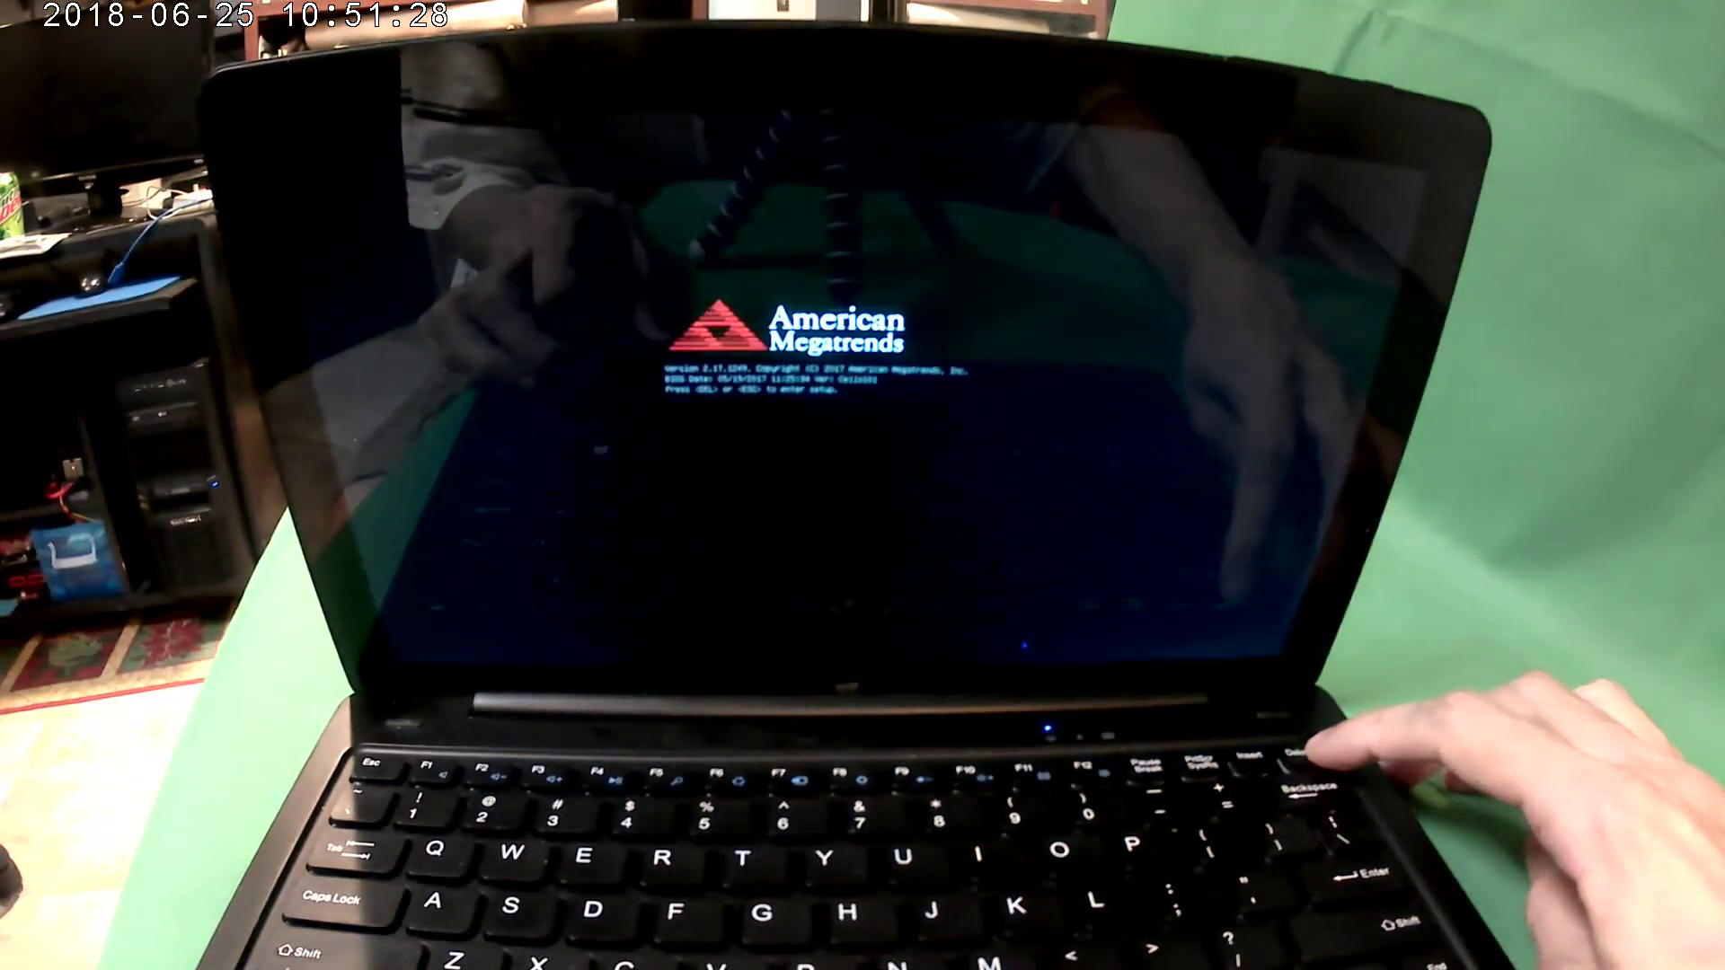
# Step: Enter BIOS setup from the AMI splash screen with Delete, showing the Main information page
pyautogui.press('Delete')
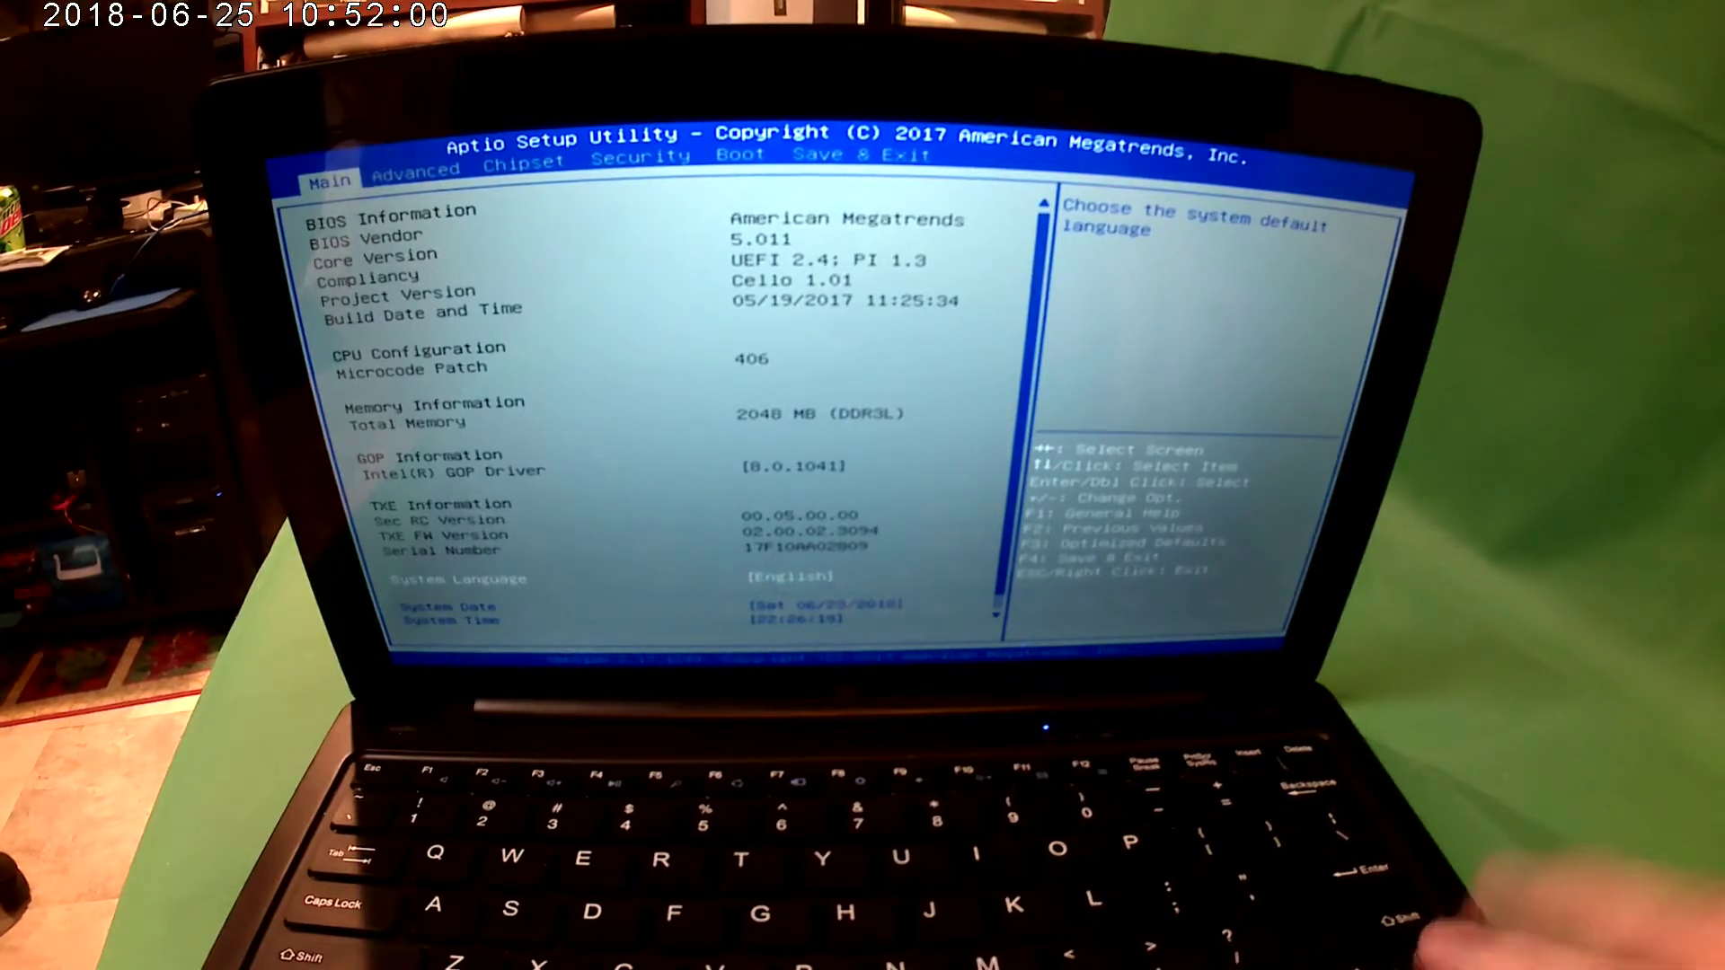
# Step: Cycle through the Advanced, Chipset and Security setup pages, ending on Chipset
pyautogui.press('Right')
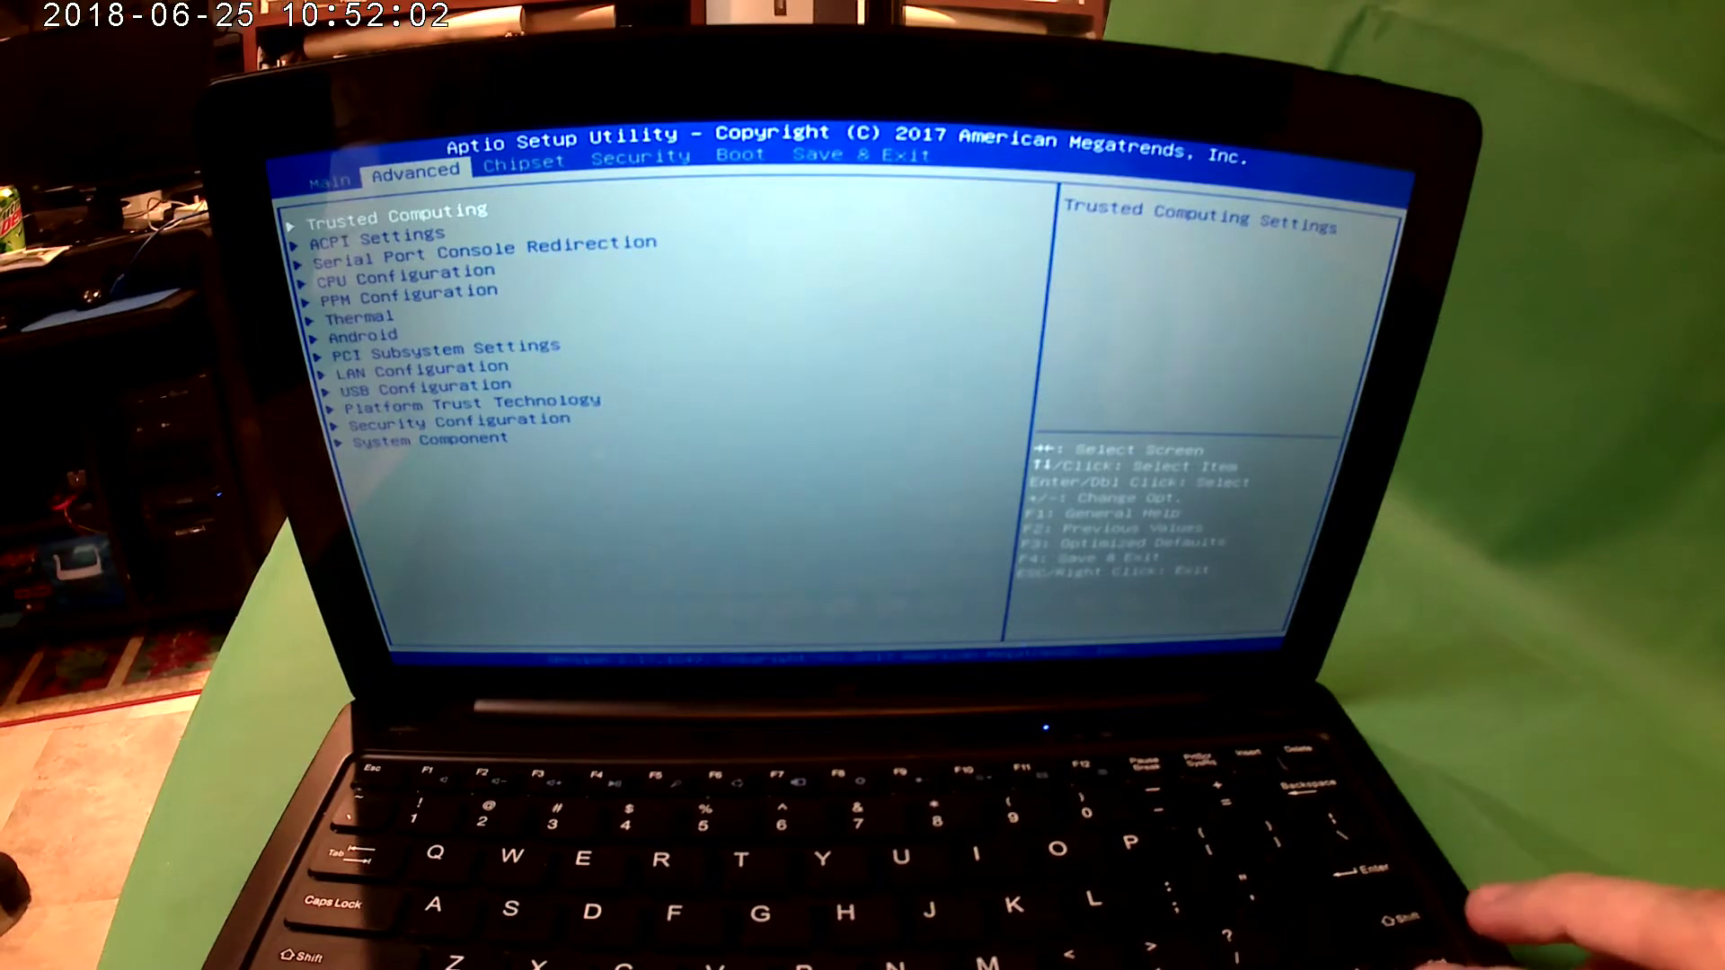
pyautogui.press('Right')
pyautogui.press('Right')
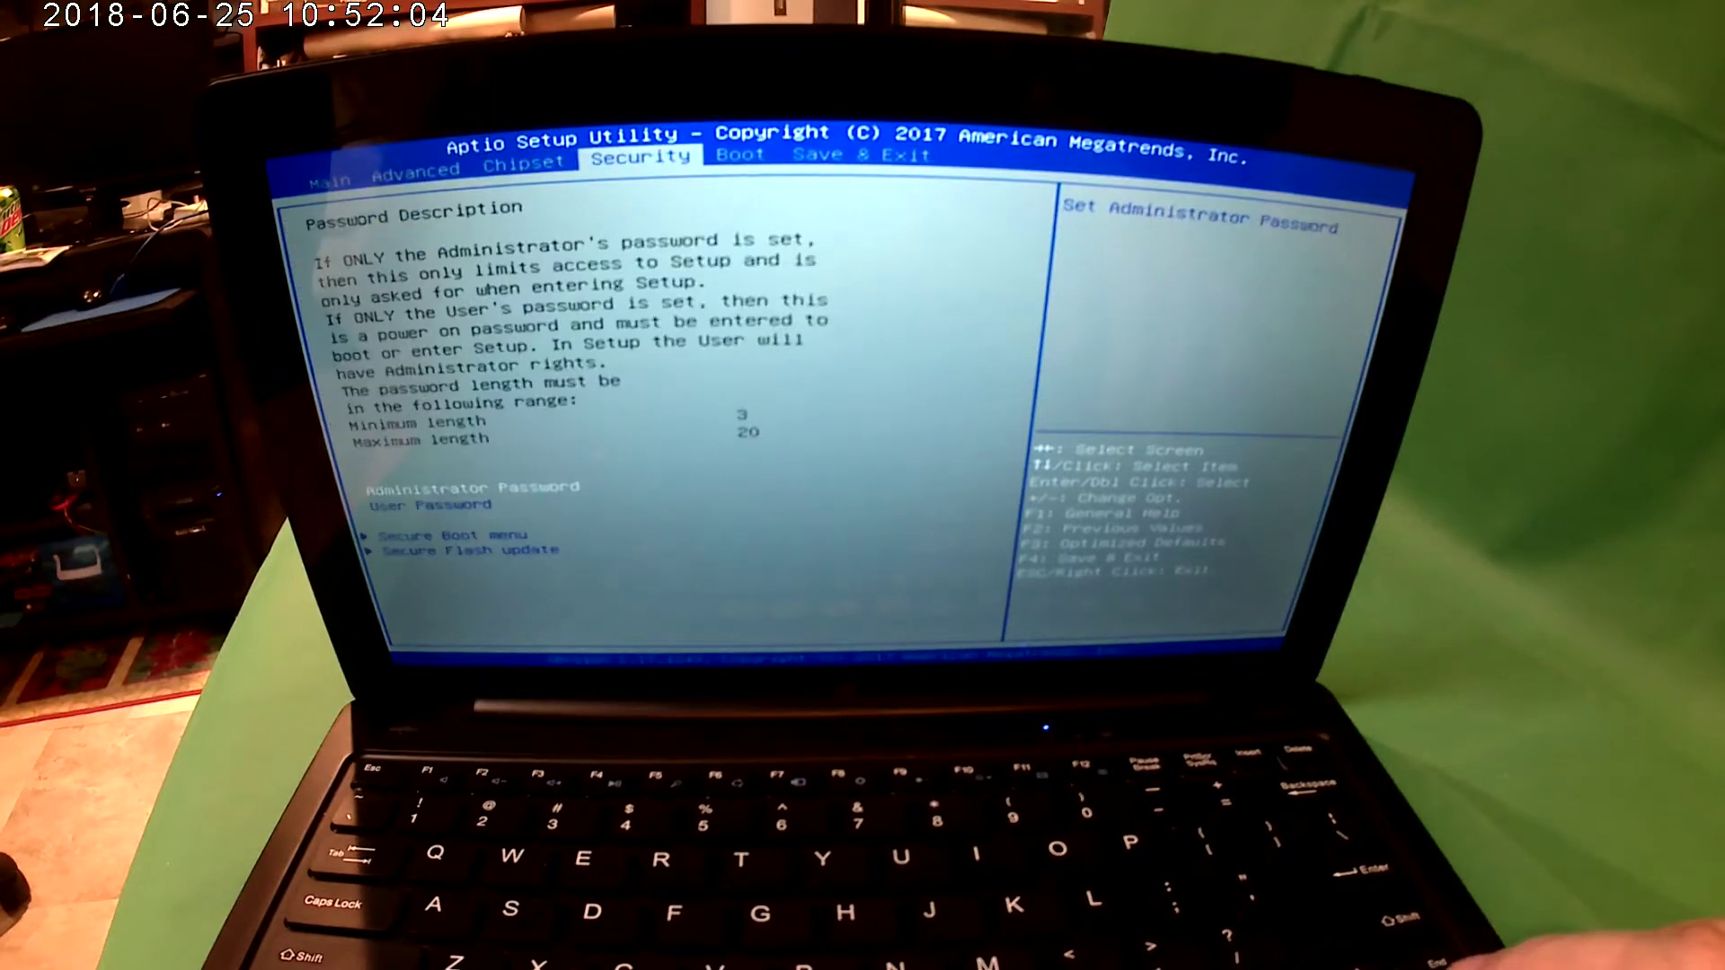
pyautogui.press('Right')
pyautogui.press('Right')
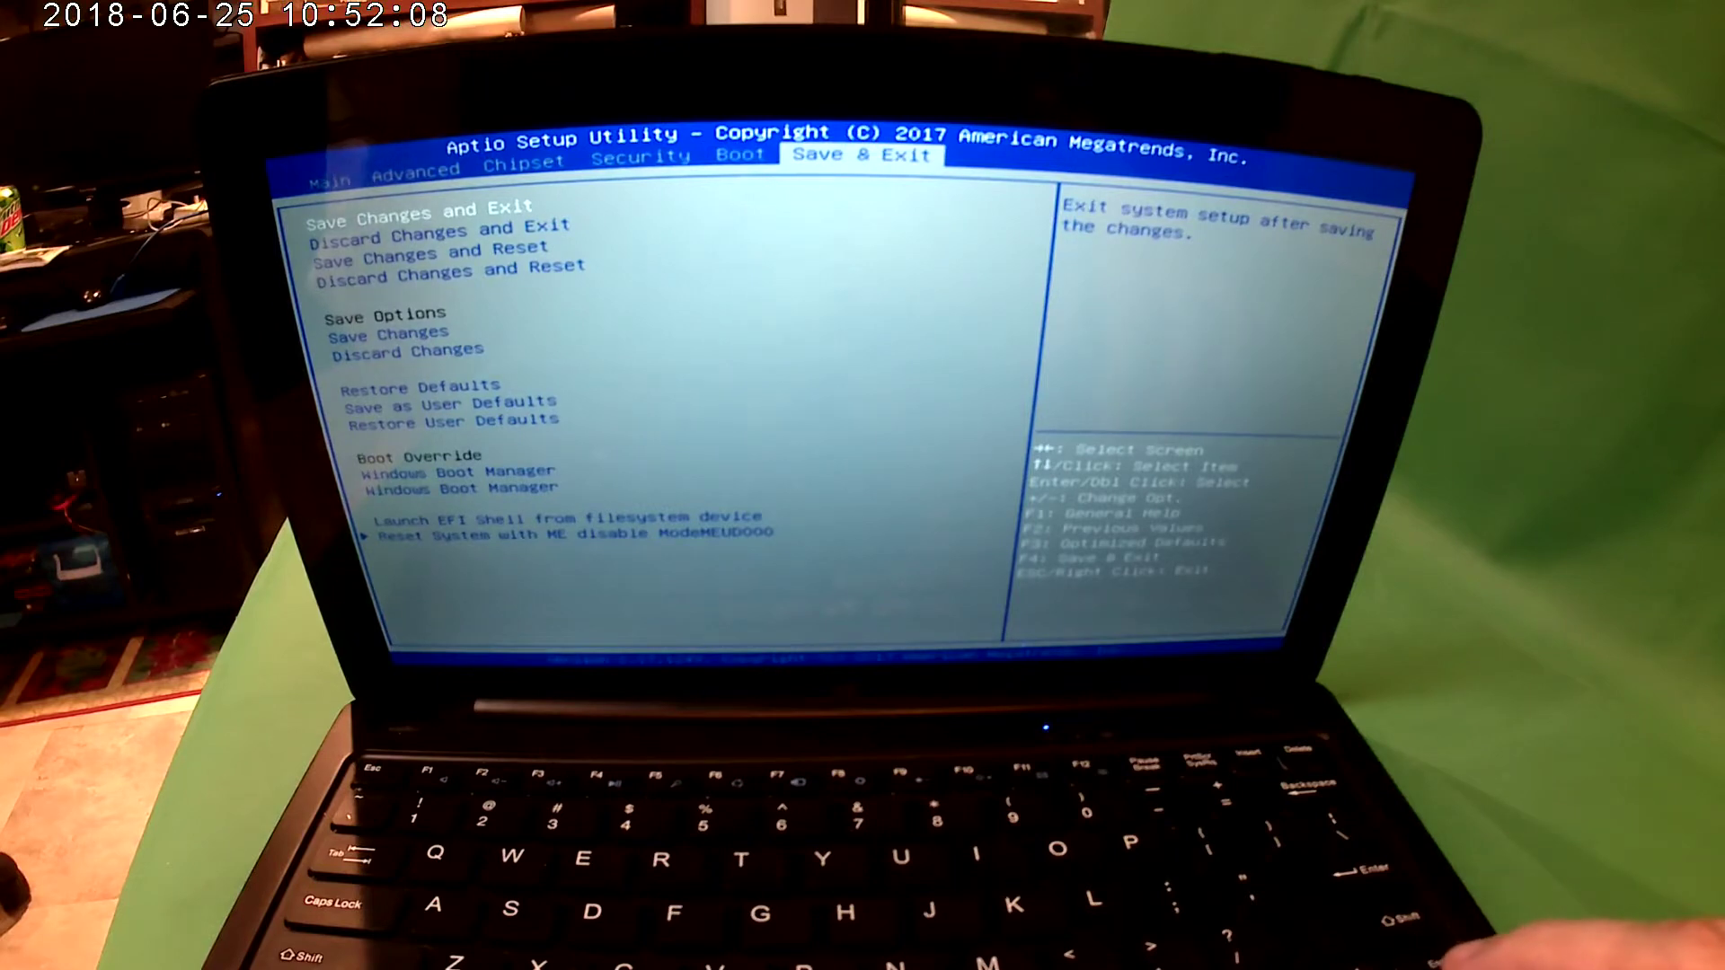
pyautogui.press('Right')
pyautogui.press('Right')
pyautogui.press('Right')
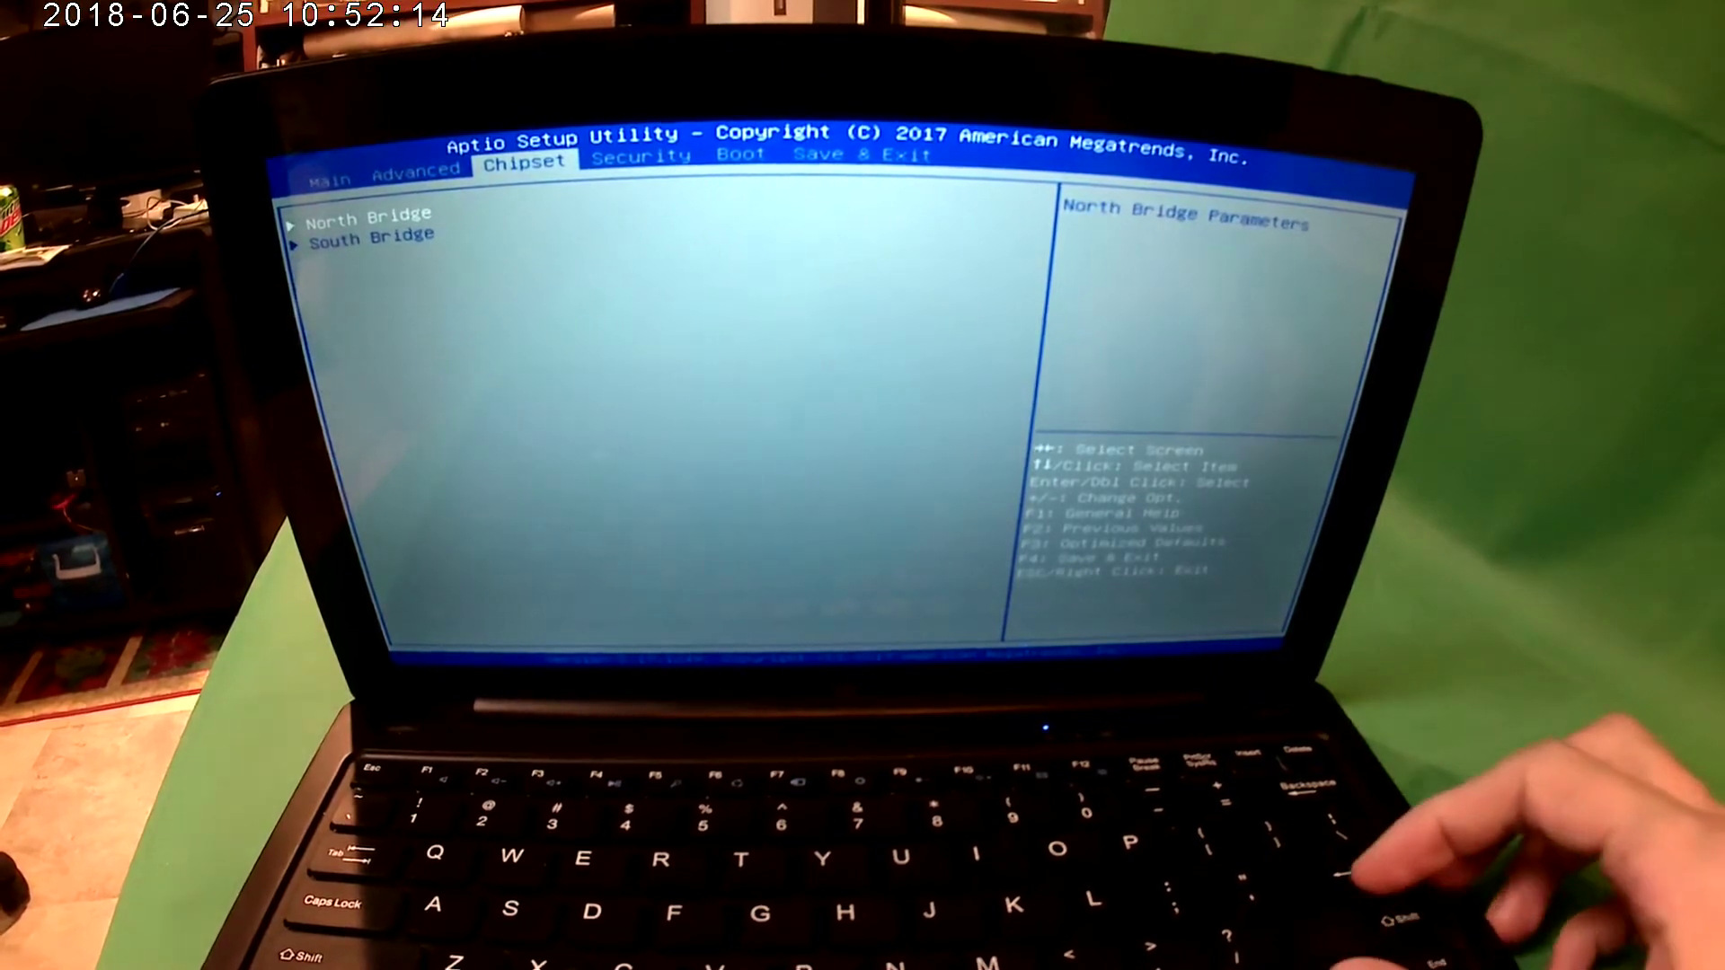
pyautogui.press('Down')
pyautogui.press('Left')
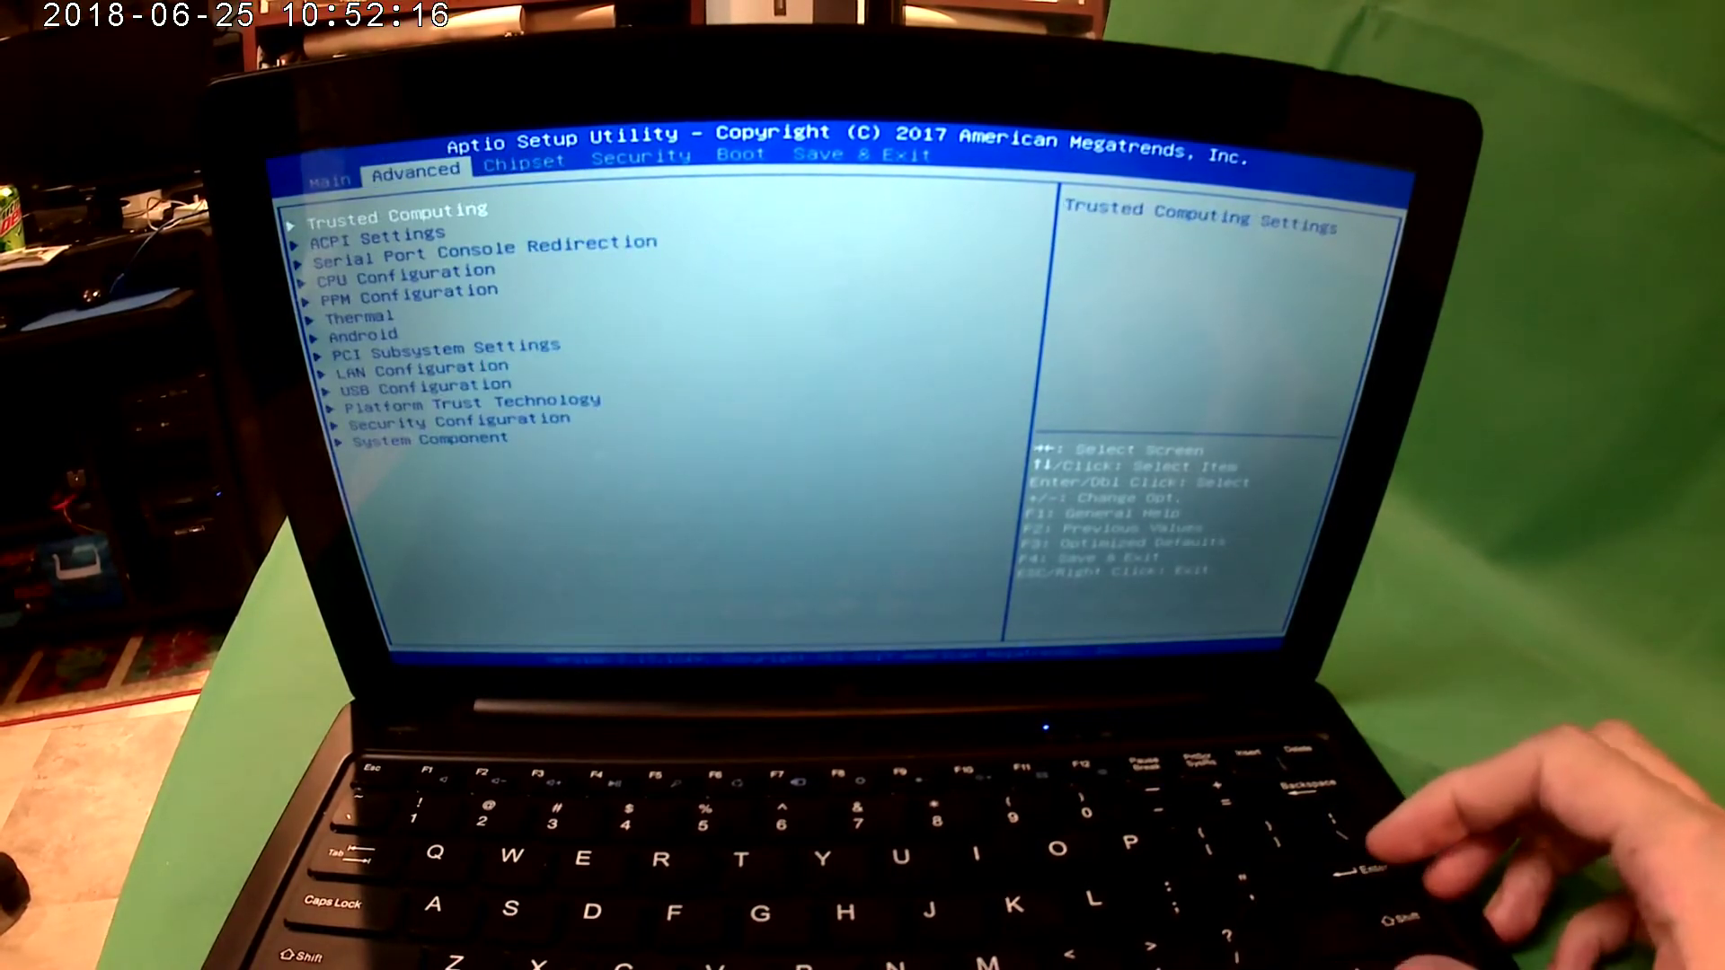
pyautogui.press('Right')
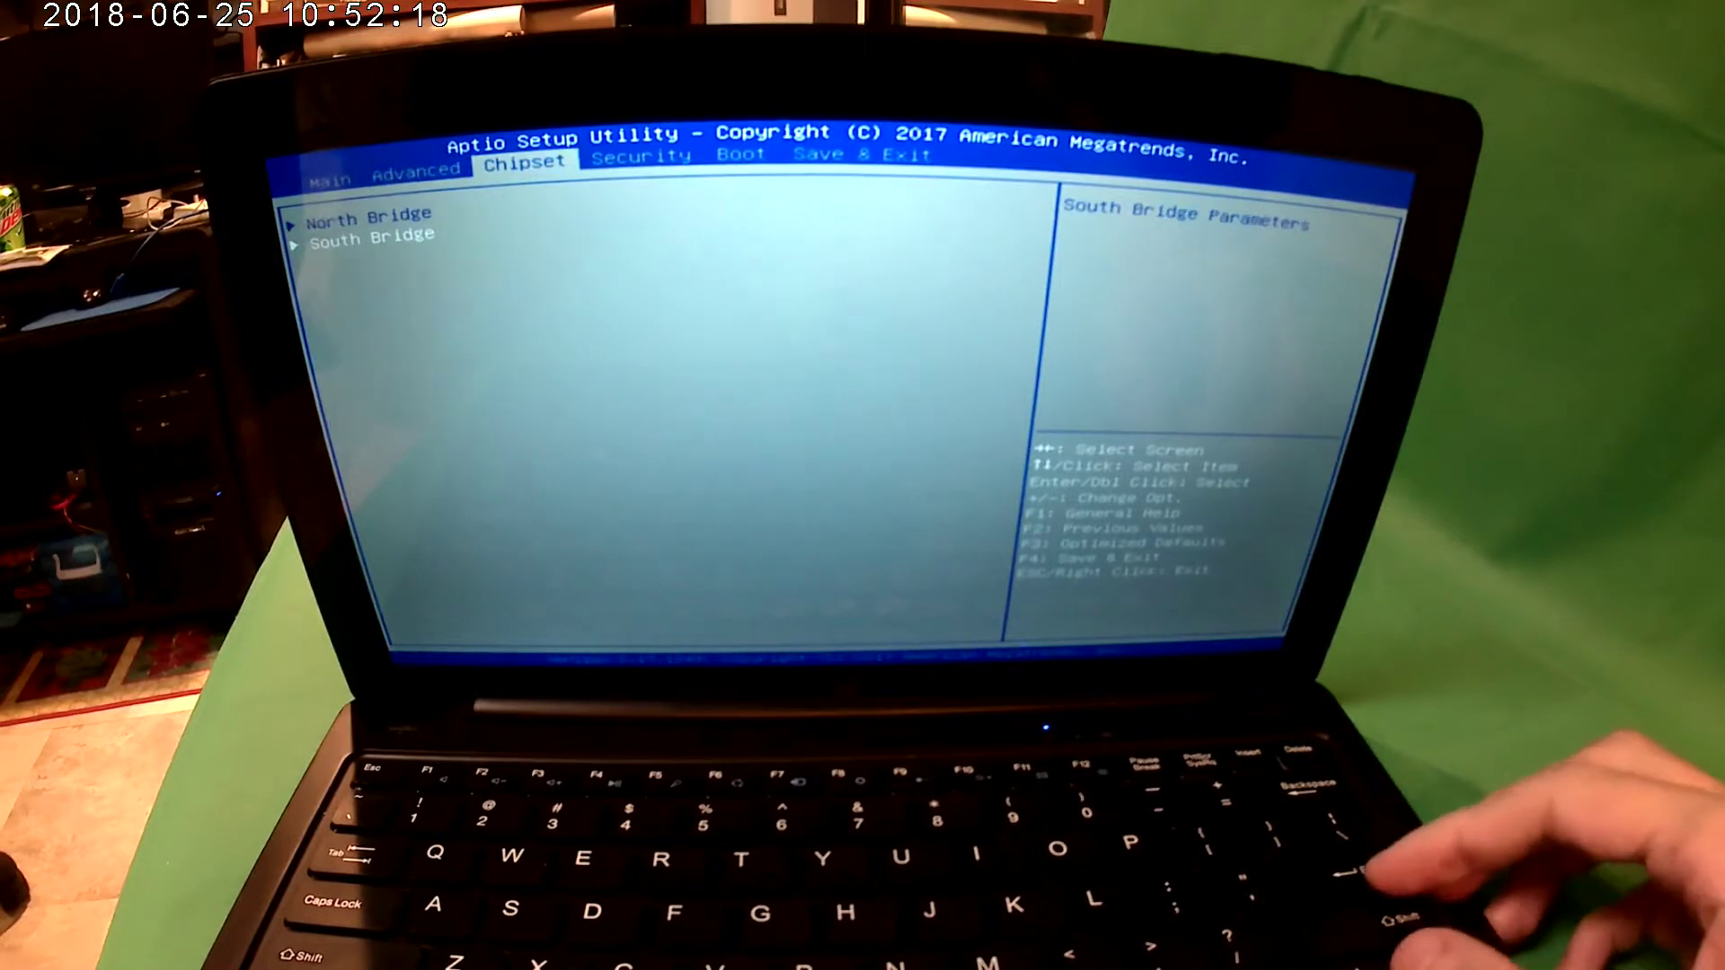
# Step: Look inside the South Bridge and North Bridge chipset submenus, backing out of each
pyautogui.press('Return')
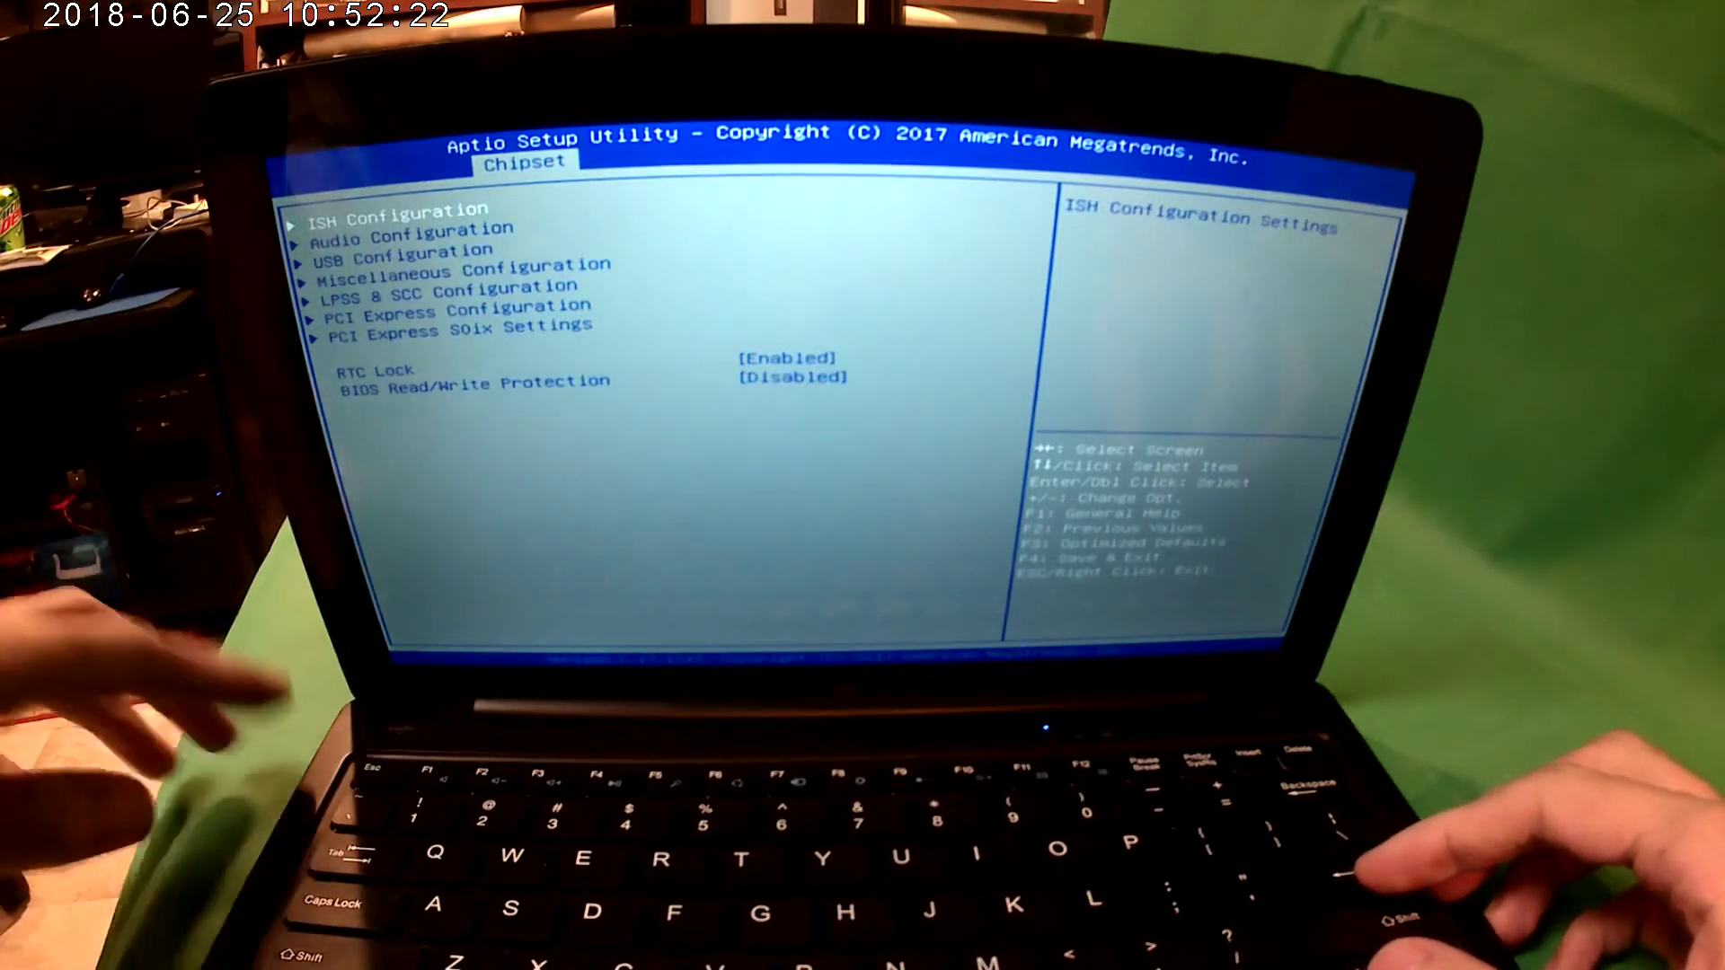
pyautogui.press('Escape')
pyautogui.press('Return')
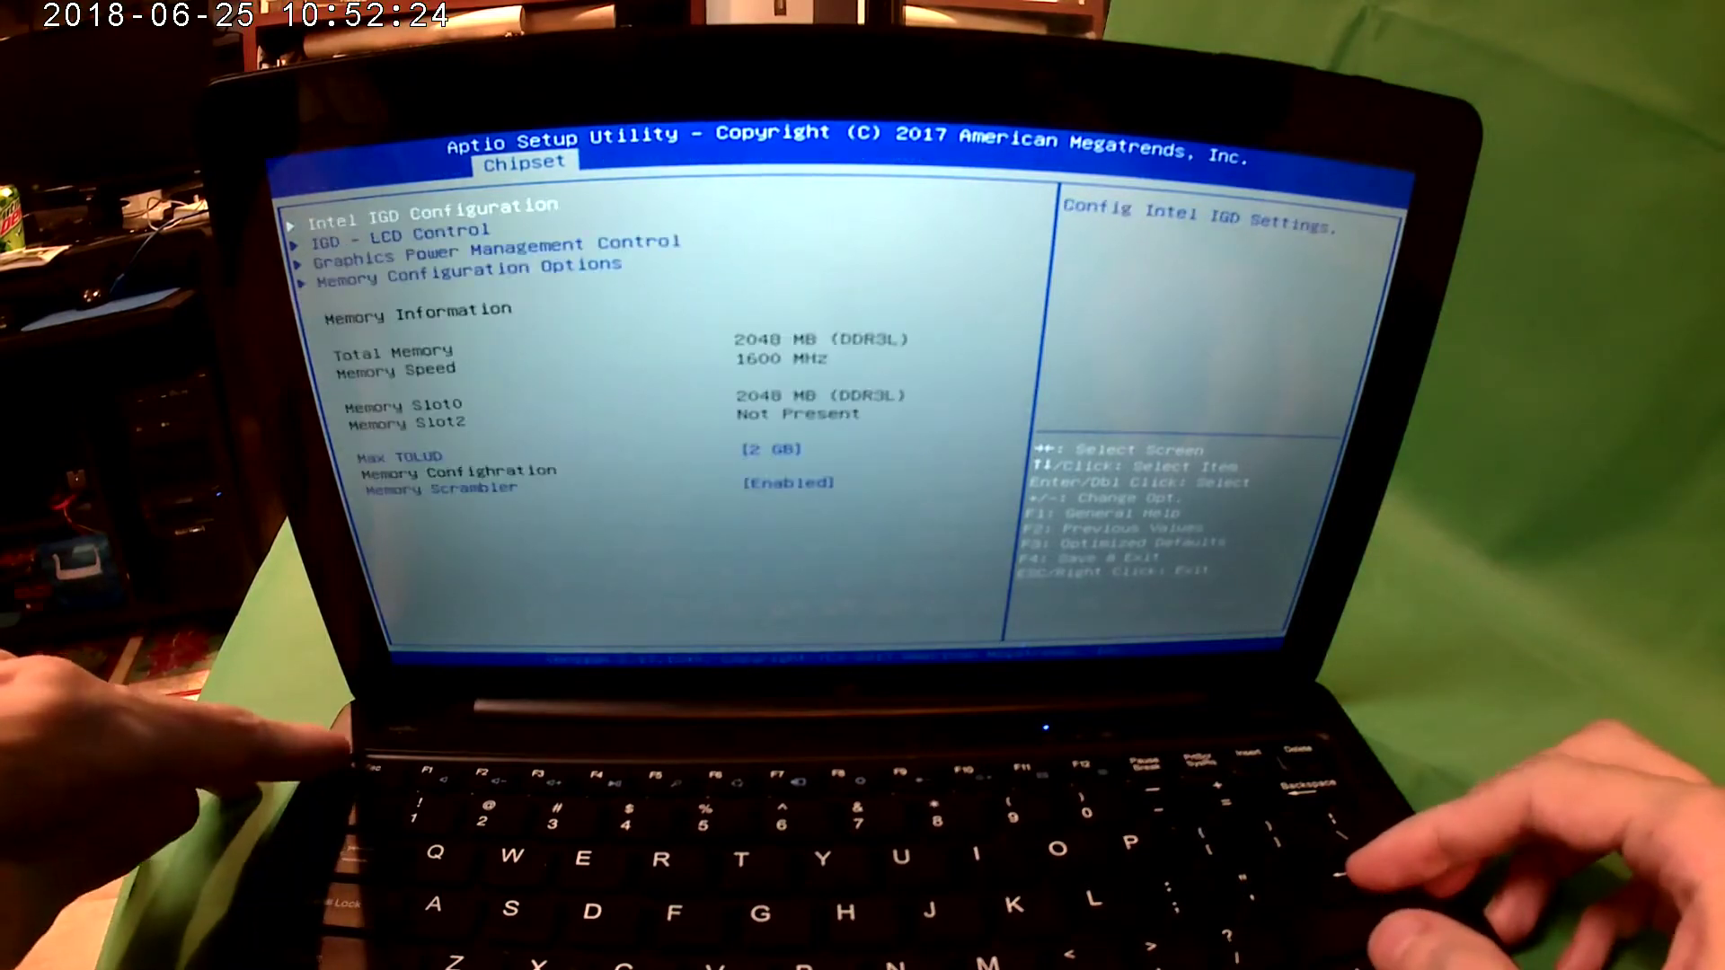
pyautogui.press('Escape')
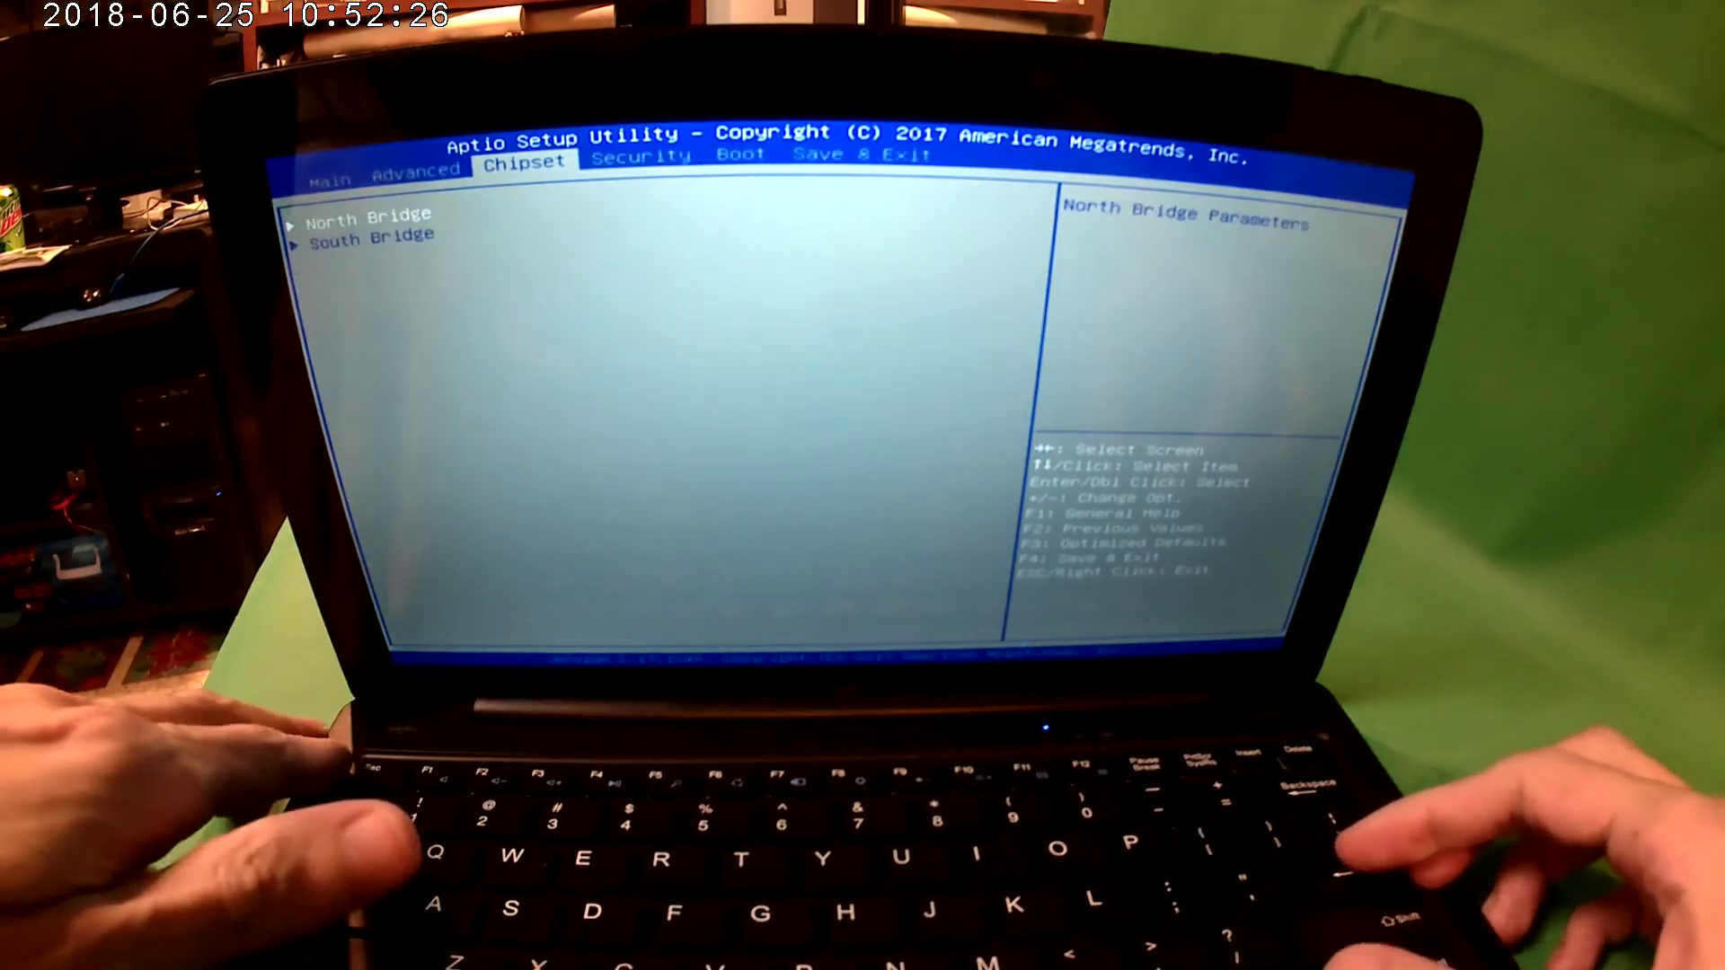
# Step: Return to the Advanced page and move down toward Platform Trust Technology
pyautogui.press('Left')
pyautogui.press('Right')
pyautogui.press('Left')
pyautogui.press('Down')
pyautogui.press('Down')
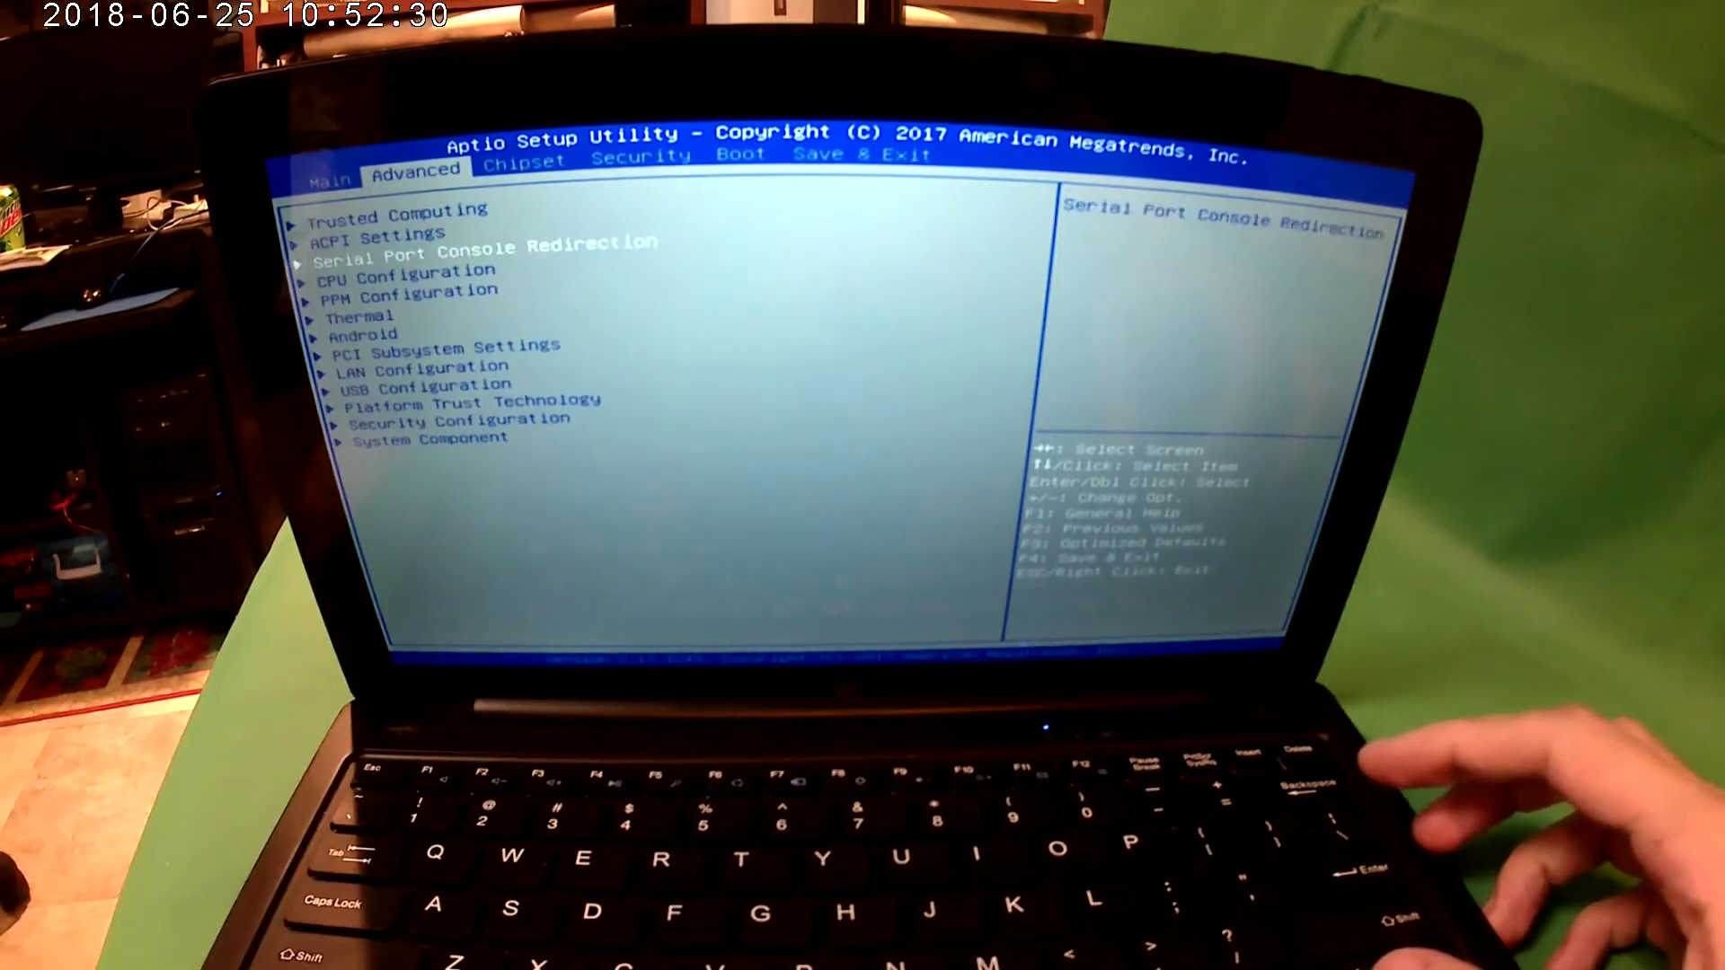
pyautogui.press('Down')
pyautogui.press('Down')
pyautogui.press('Down')
pyautogui.press('Down')
pyautogui.press('Down')
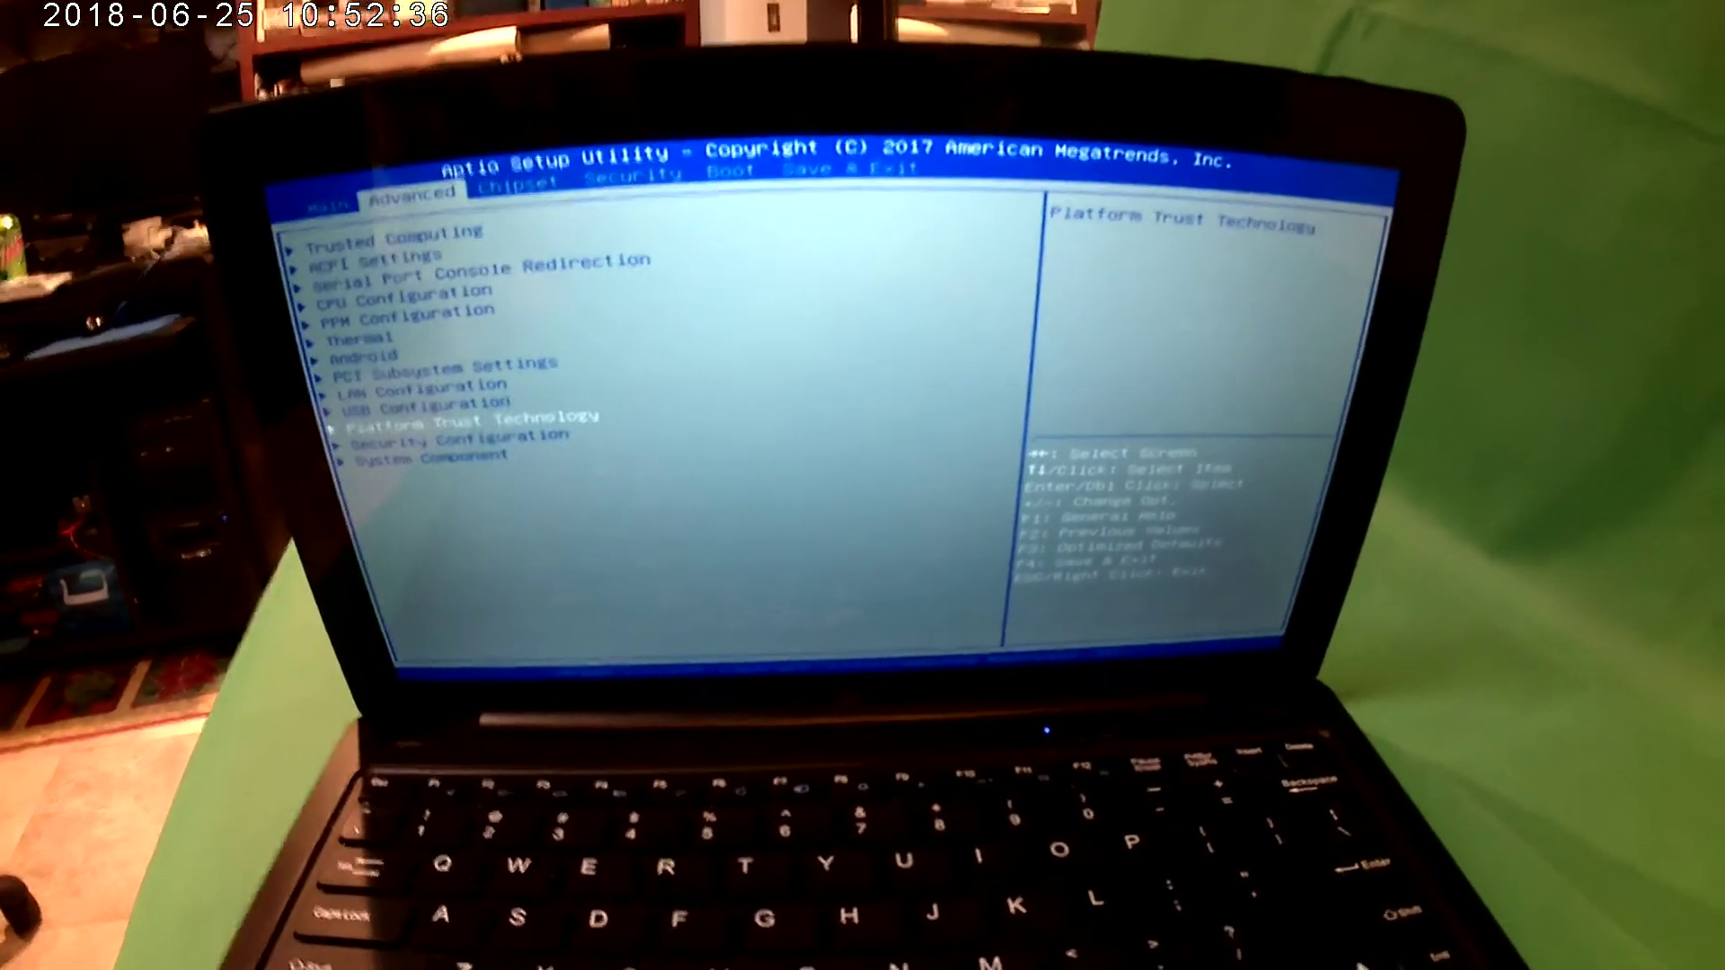
# Step: Step from Trusted Computing through ACPI, Serial Port, CPU, Platform Trust and Security Configuration to System Component
pyautogui.press('Down')
pyautogui.press('Down')
pyautogui.press('Down')
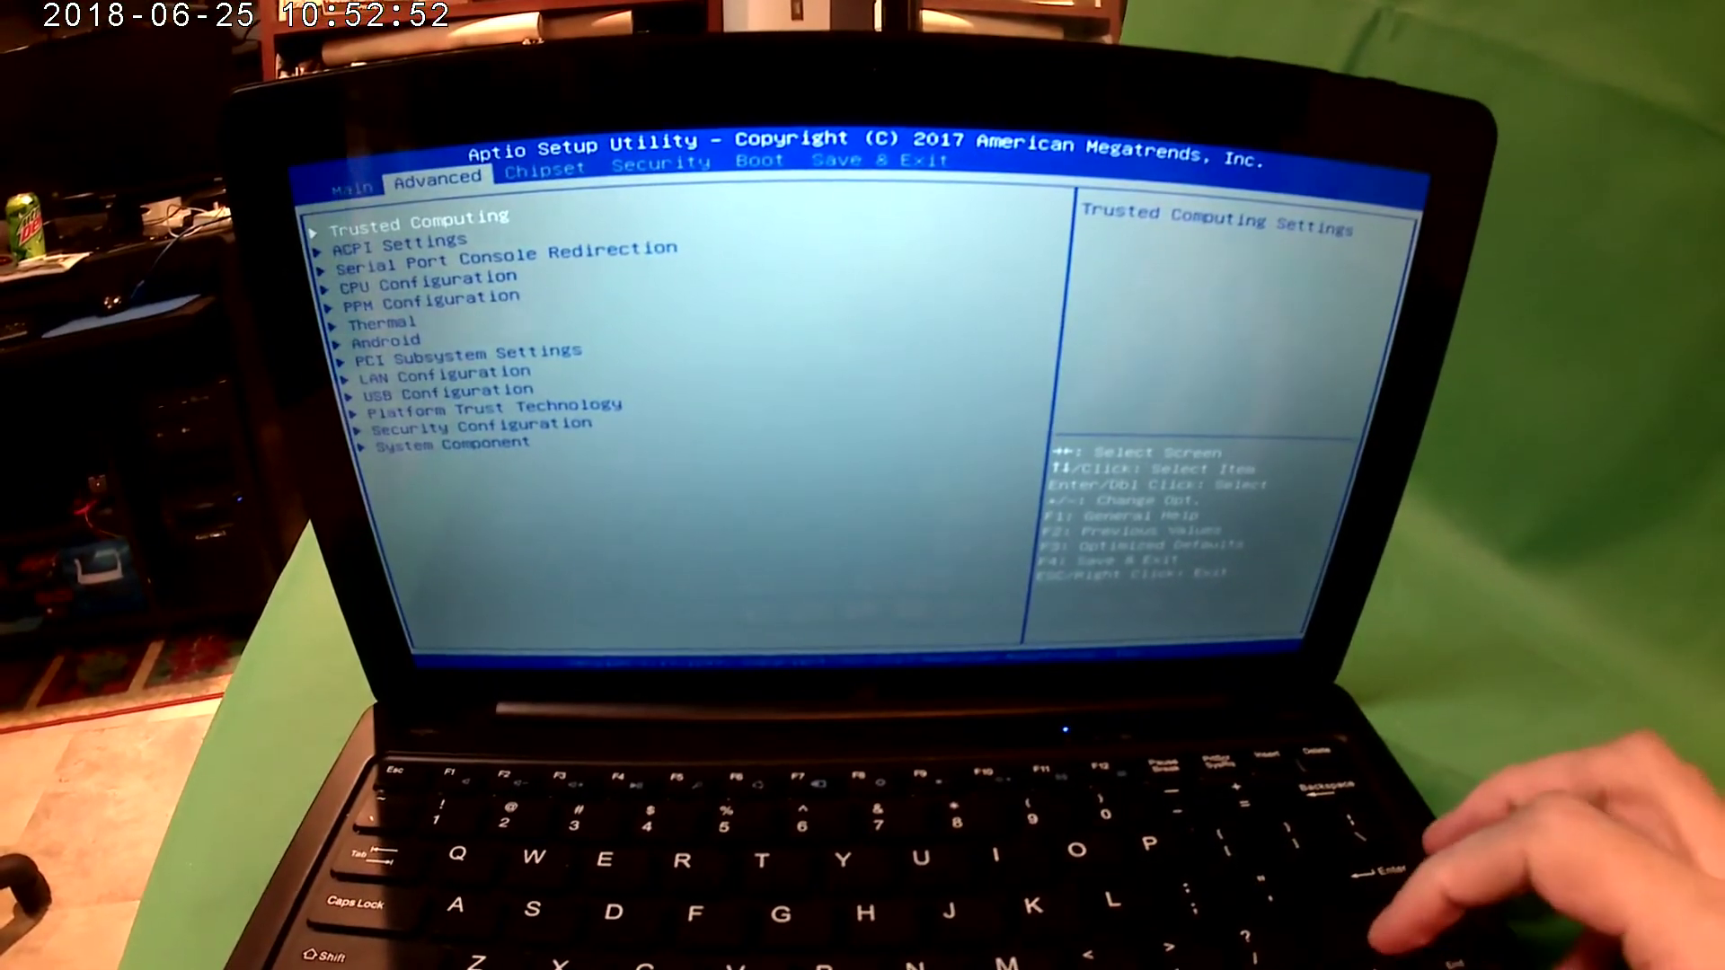
pyautogui.press('Down')
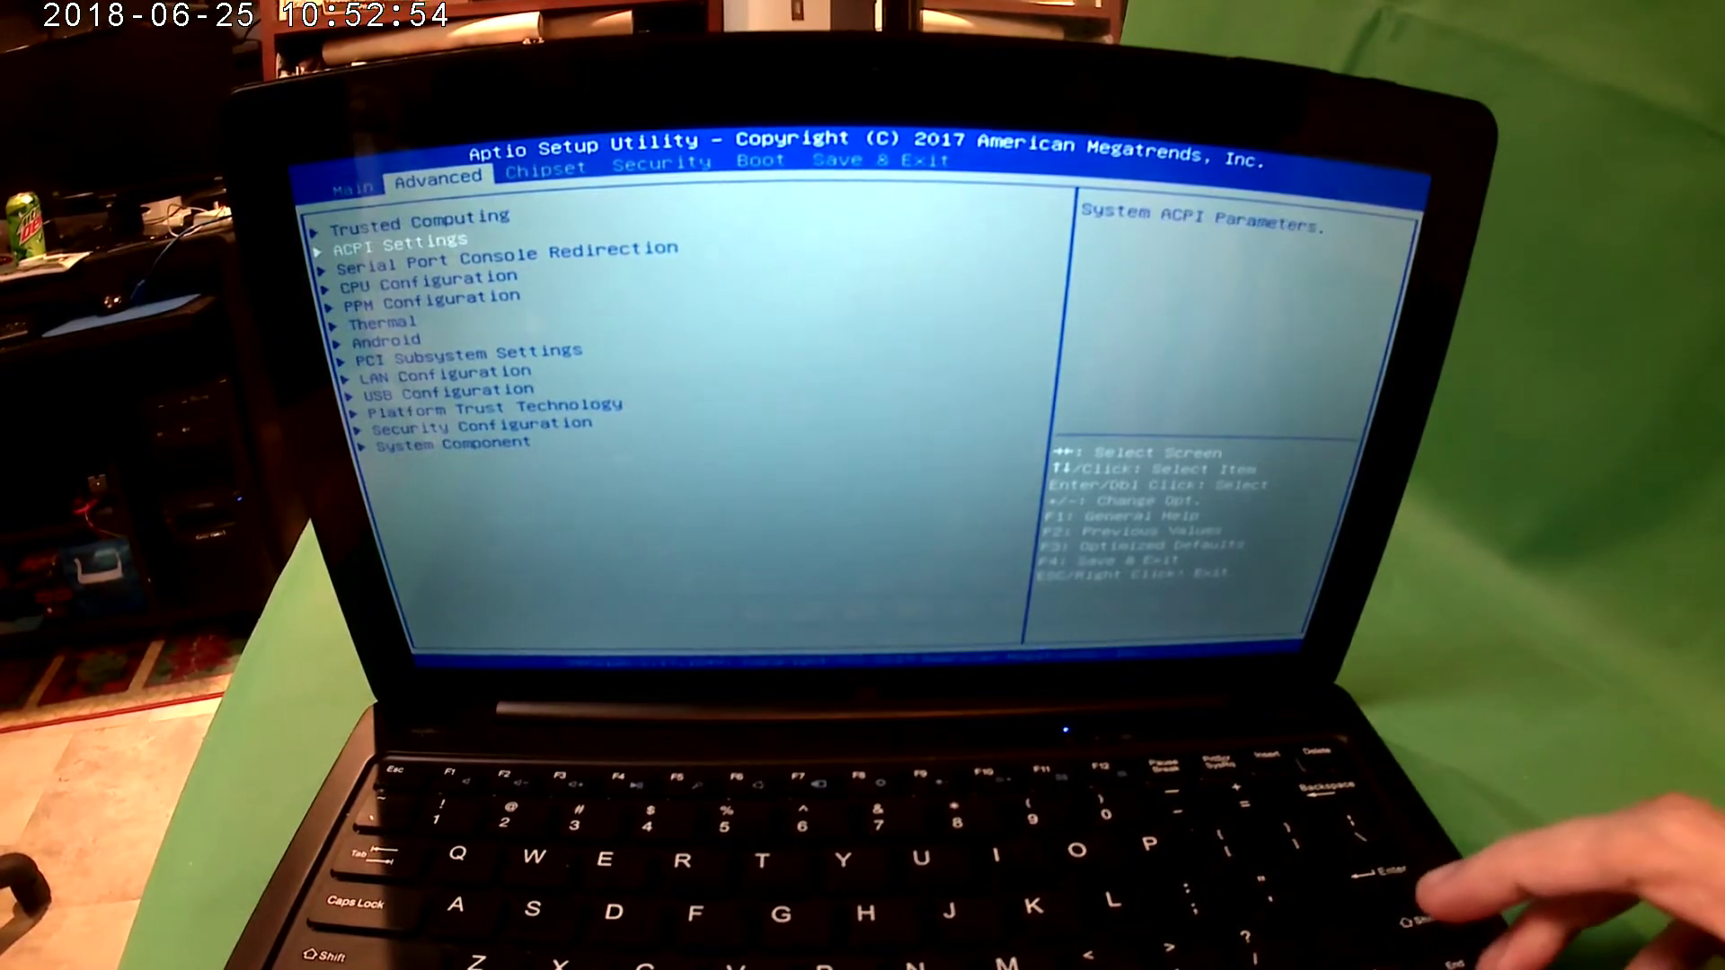
pyautogui.press('Down')
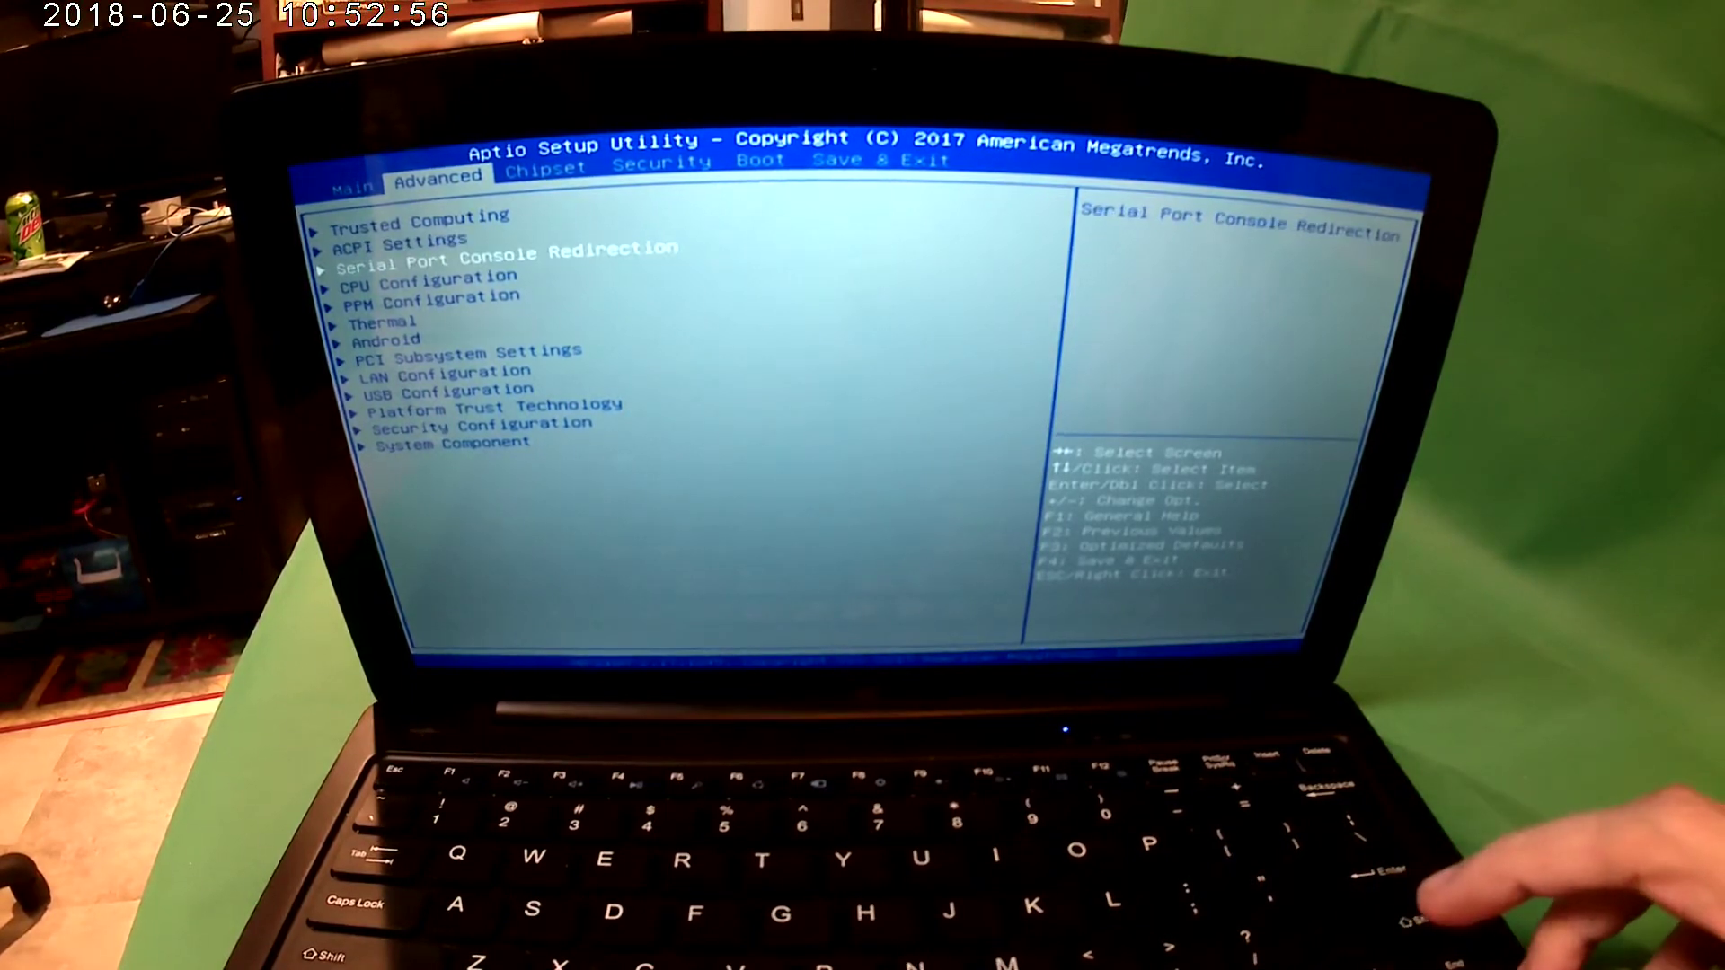
pyautogui.press('Down')
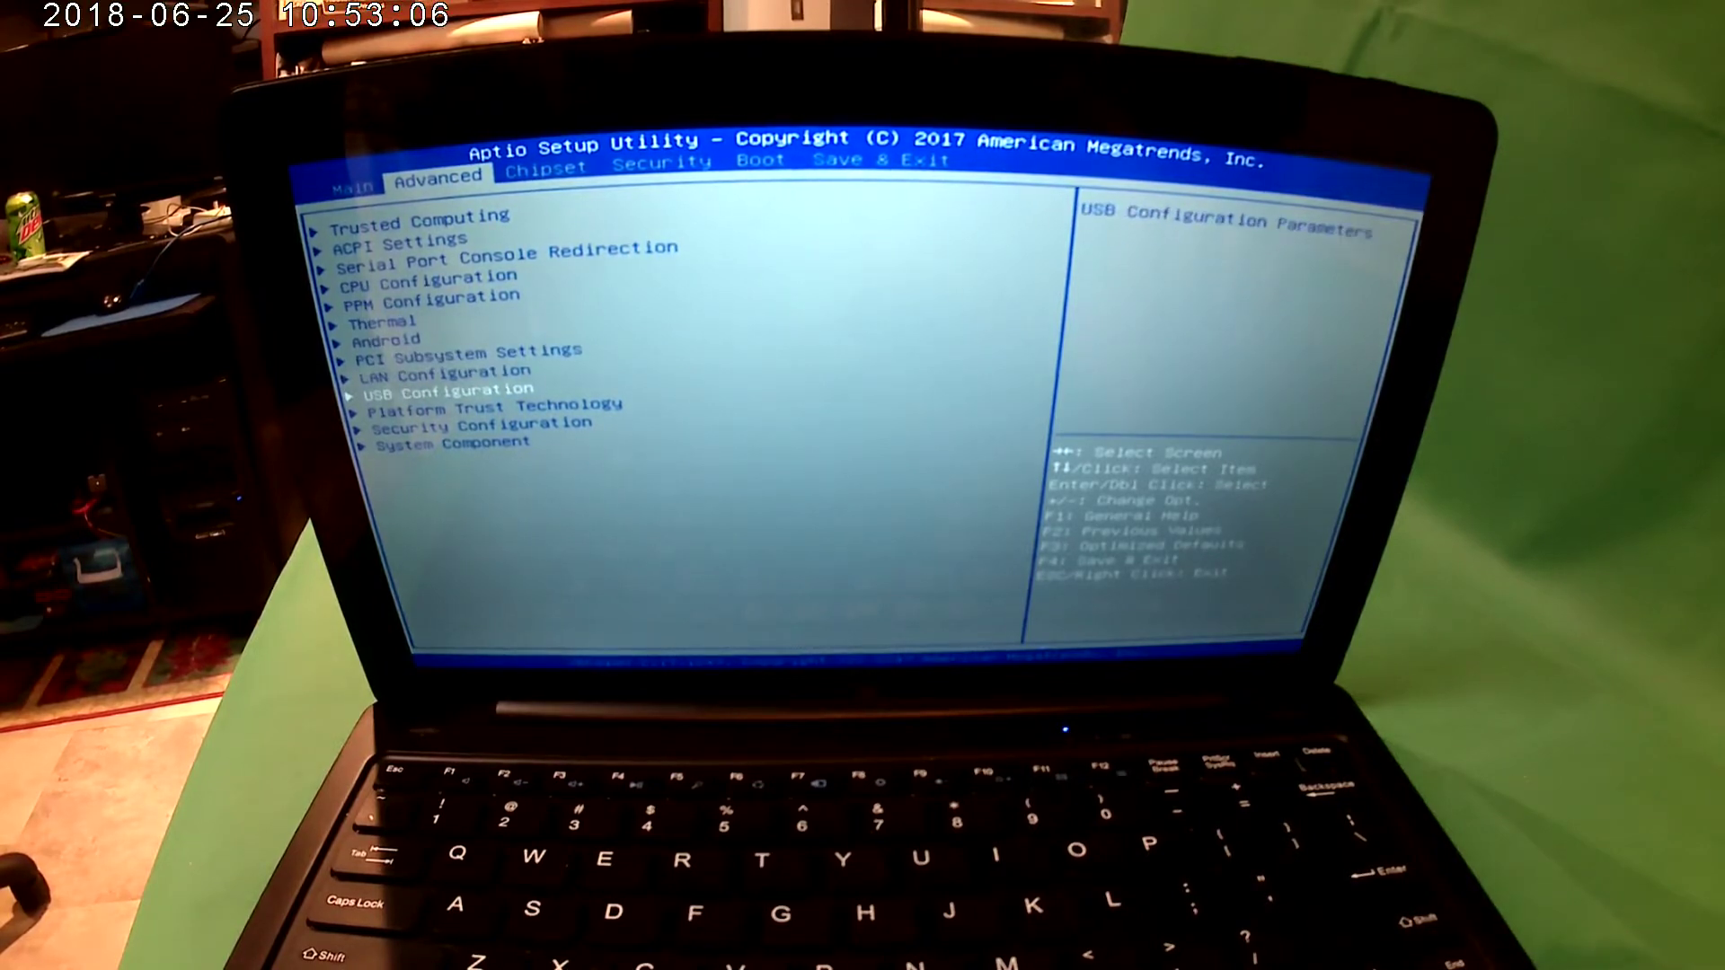
pyautogui.press('Down')
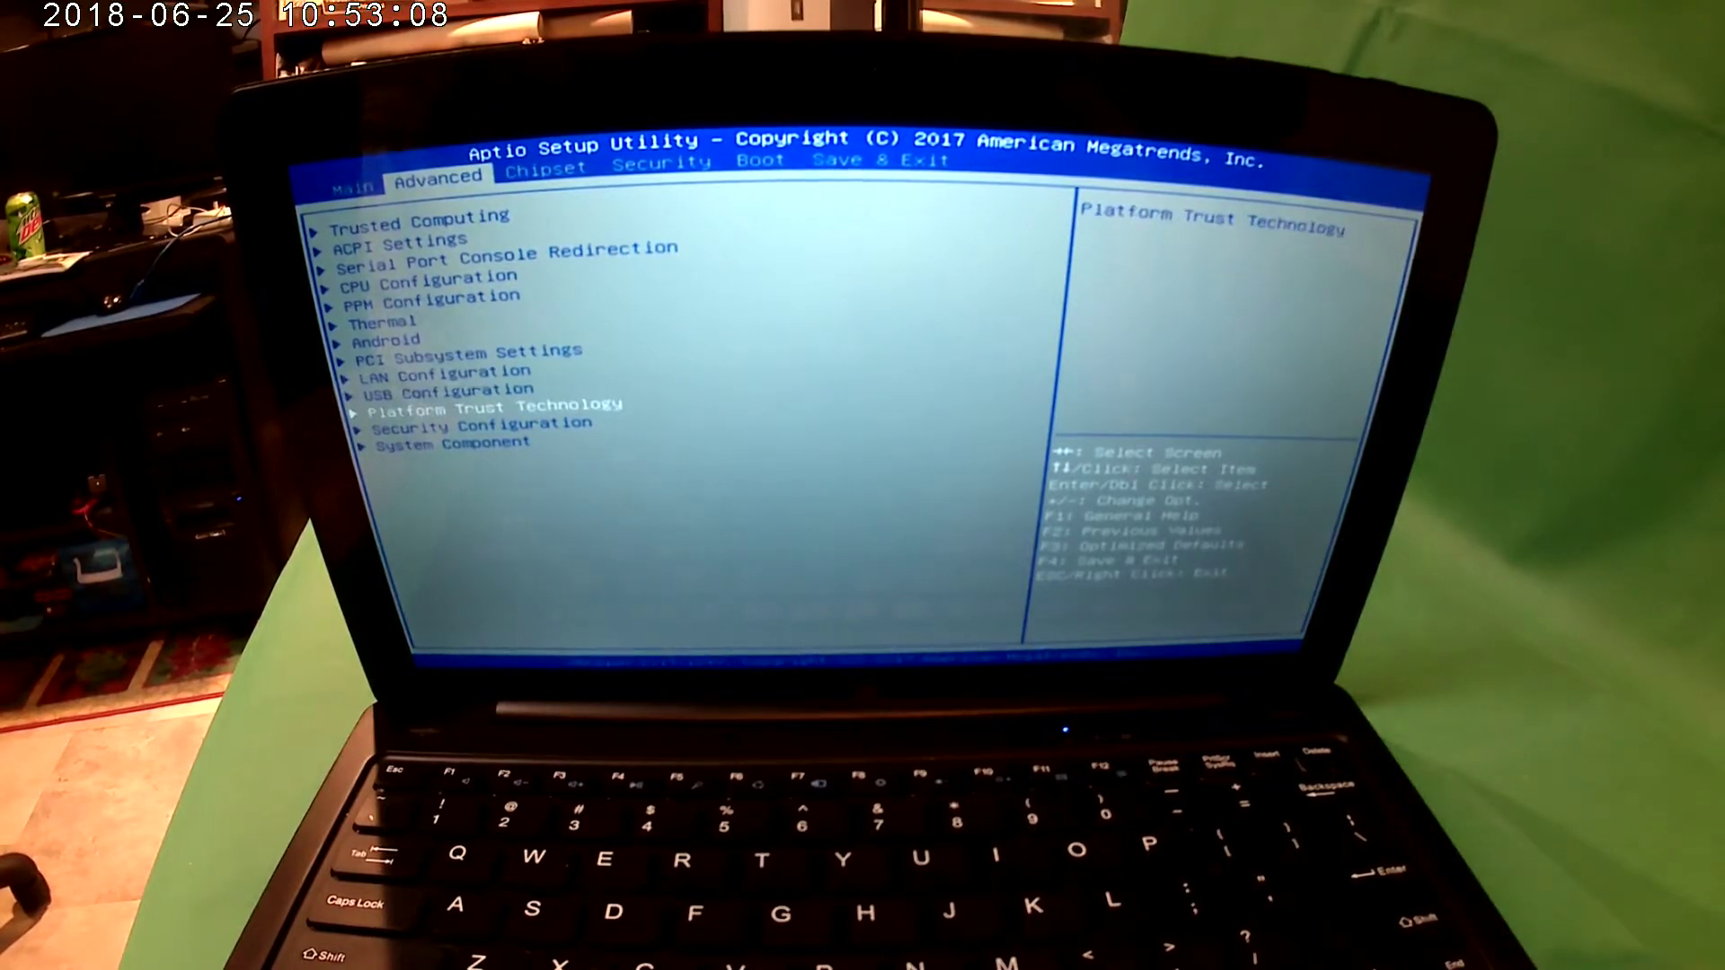
pyautogui.press('Down')
pyautogui.press('Down')
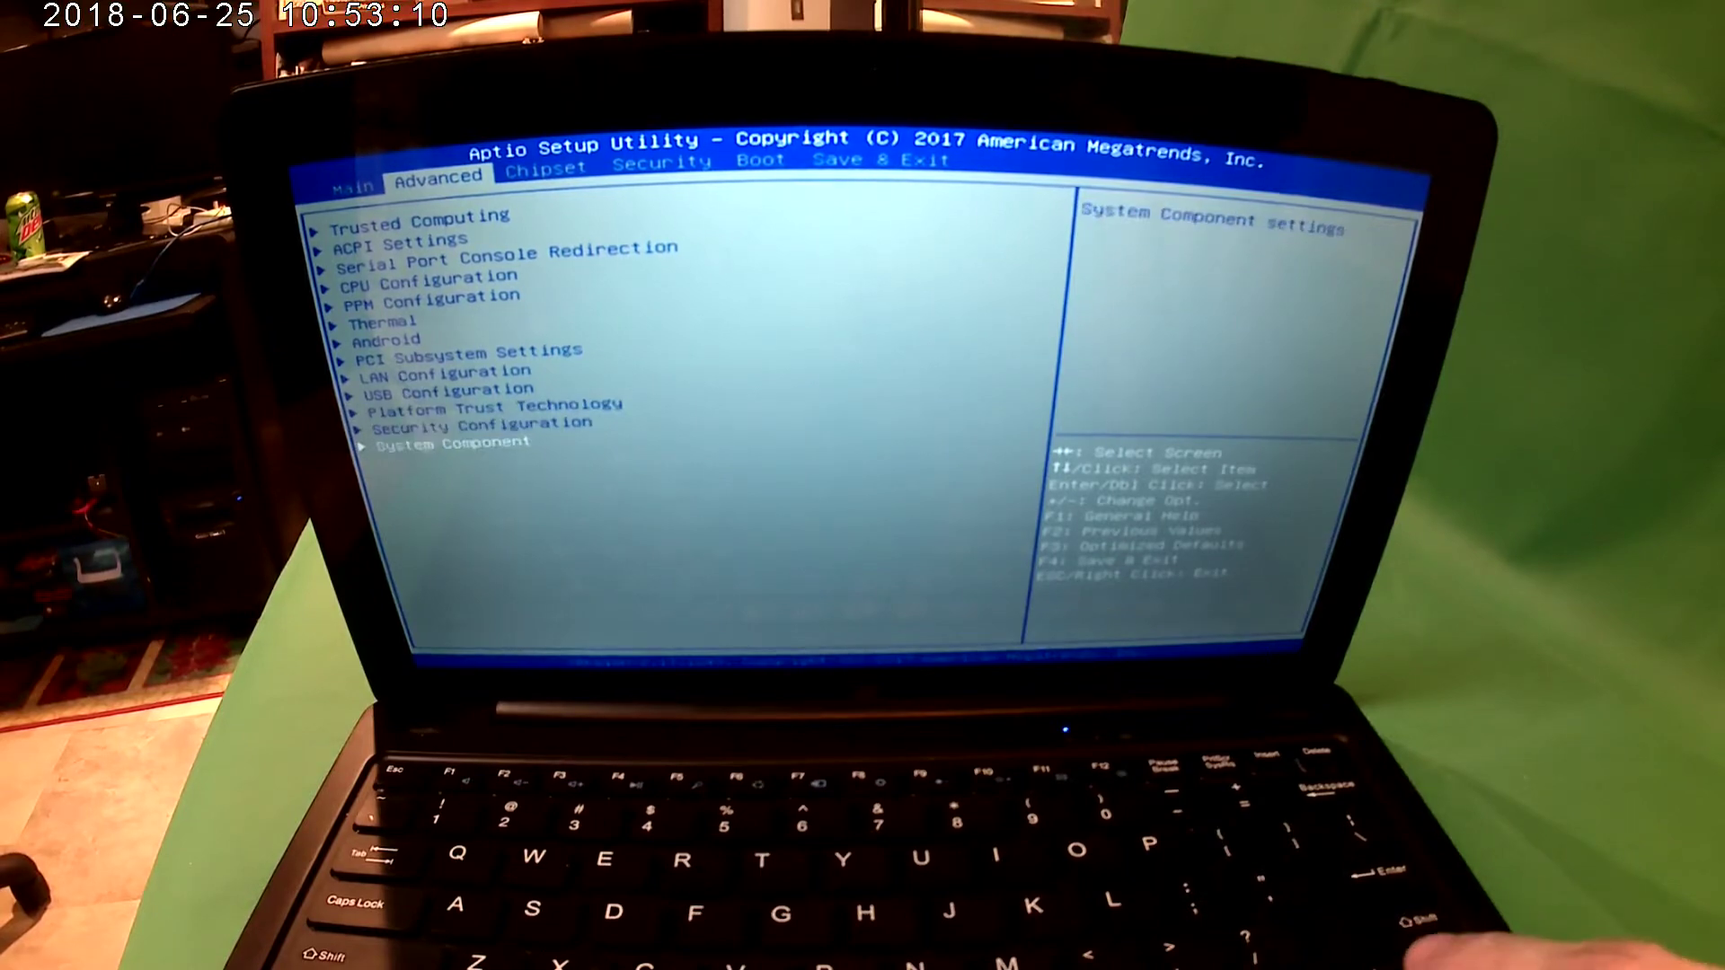
pyautogui.press('Down')
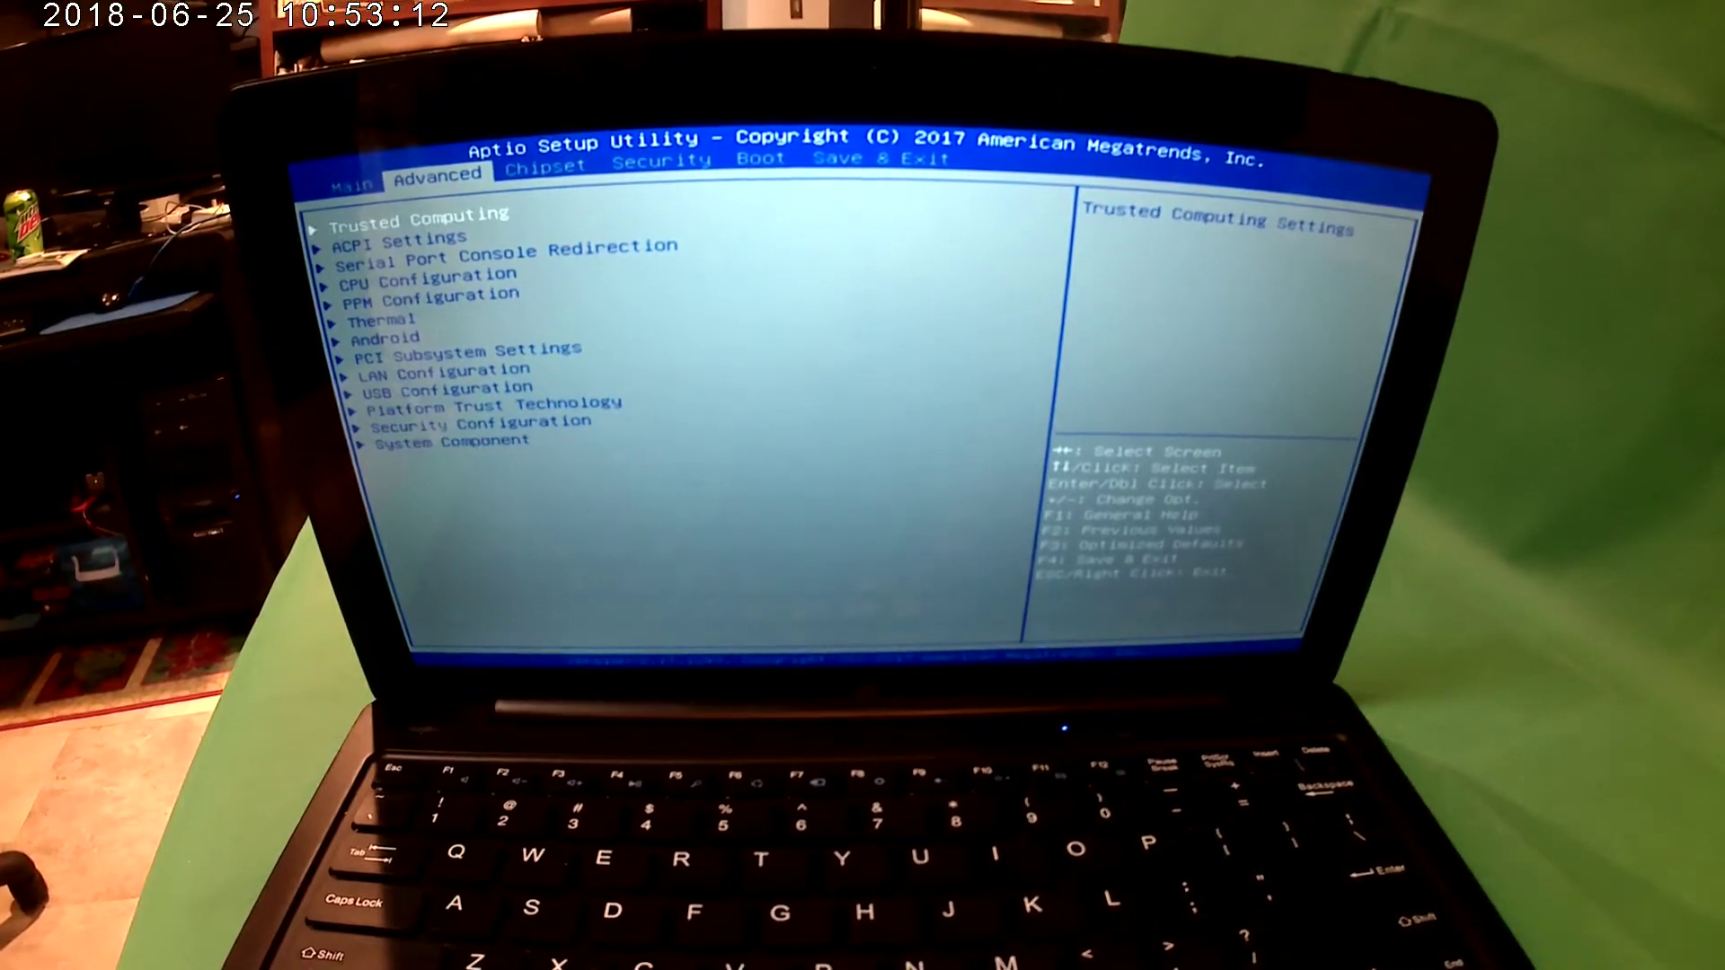
# Step: Review North Bridge entries: IGD - LCD Control, Graphics Power Management and Memory Configuration Options
pyautogui.press('Right')
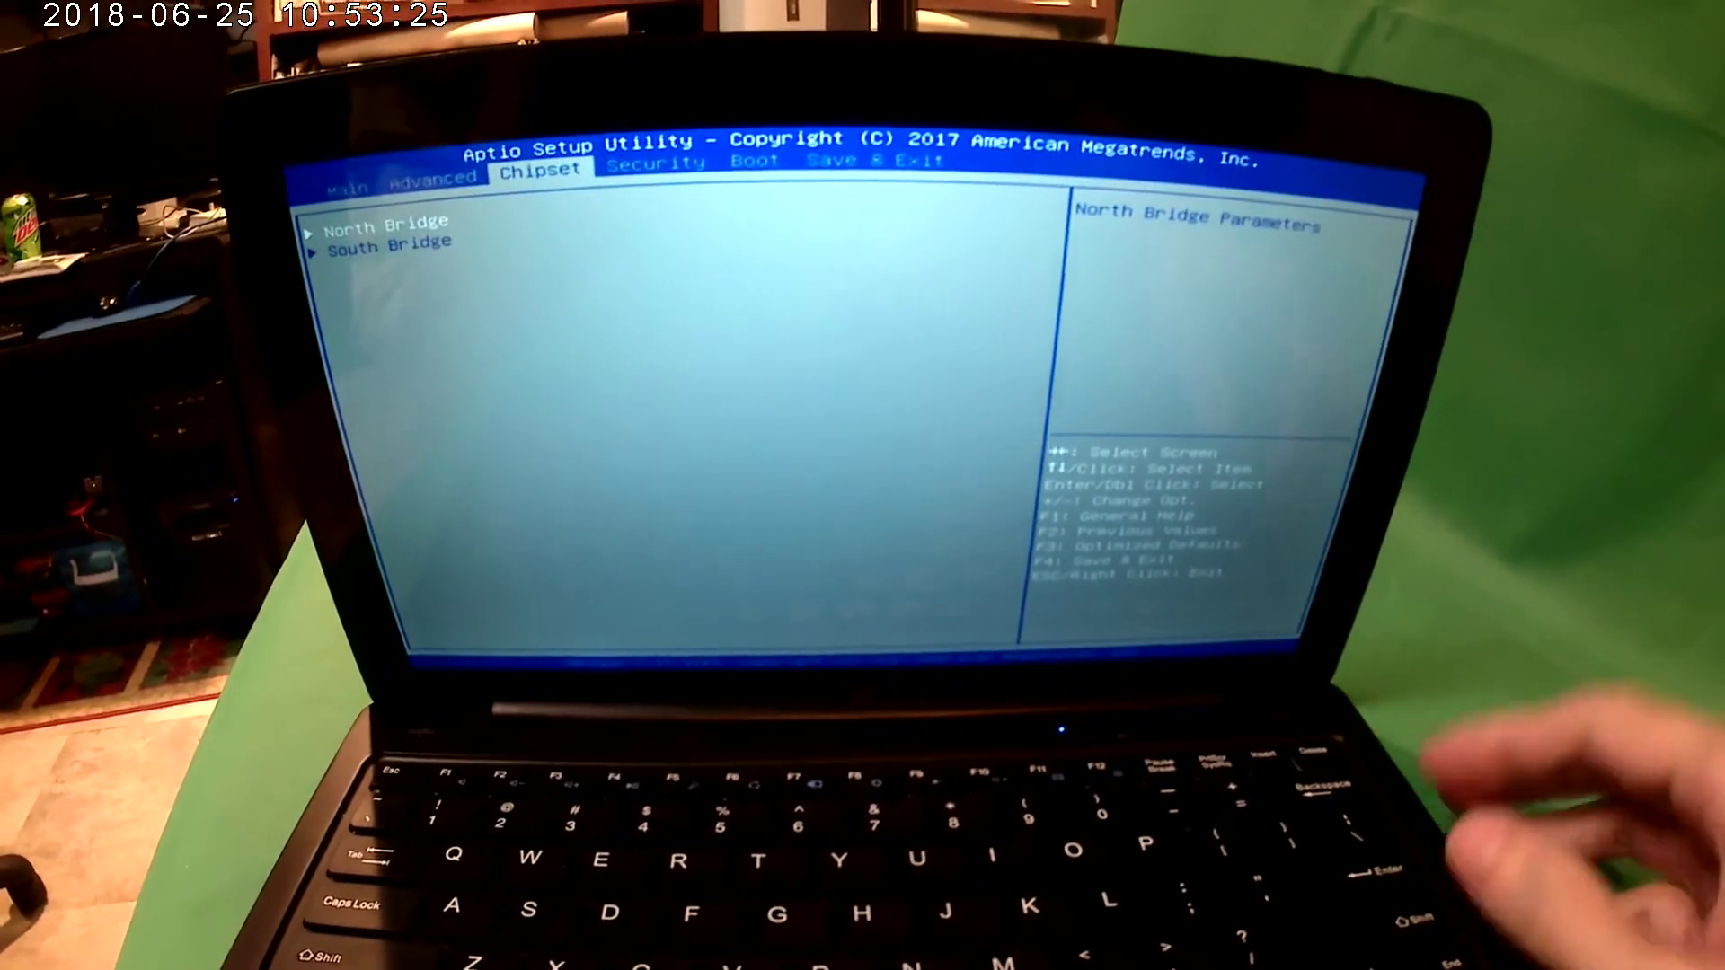
pyautogui.press('Return')
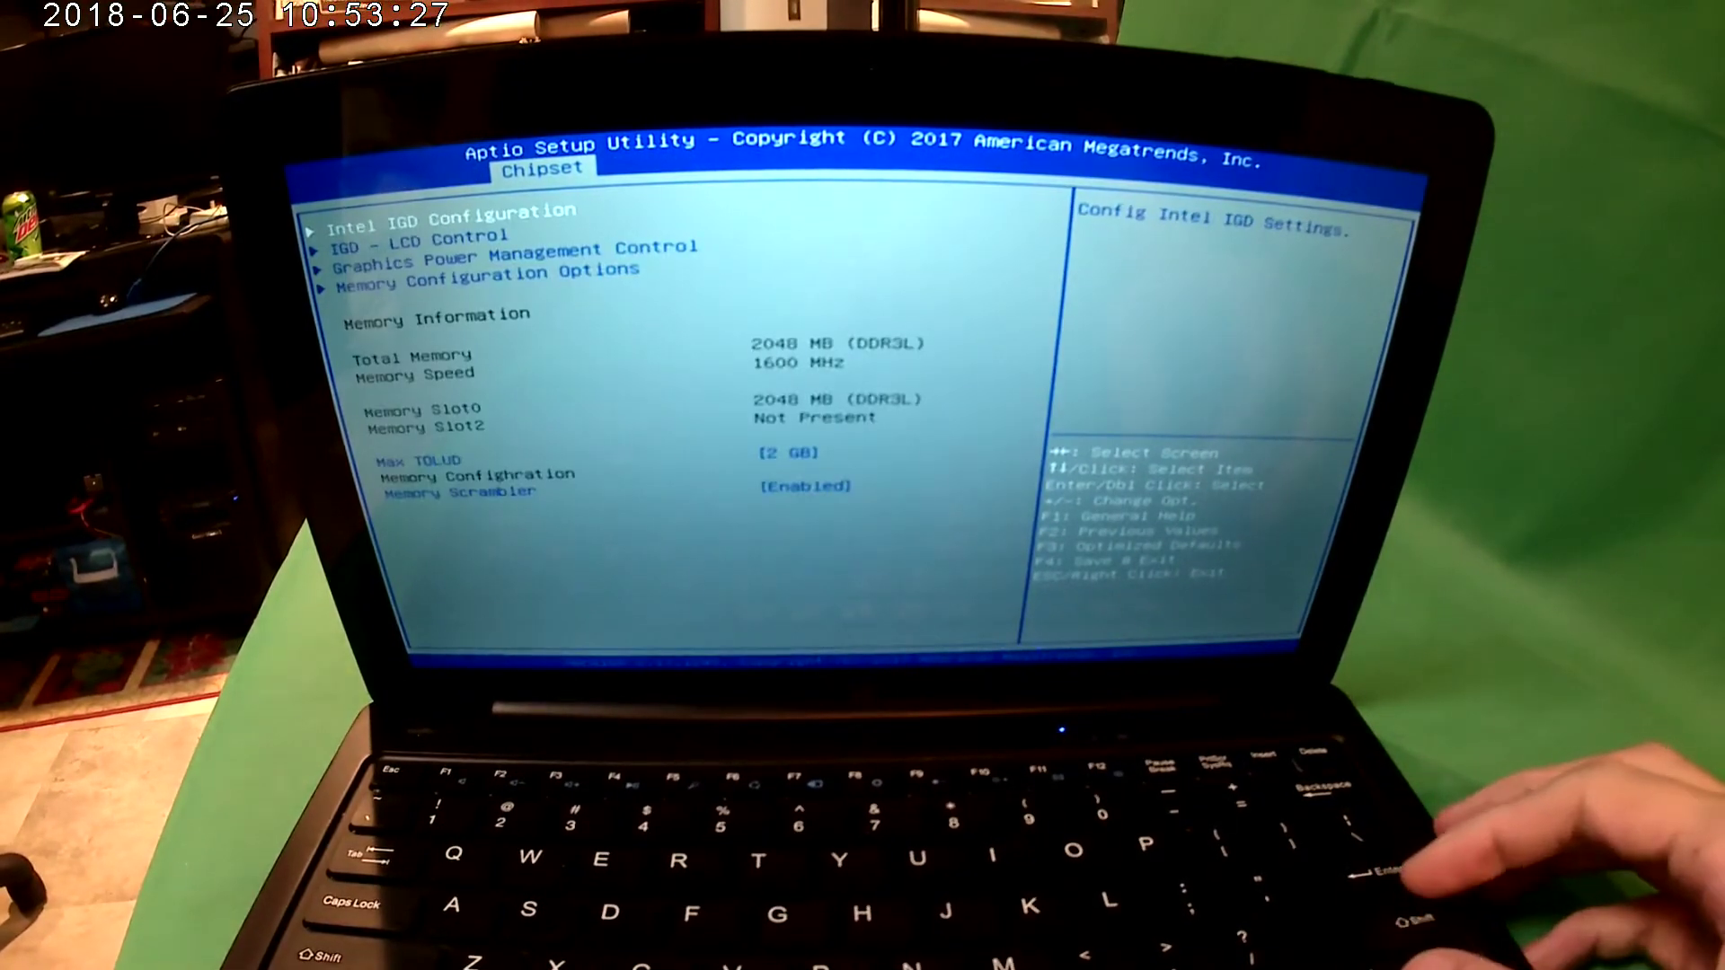
pyautogui.press('Down')
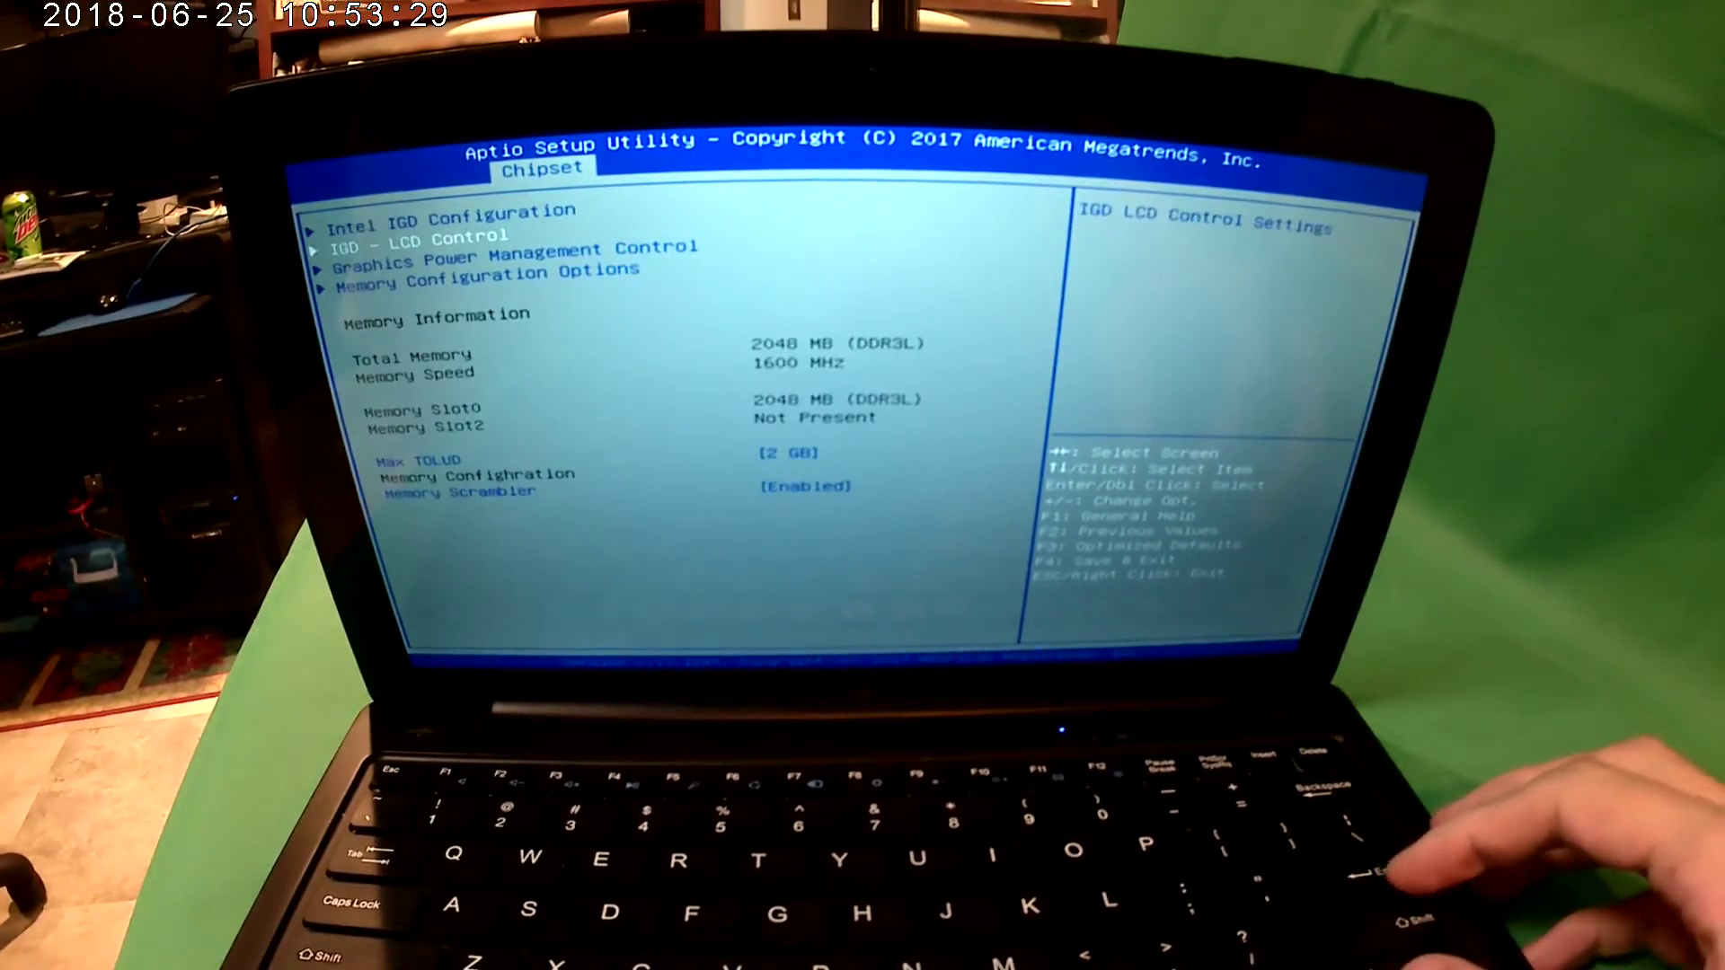
pyautogui.press('Down')
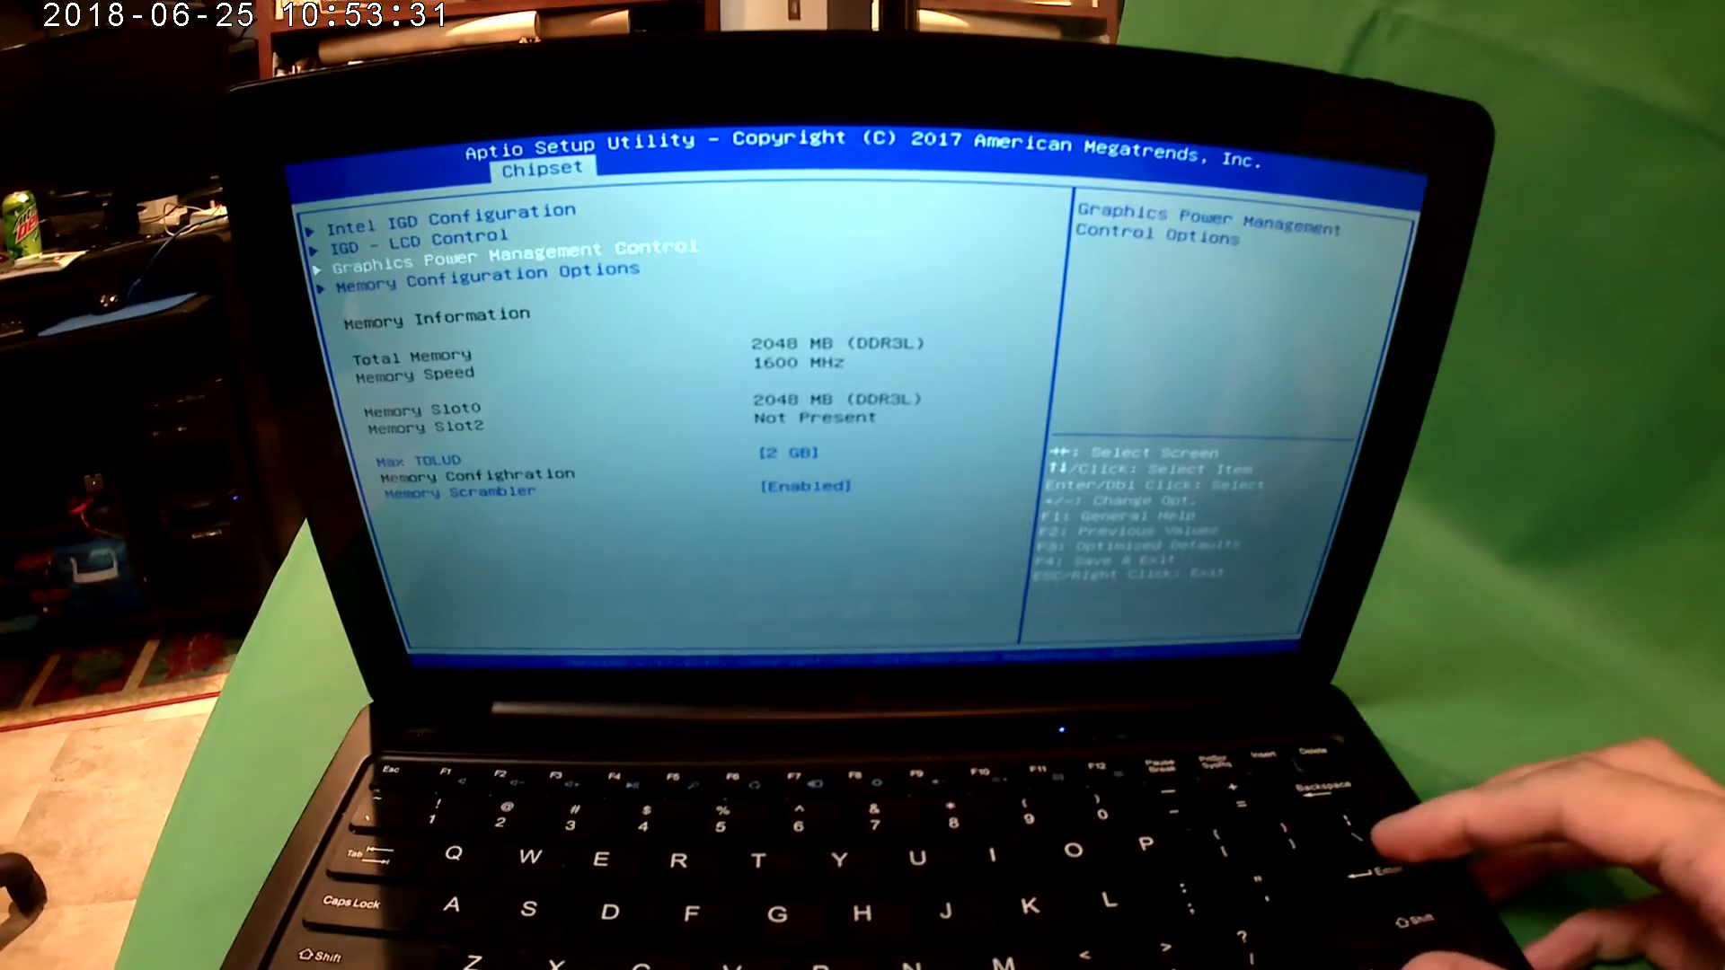
pyautogui.press('Down')
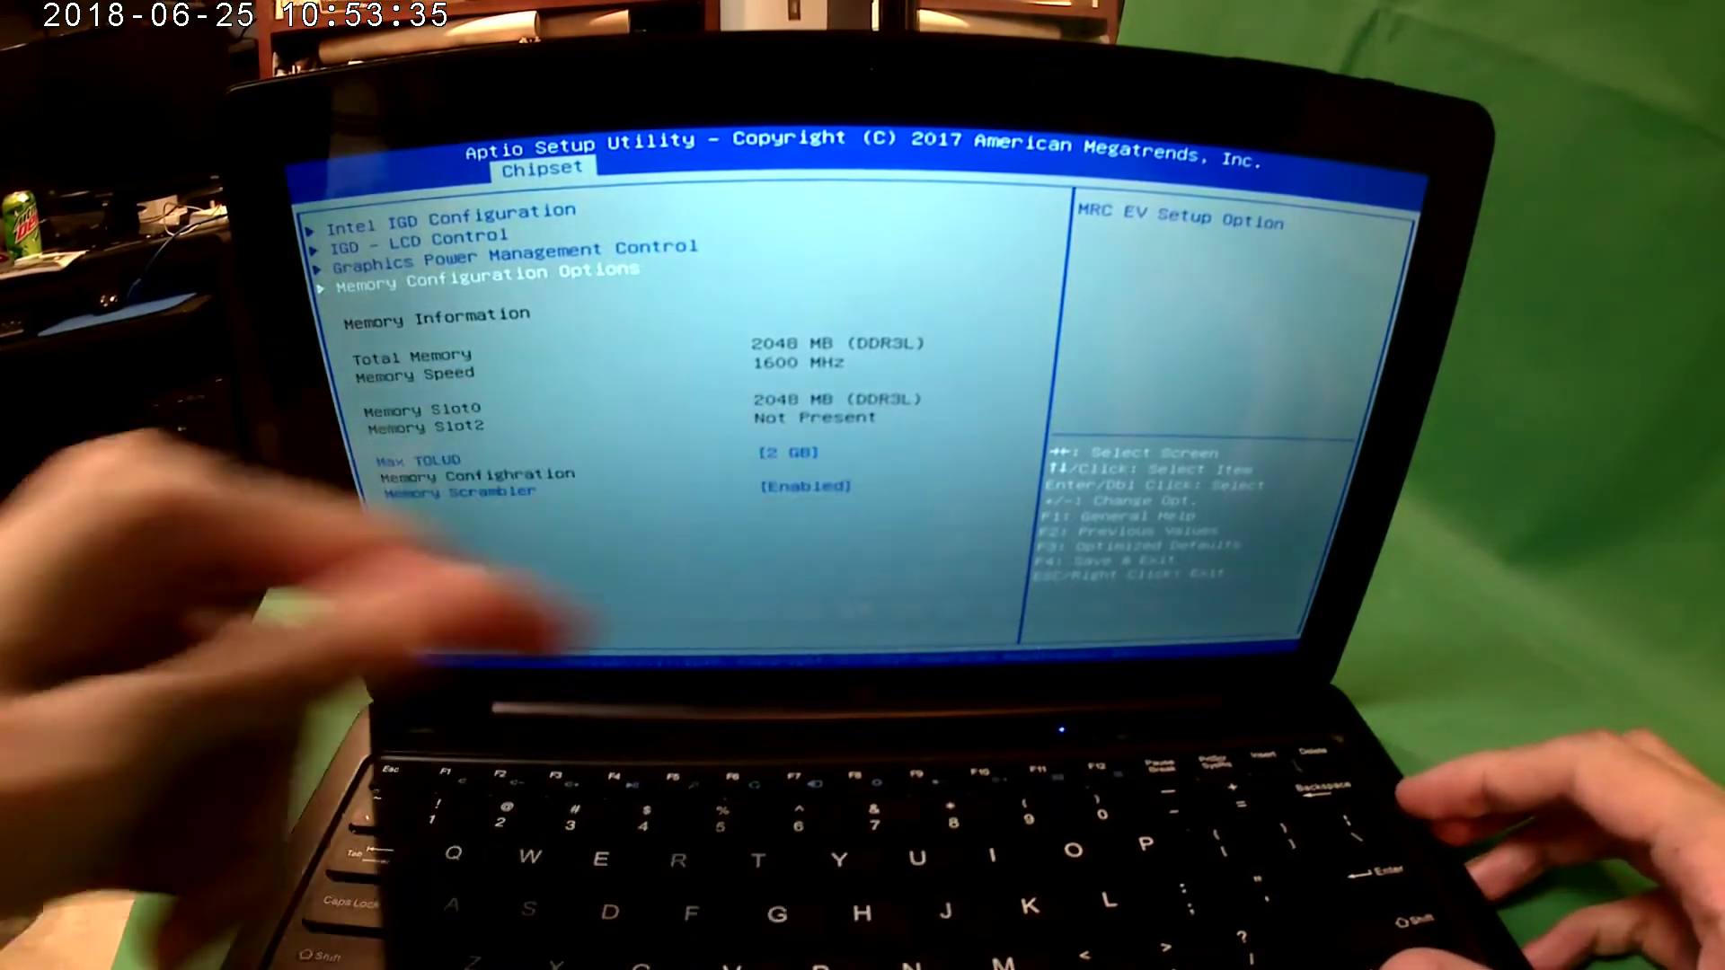
pyautogui.press('Escape')
# Step: Review South Bridge entries from Audio and USB through RTC Lock and BIOS Read/Write Protection
pyautogui.press('Down')
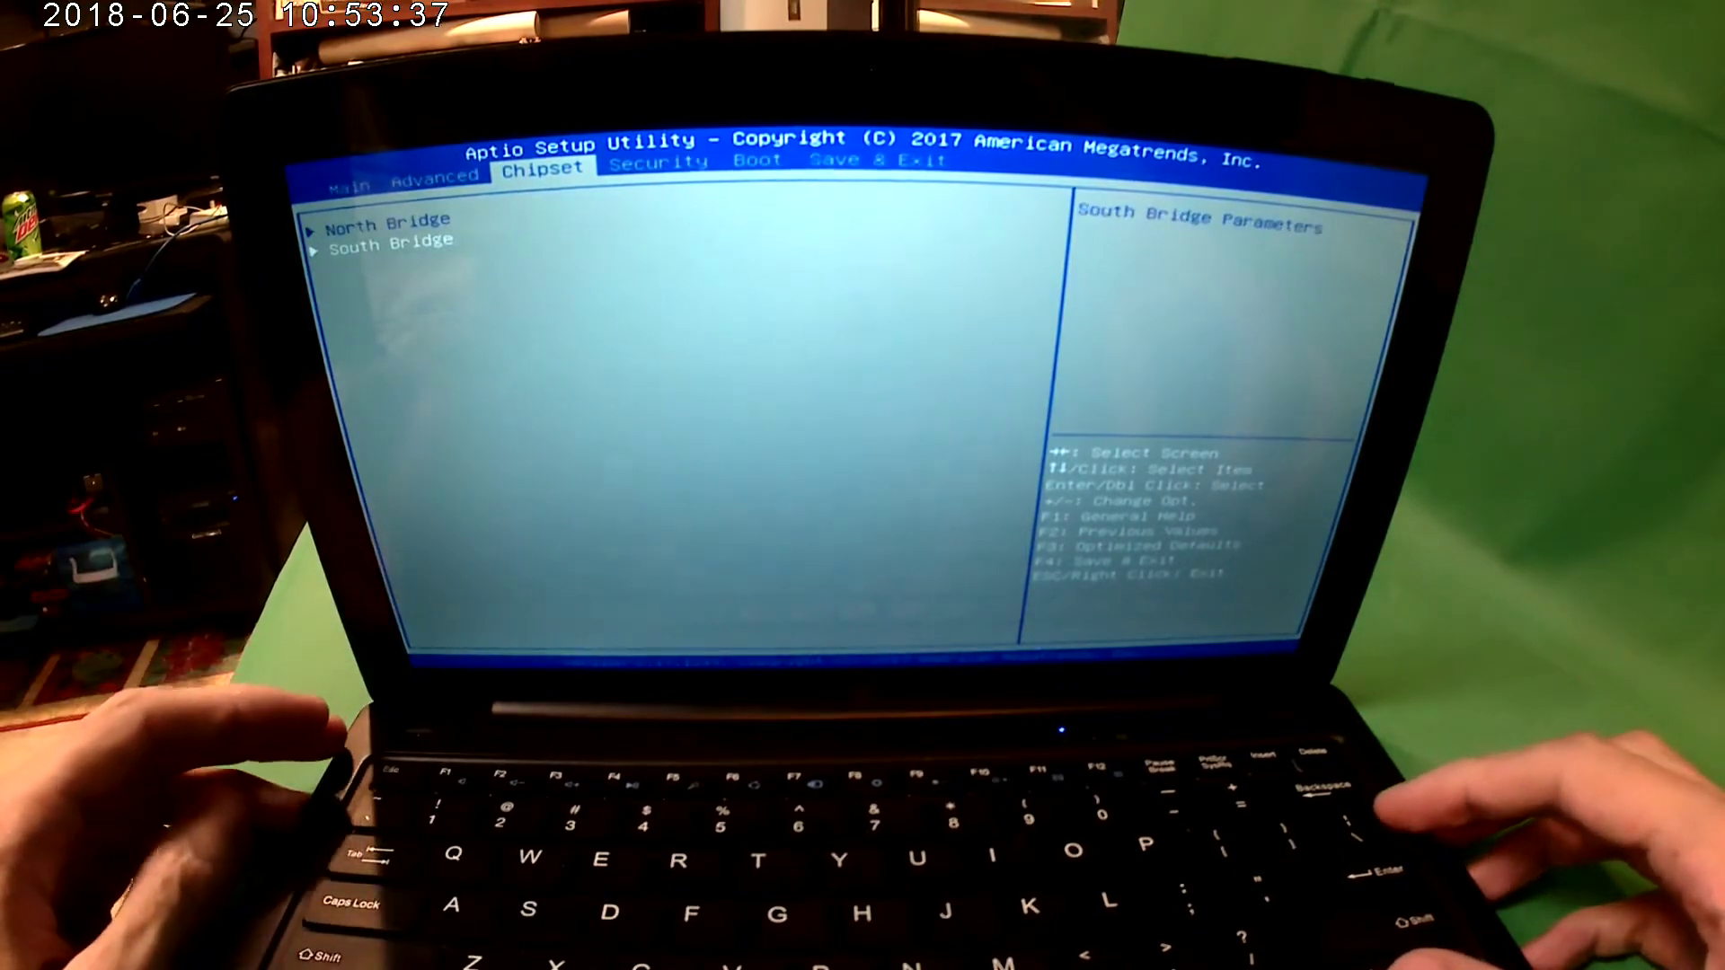
pyautogui.press('Return')
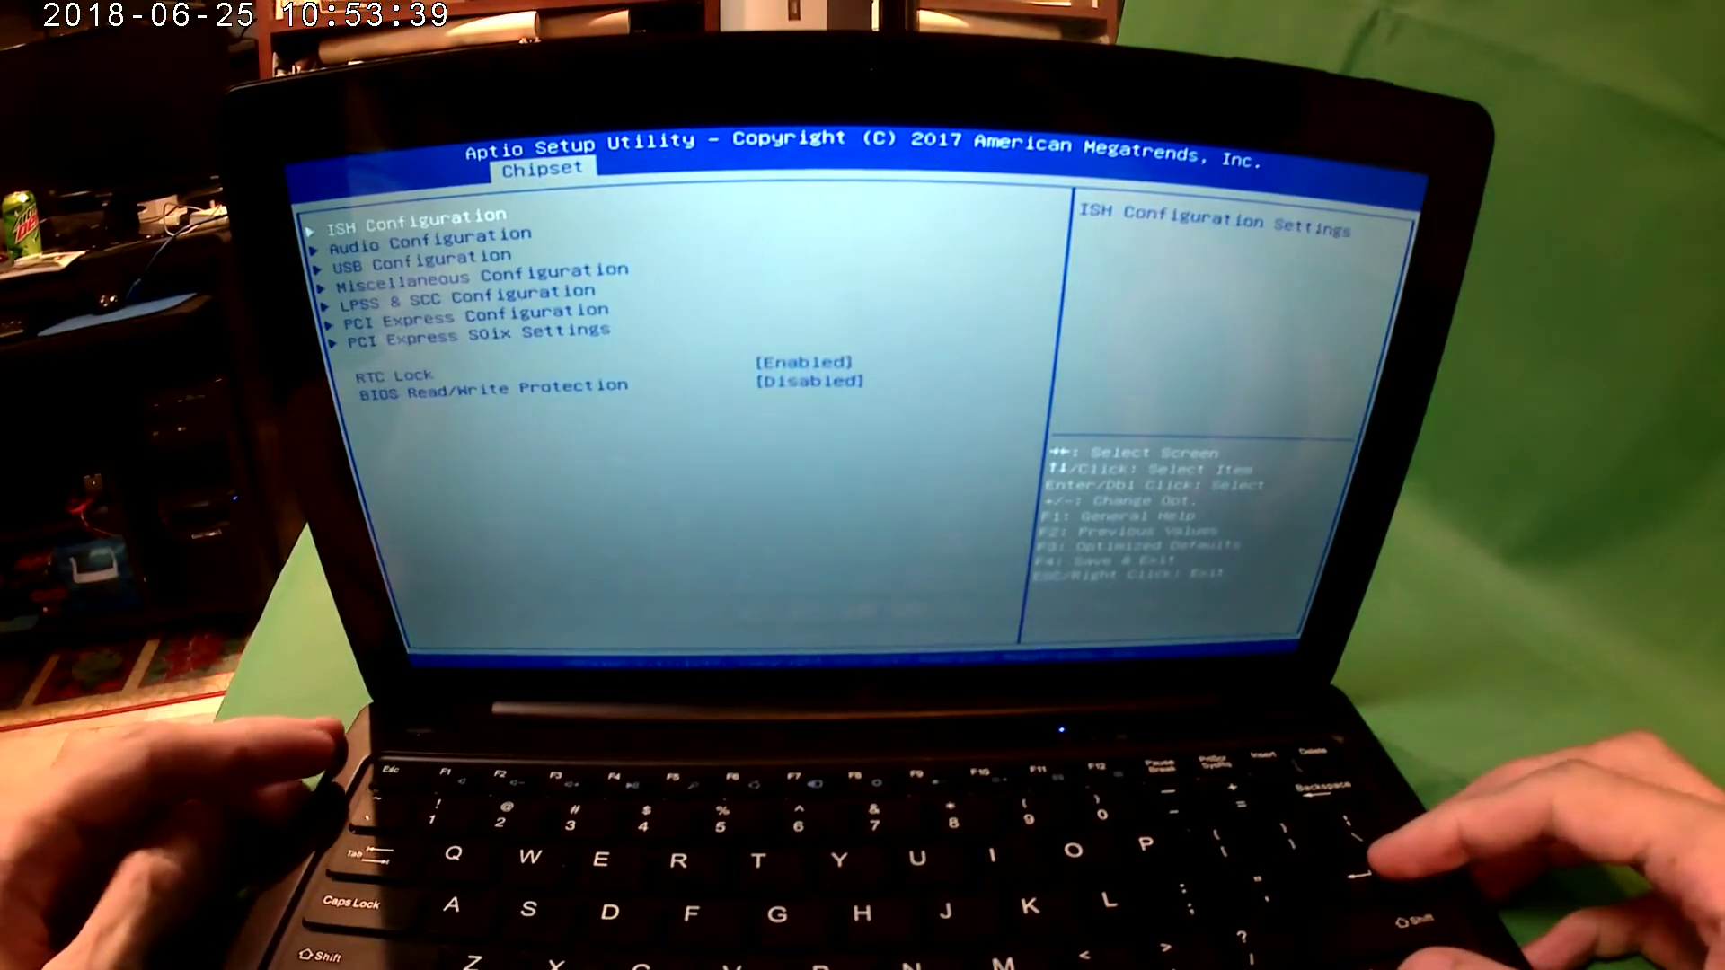
pyautogui.press('Down')
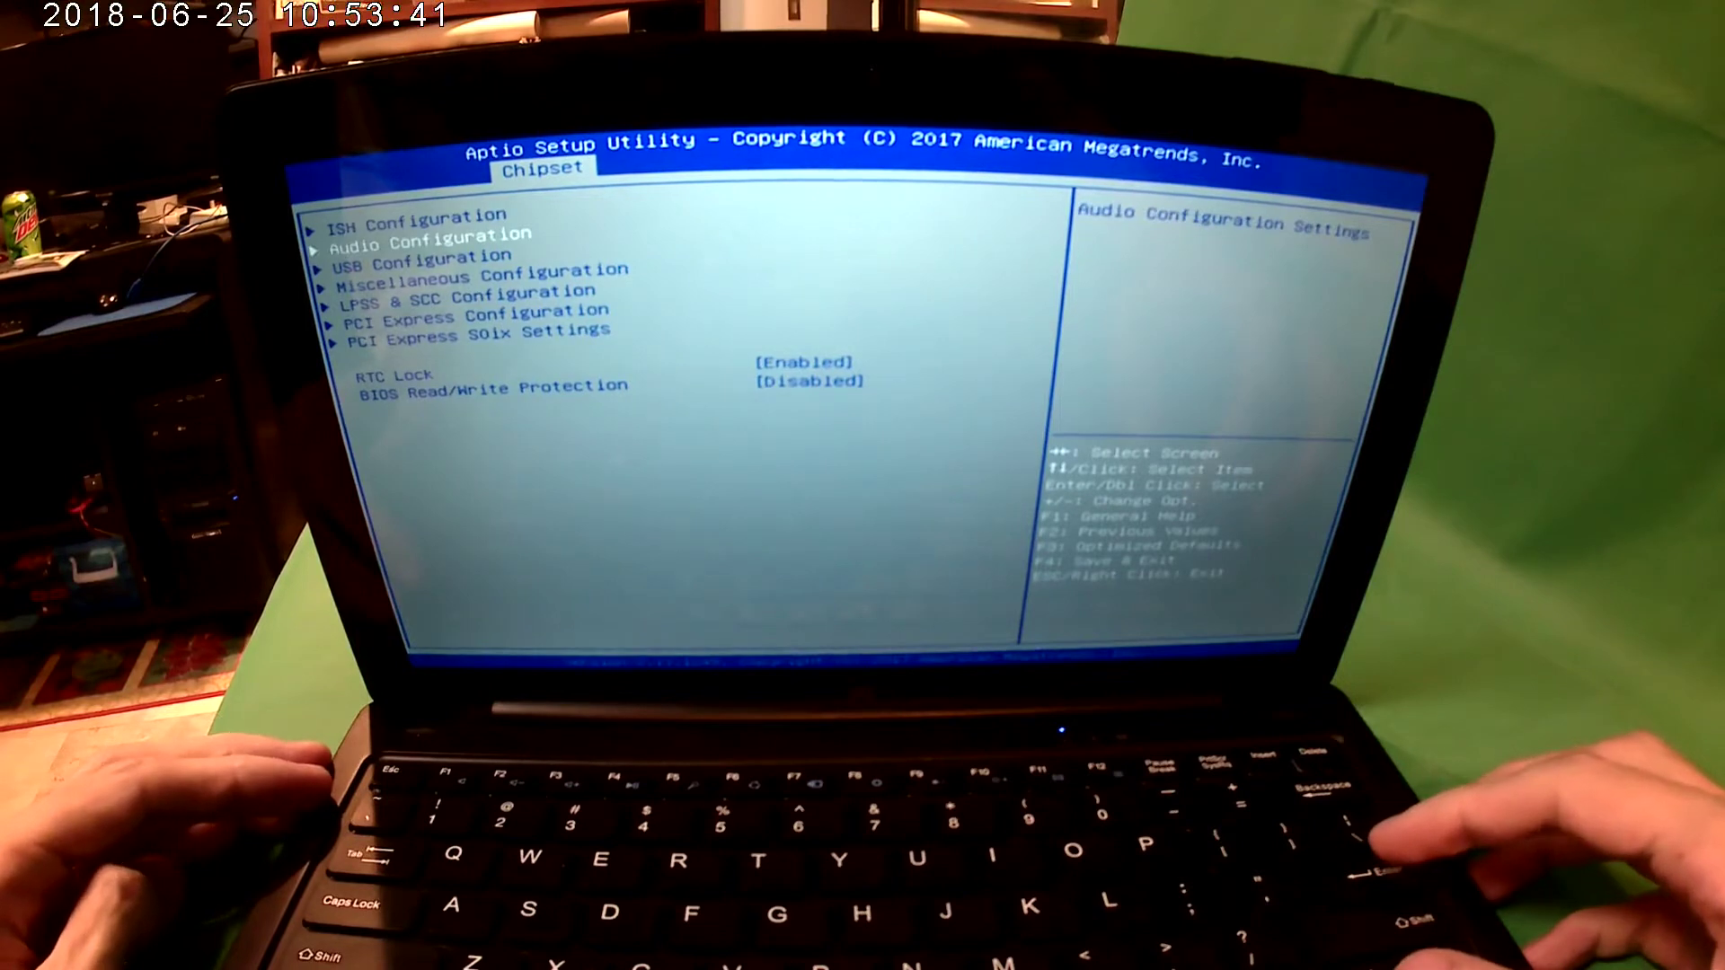
pyautogui.press('Down')
pyautogui.press('Down')
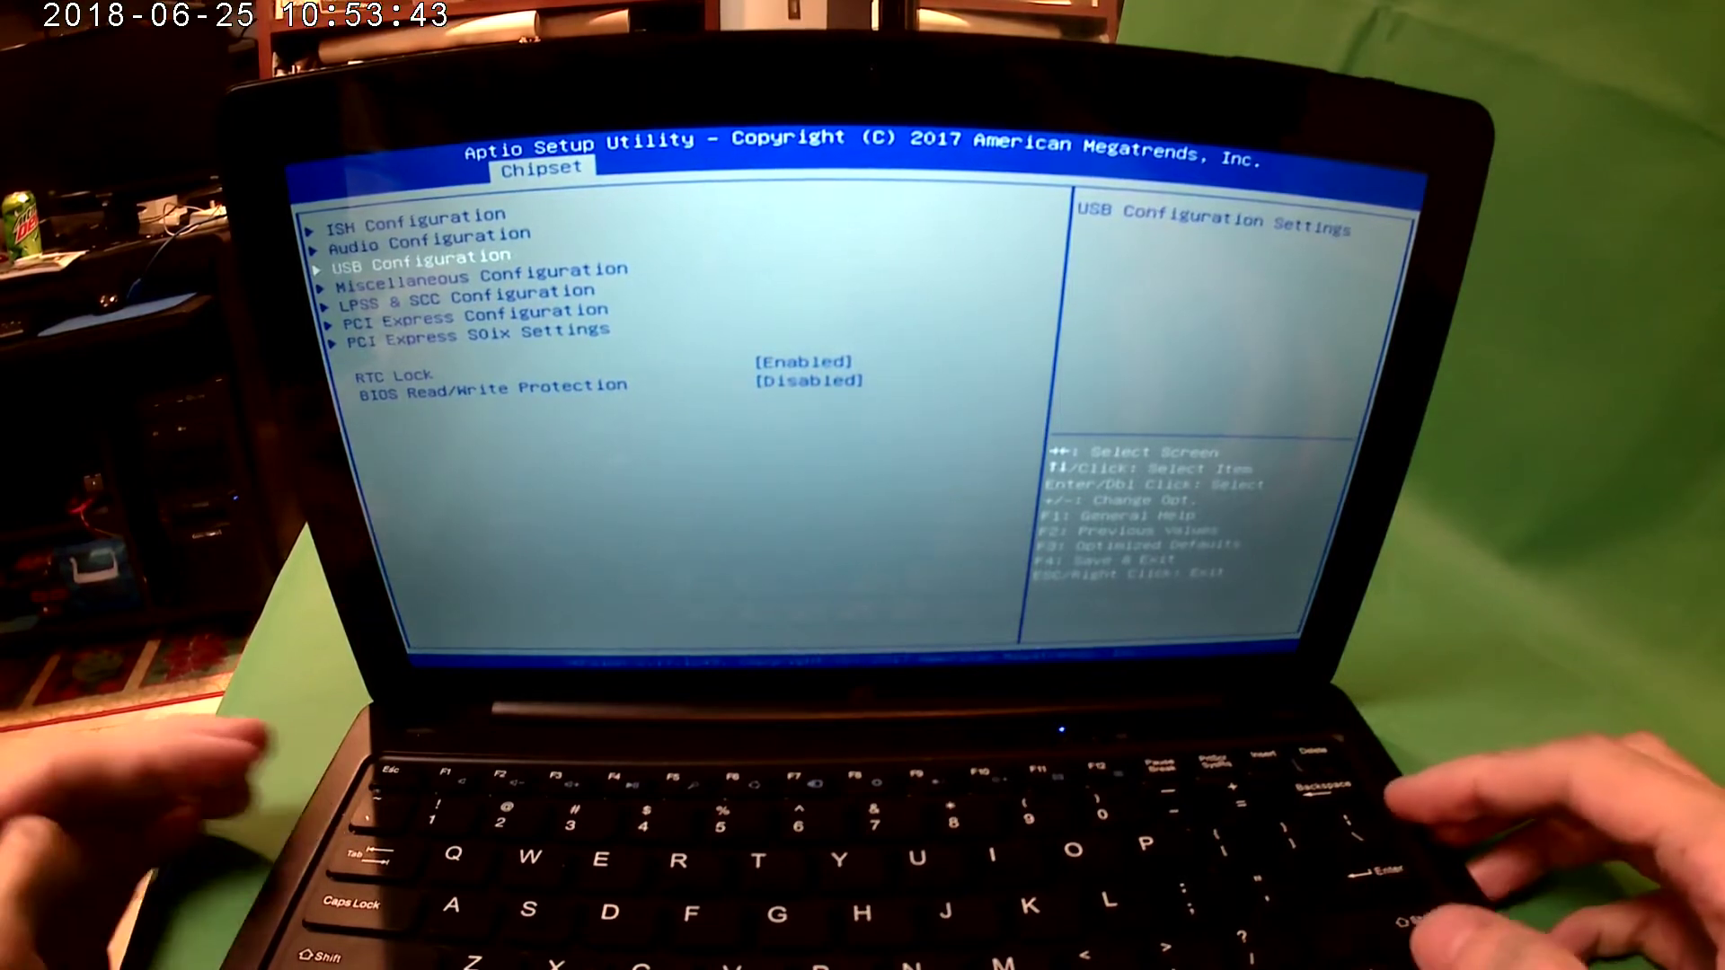
pyautogui.press('Down')
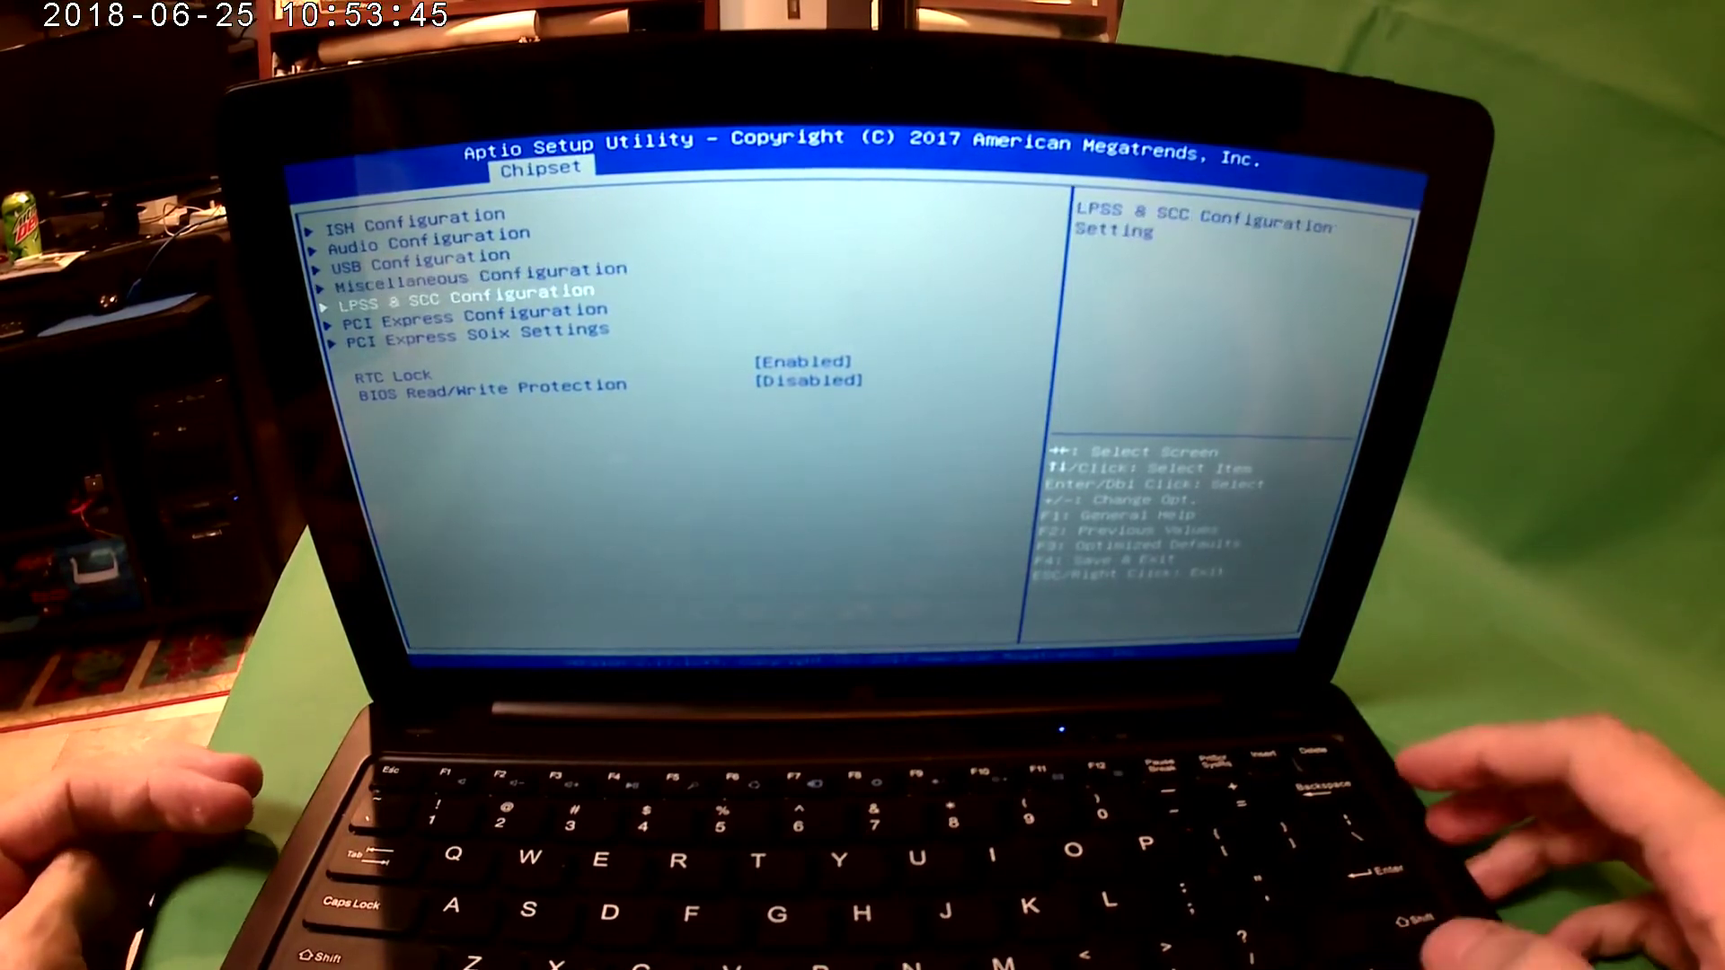
pyautogui.press('Down')
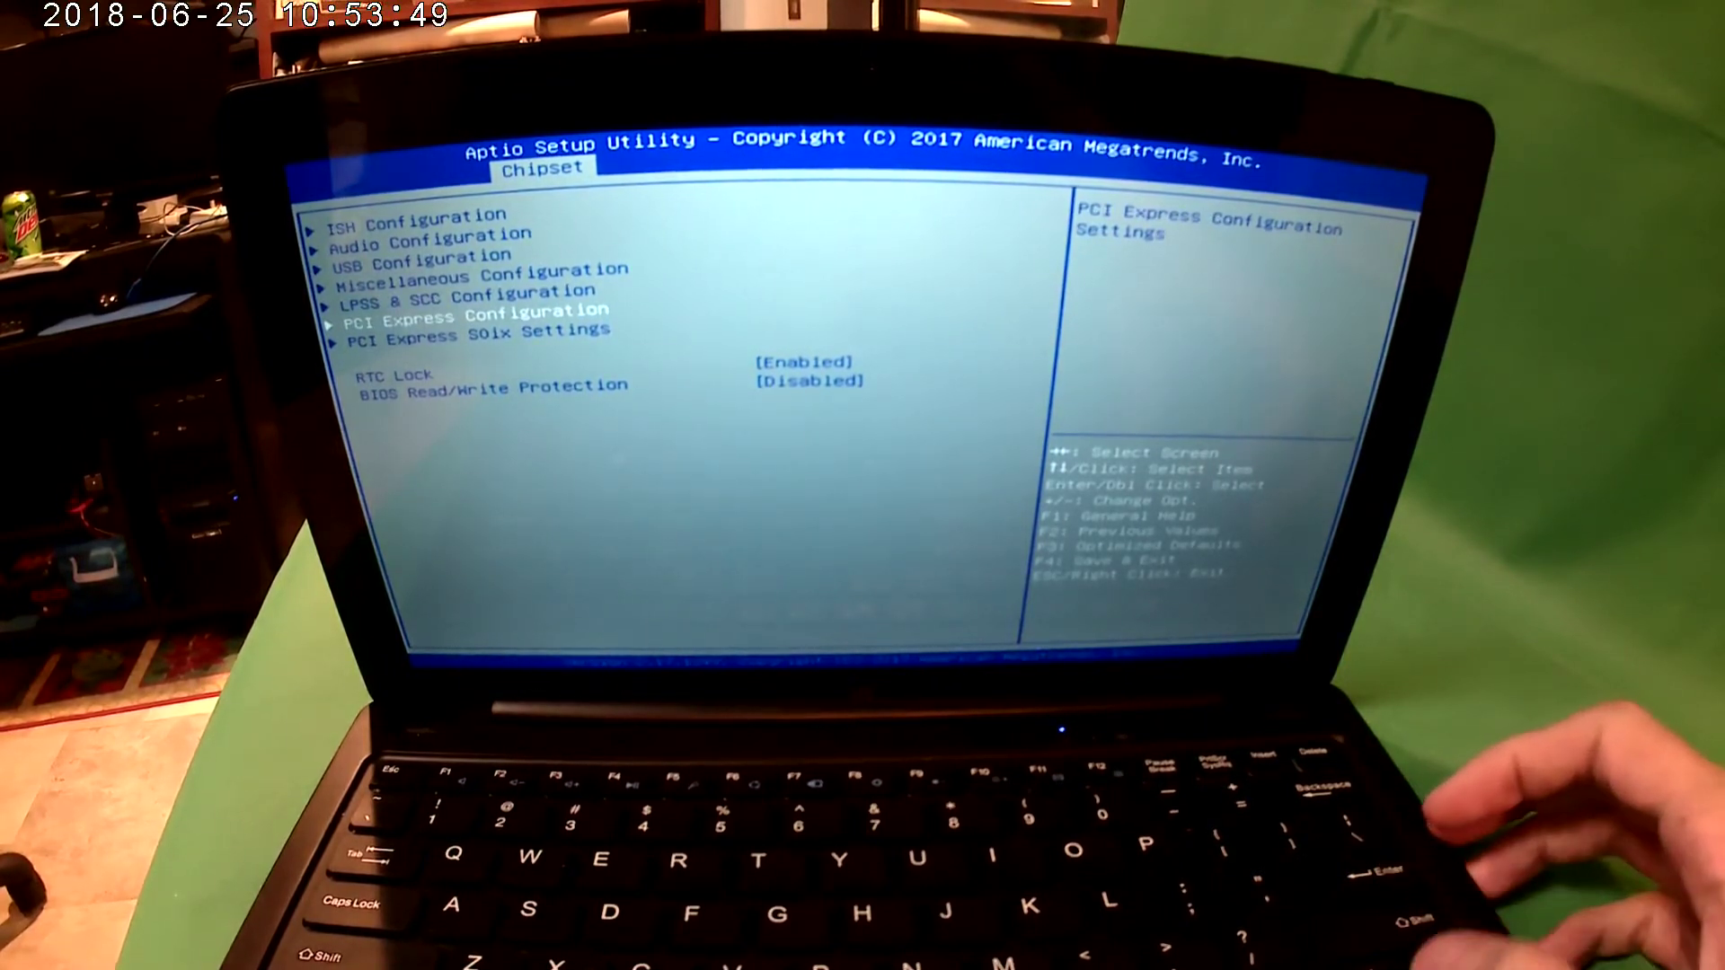
pyautogui.press('Down')
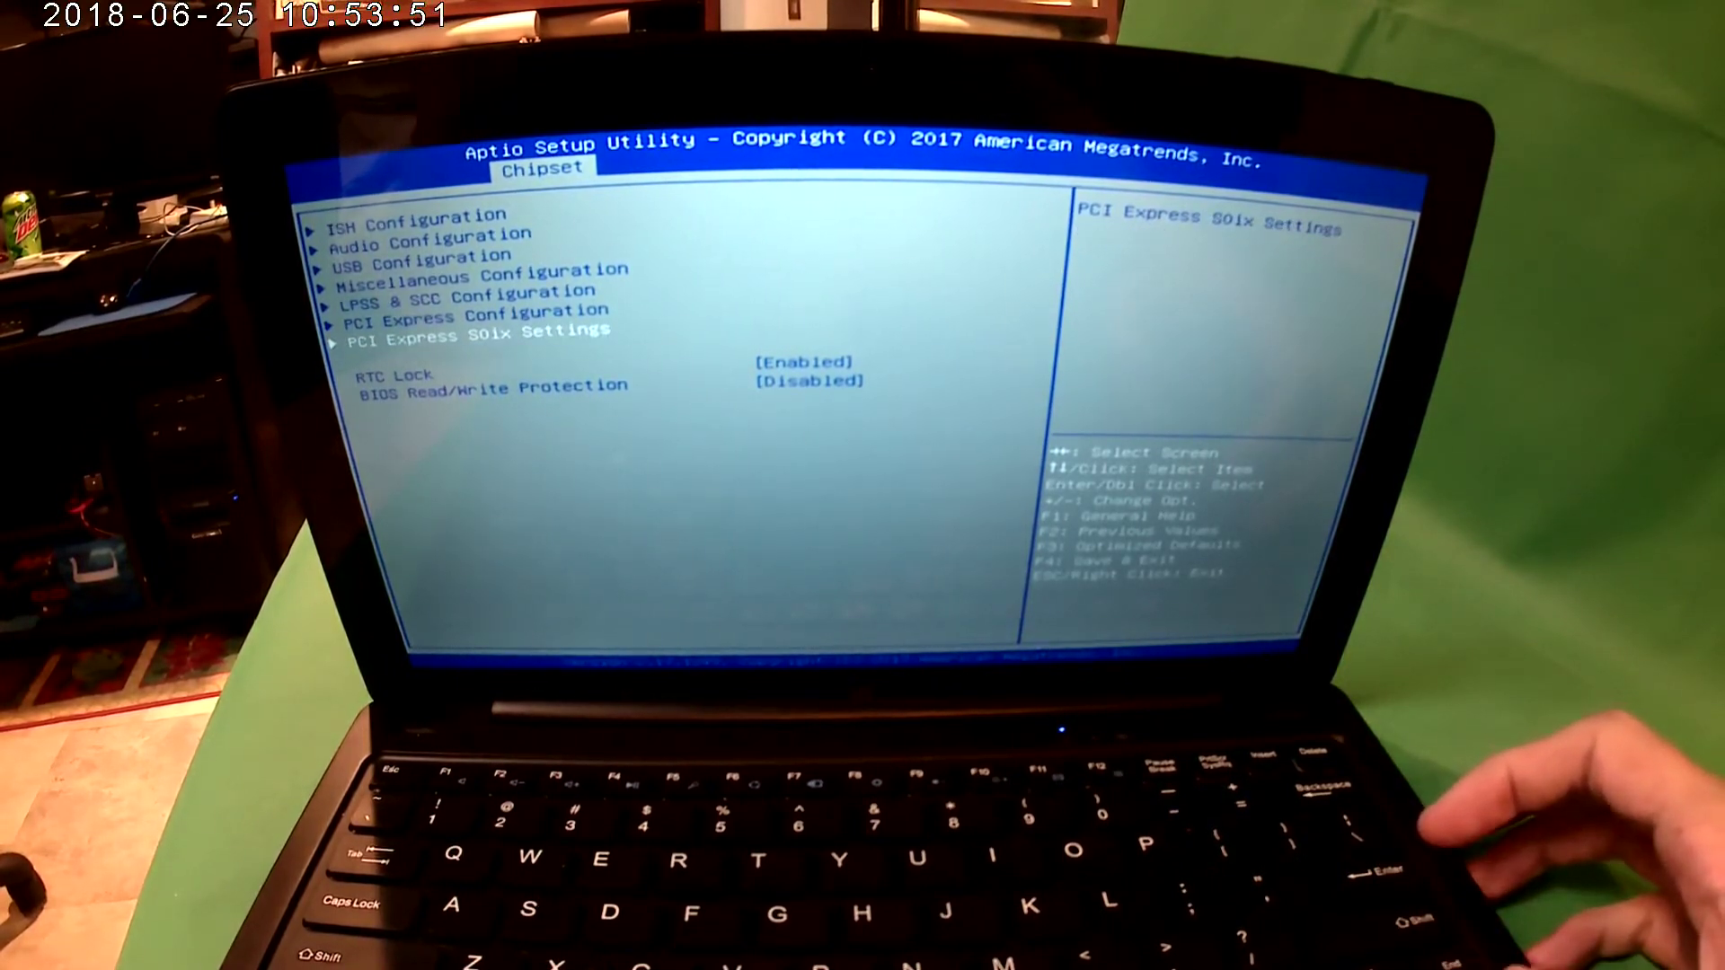
pyautogui.press('Down')
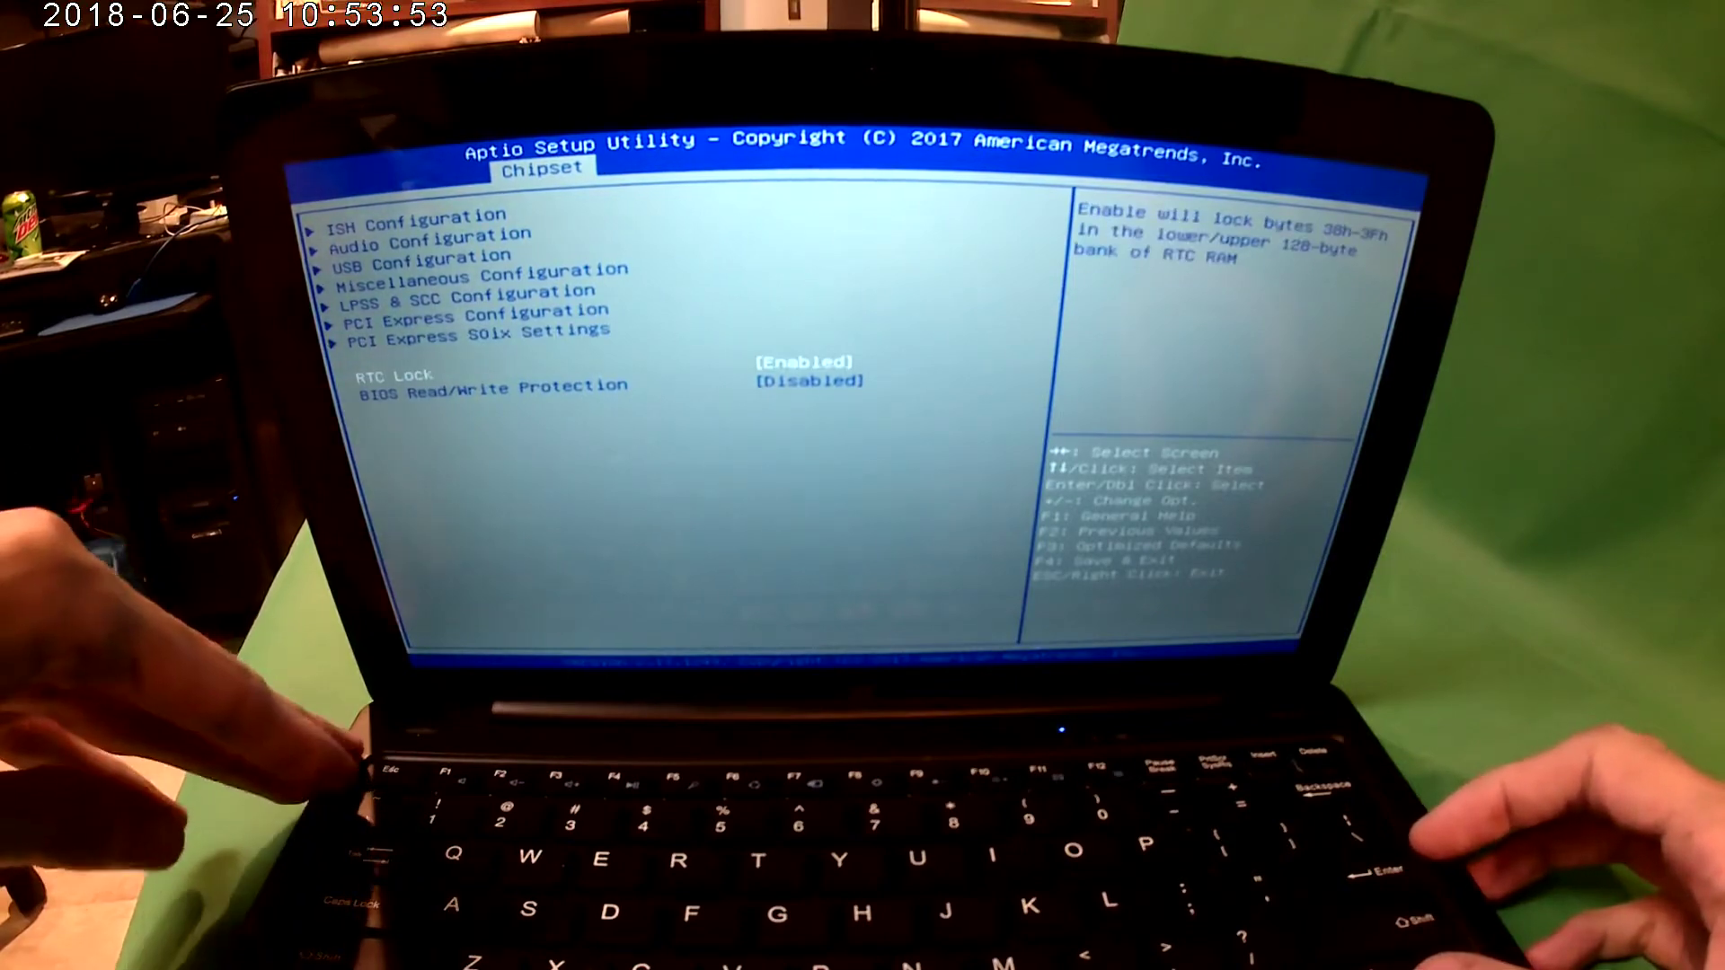
pyautogui.press('Down')
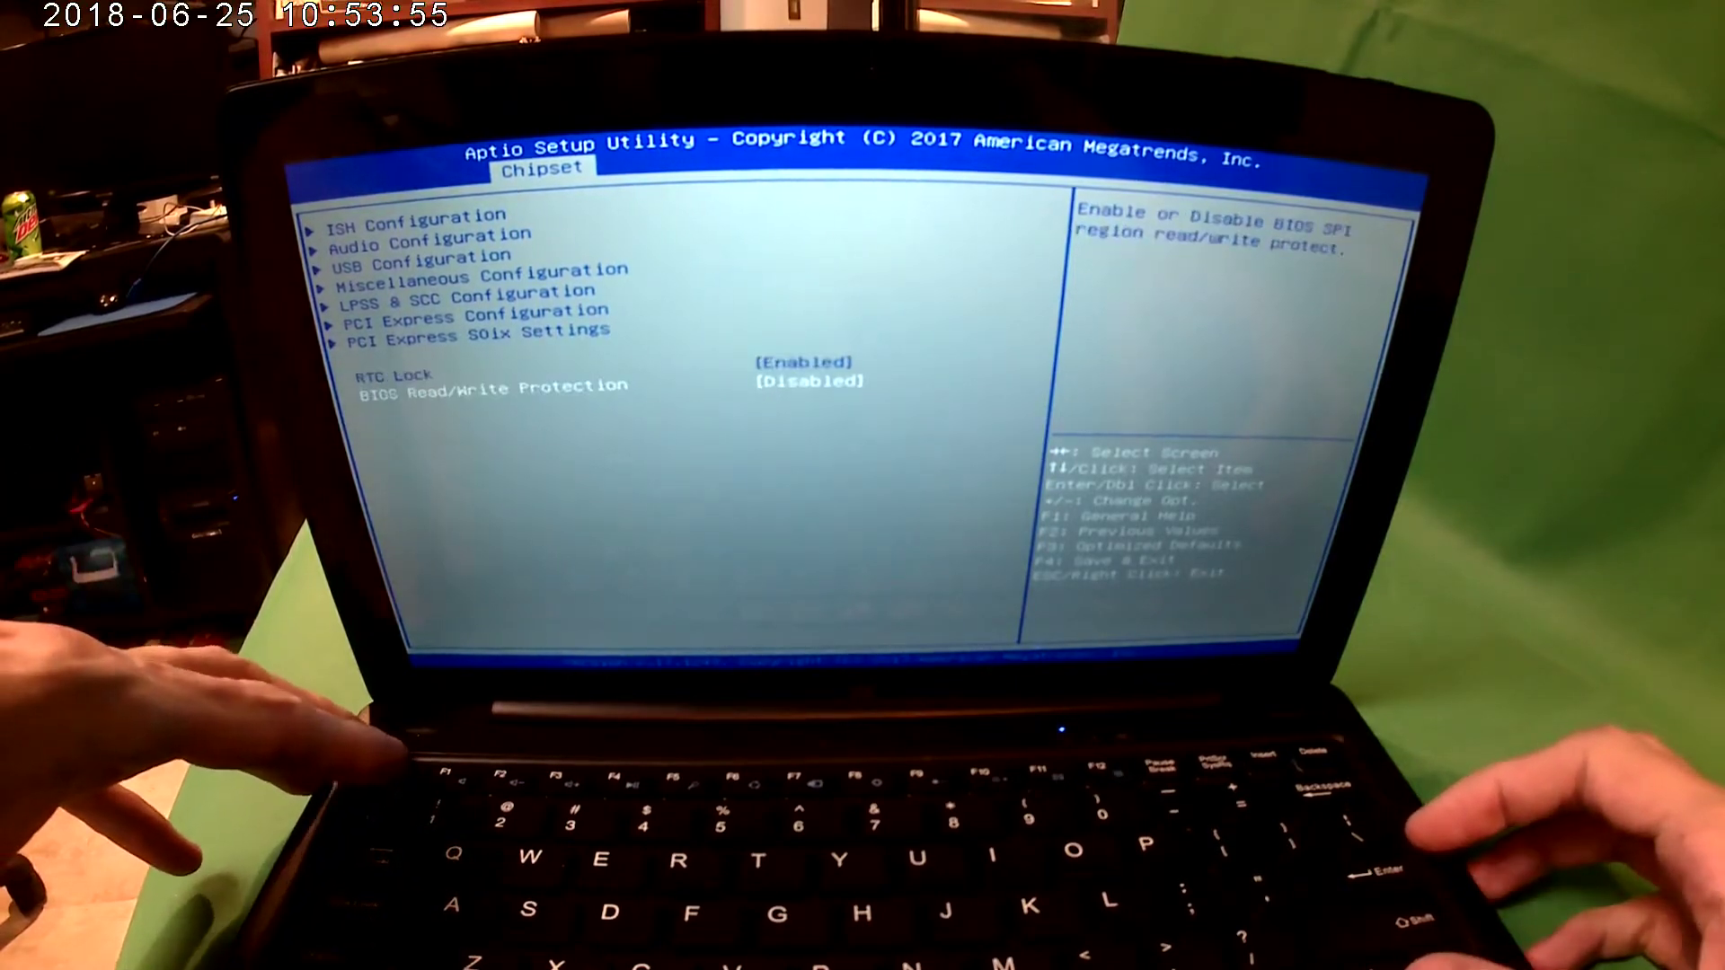
pyautogui.press('Escape')
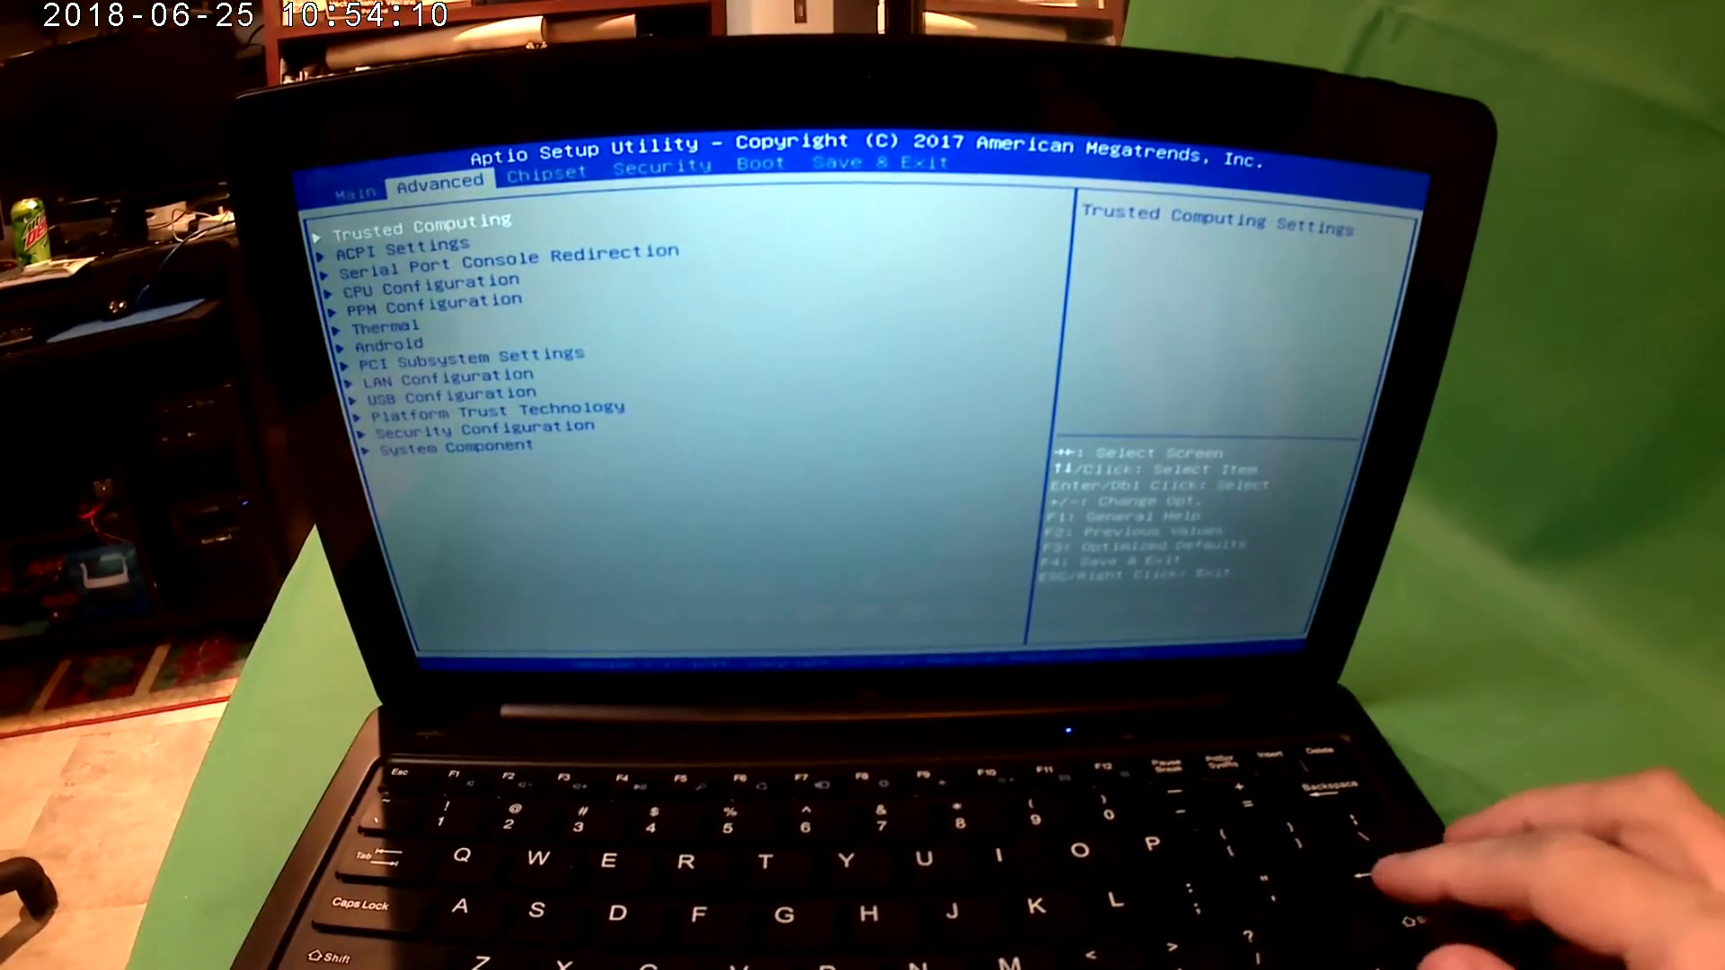
# Step: Open Trusted Computing and read Pending operation, Platform, Storage and Endorsement Hierarchy settings
pyautogui.press('Return')
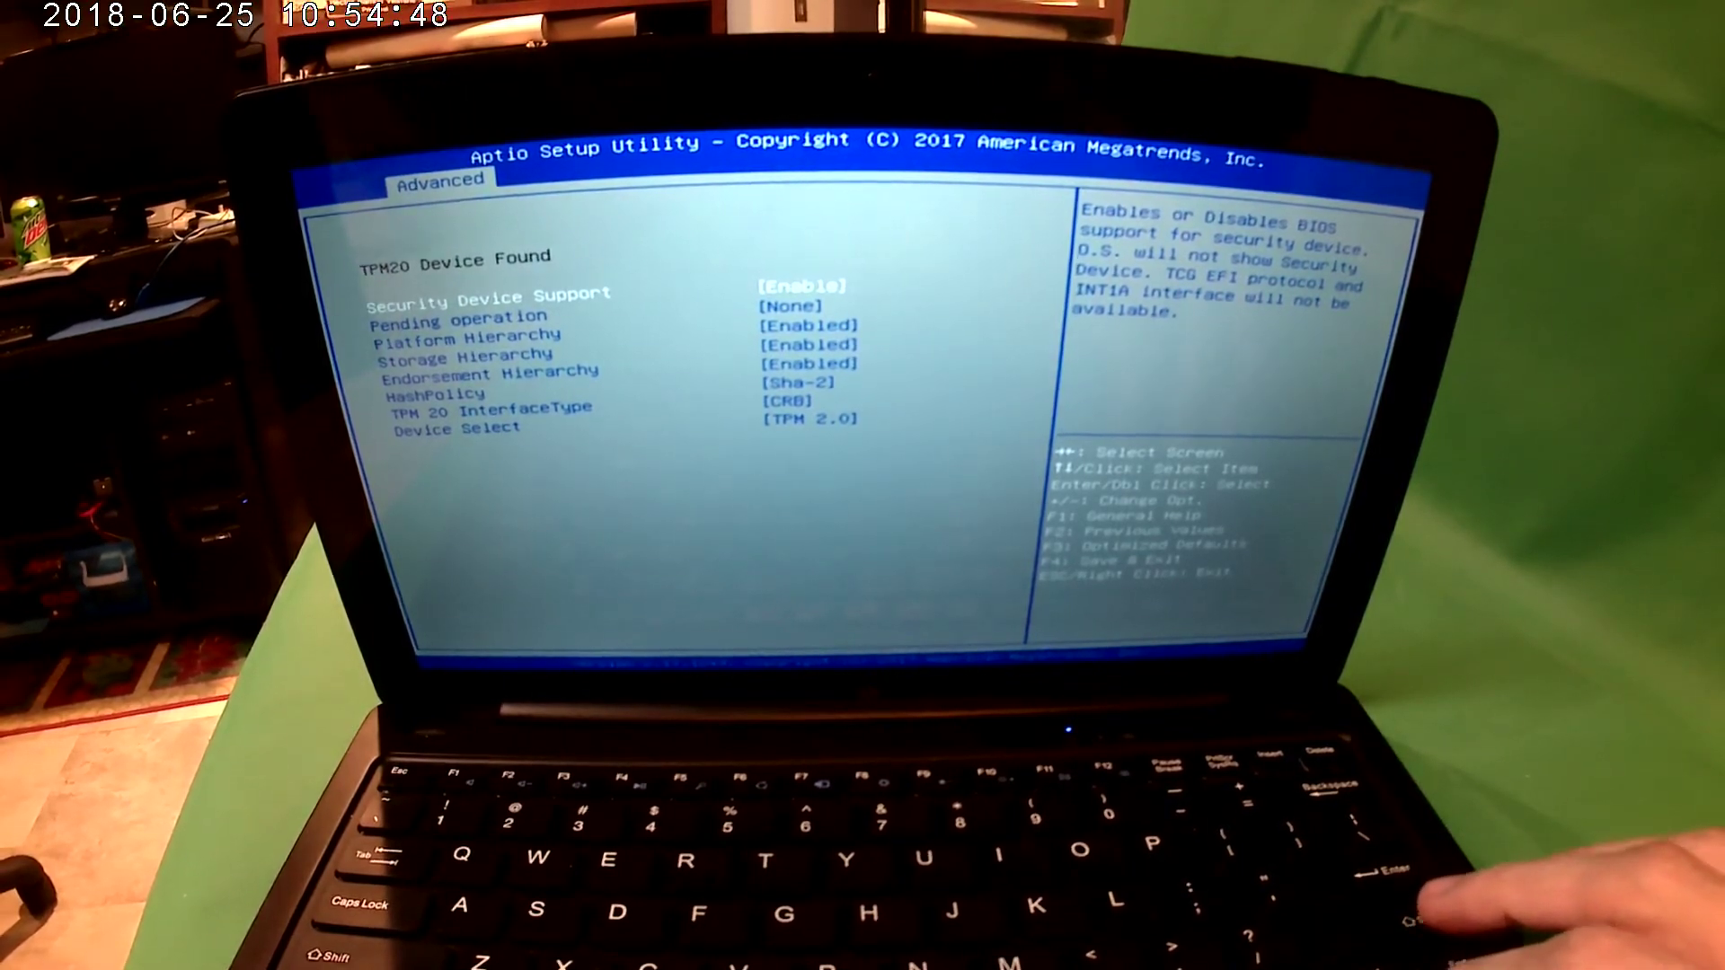
pyautogui.press('Down')
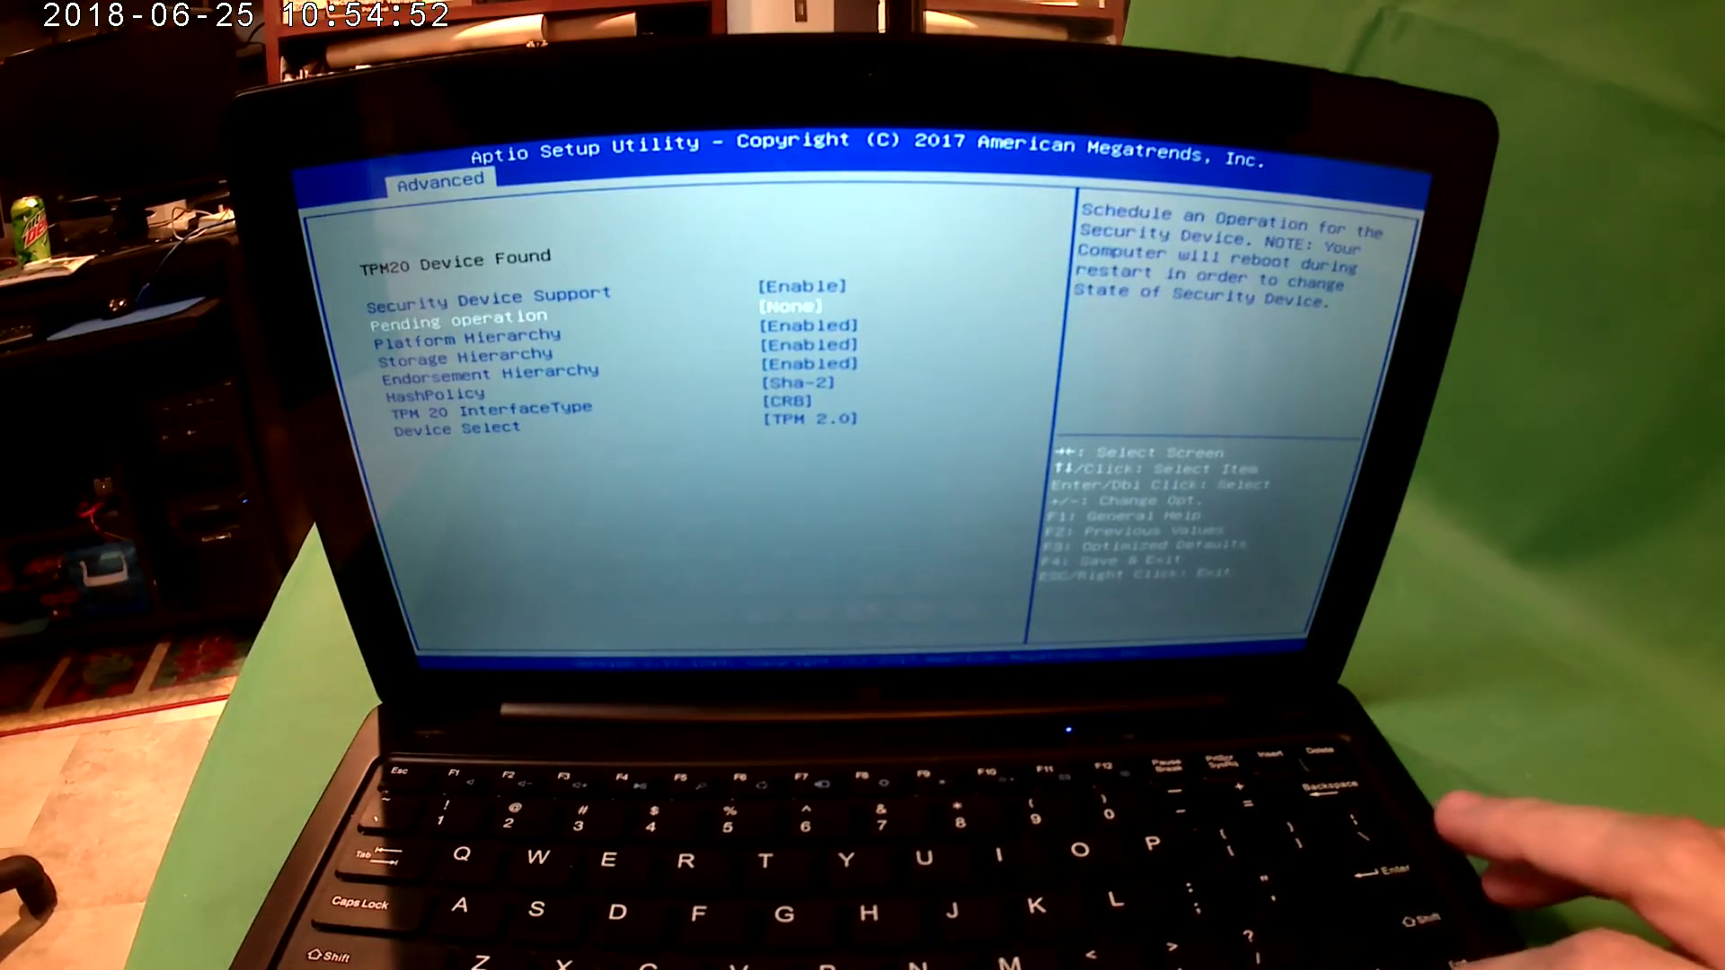
pyautogui.press('Down')
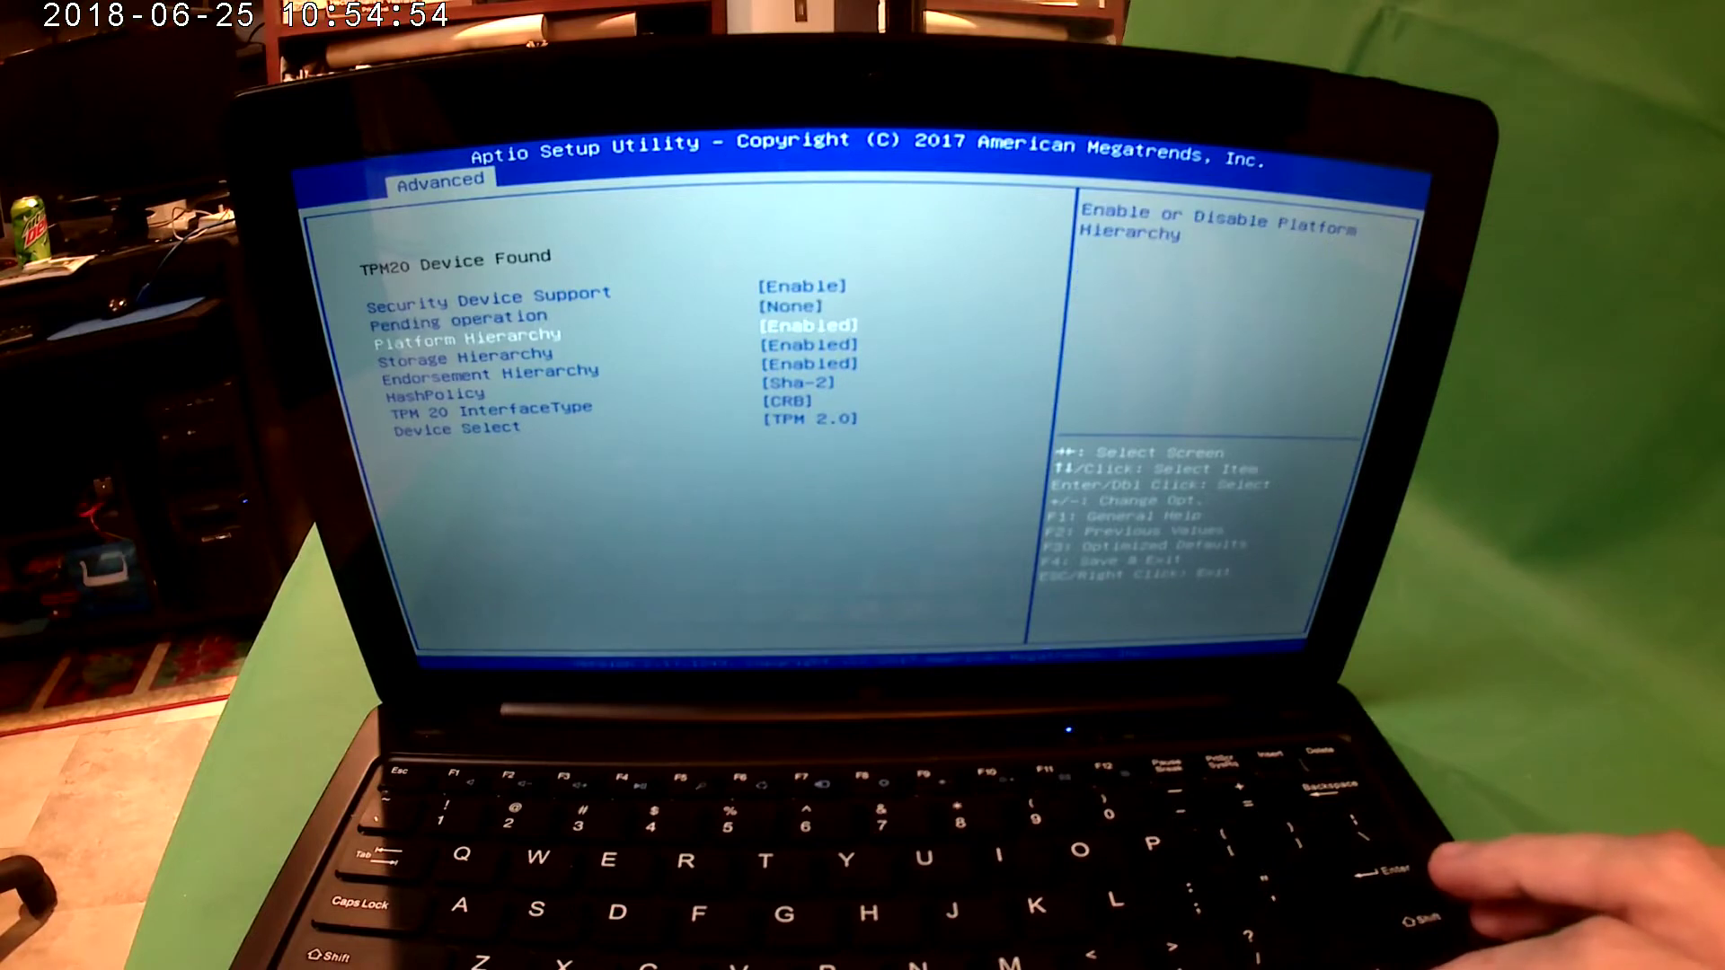
pyautogui.press('Down')
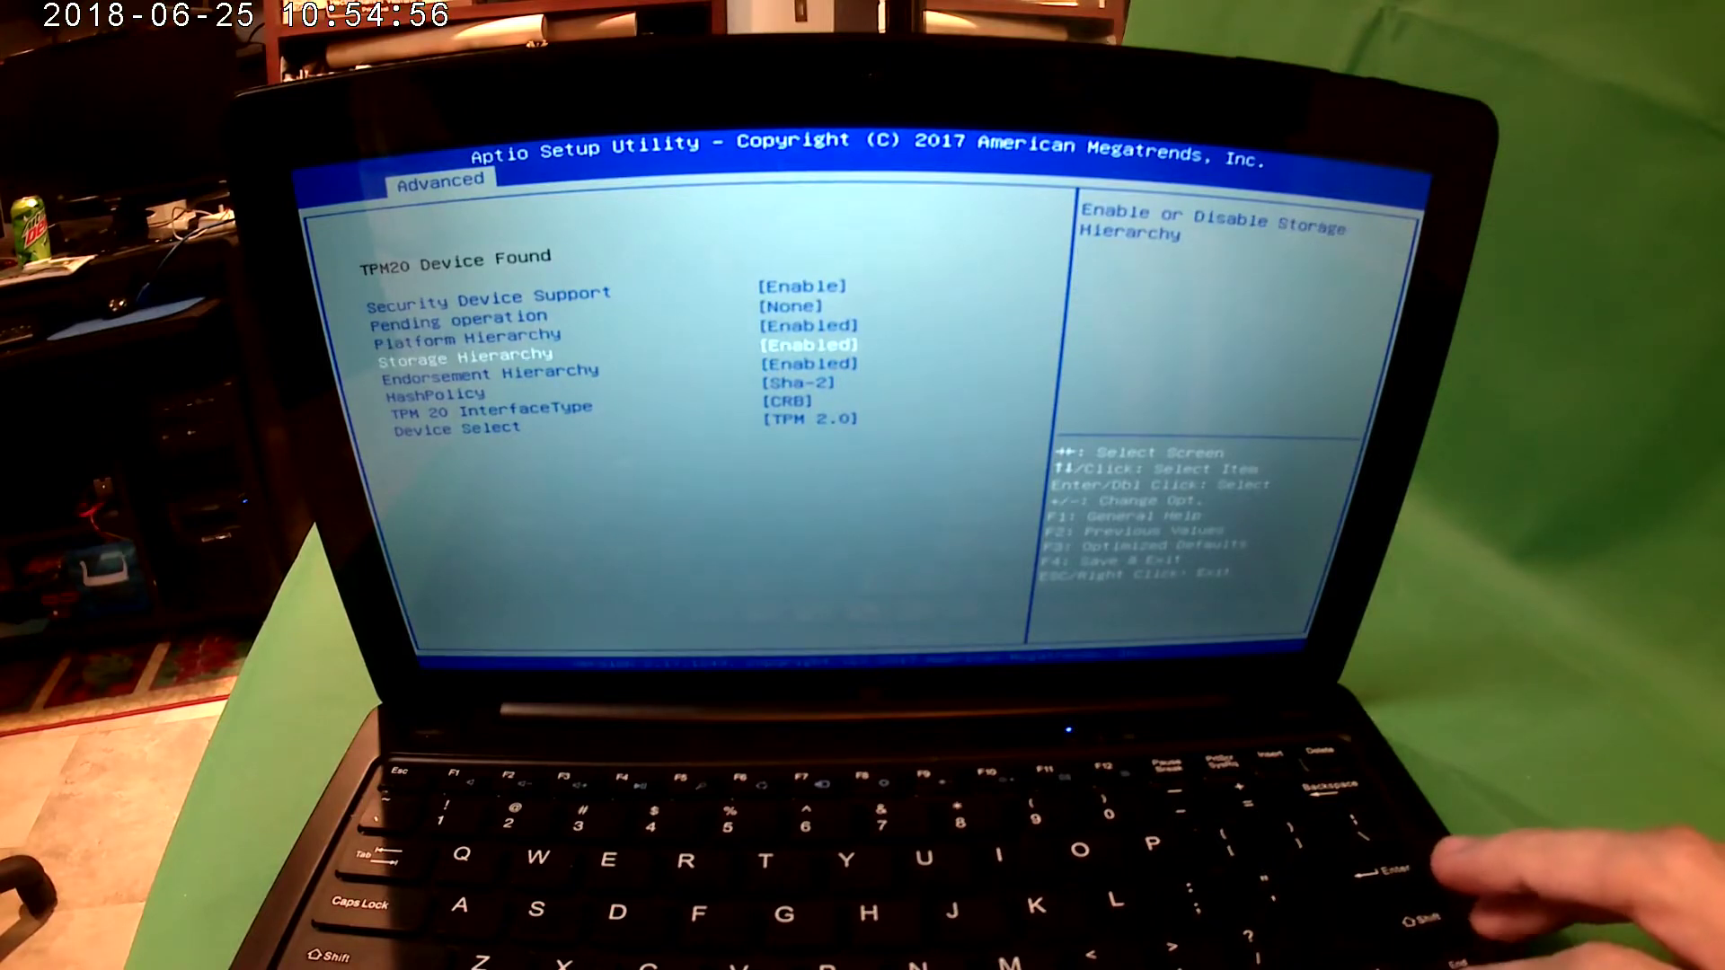
pyautogui.press('Down')
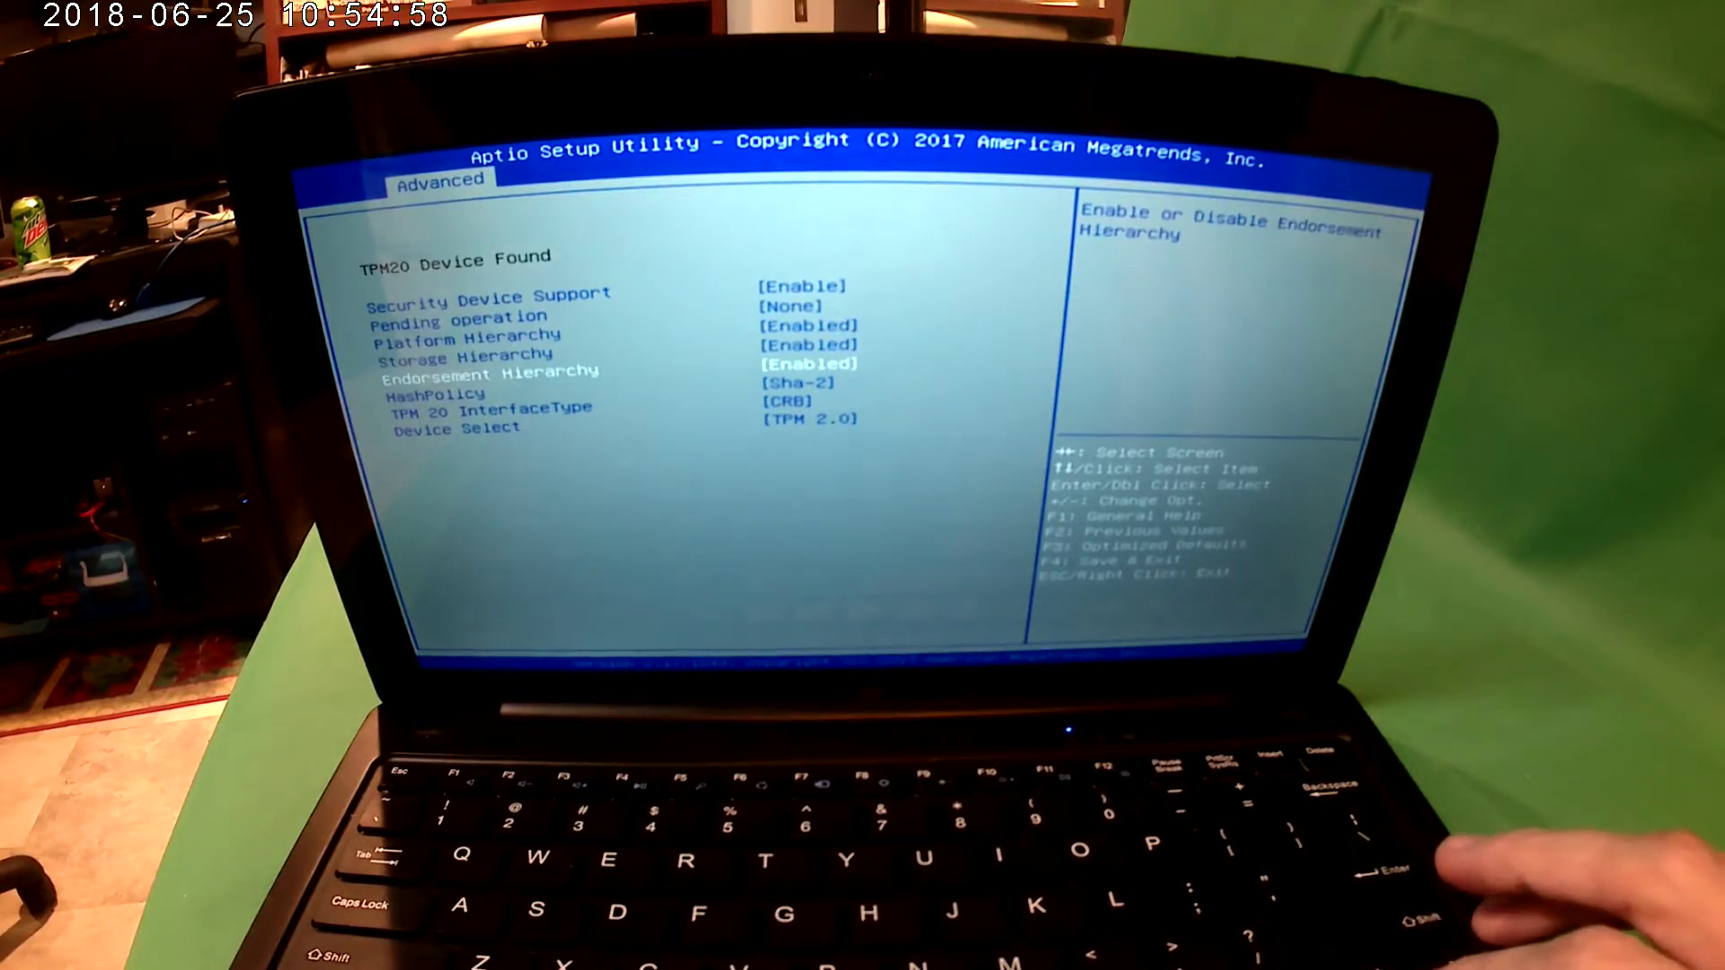
# Step: View the HashPolicy choices (Sha-1/Sha-2) and keep it at Sha-2
pyautogui.press('Down')
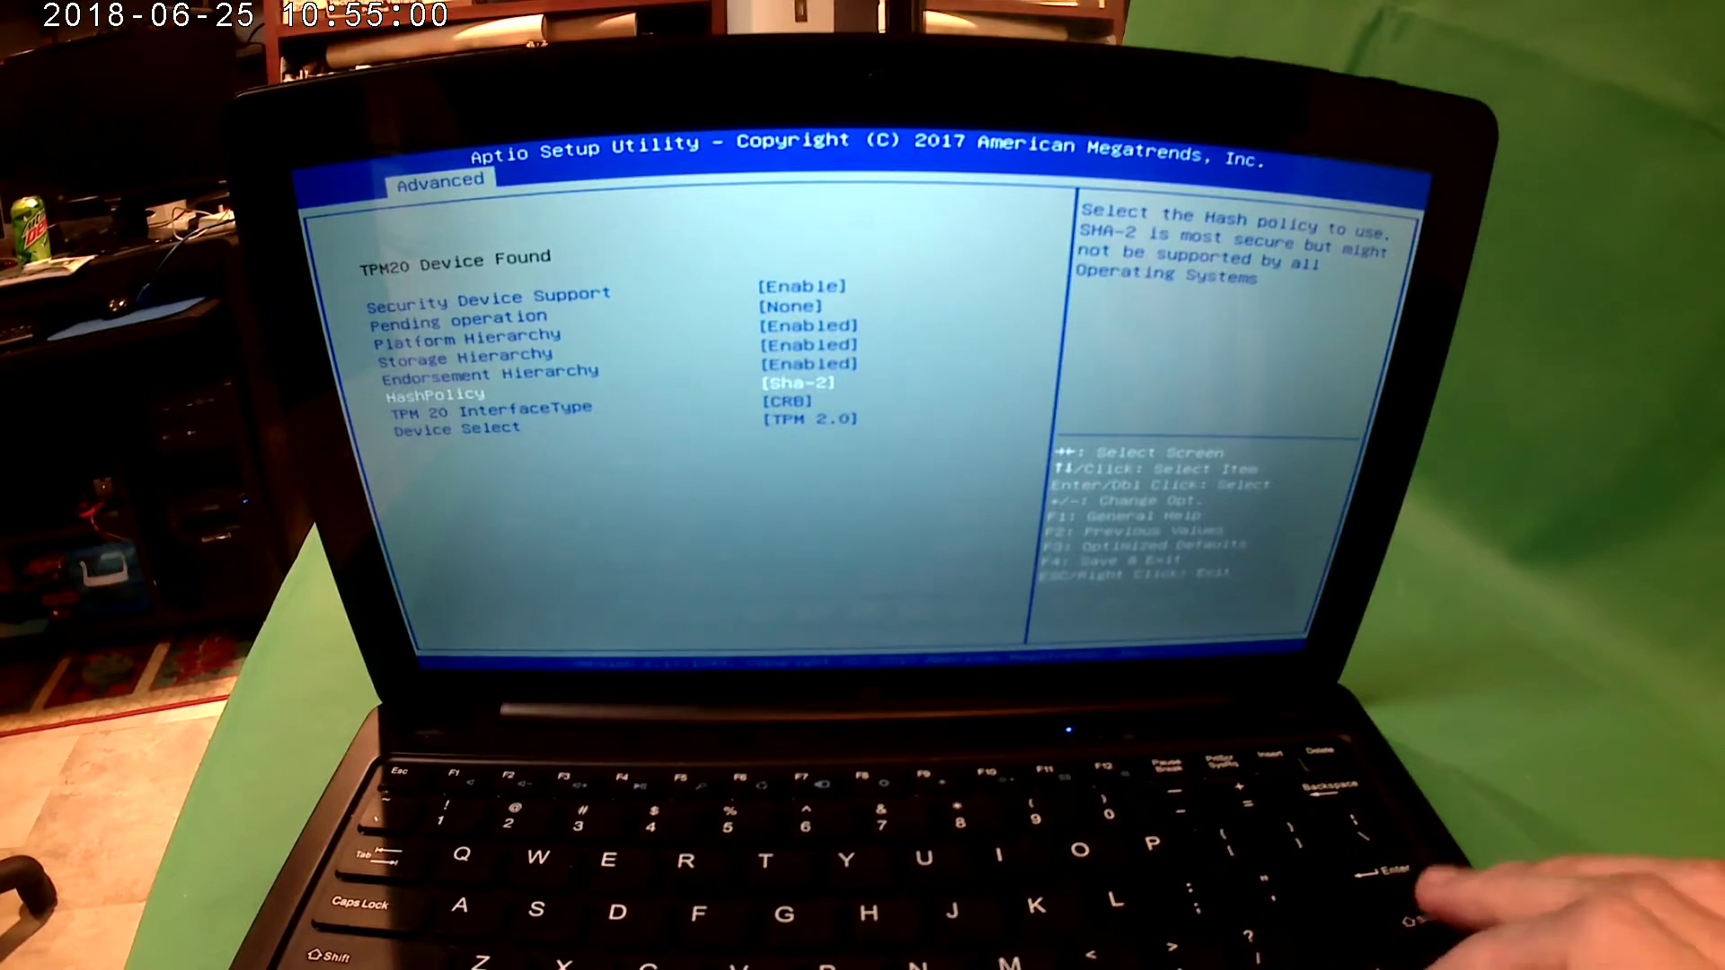
pyautogui.press('Return')
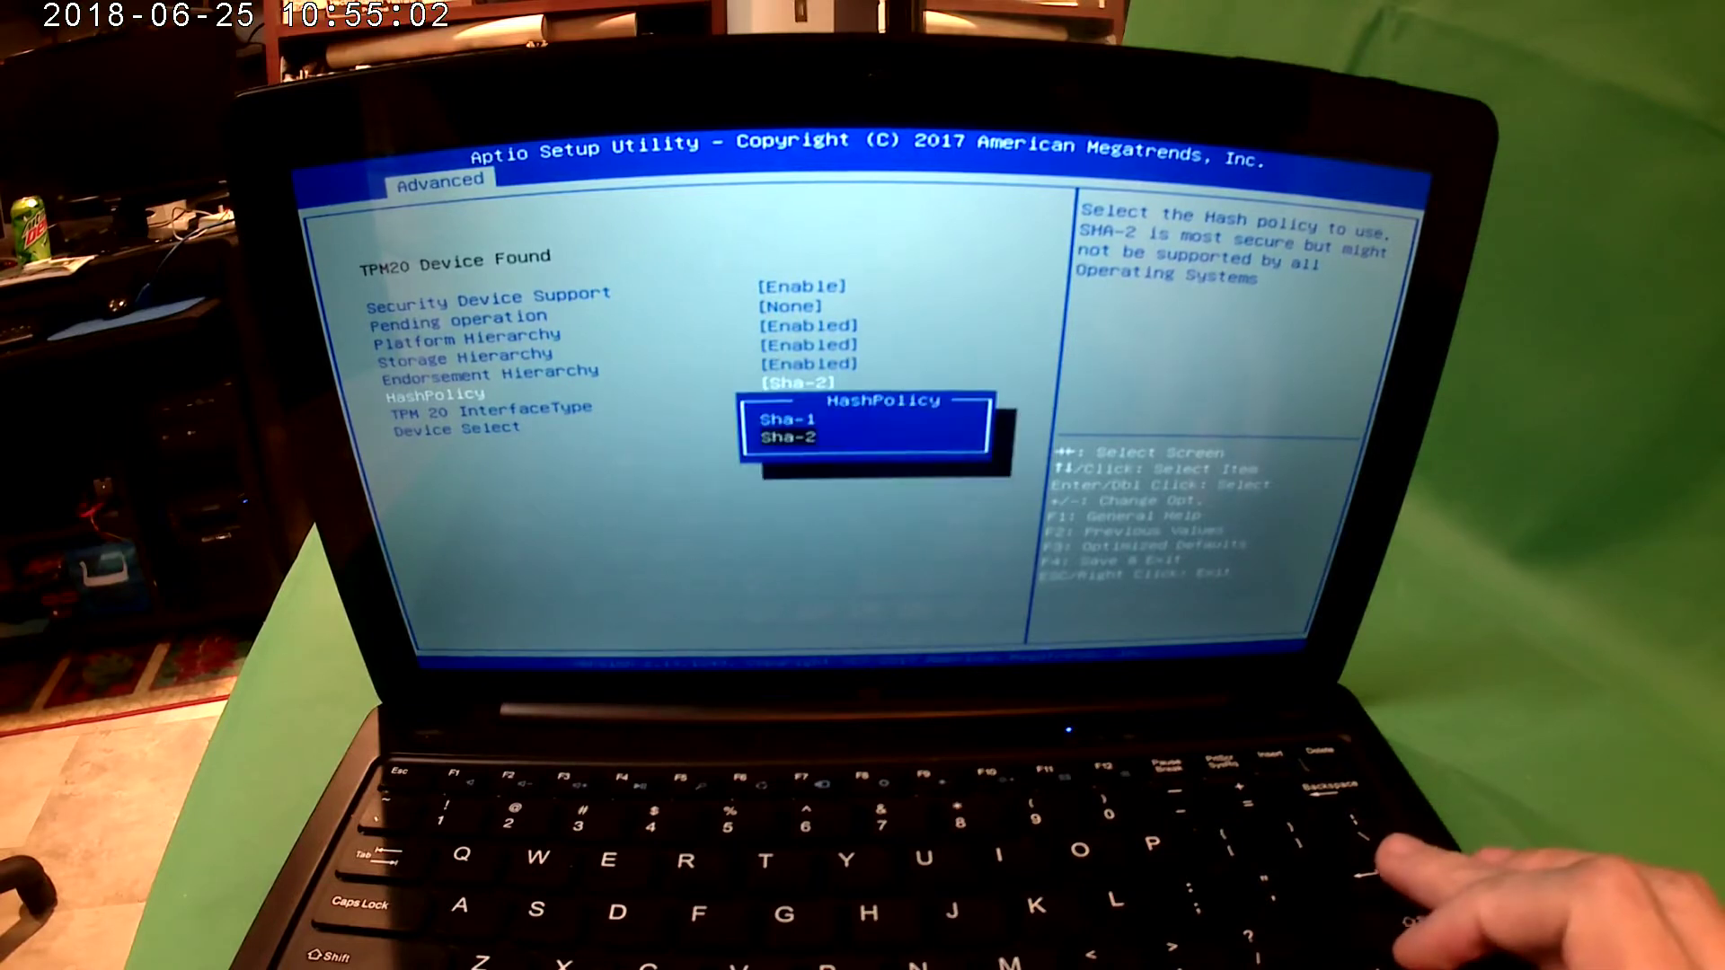
pyautogui.press('Return')
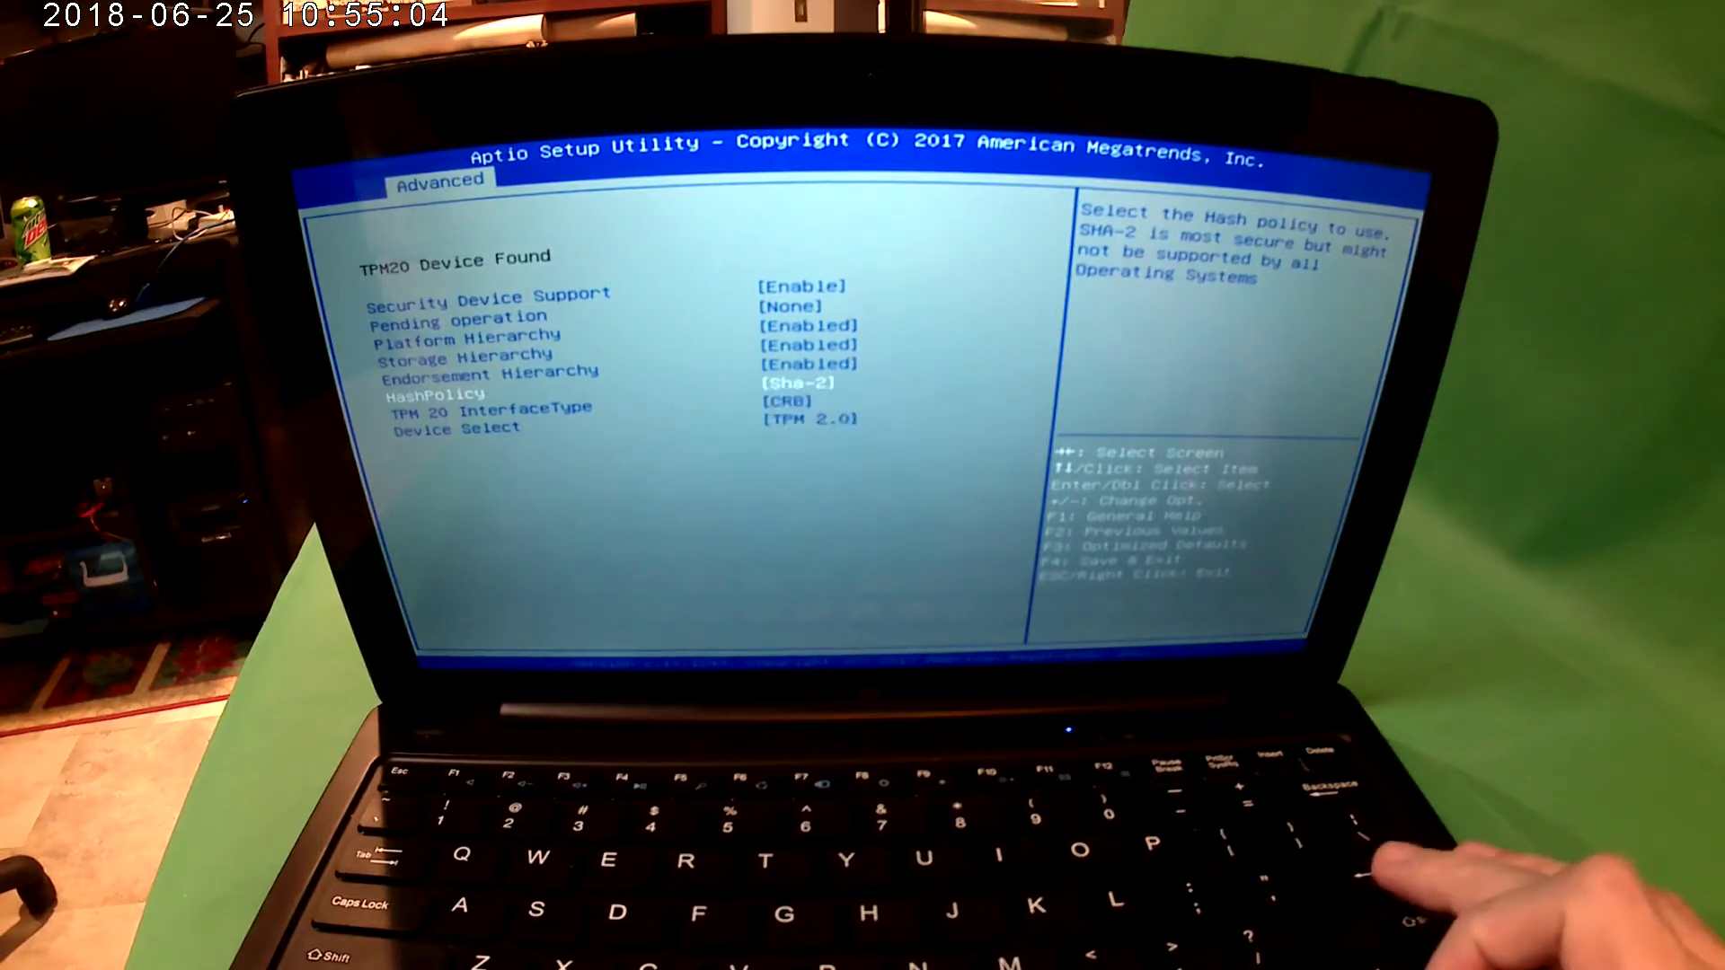
# Step: Check ACPI Settings shows auto configuration enabled, then open Serial Port Console Redirection
pyautogui.press('Escape')
pyautogui.press('Down')
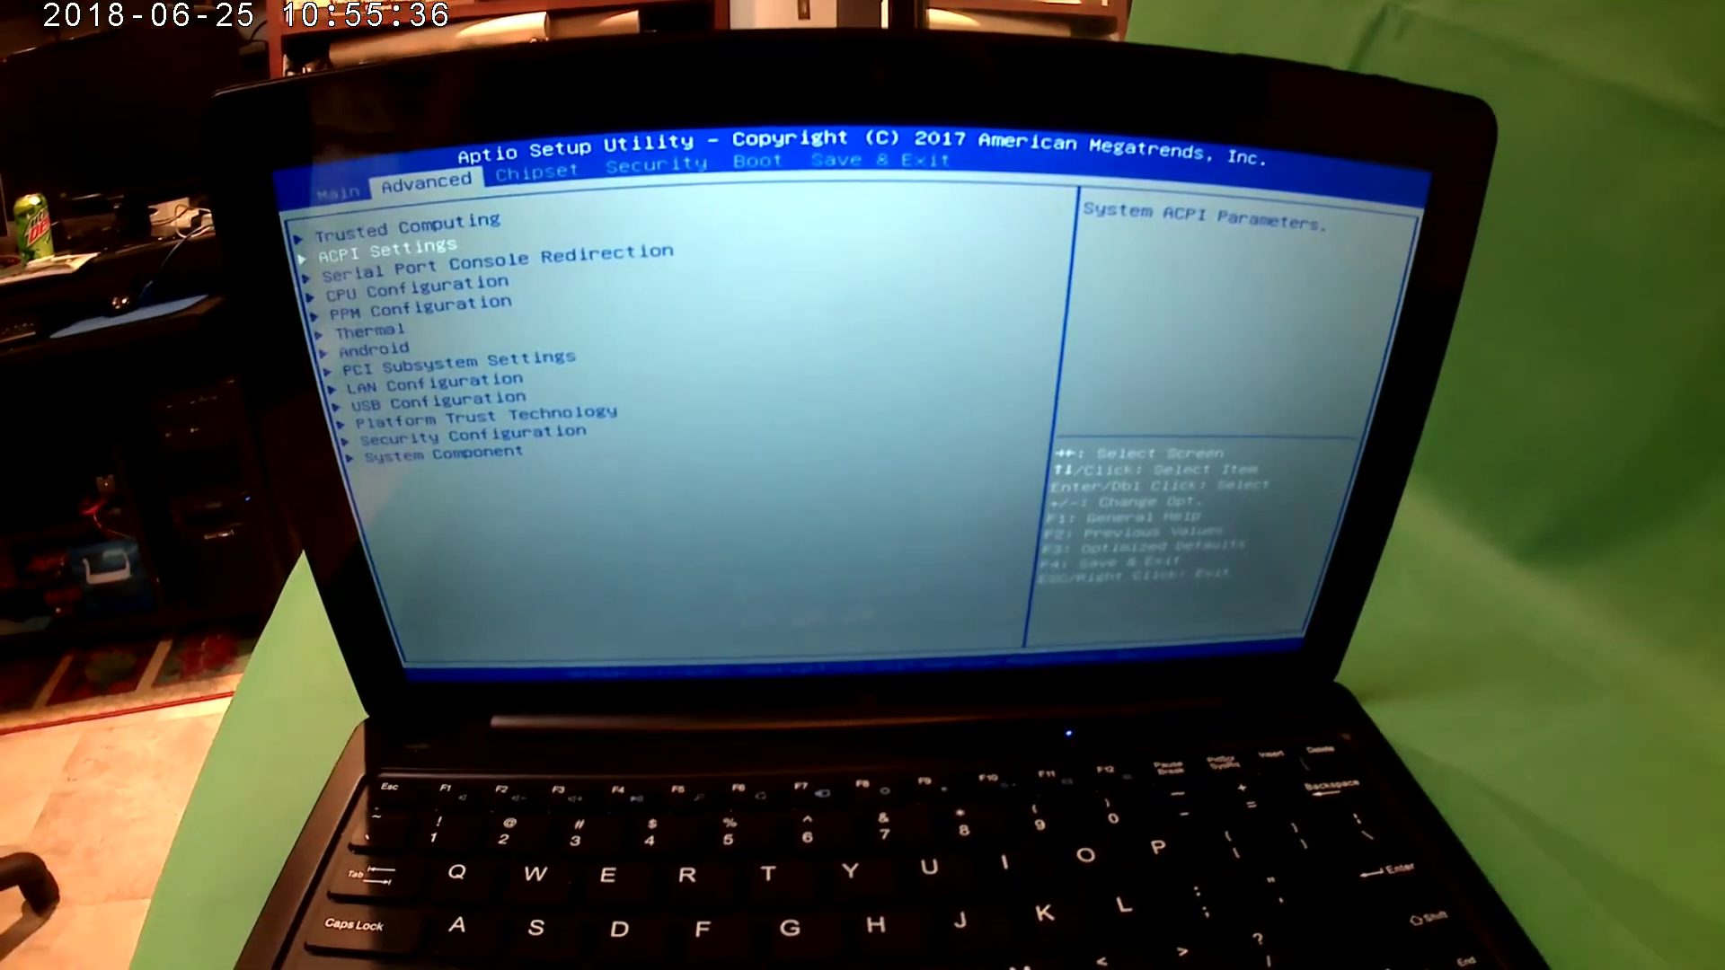
pyautogui.press('Return')
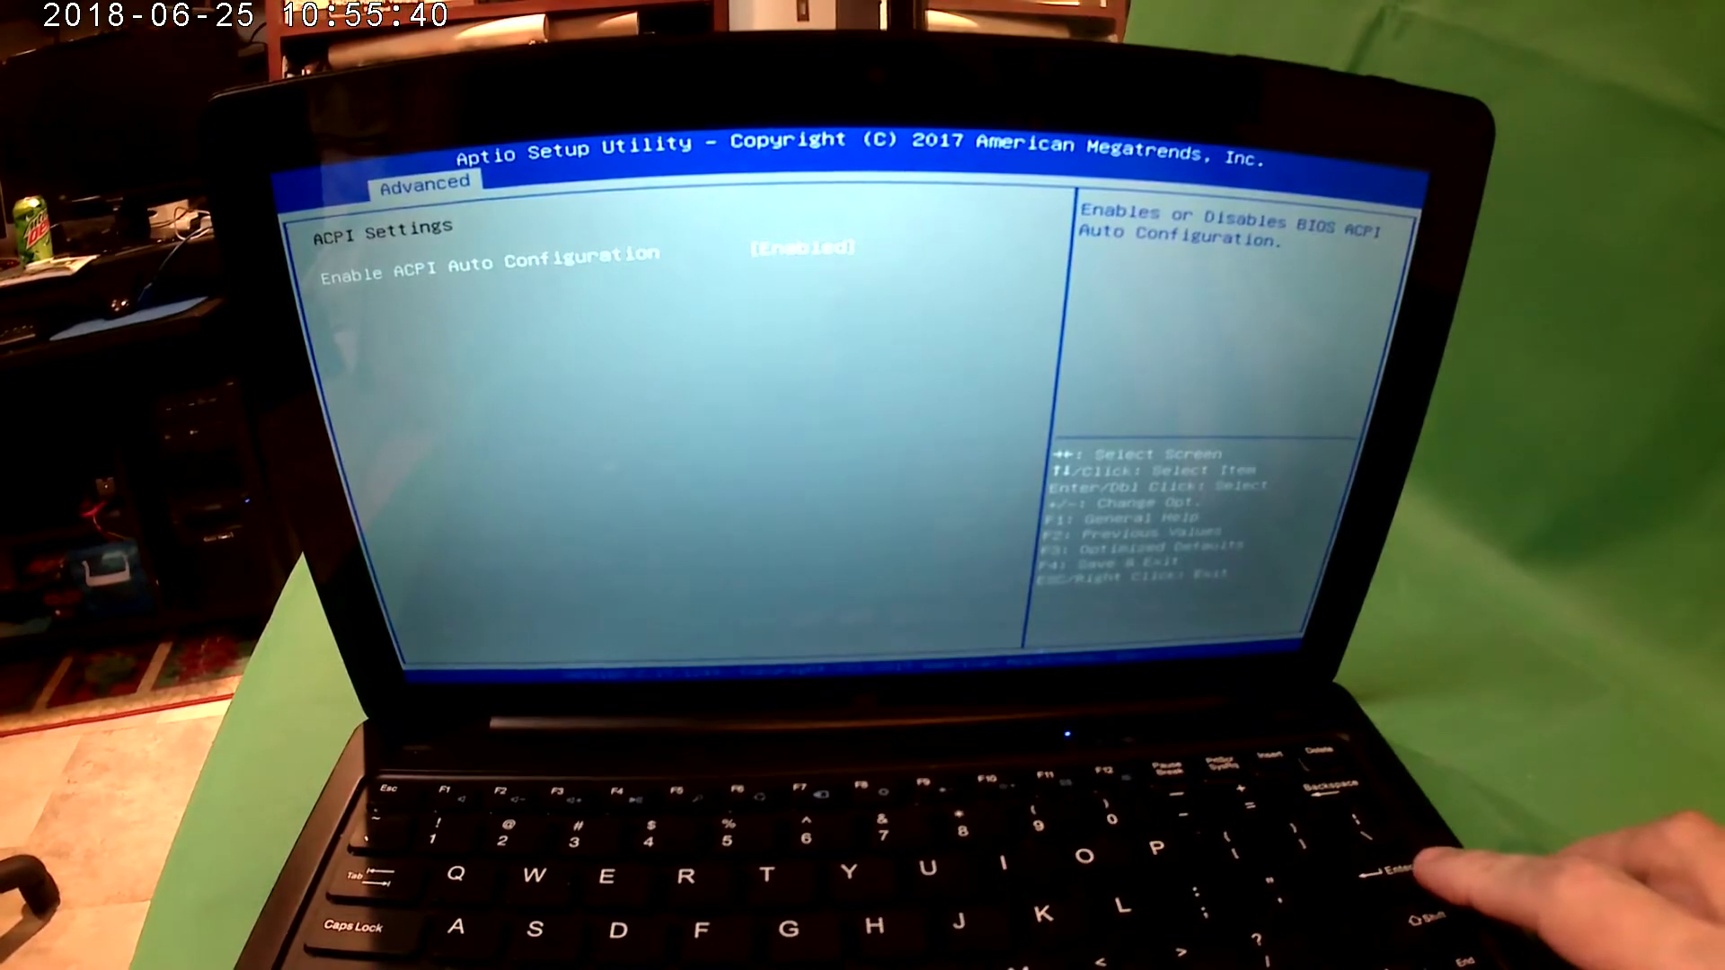
pyautogui.press('Escape')
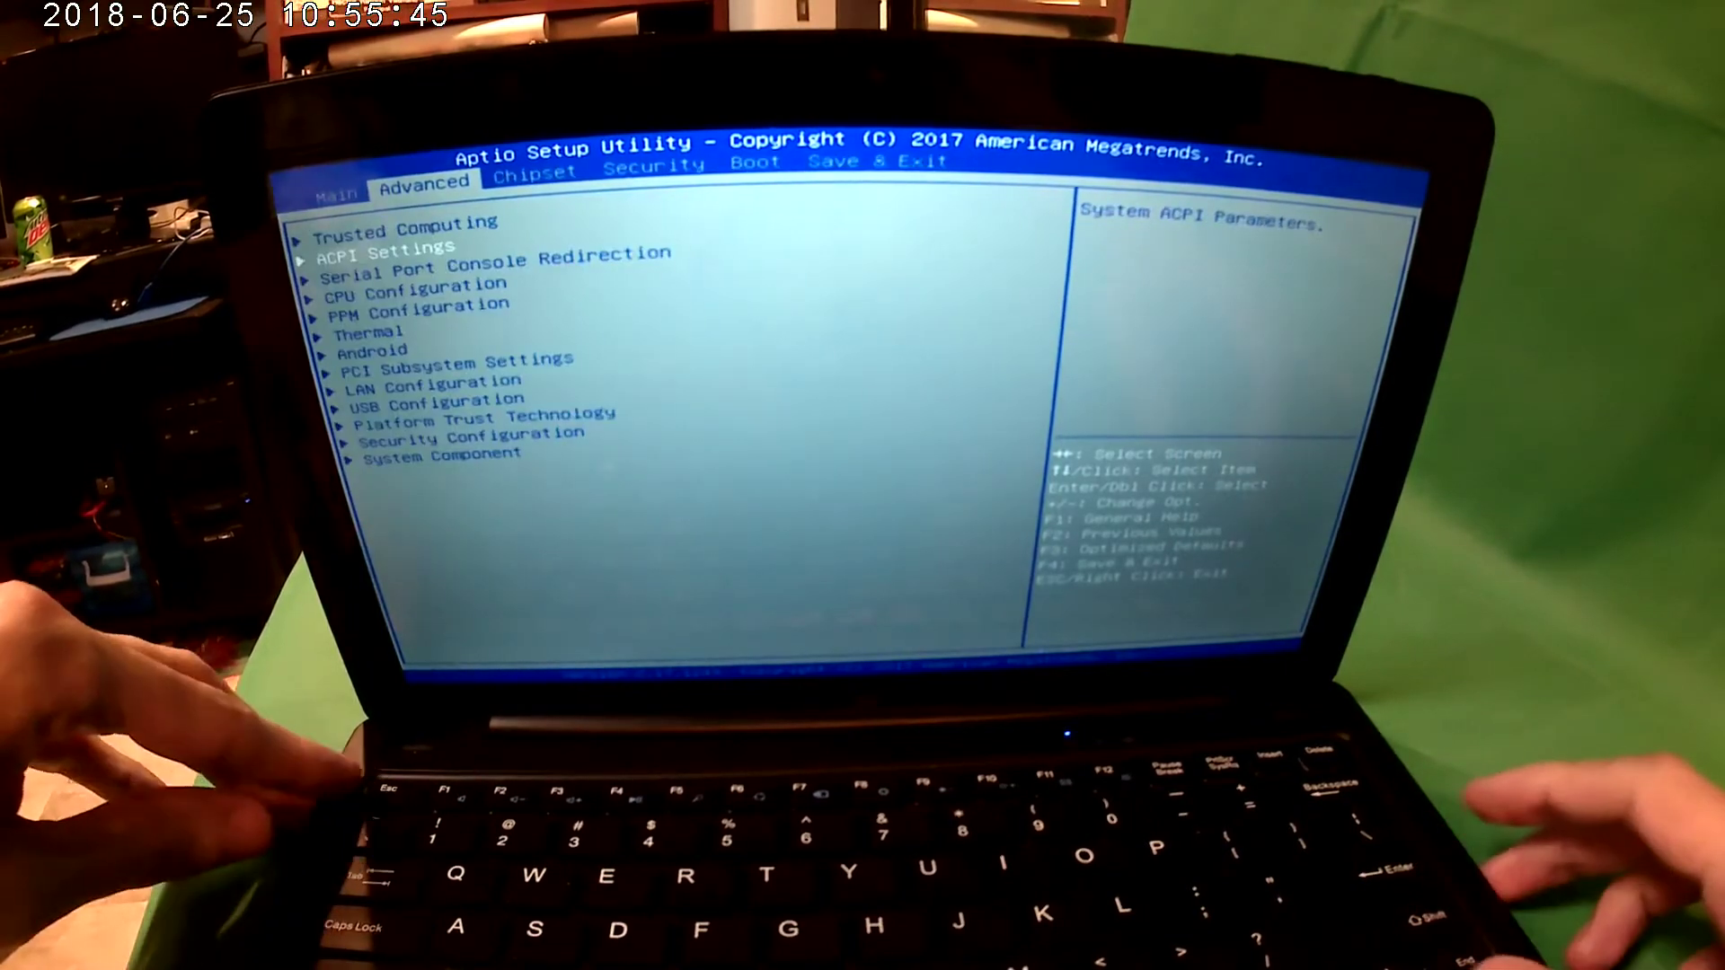
pyautogui.press('Down')
pyautogui.press('Return')
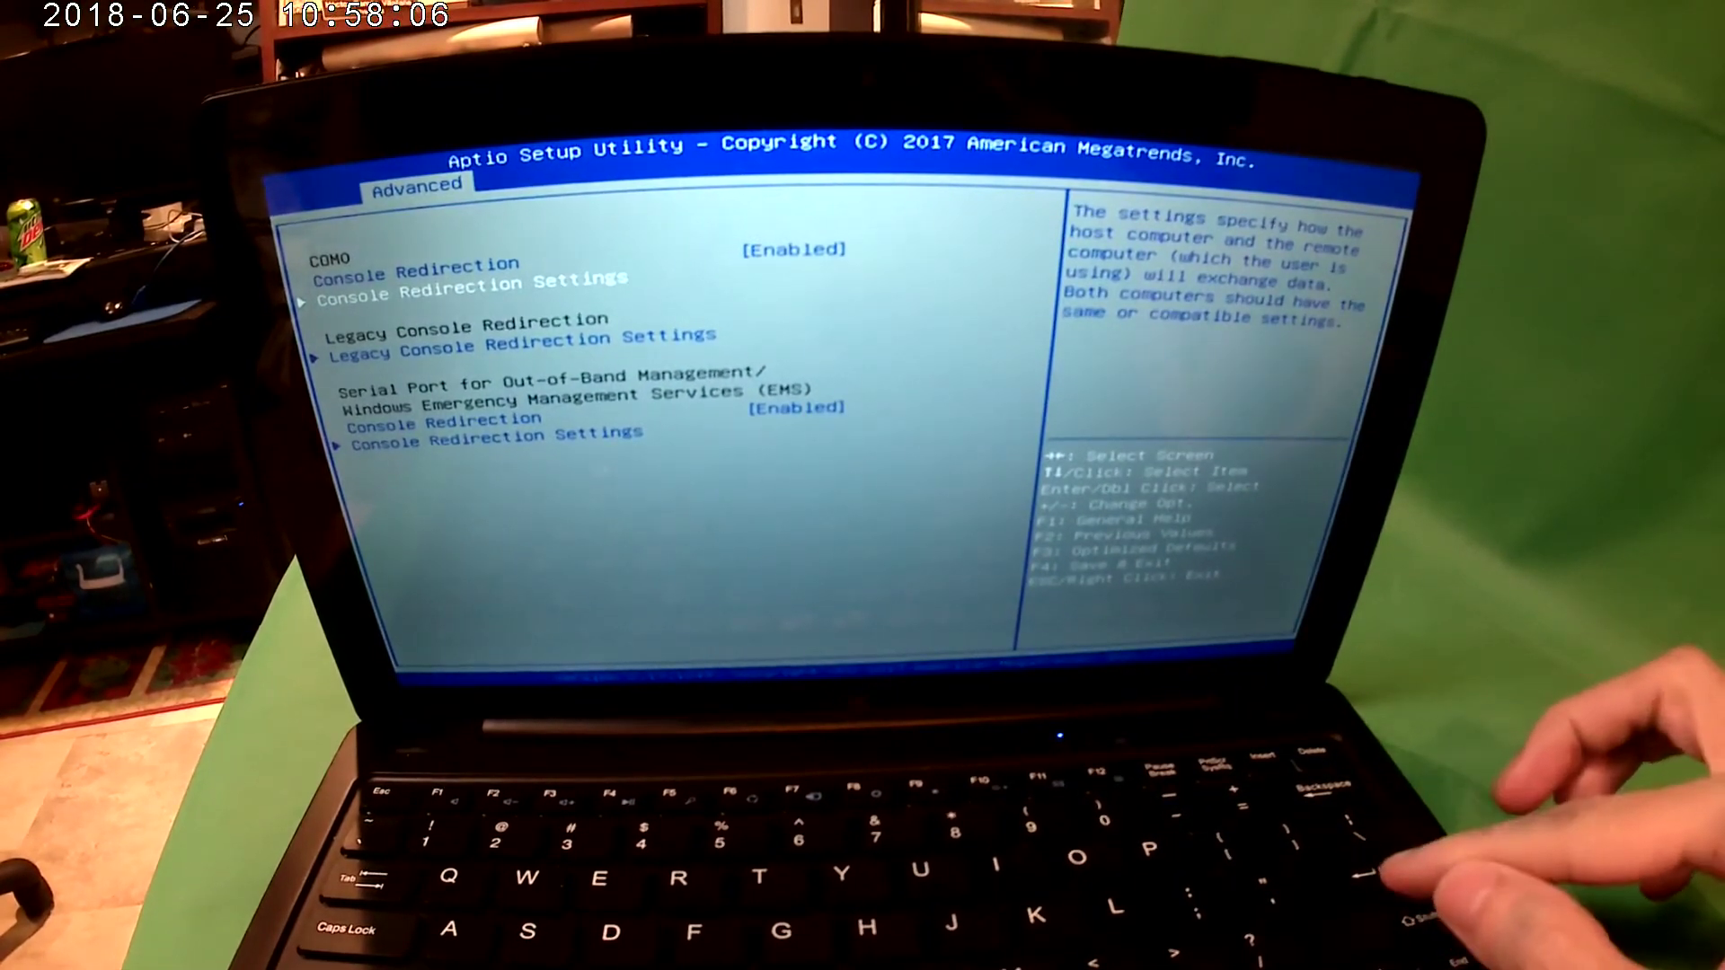
pyautogui.press('Return')
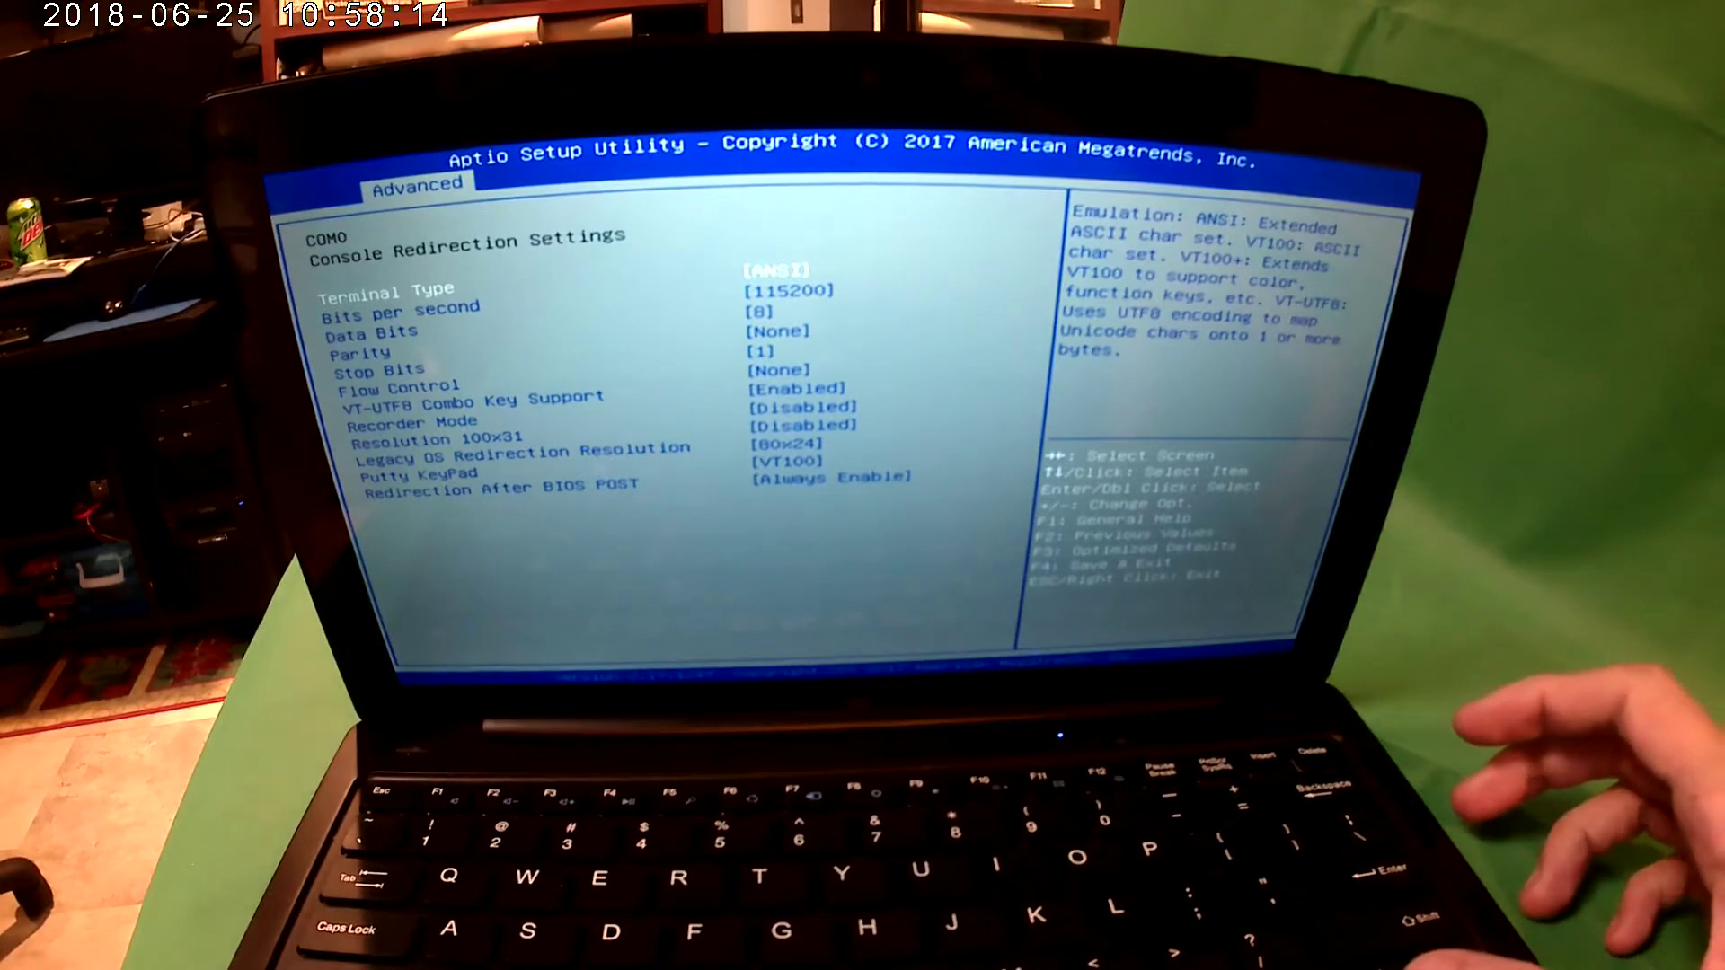
pyautogui.press('Down')
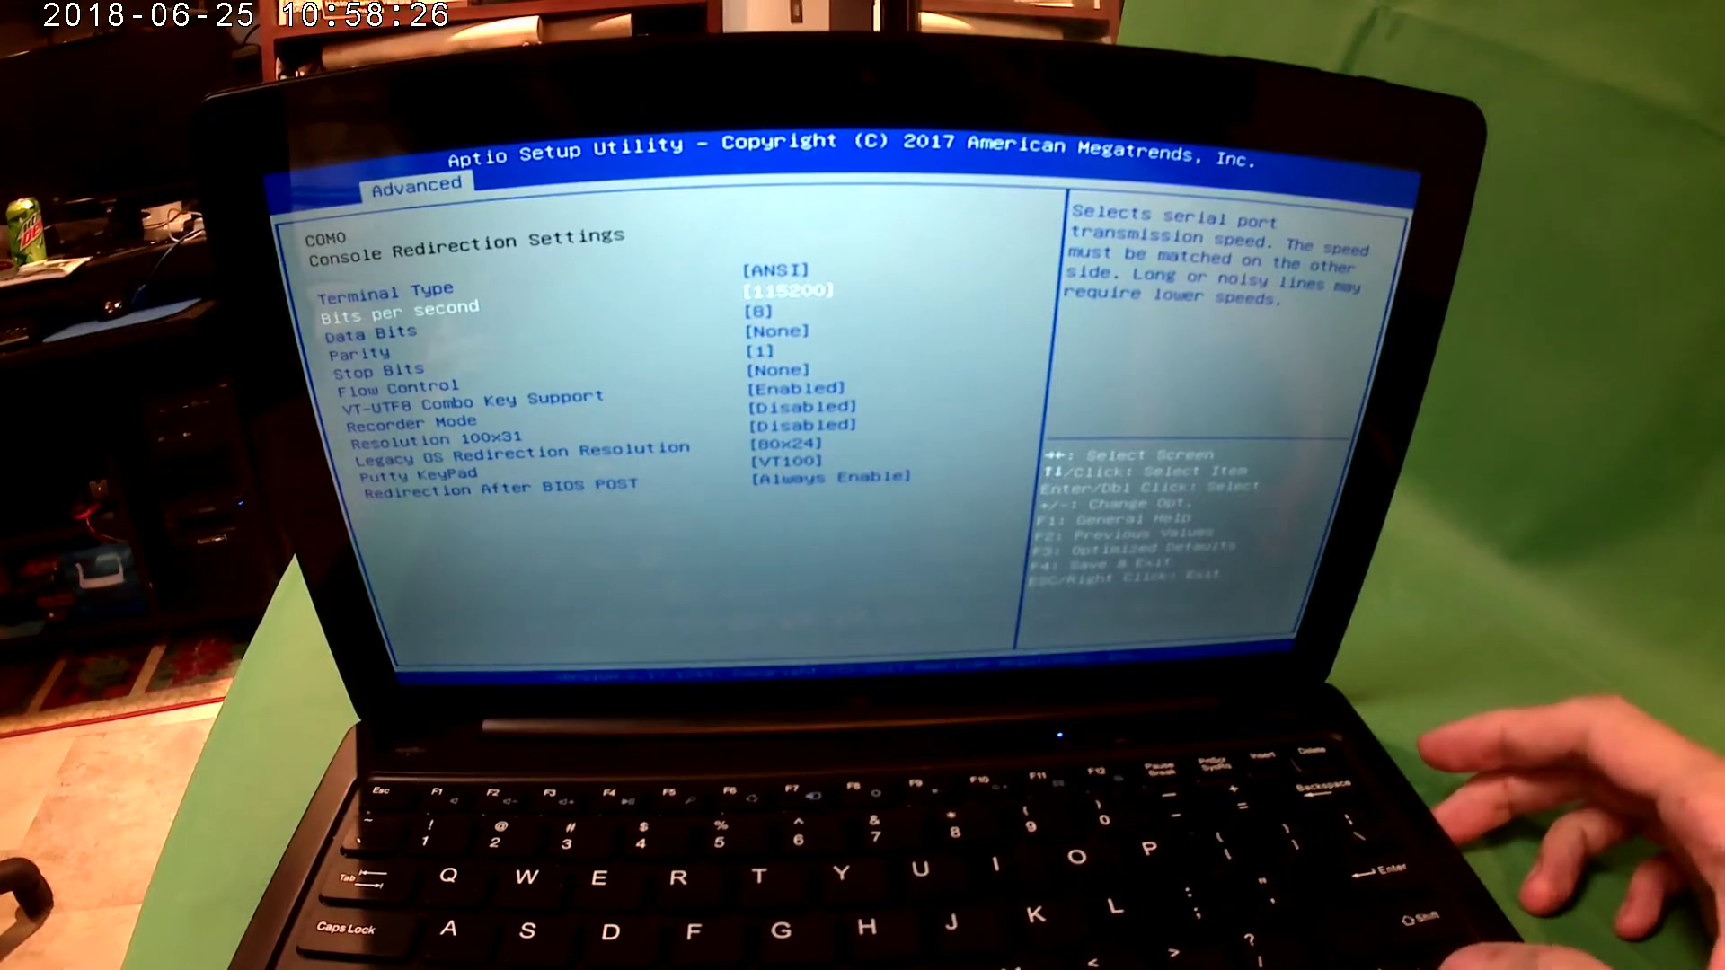
pyautogui.press('Down')
pyautogui.press('Down')
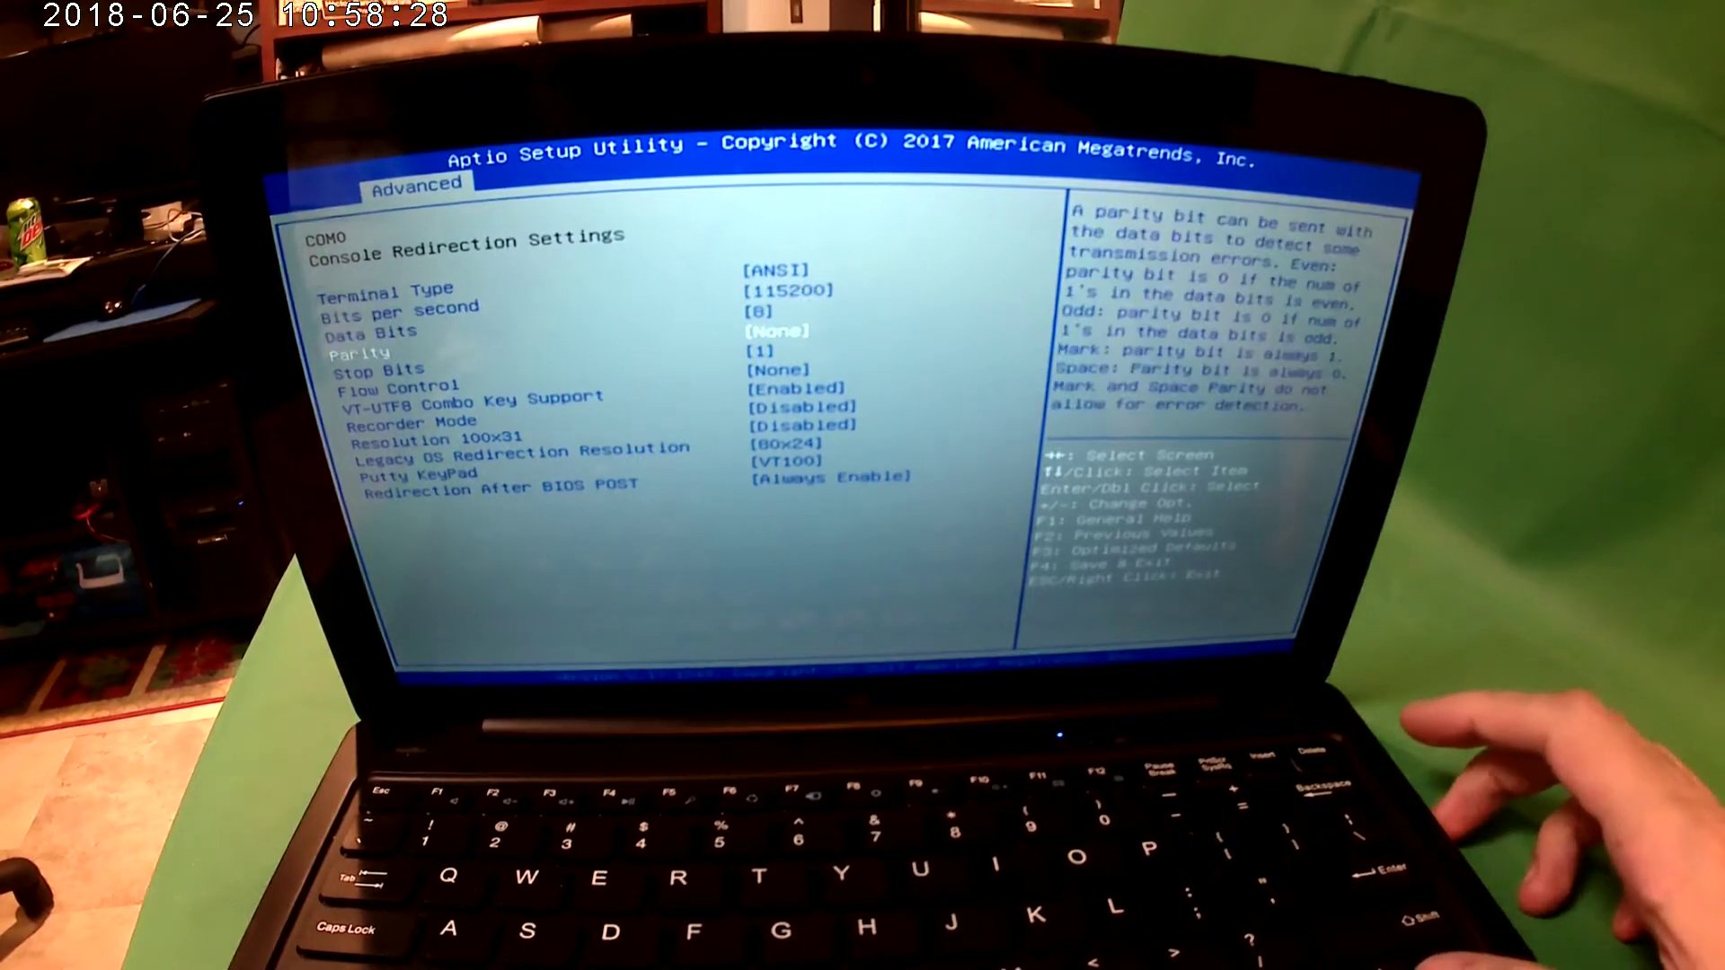
pyautogui.press('Down')
pyautogui.press('Down')
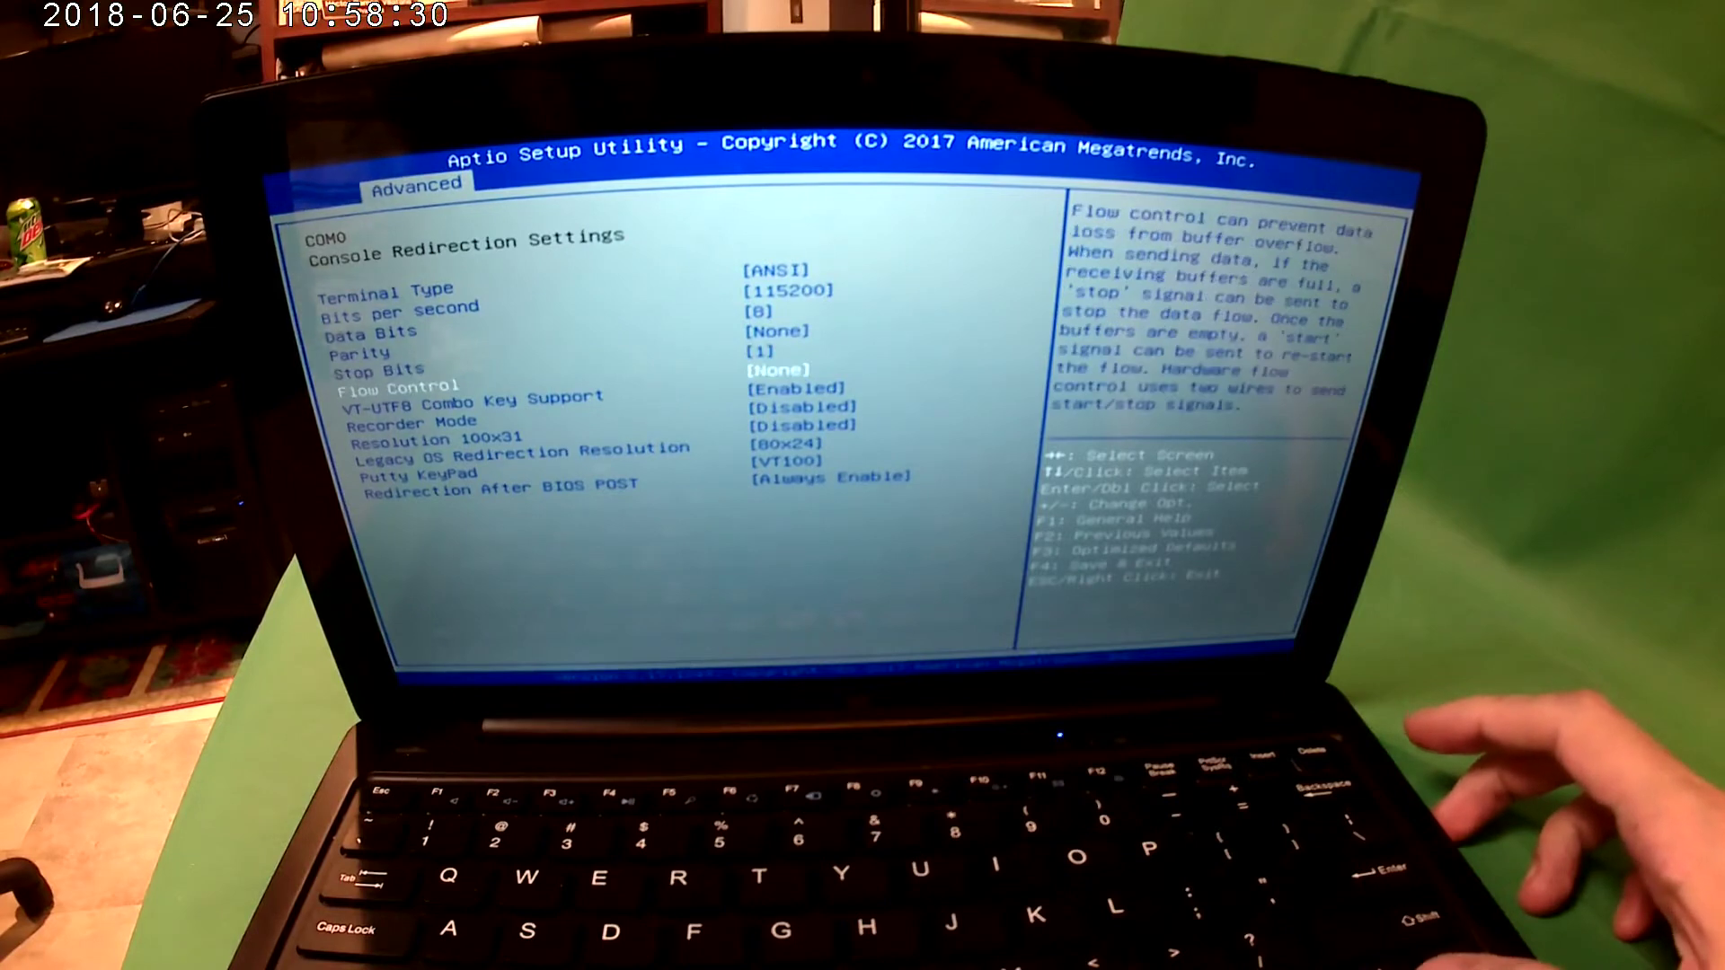
pyautogui.press('Down')
pyautogui.press('Down')
pyautogui.press('Down')
pyautogui.press('Down')
pyautogui.press('Down')
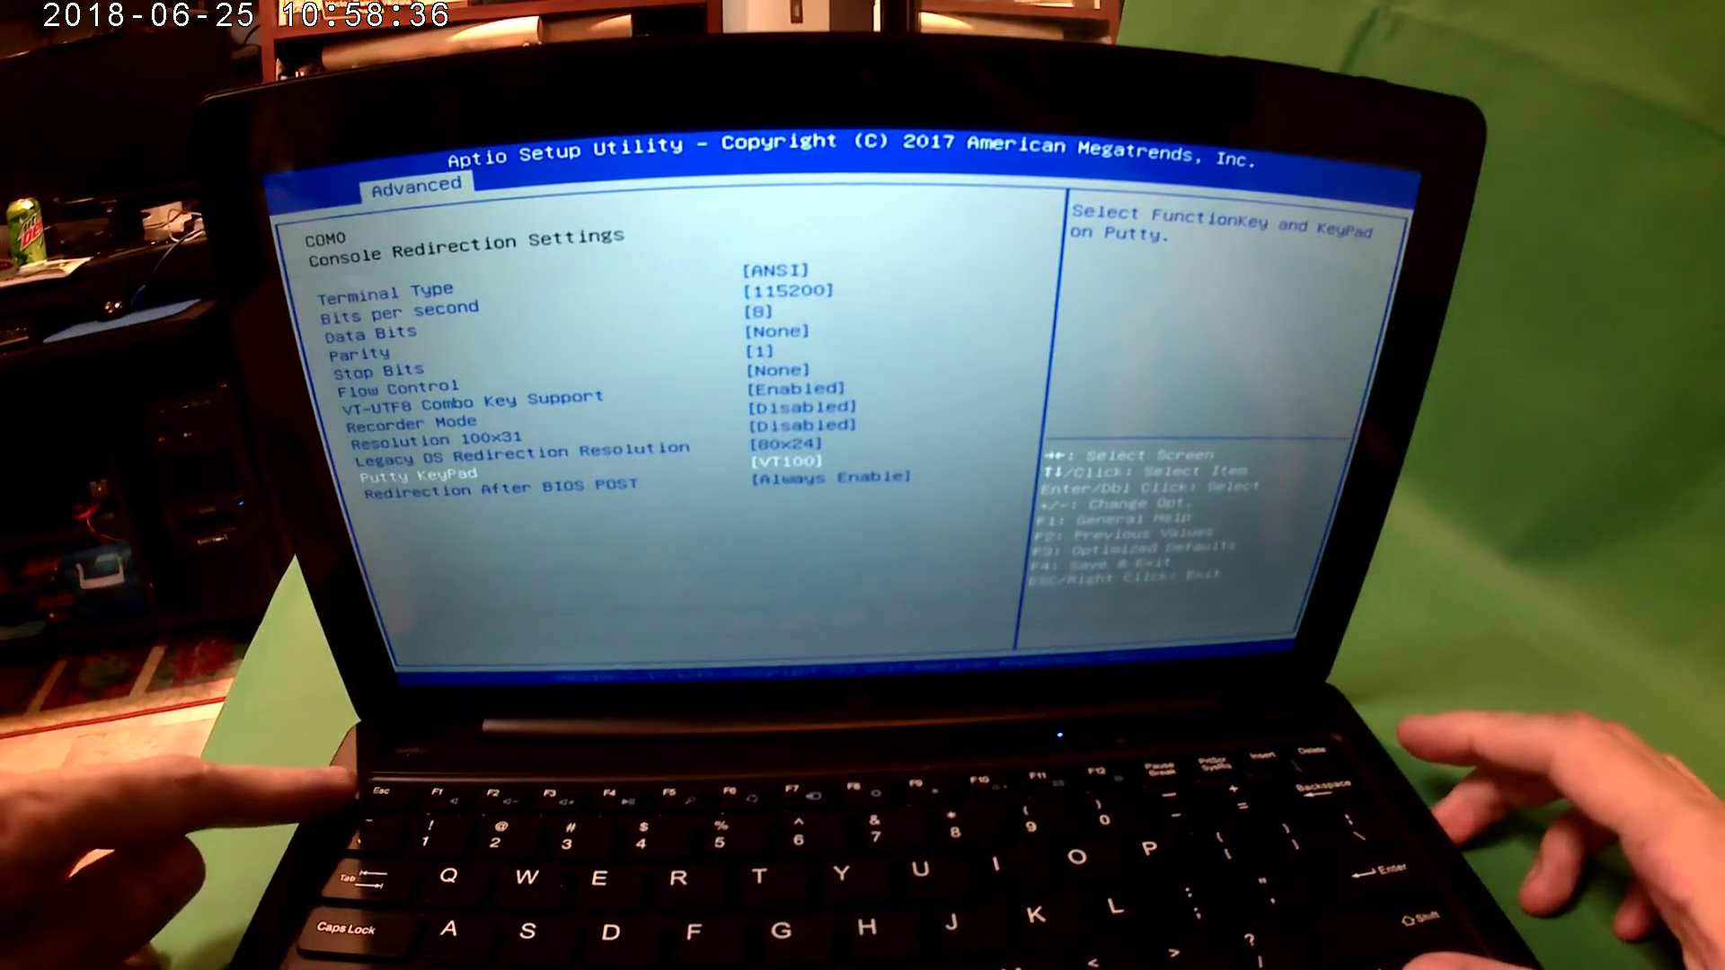
pyautogui.press('Down')
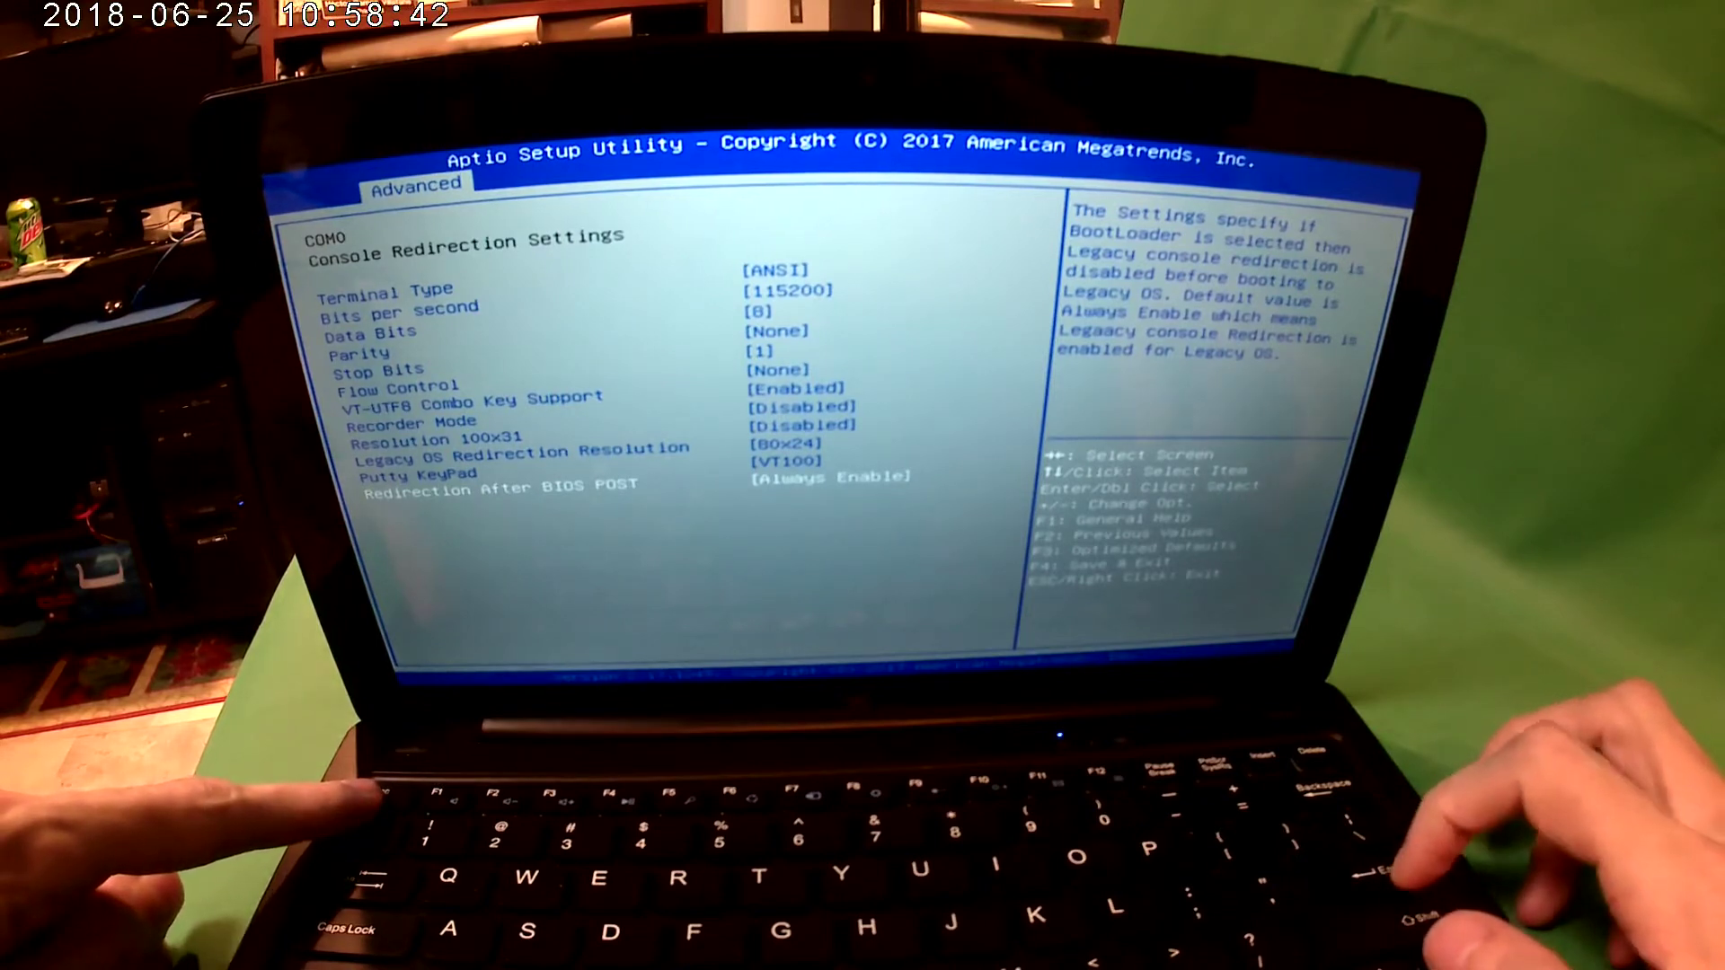
pyautogui.press('Return')
pyautogui.press('Down')
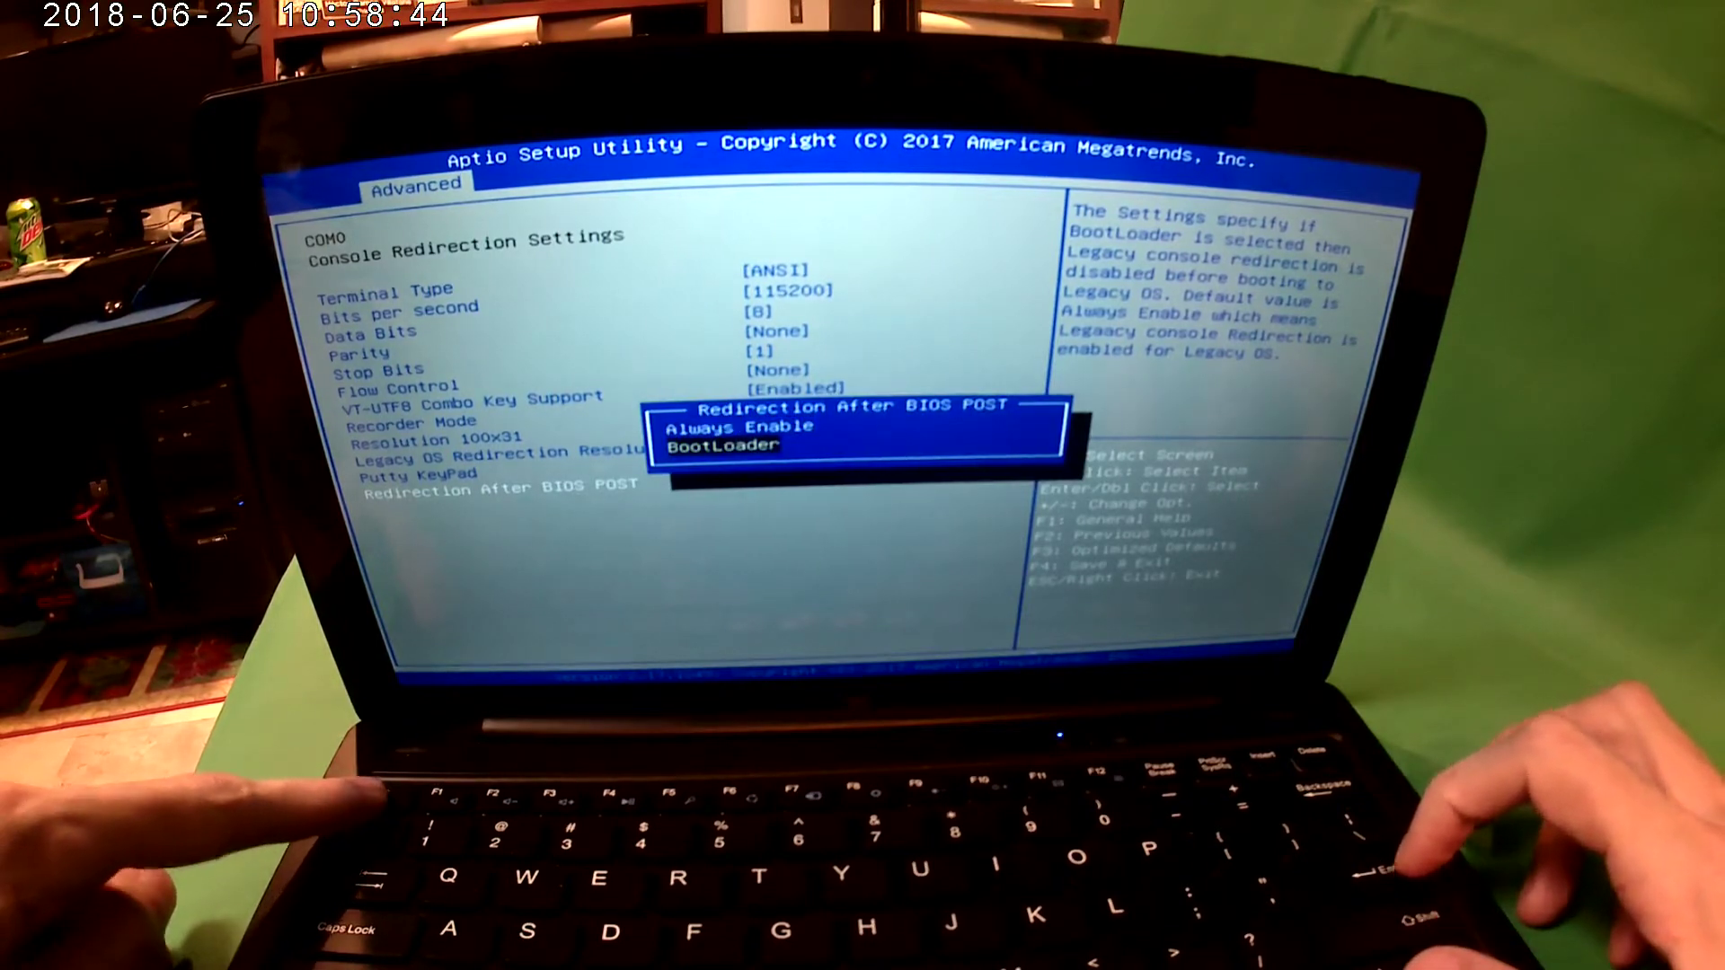
pyautogui.press('Escape')
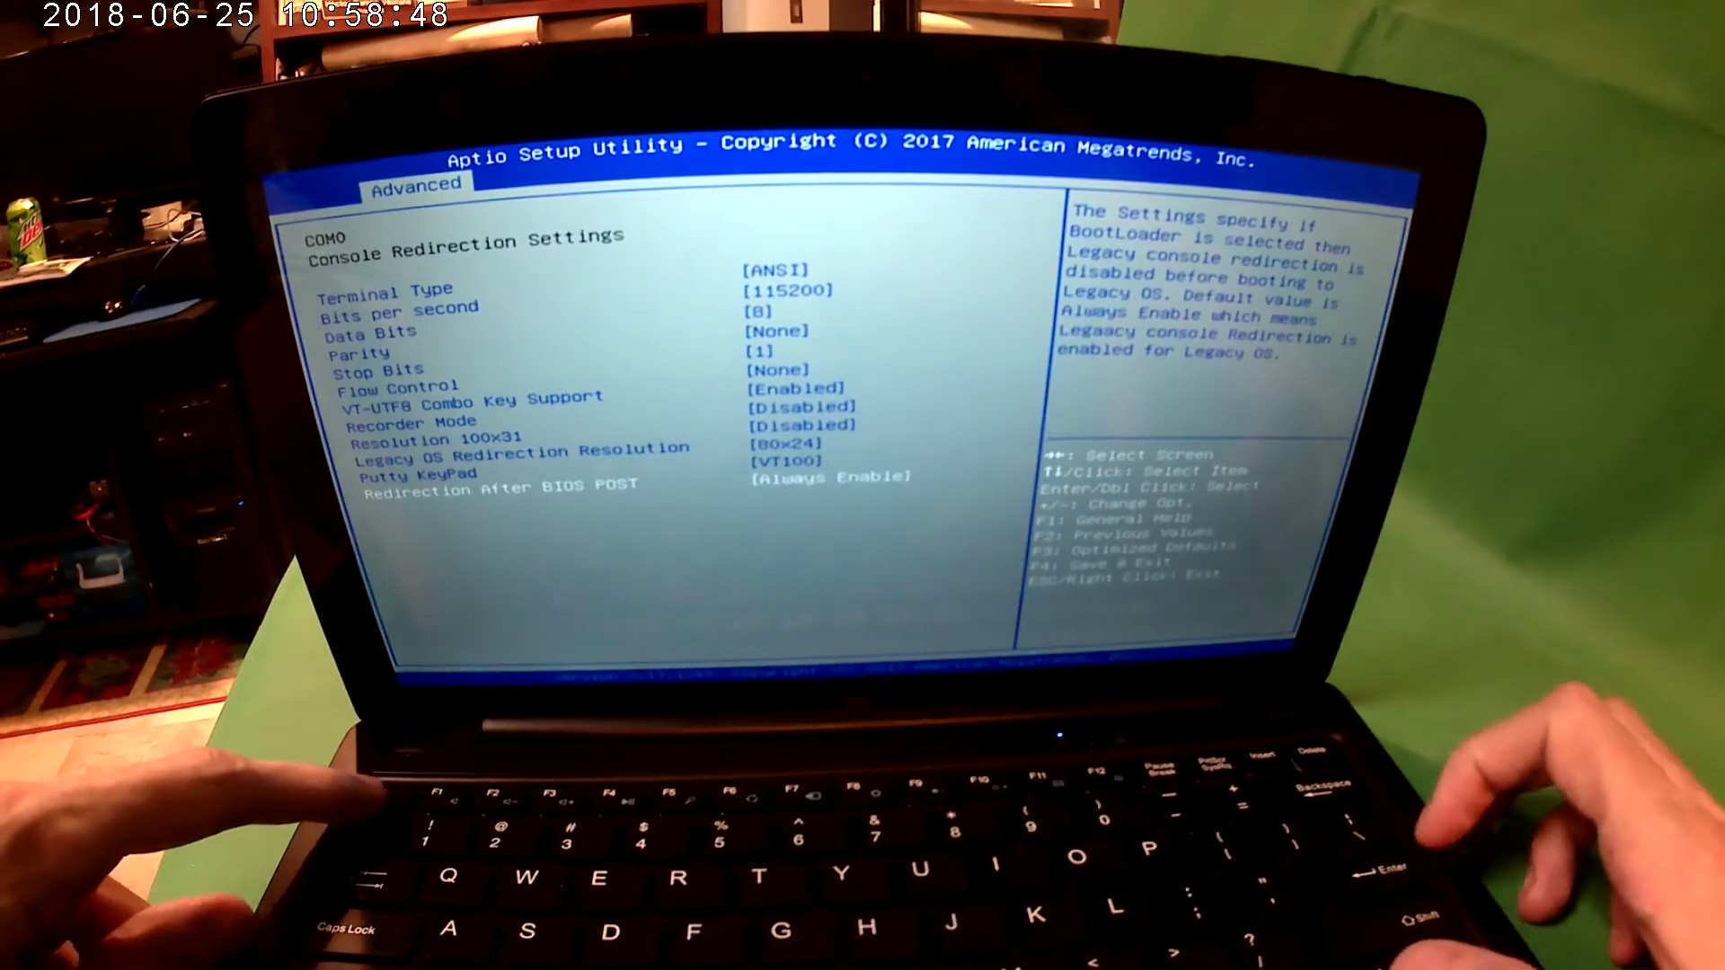
pyautogui.press('Escape')
# Step: Browse to the EMS Console Redirection toggle and its Settings entry without changing anything
pyautogui.press('Down')
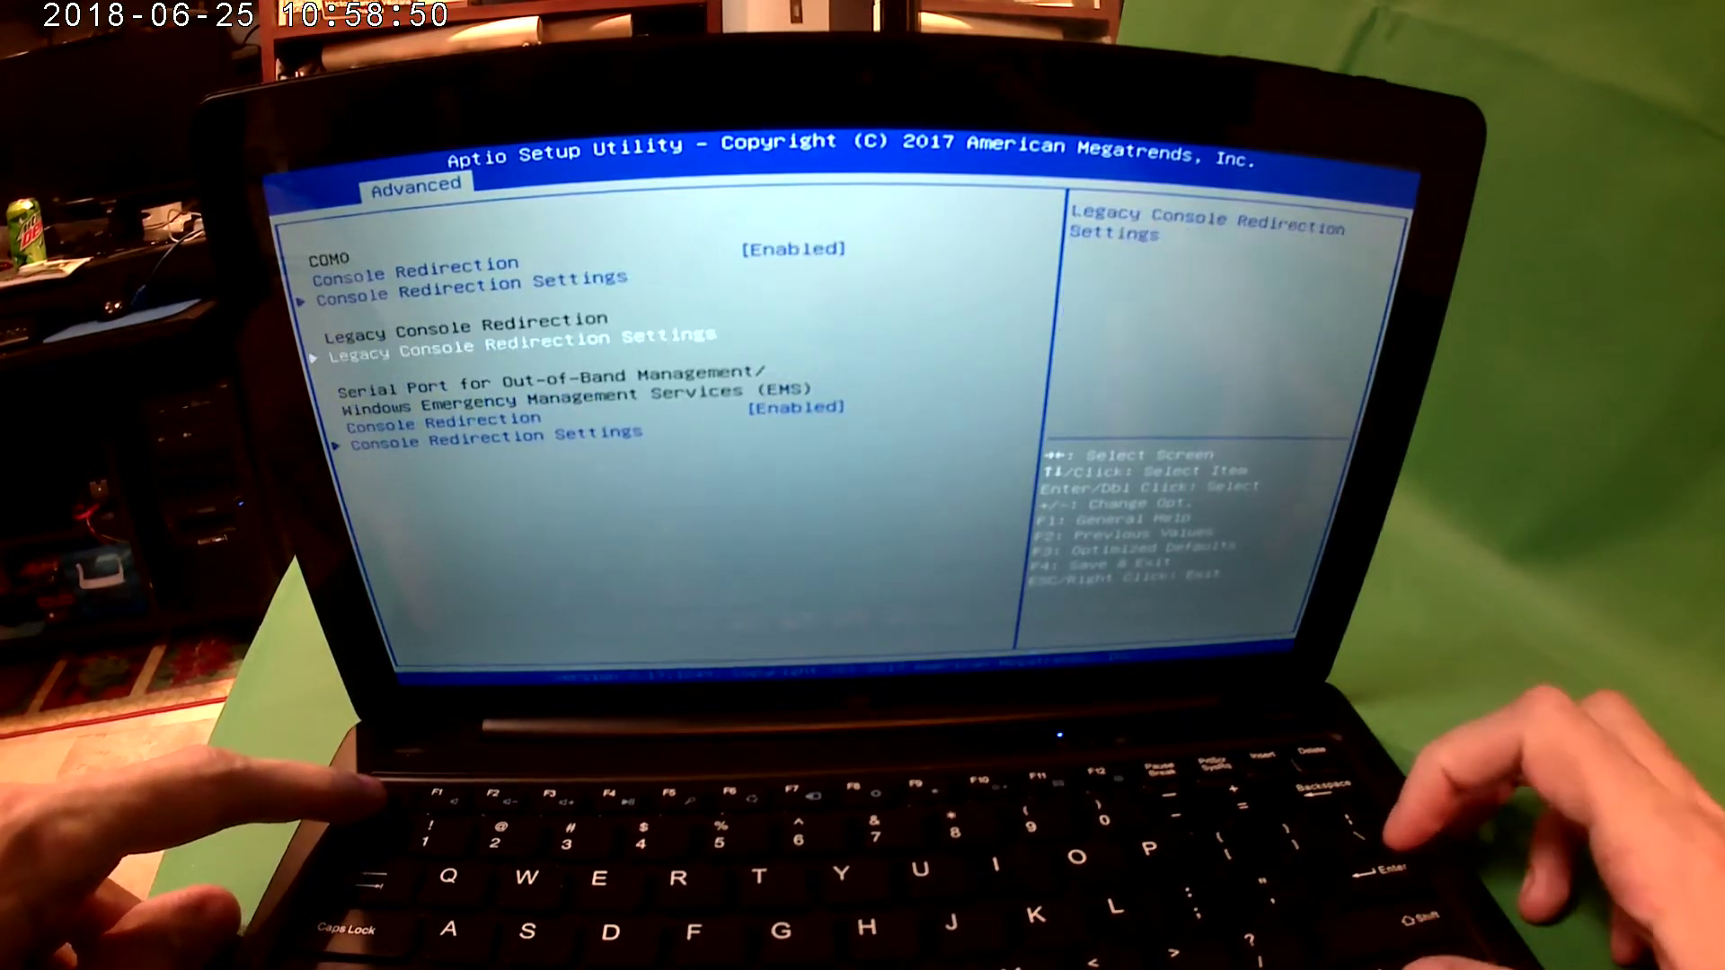
pyautogui.press('Down')
pyautogui.press('Down')
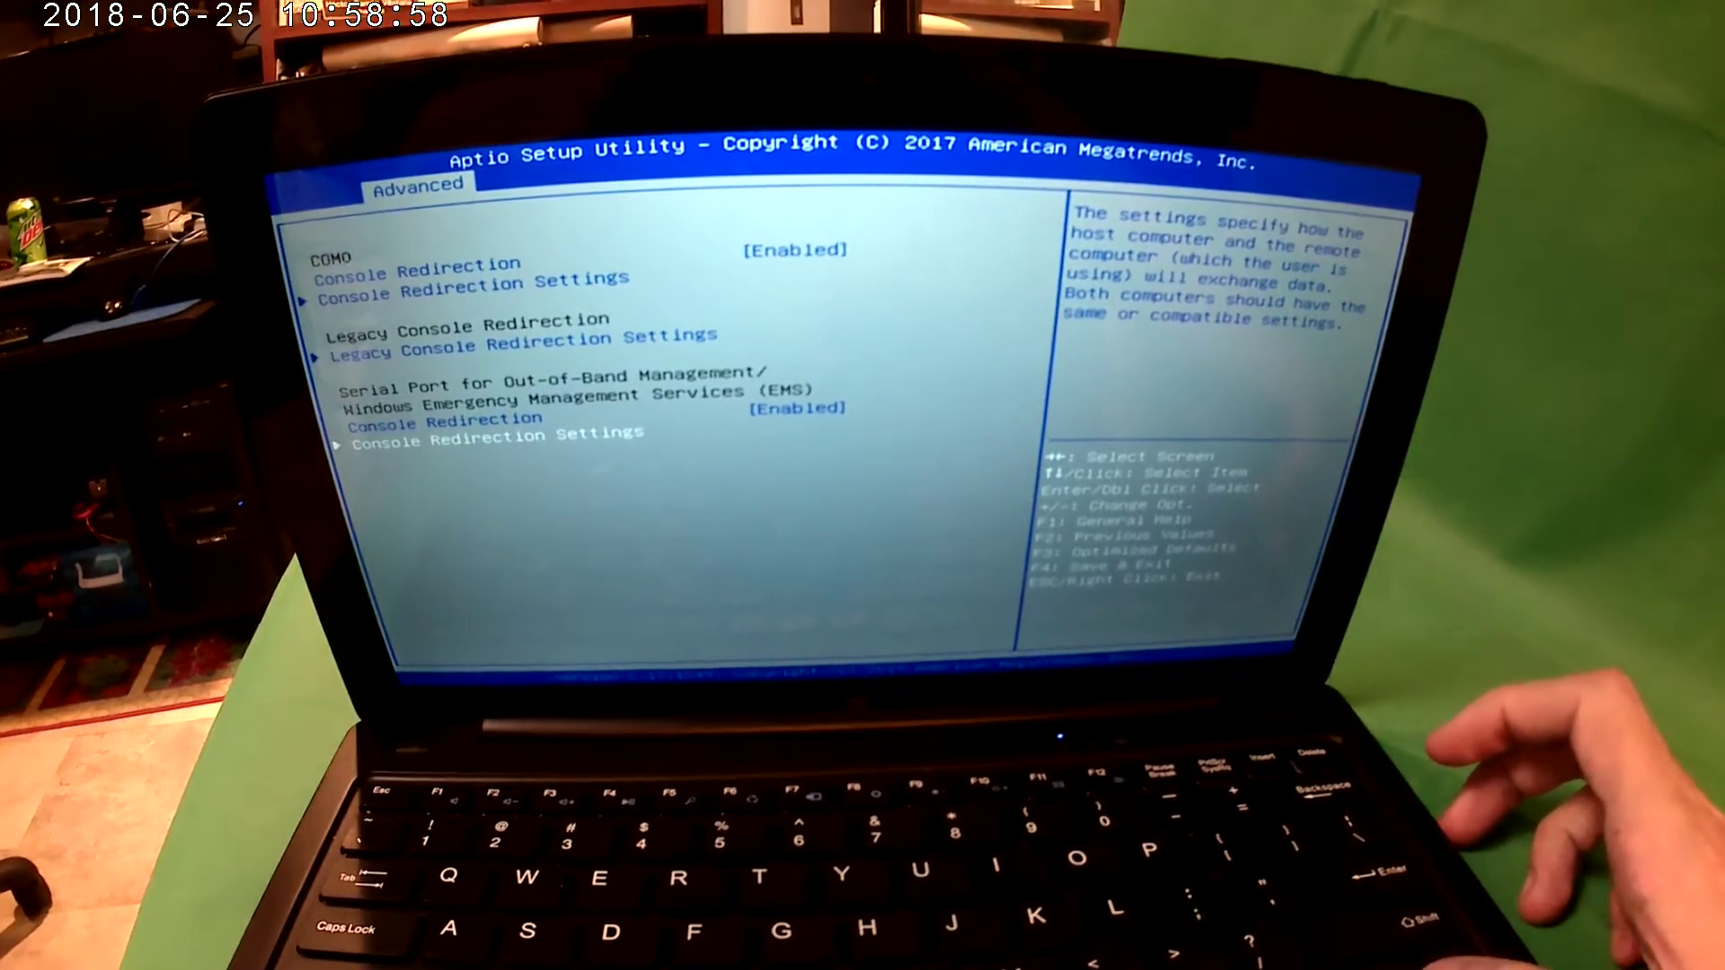
pyautogui.press('Up')
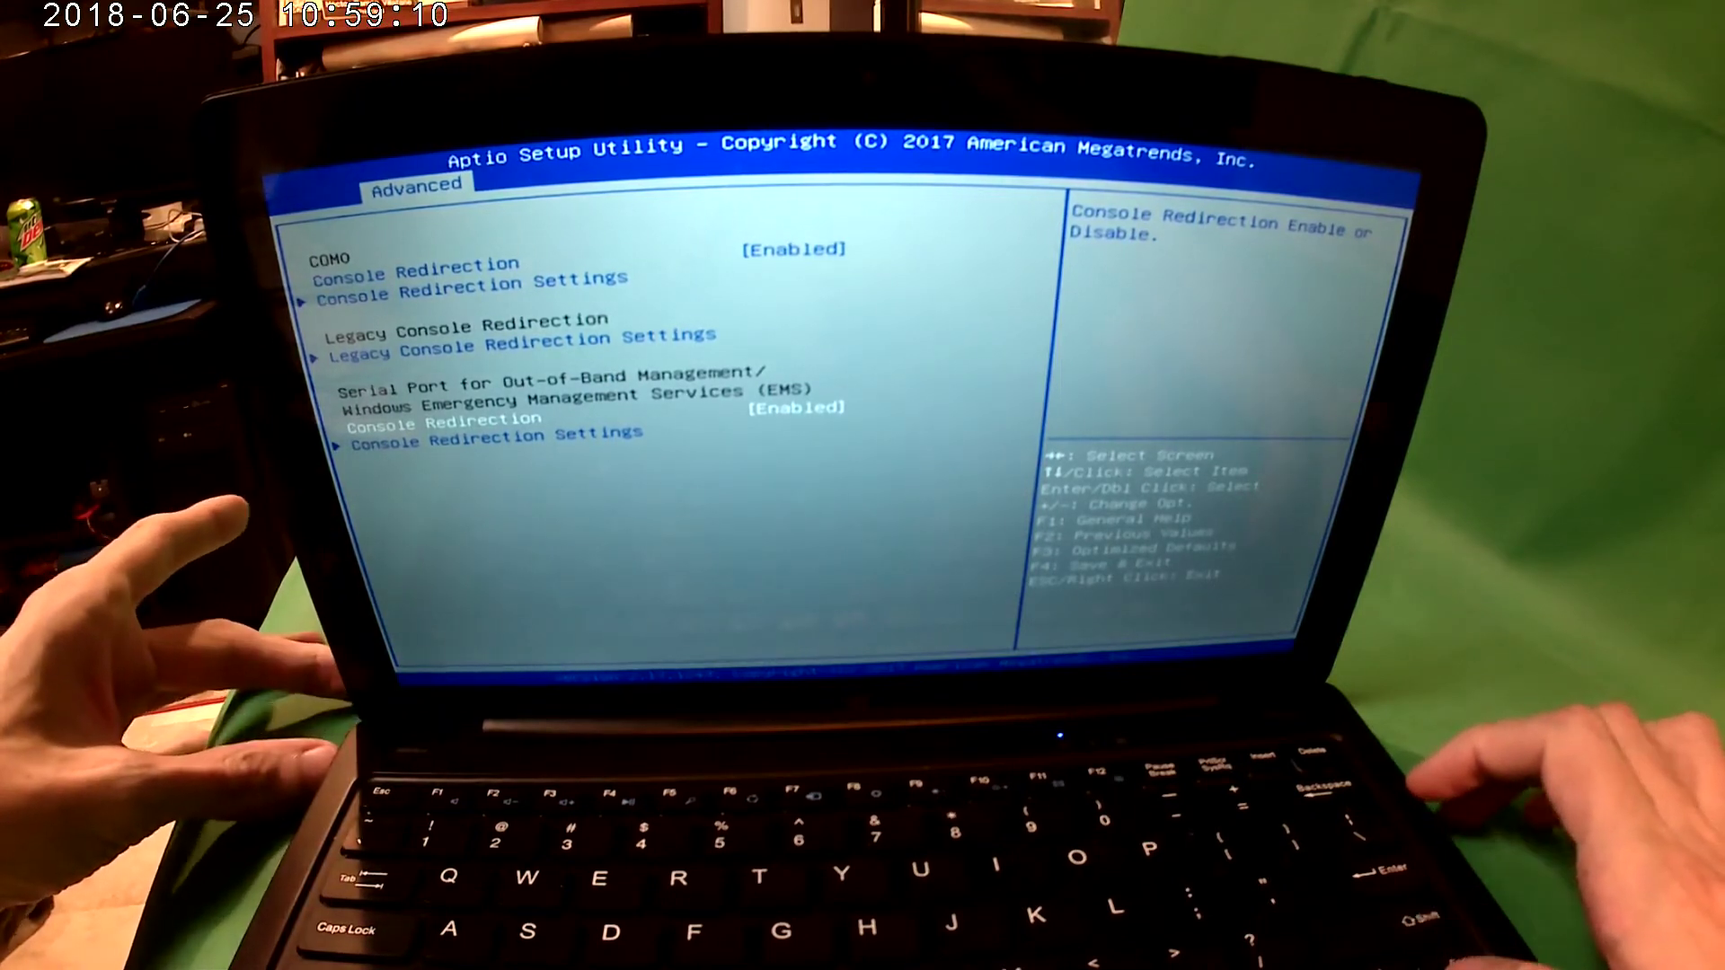
pyautogui.press('Down')
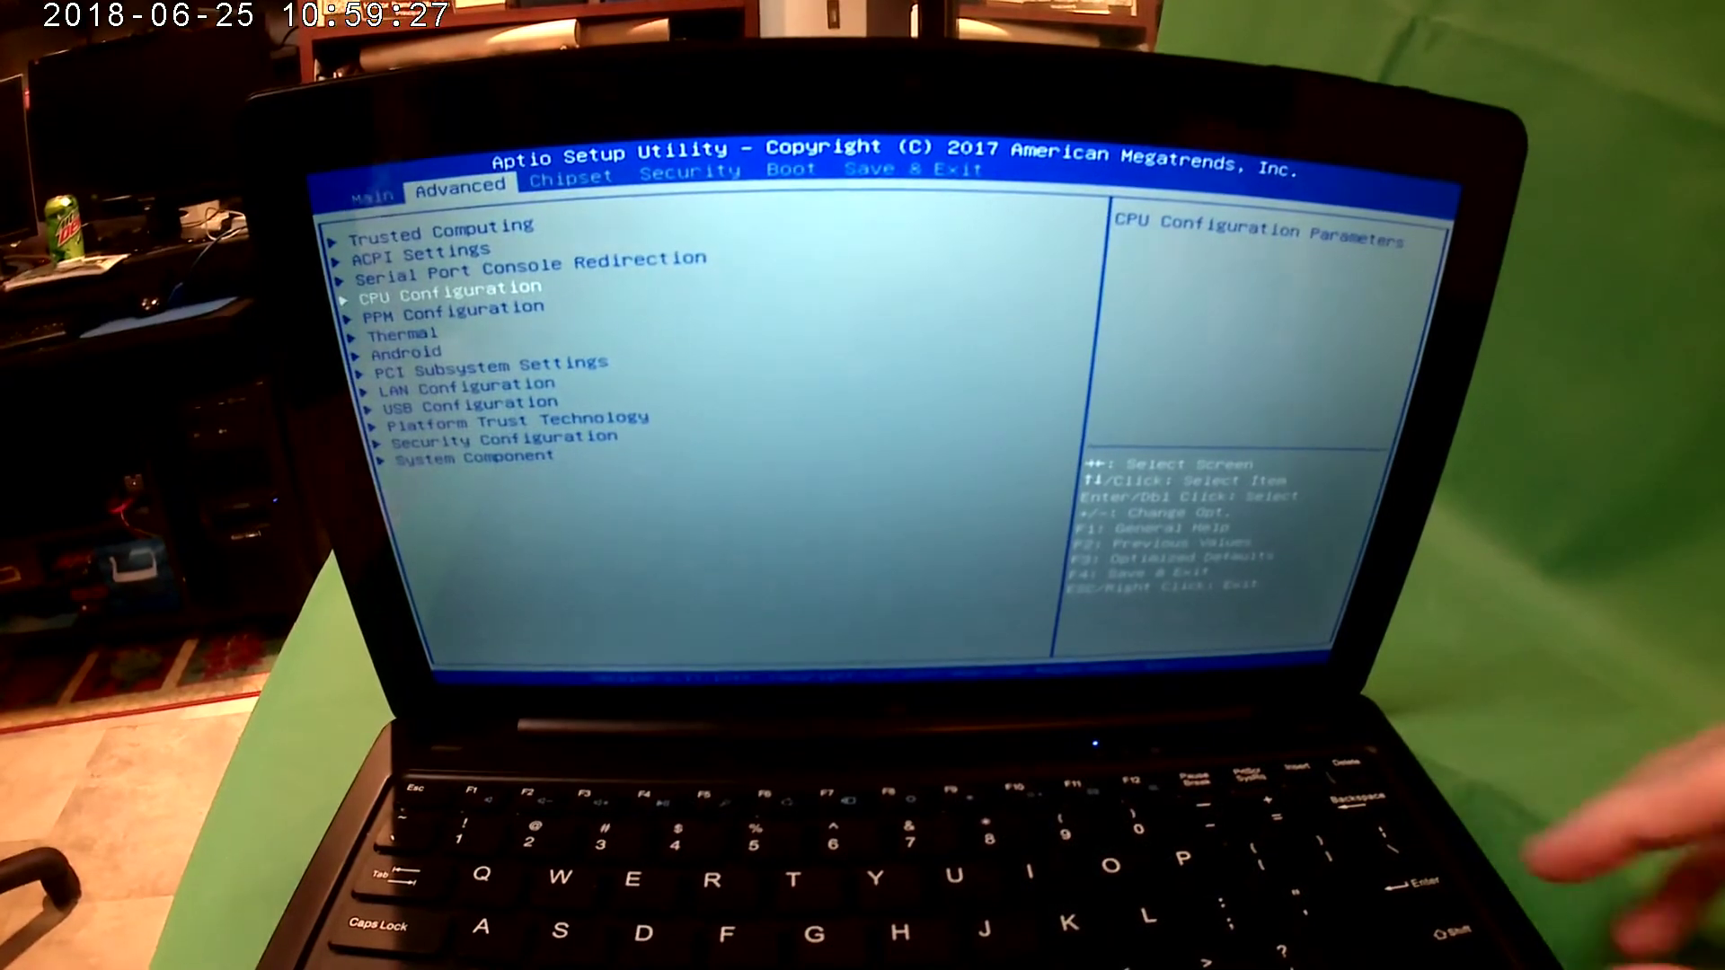
# Step: Read CPU Configuration options: Thermal Configuration, Limit CPUID Maximum, Bi-directional PROCHOT, Virtualization, Power Technology
pyautogui.press('Return')
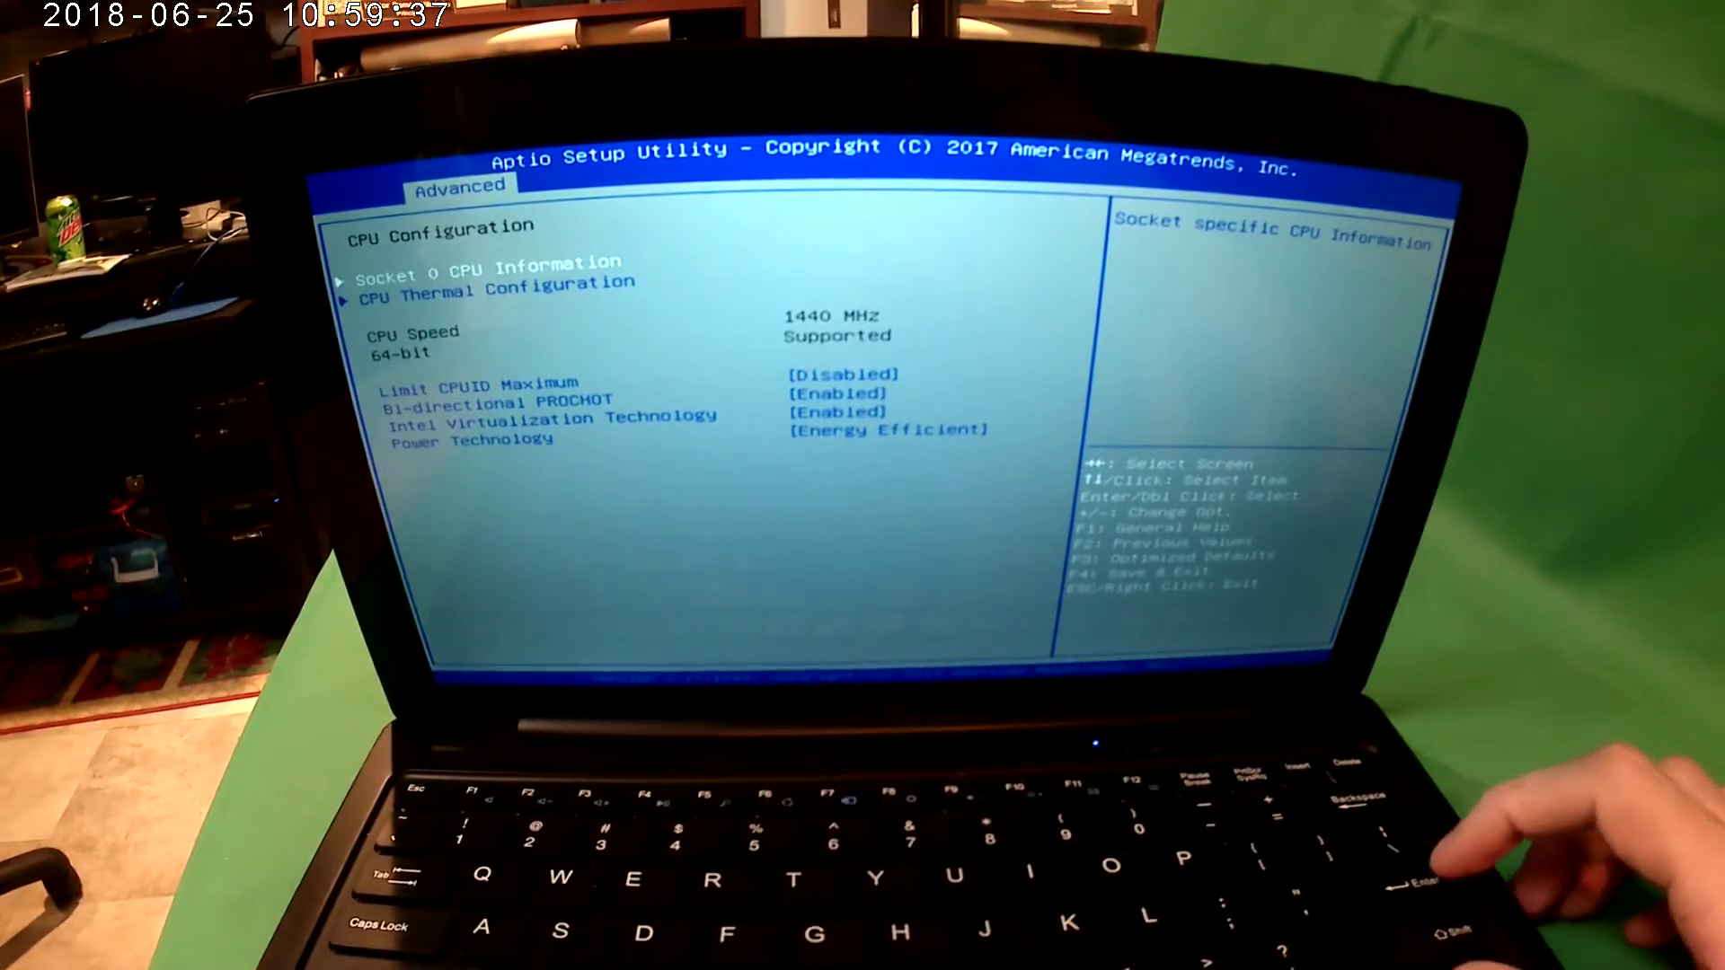
pyautogui.press('Down')
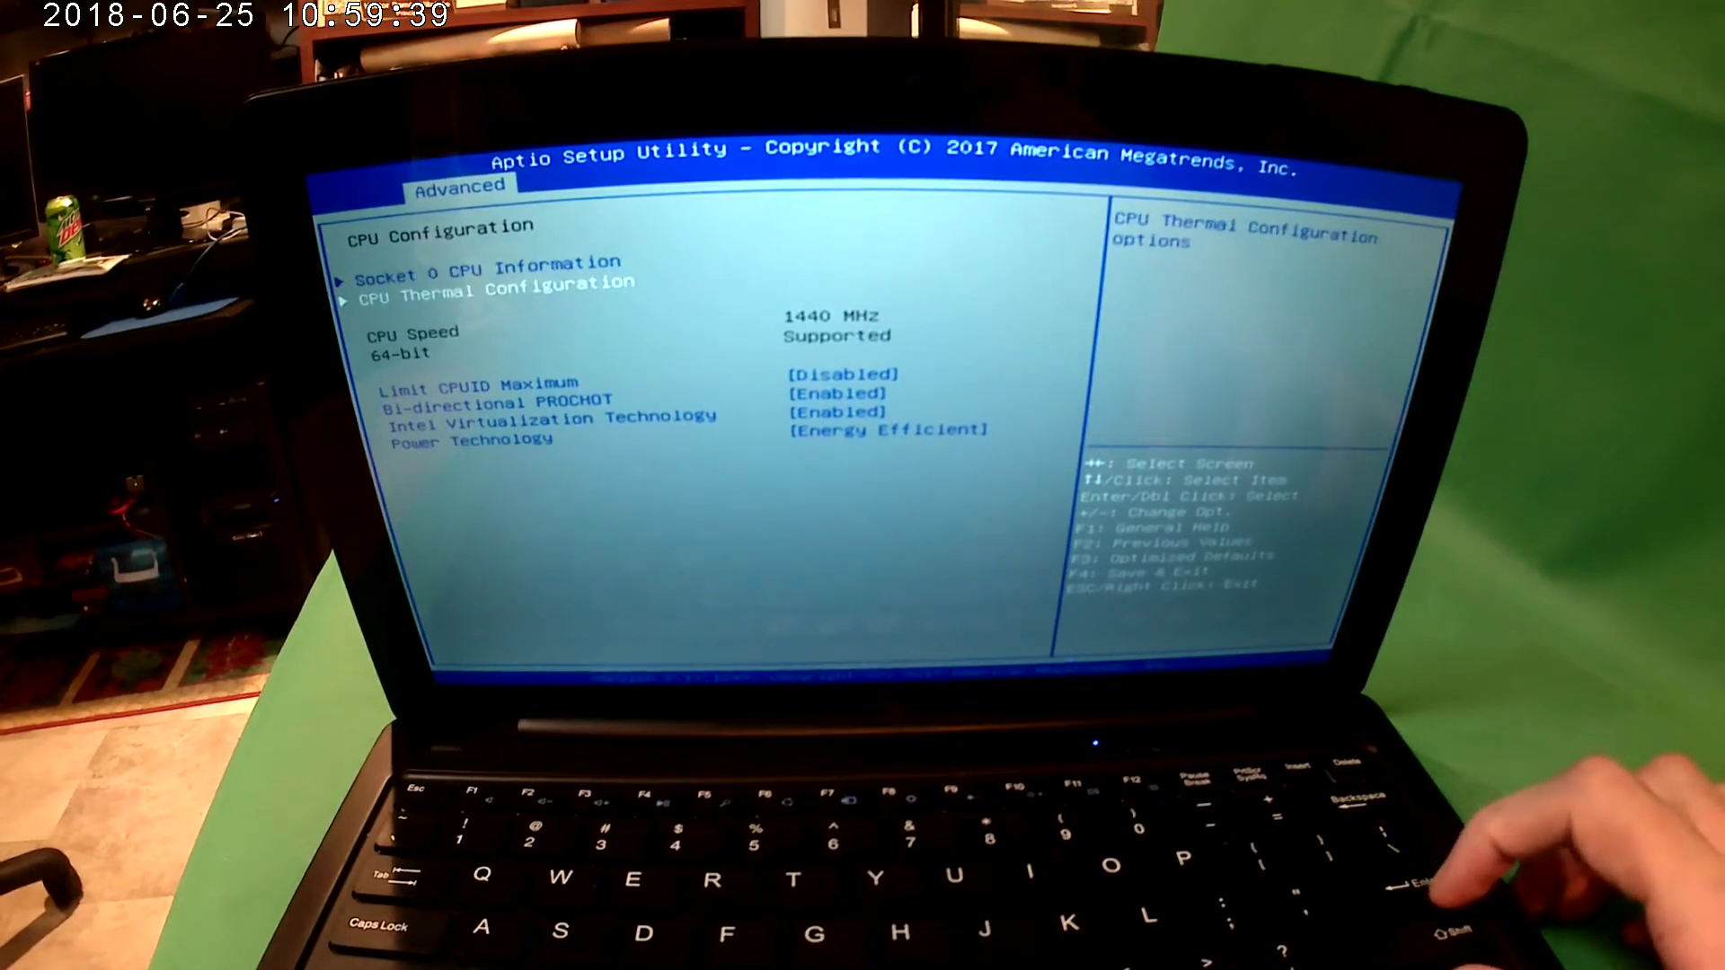
pyautogui.press('Down')
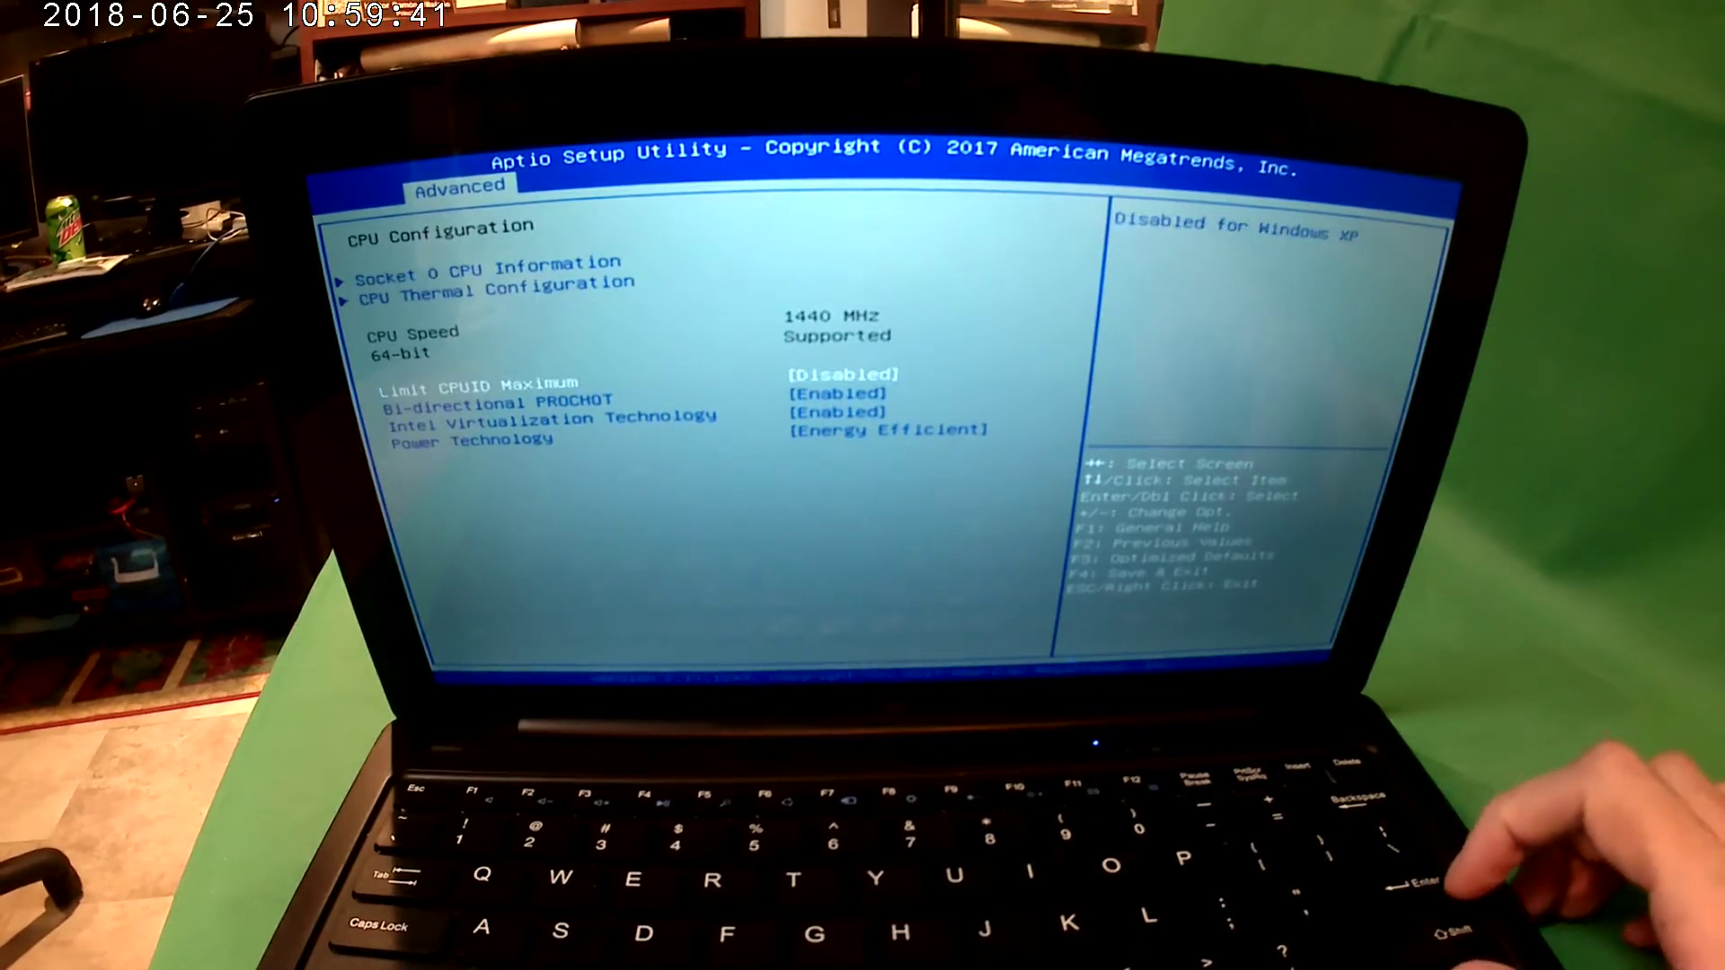
pyautogui.press('Down')
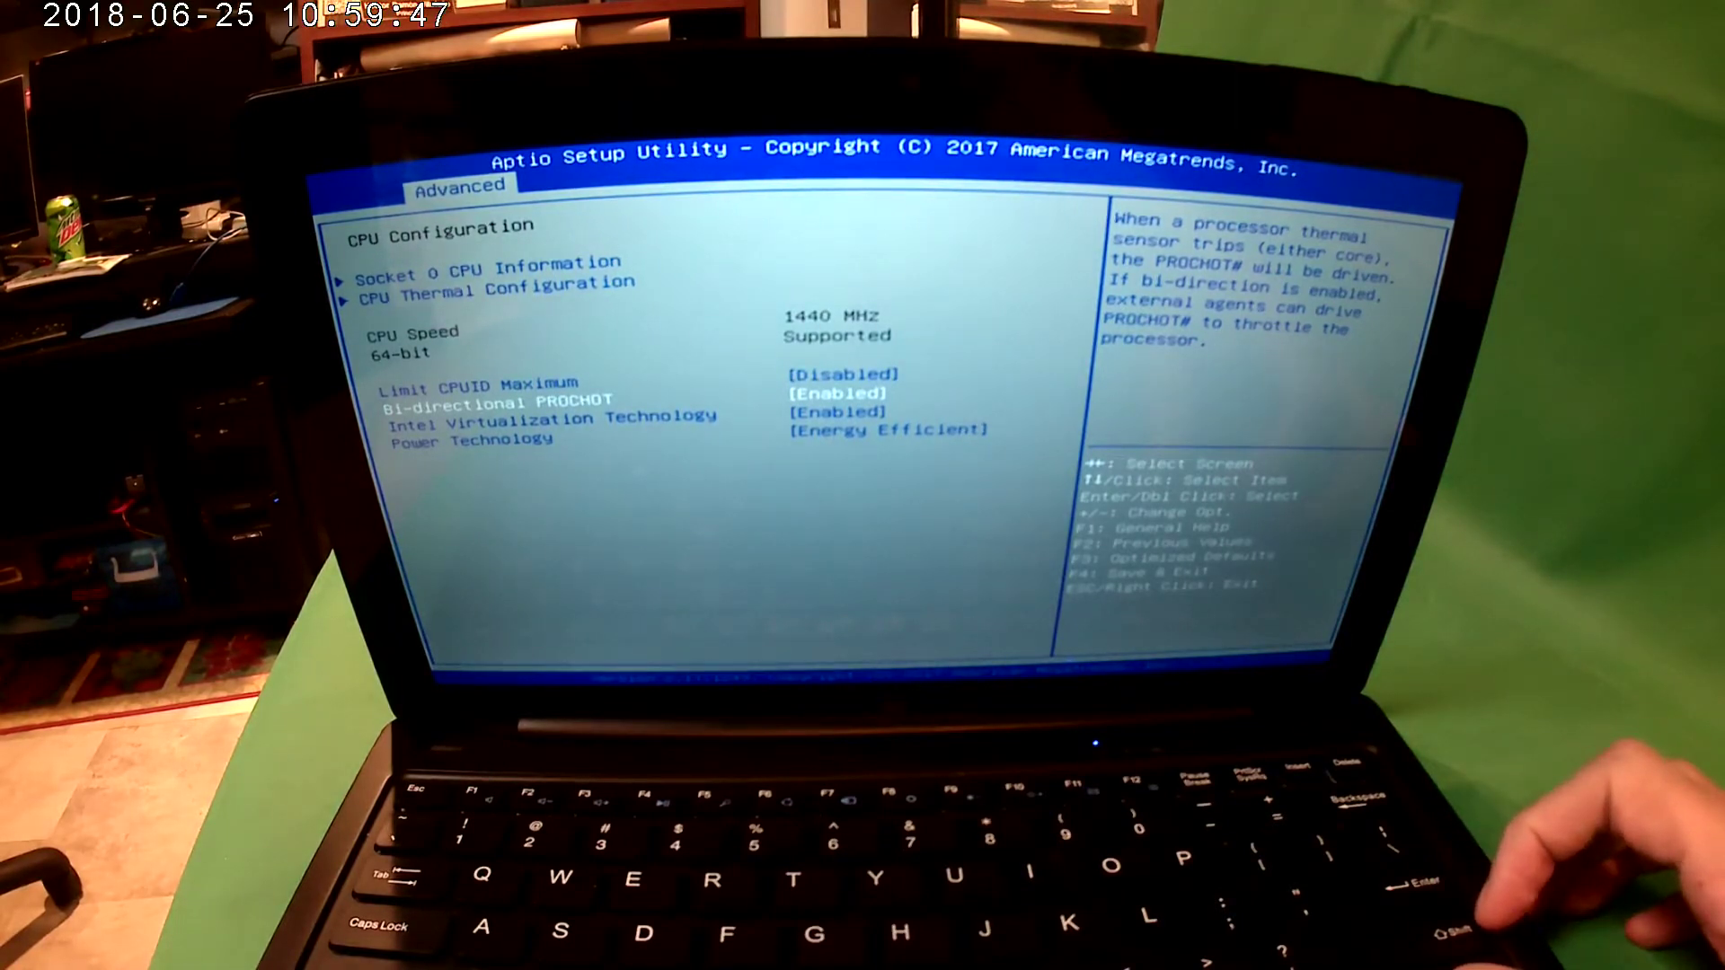
pyautogui.press('Down')
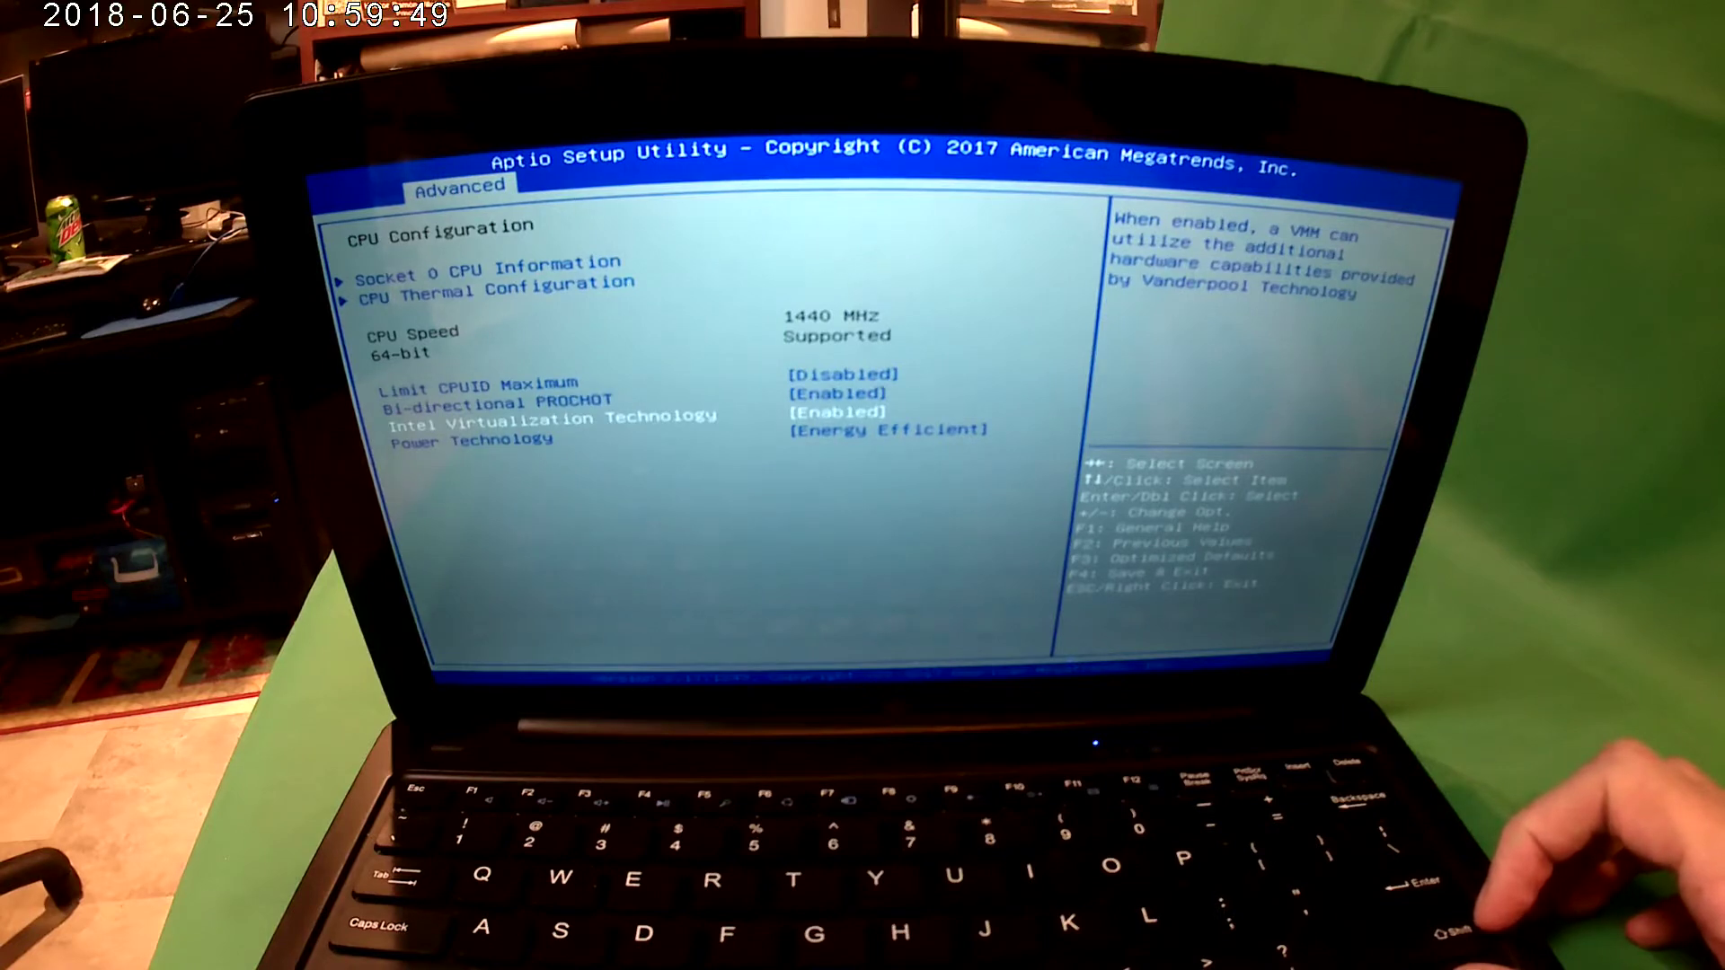
pyautogui.press('Down')
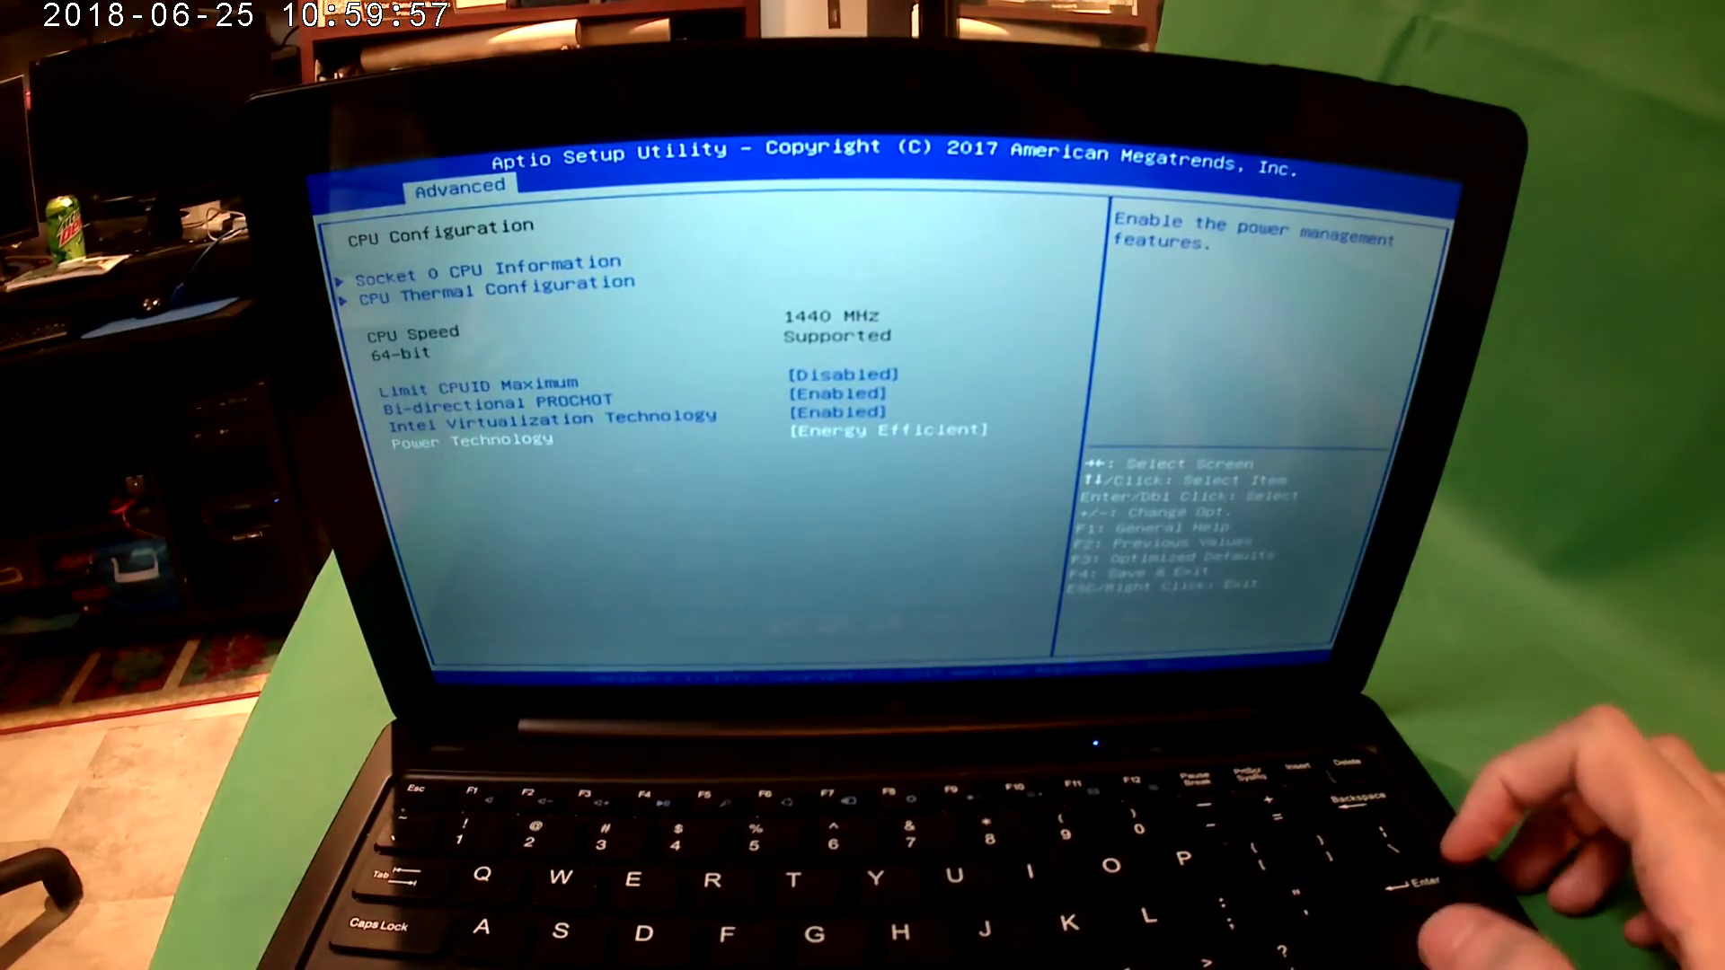
pyautogui.press('Up')
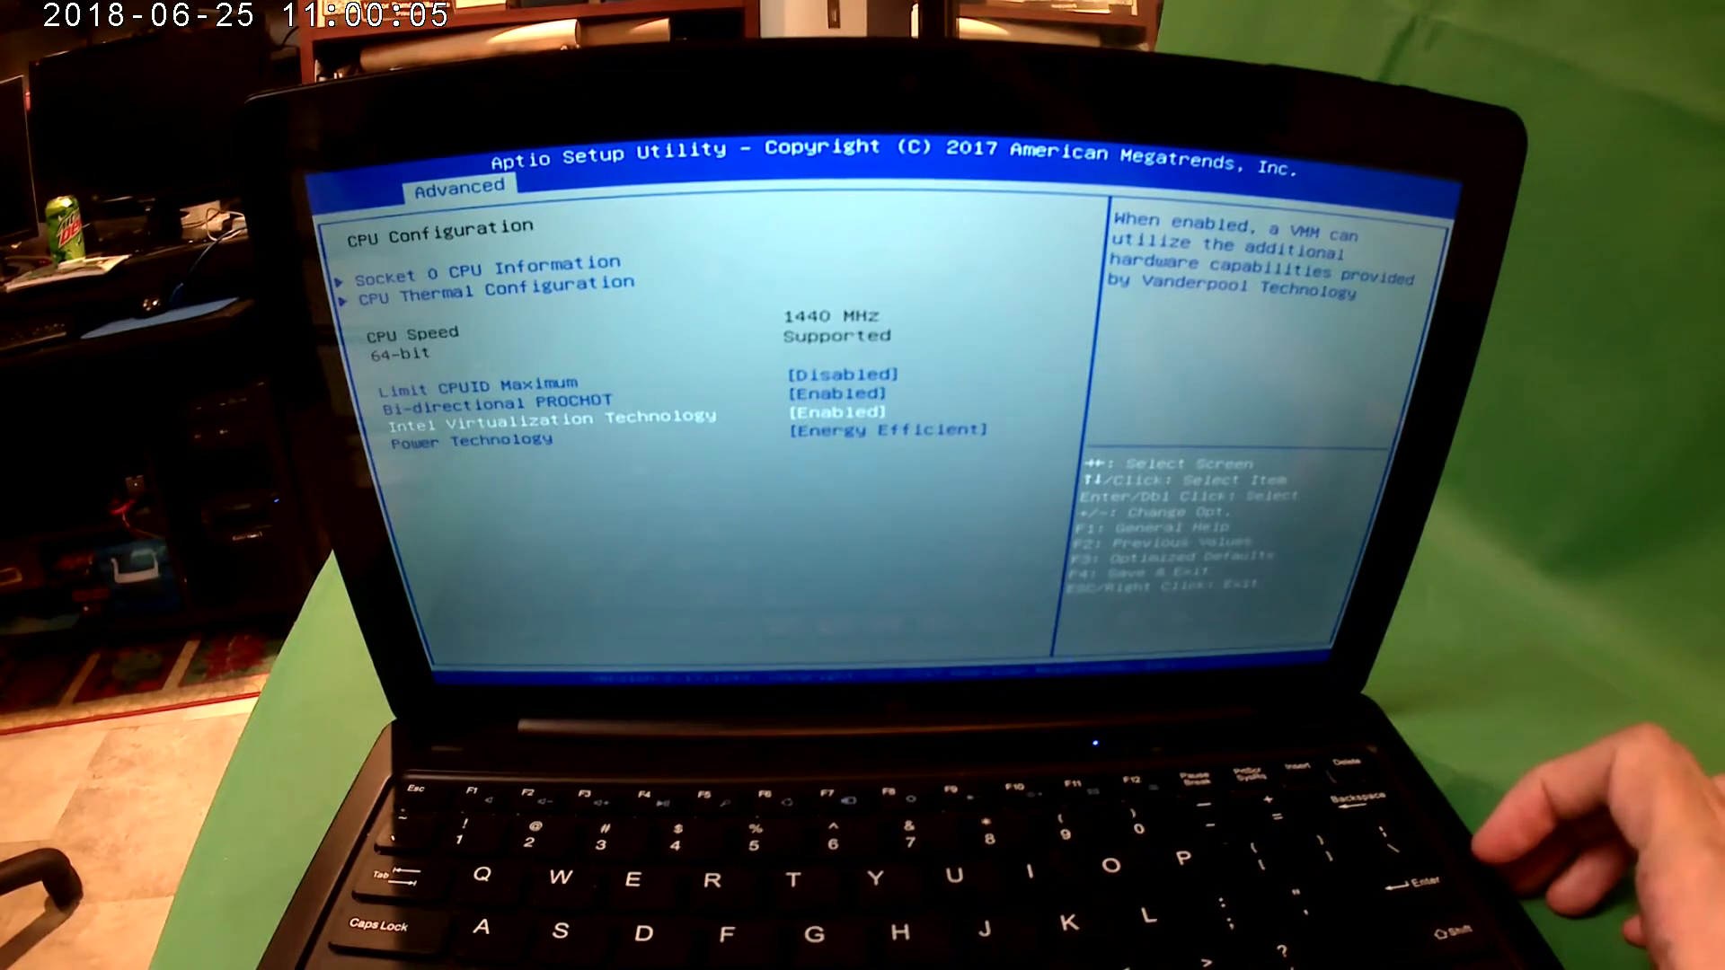
pyautogui.press('Down')
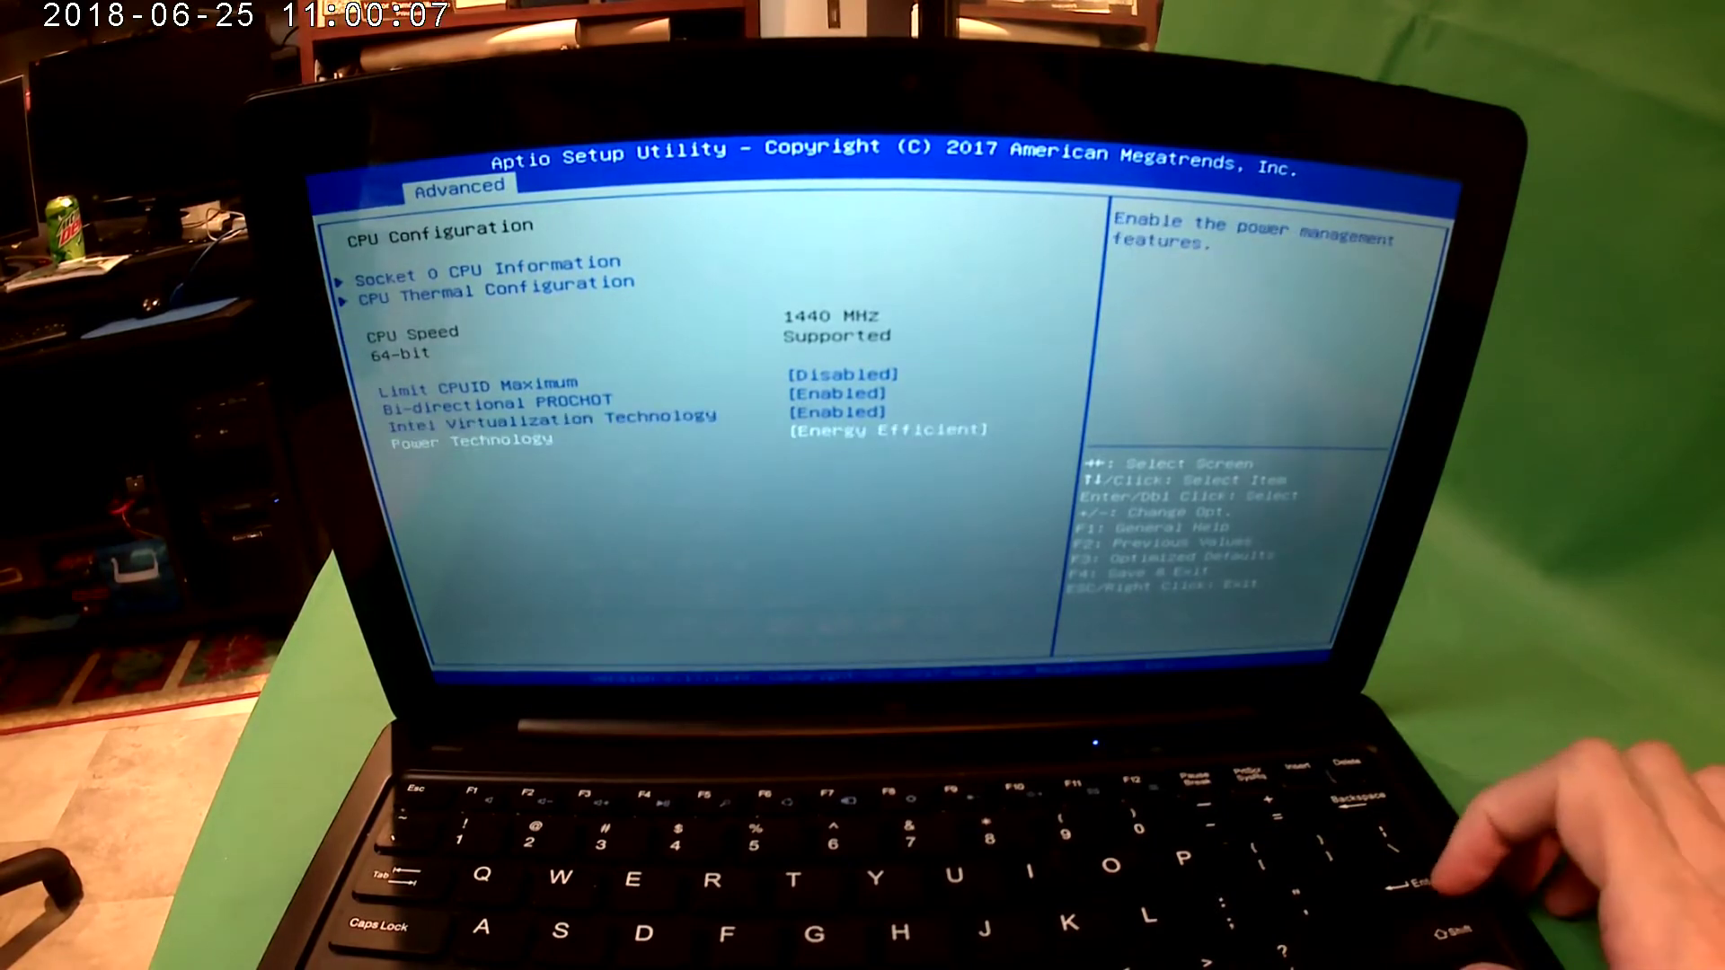
# Step: View Power Technology choices, keep Energy Efficient, and move up to Socket 0 CPU Information
pyautogui.press('Return')
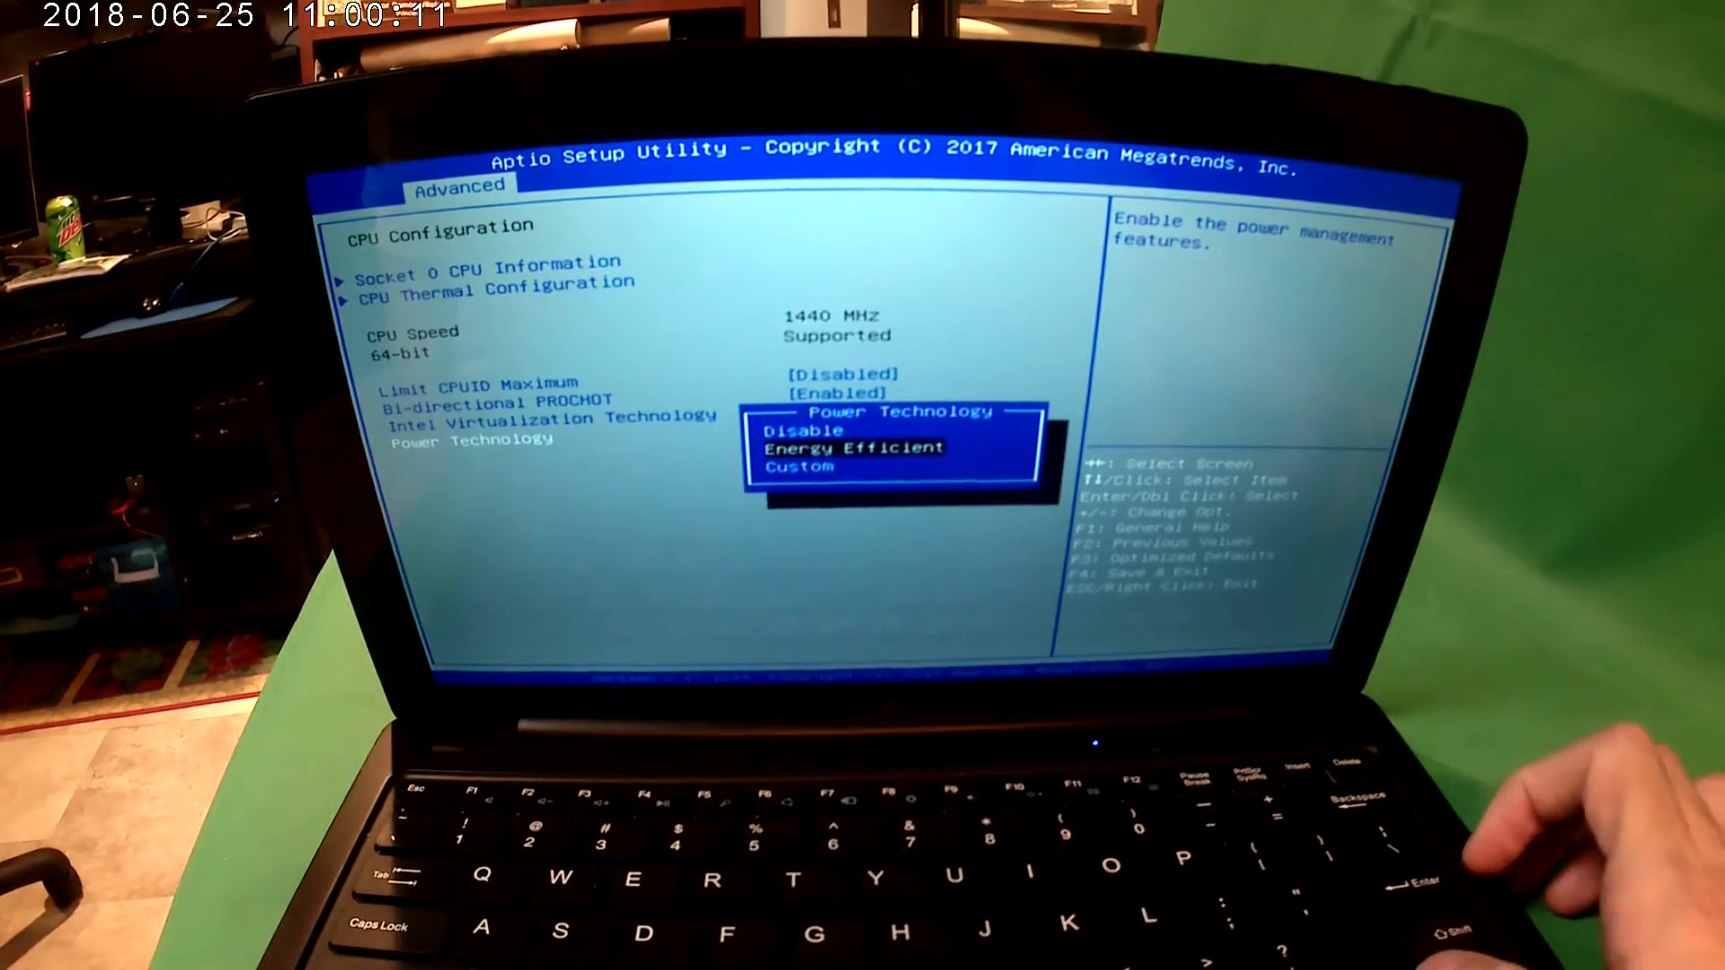
pyautogui.press('Down')
pyautogui.press('Up')
pyautogui.press('Return')
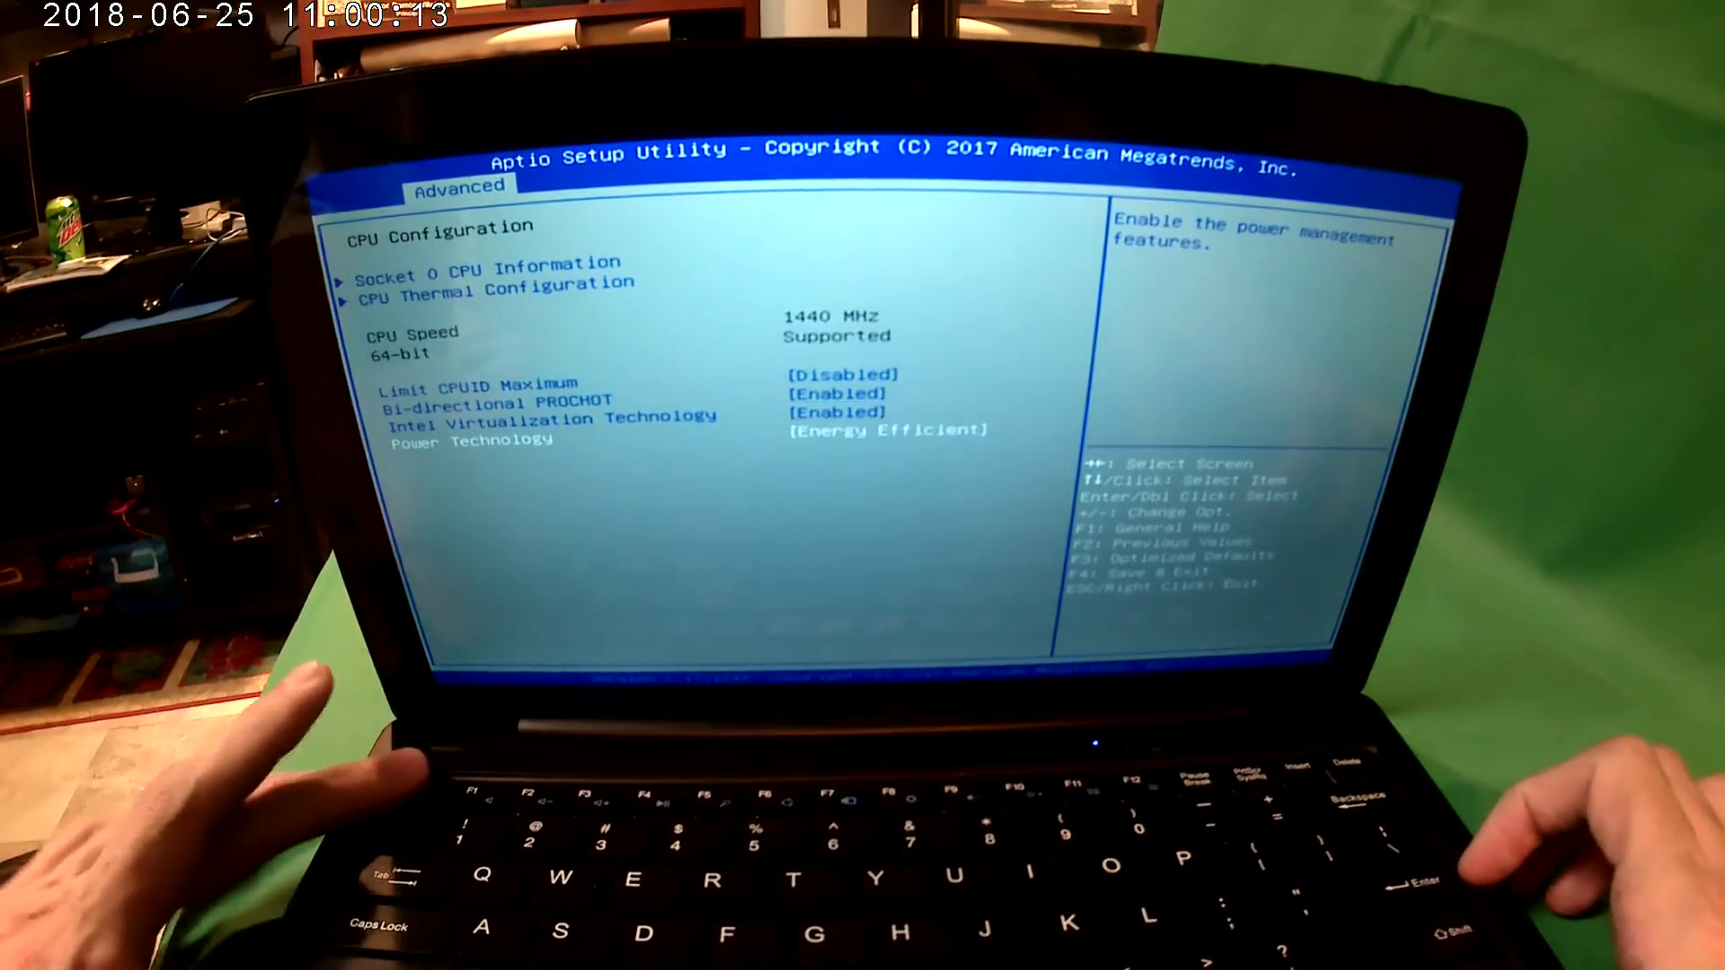
pyautogui.press('Up')
pyautogui.press('Up')
pyautogui.press('Up')
pyautogui.press('Up')
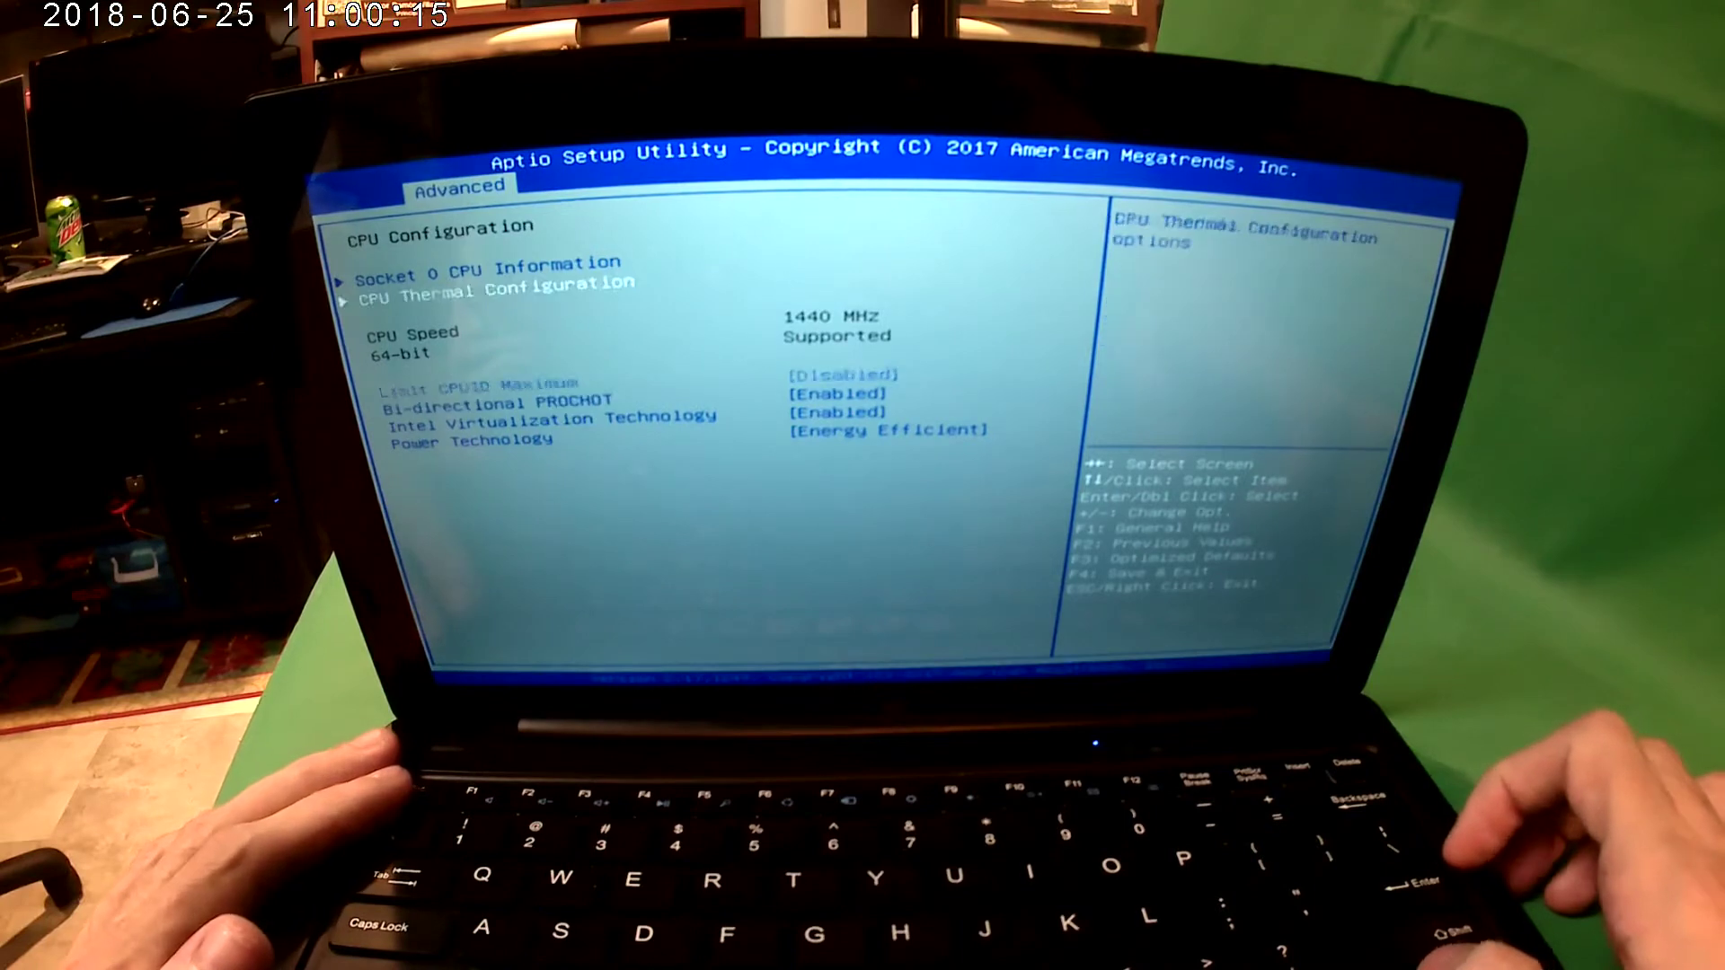
pyautogui.press('Up')
# Step: View the Socket 0 CPU details, then browse the CPU Configuration options back to Socket 0
pyautogui.press('Return')
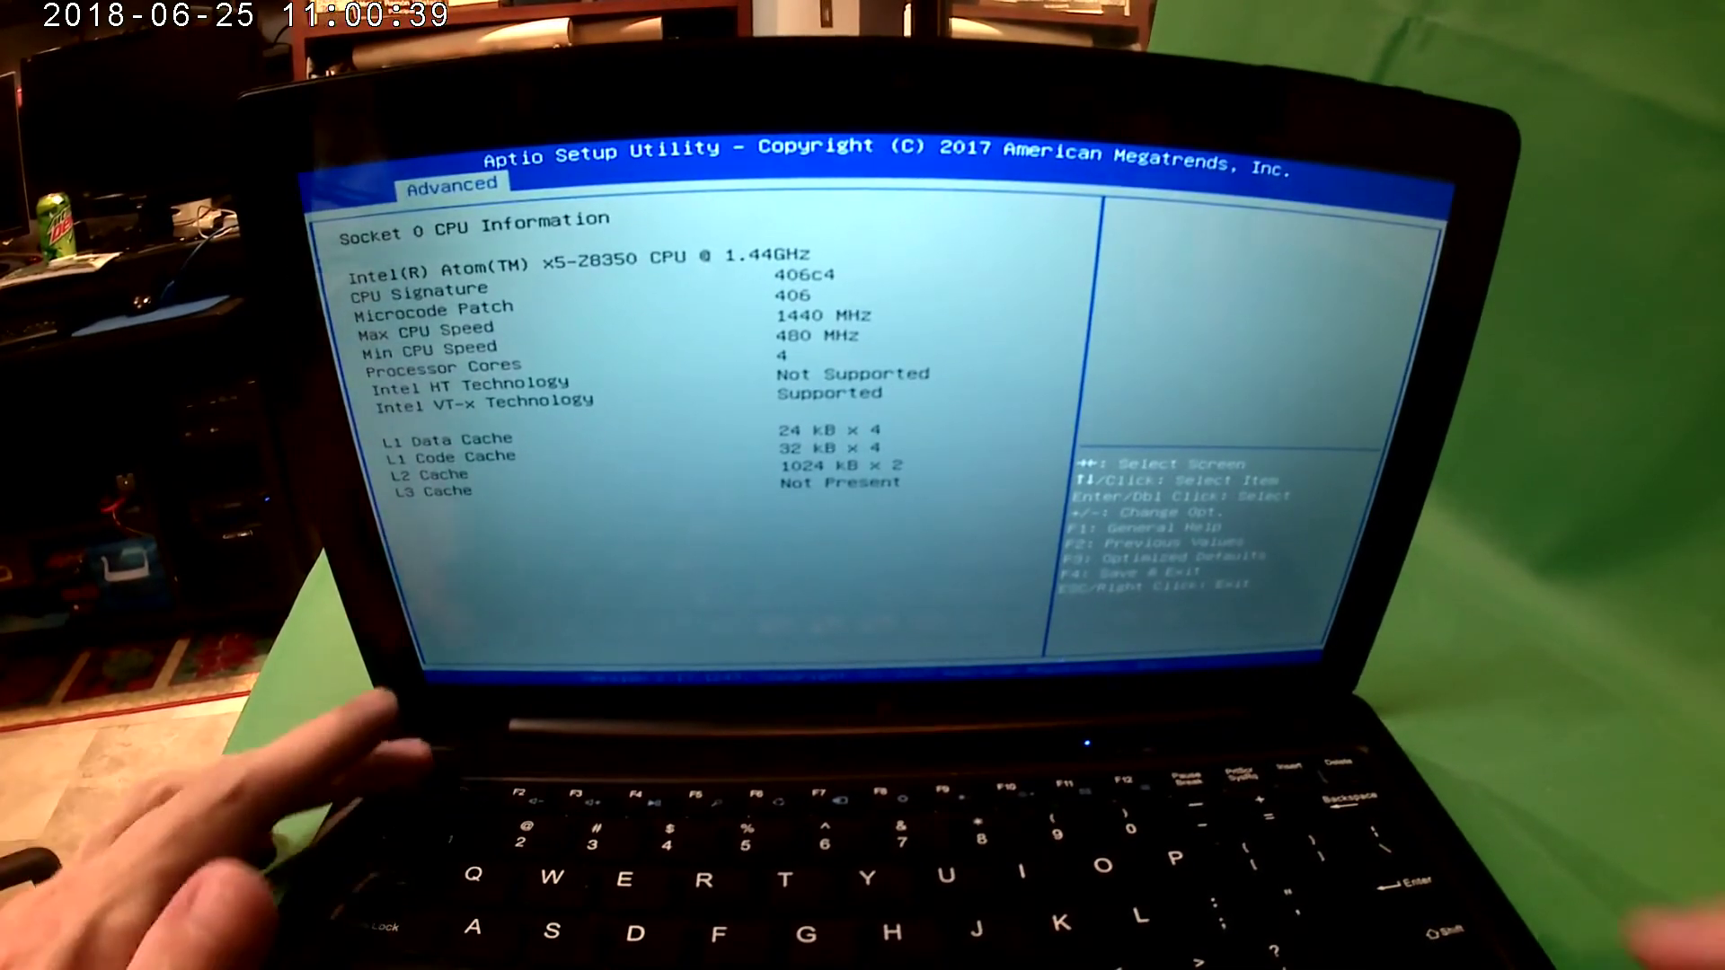
pyautogui.press('Escape')
pyautogui.press('Down')
pyautogui.press('Up')
pyautogui.press('Up')
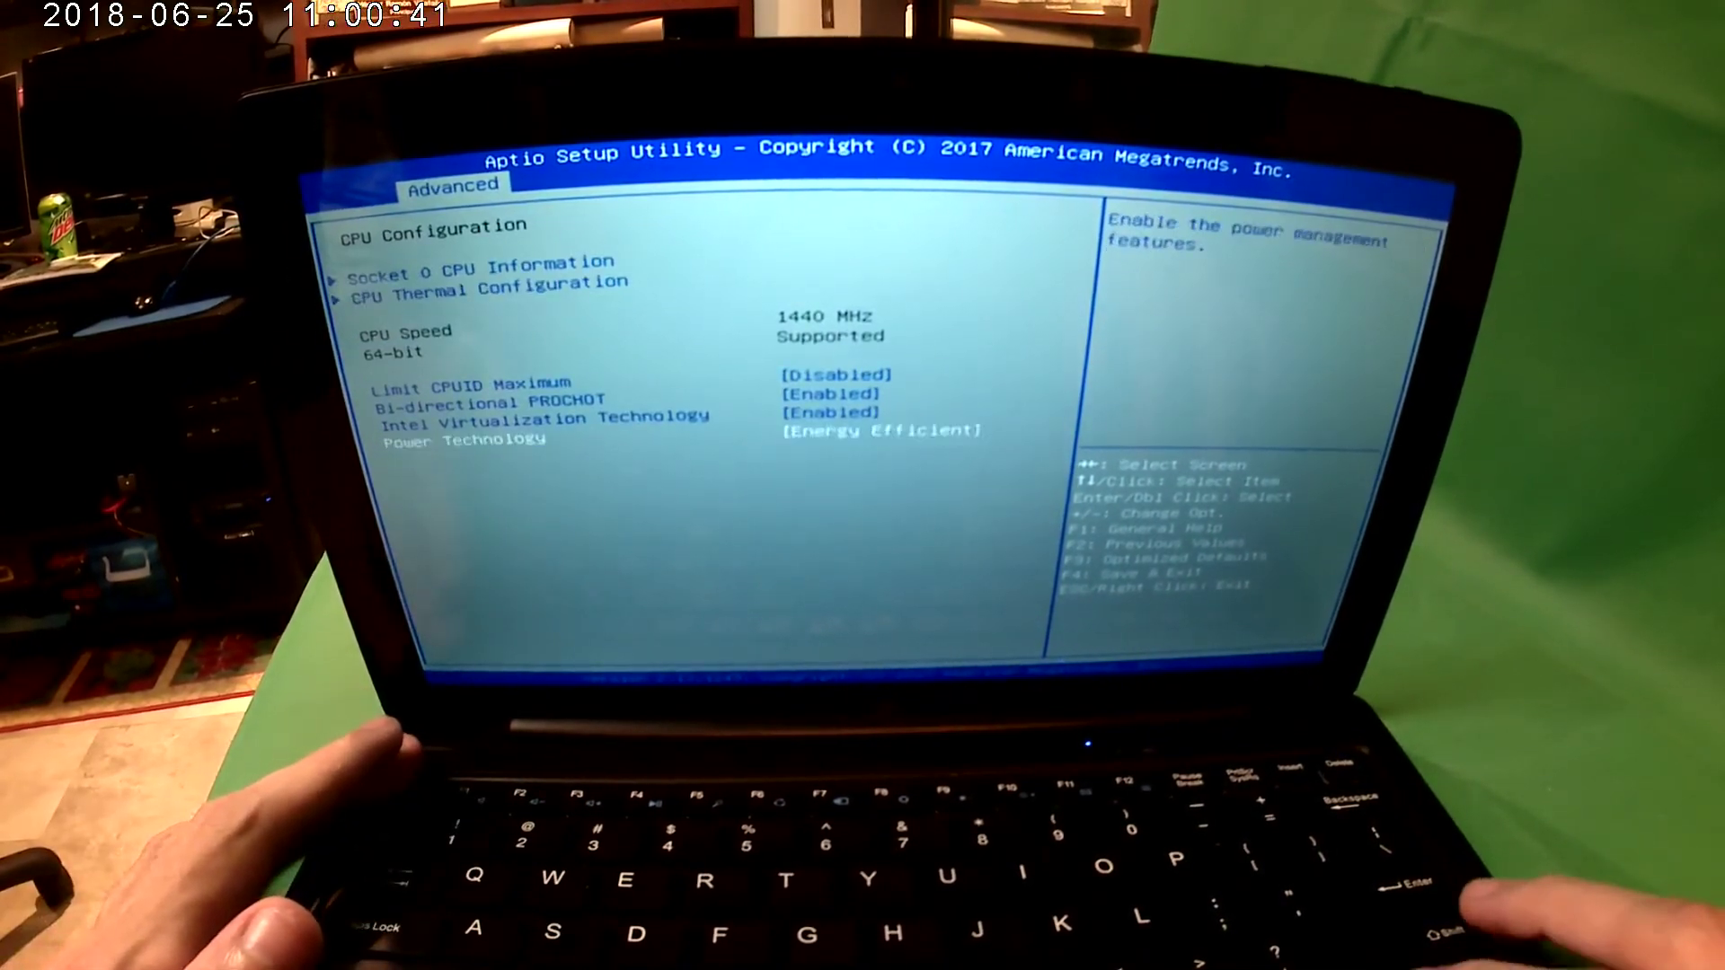
pyautogui.press('Up')
pyautogui.press('Down')
pyautogui.press('Down')
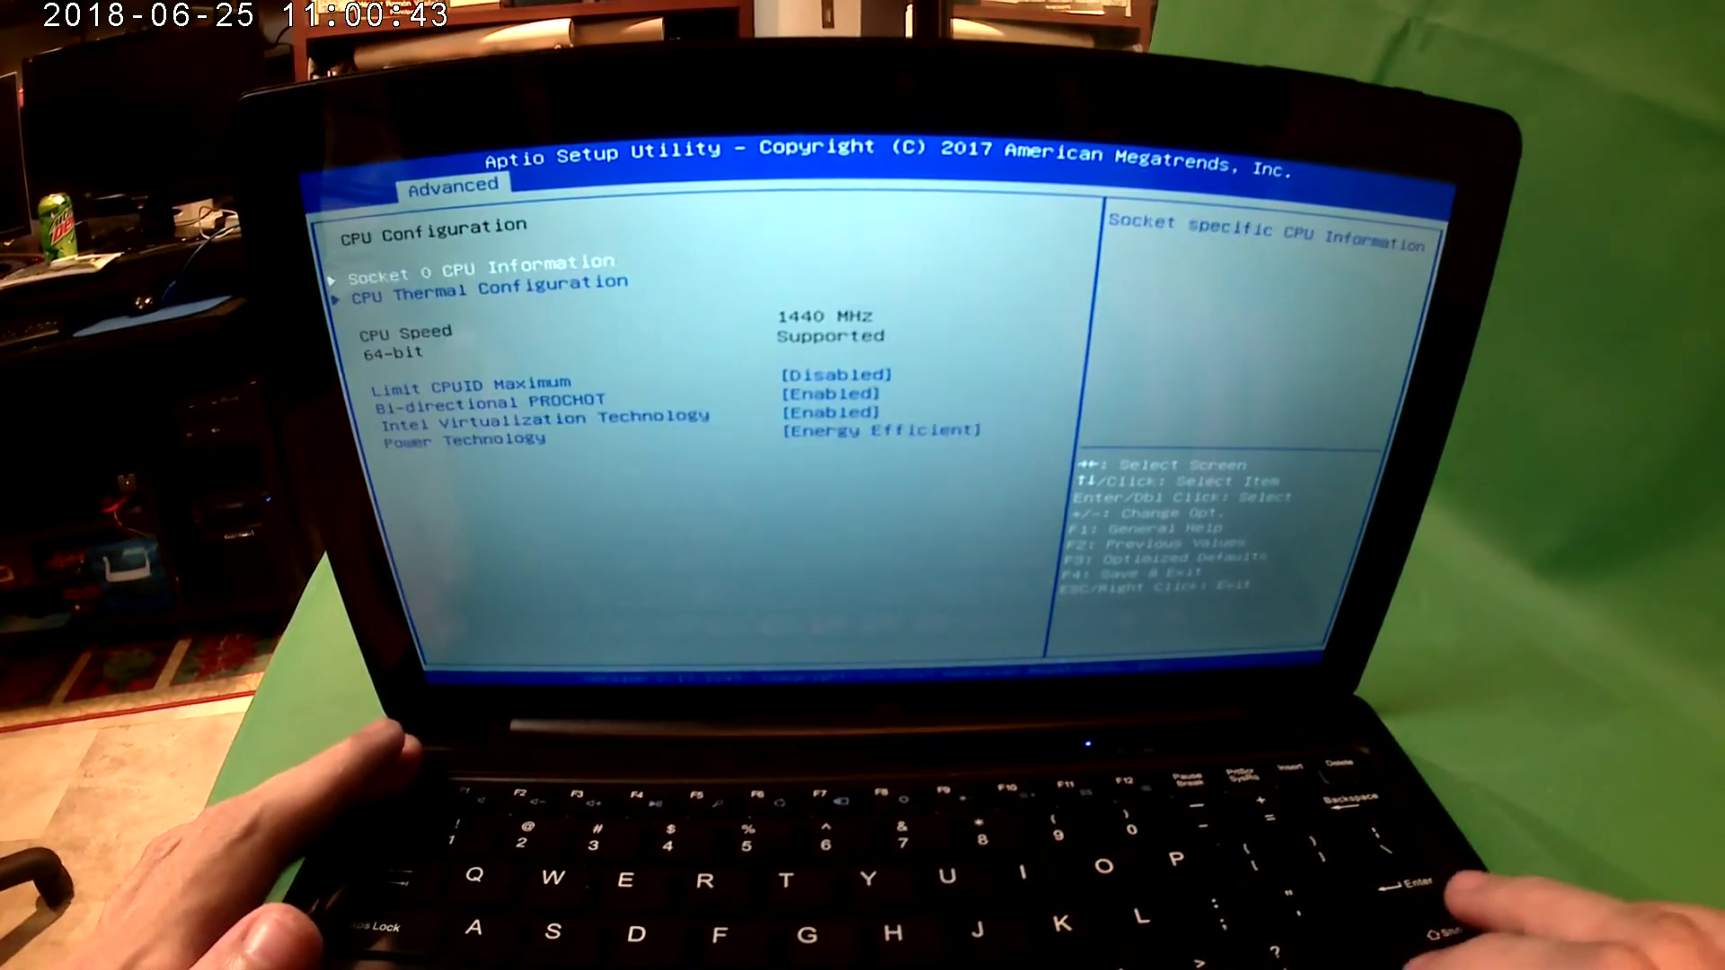
pyautogui.press('Up')
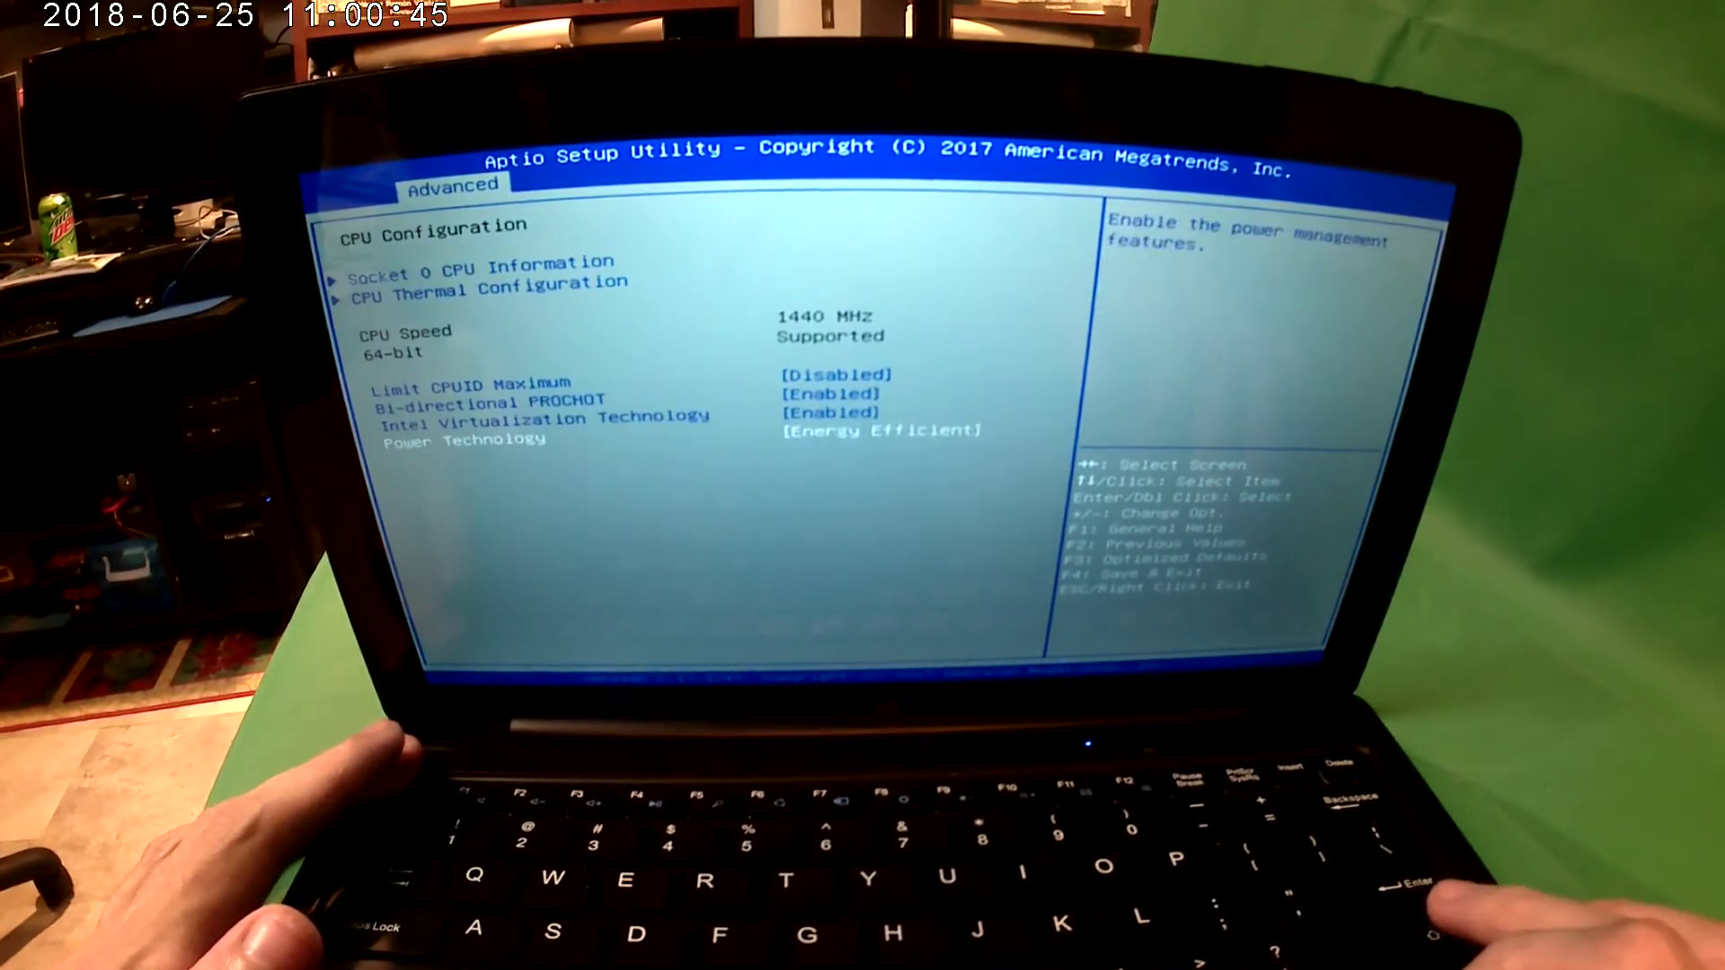
pyautogui.press('Down')
pyautogui.press('Down')
pyautogui.press('Up')
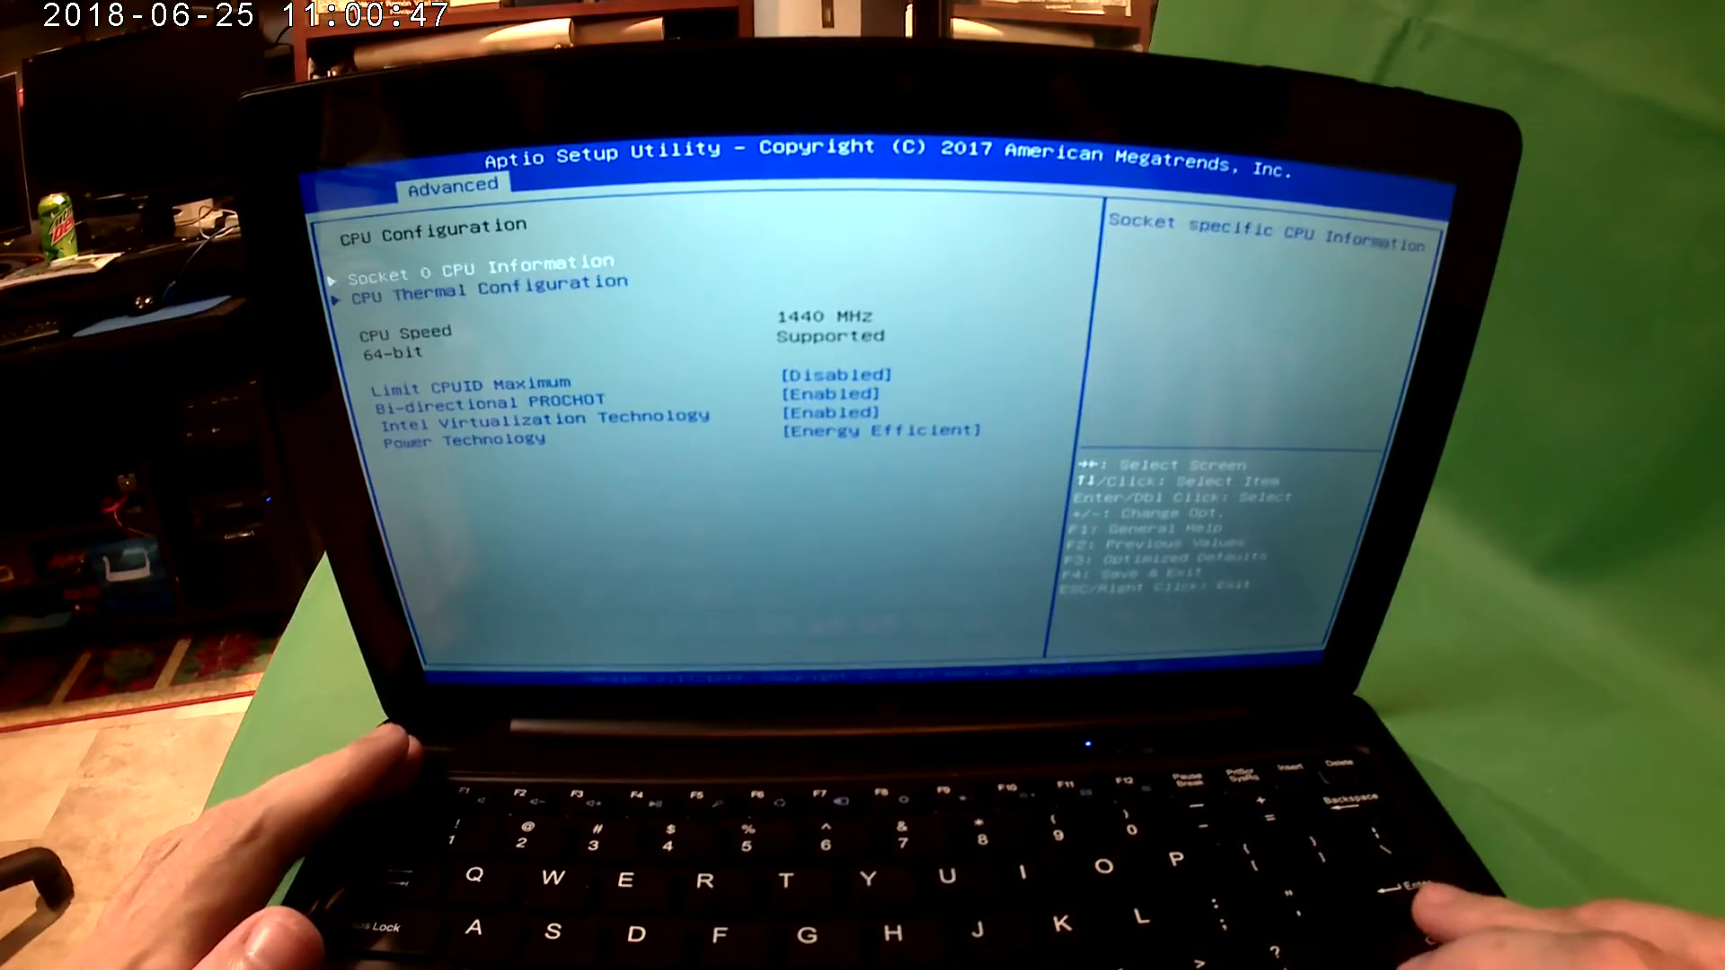
# Step: Recheck the socket details and open CPU Thermal Configuration showing DTS enabled
pyautogui.press('Return')
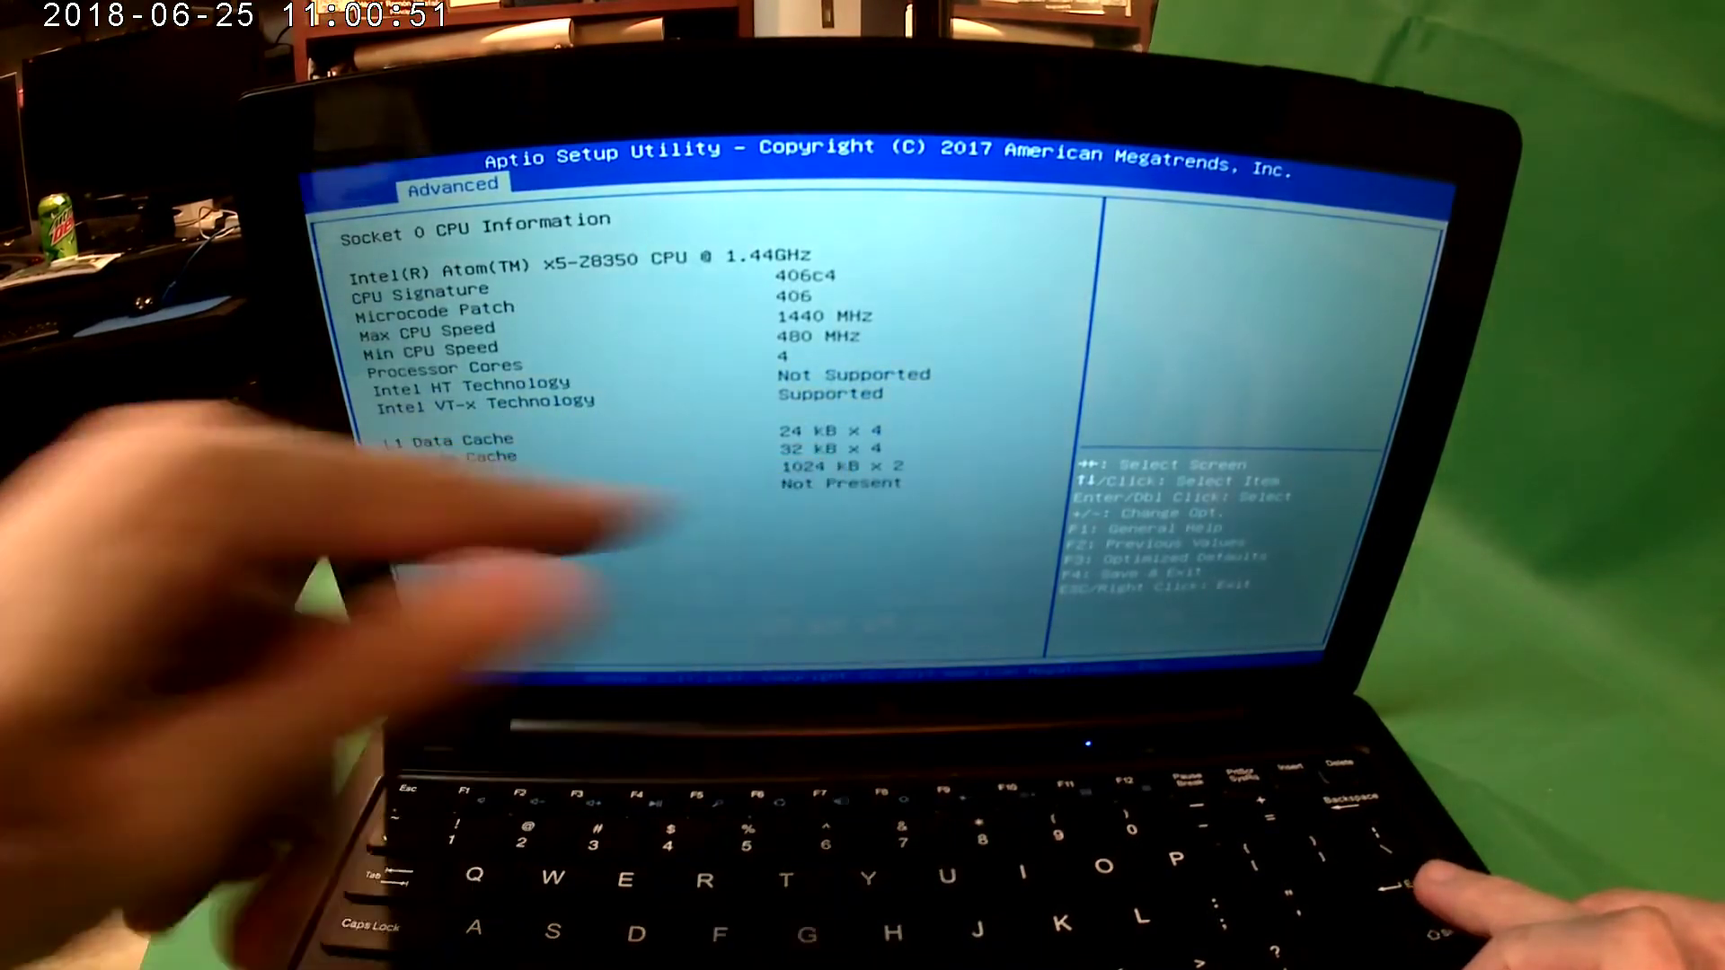
pyautogui.press('Escape')
pyautogui.press('Down')
pyautogui.press('Return')
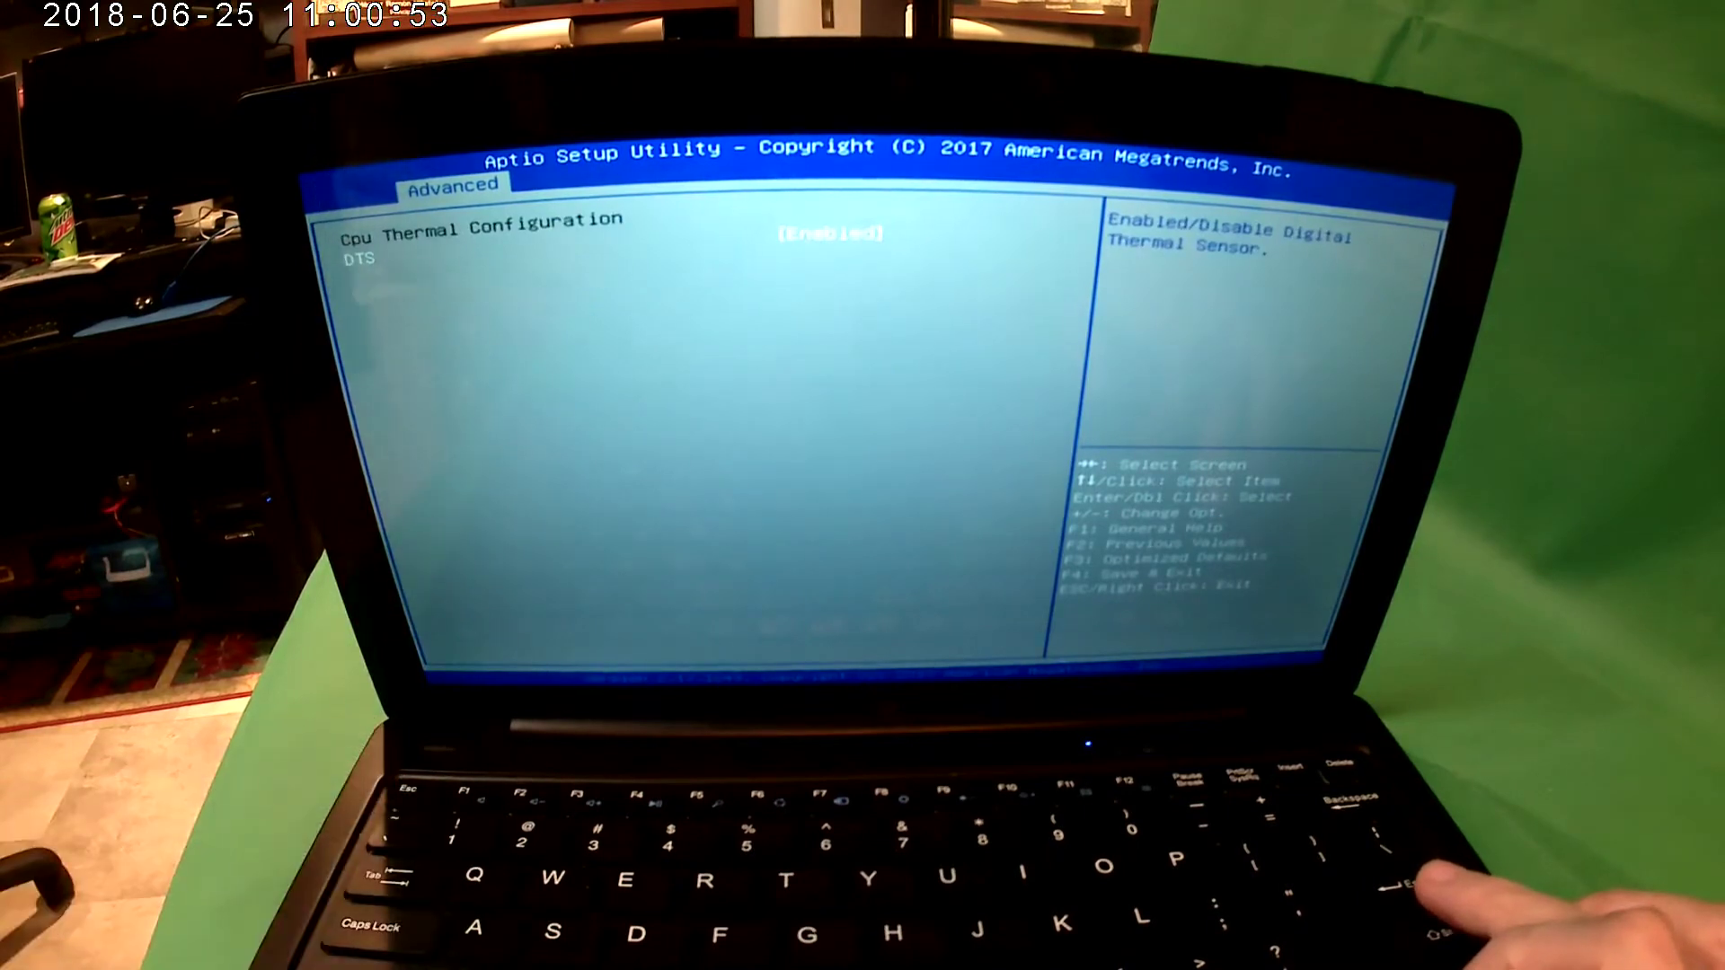
pyautogui.press('Escape')
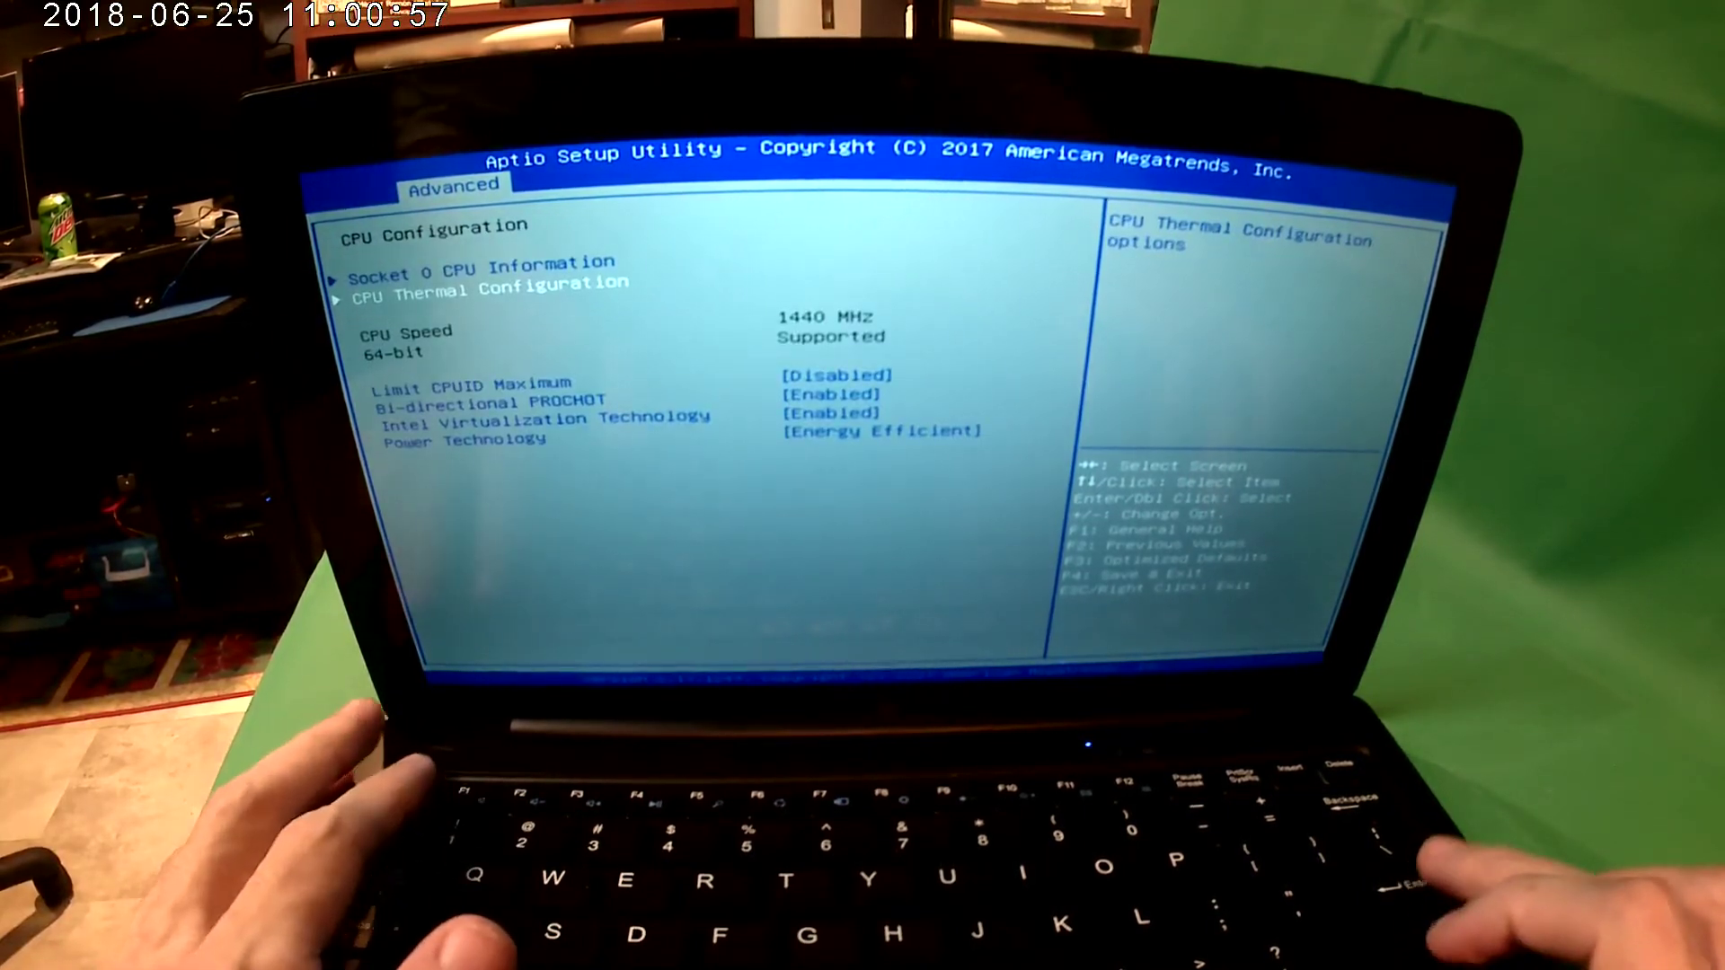
pyautogui.press('Return')
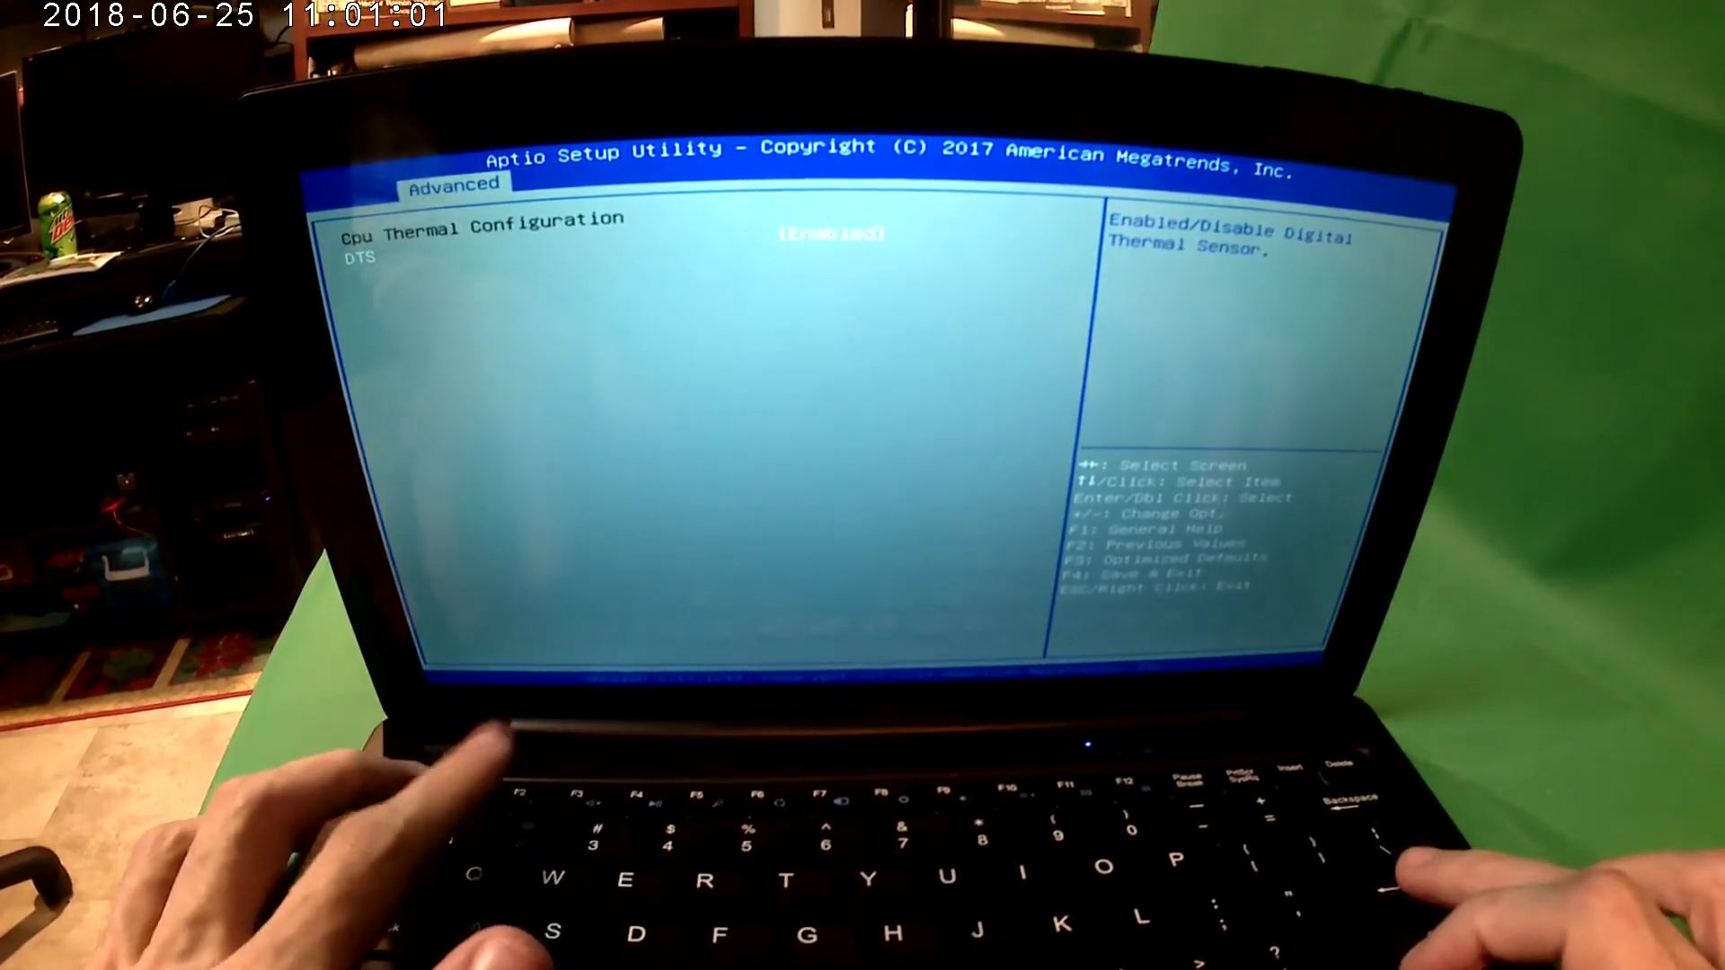
# Step: Open PPM Configuration and browse the Max CPU C-state choices down to C1, keeping C7
pyautogui.press('Escape')
pyautogui.press('Escape')
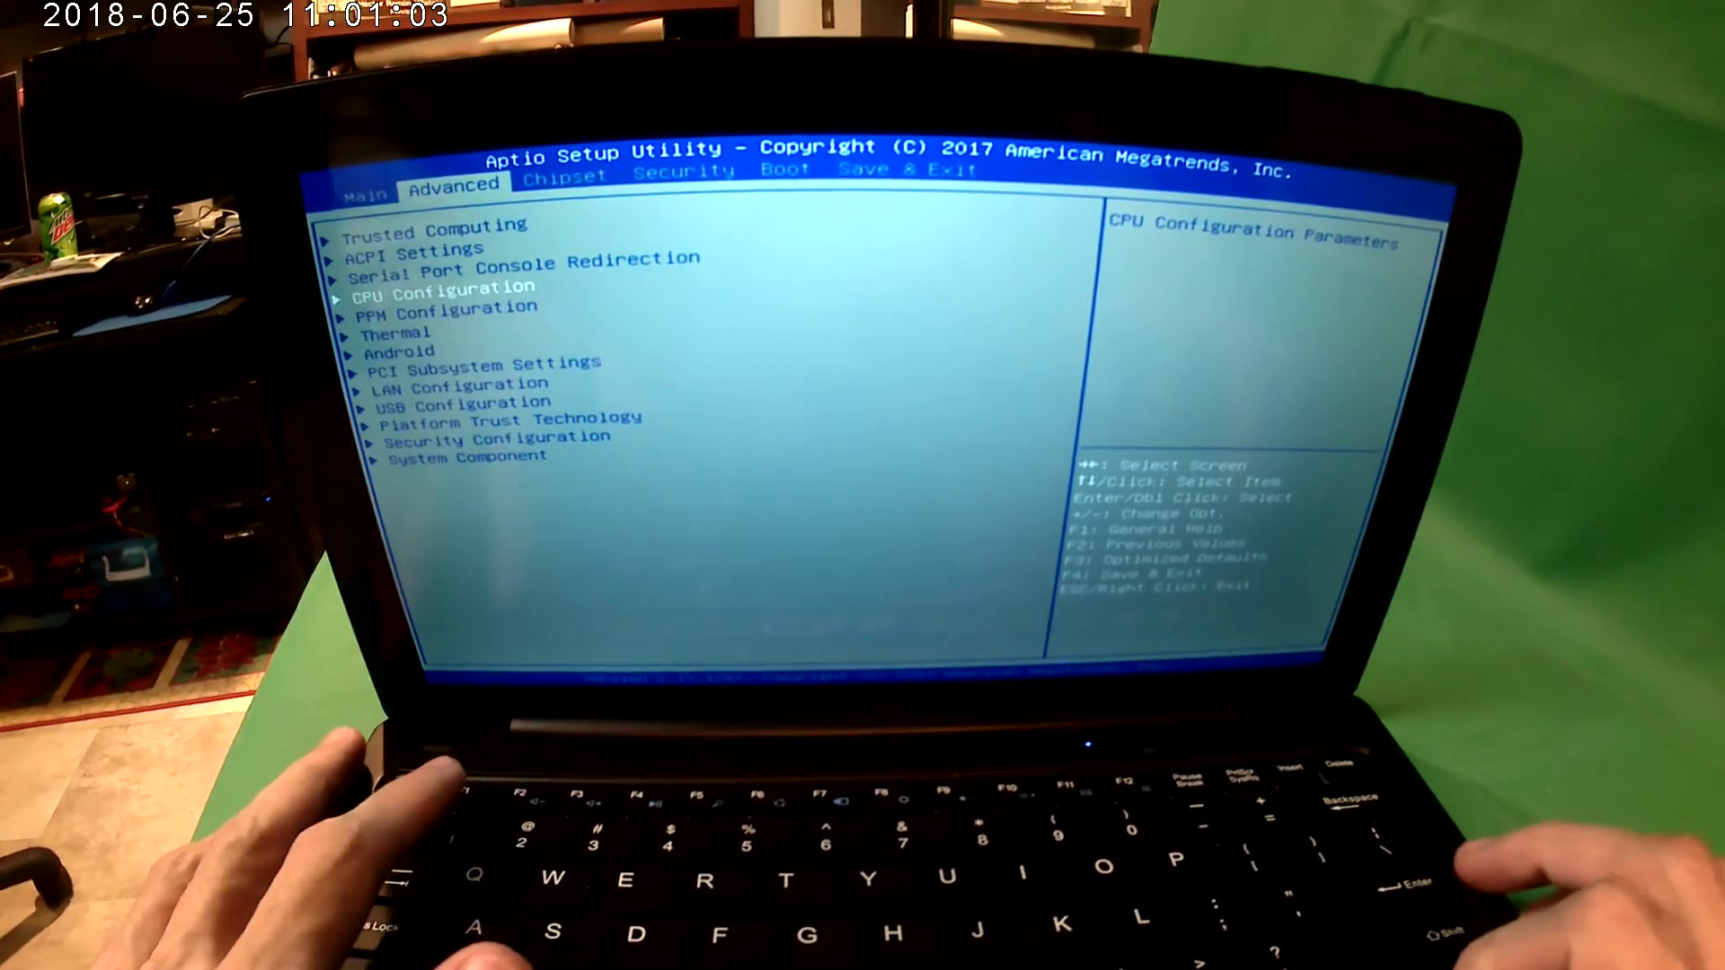
pyautogui.press('Down')
pyautogui.press('Return')
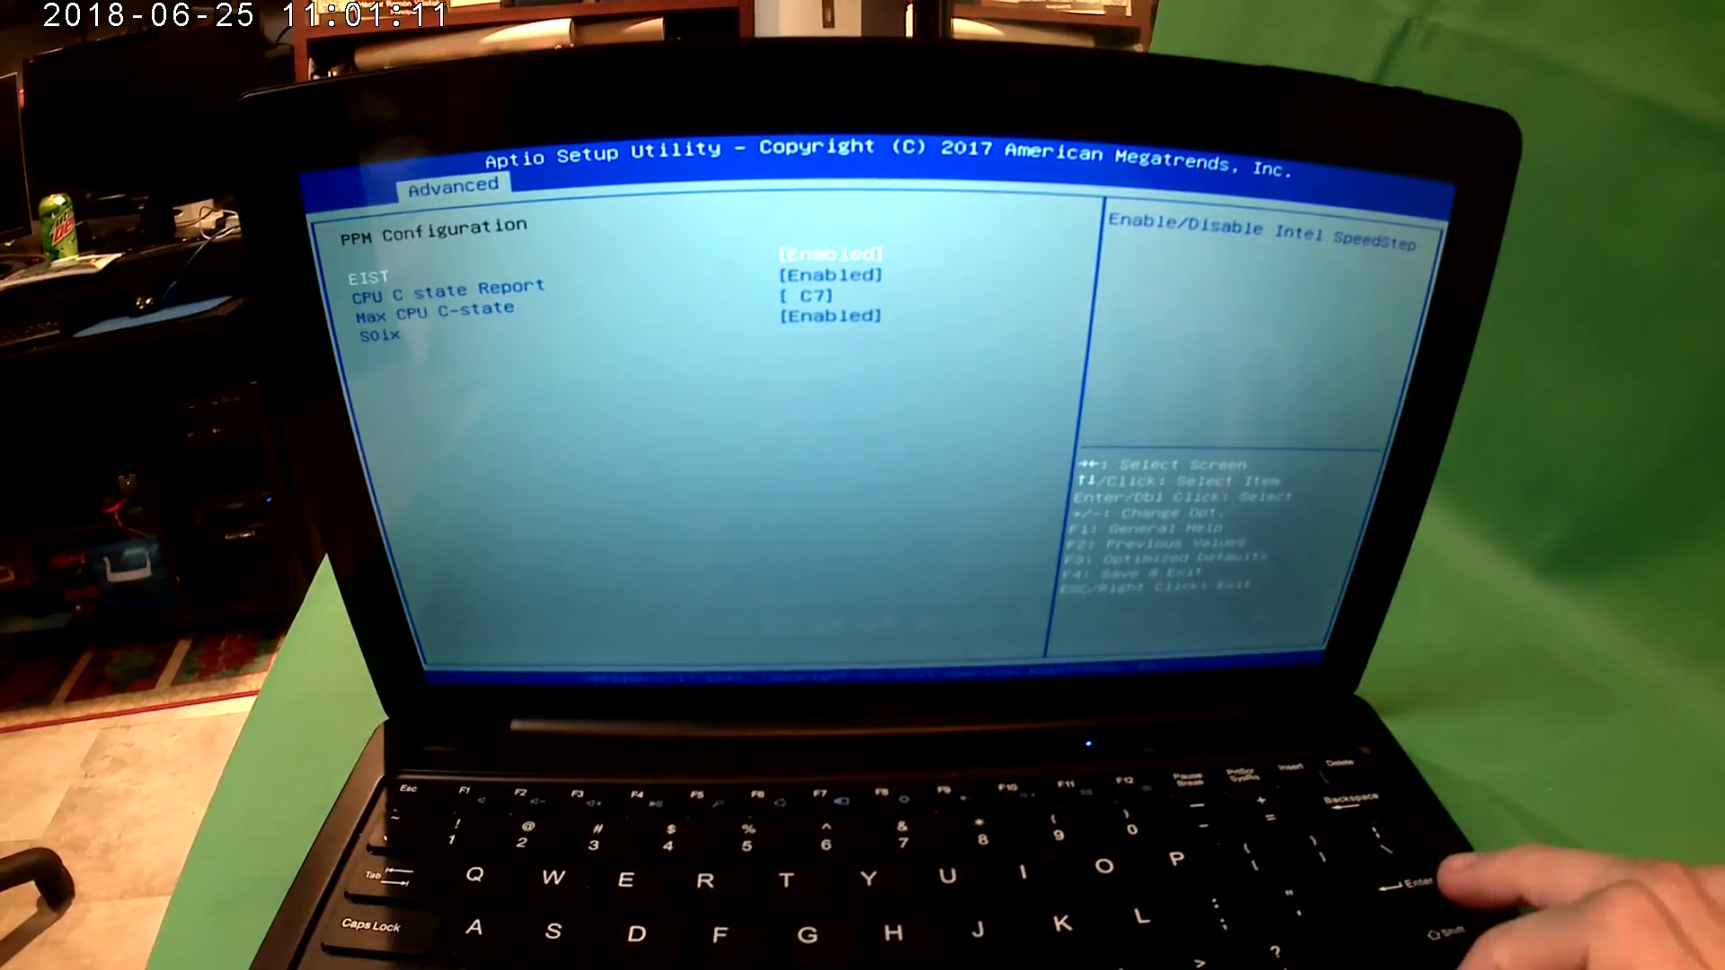
pyautogui.press('Down')
pyautogui.press('Down')
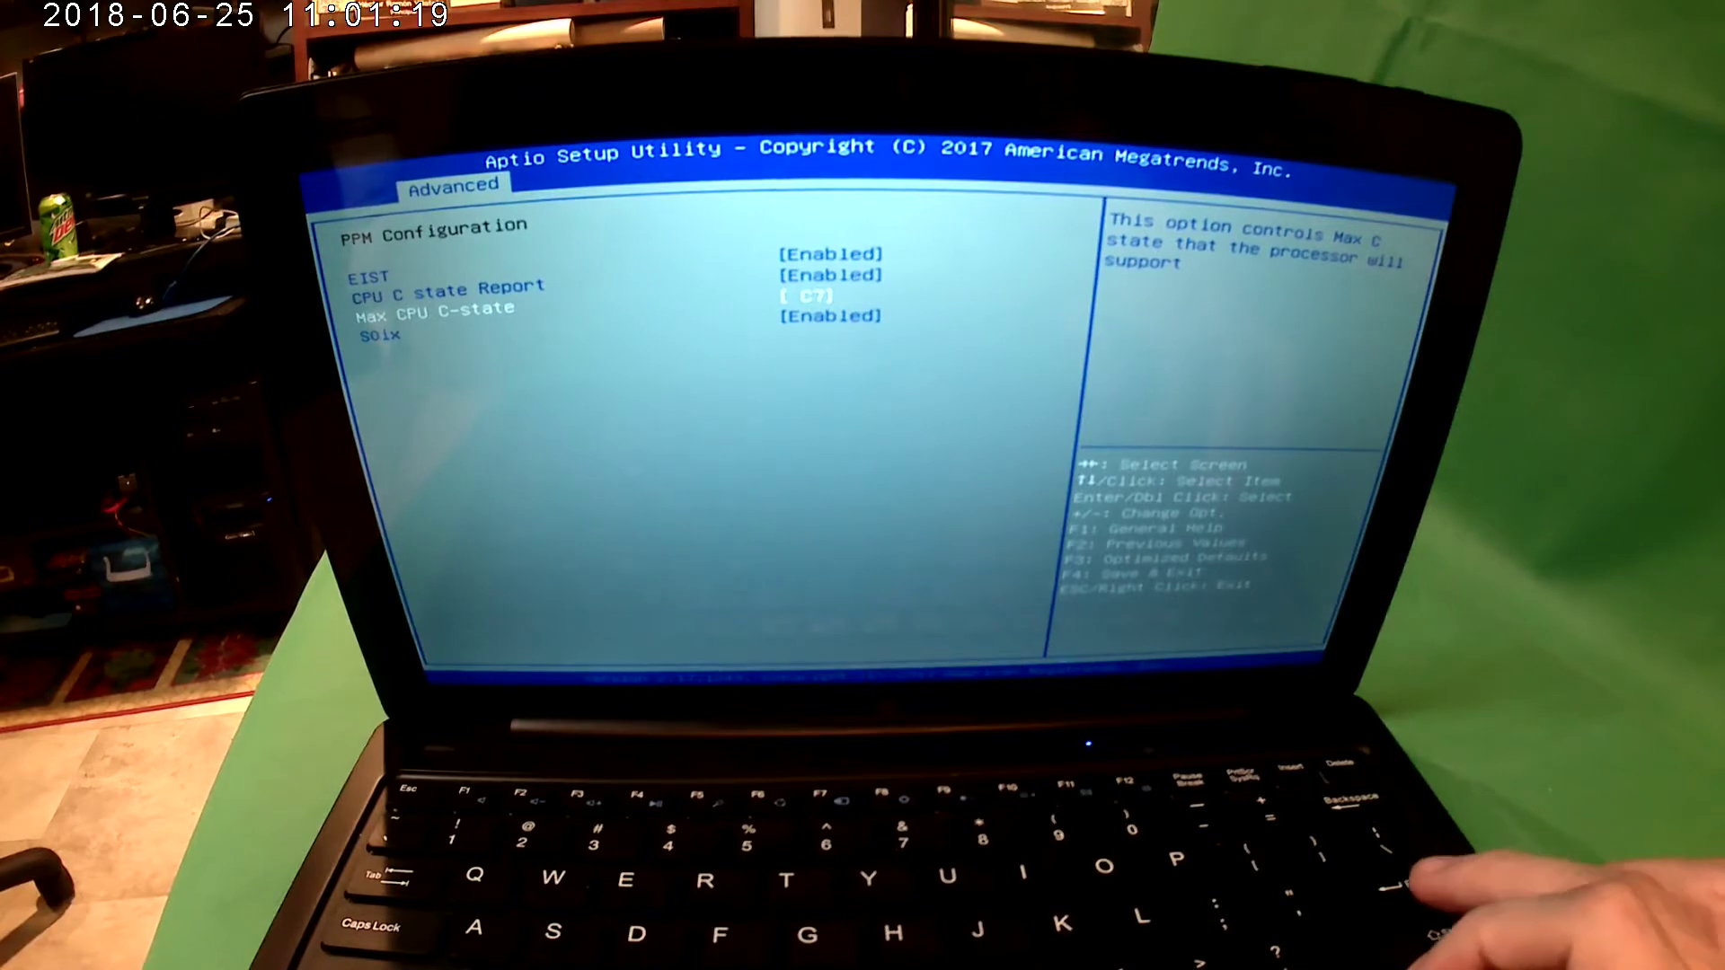
pyautogui.press('Return')
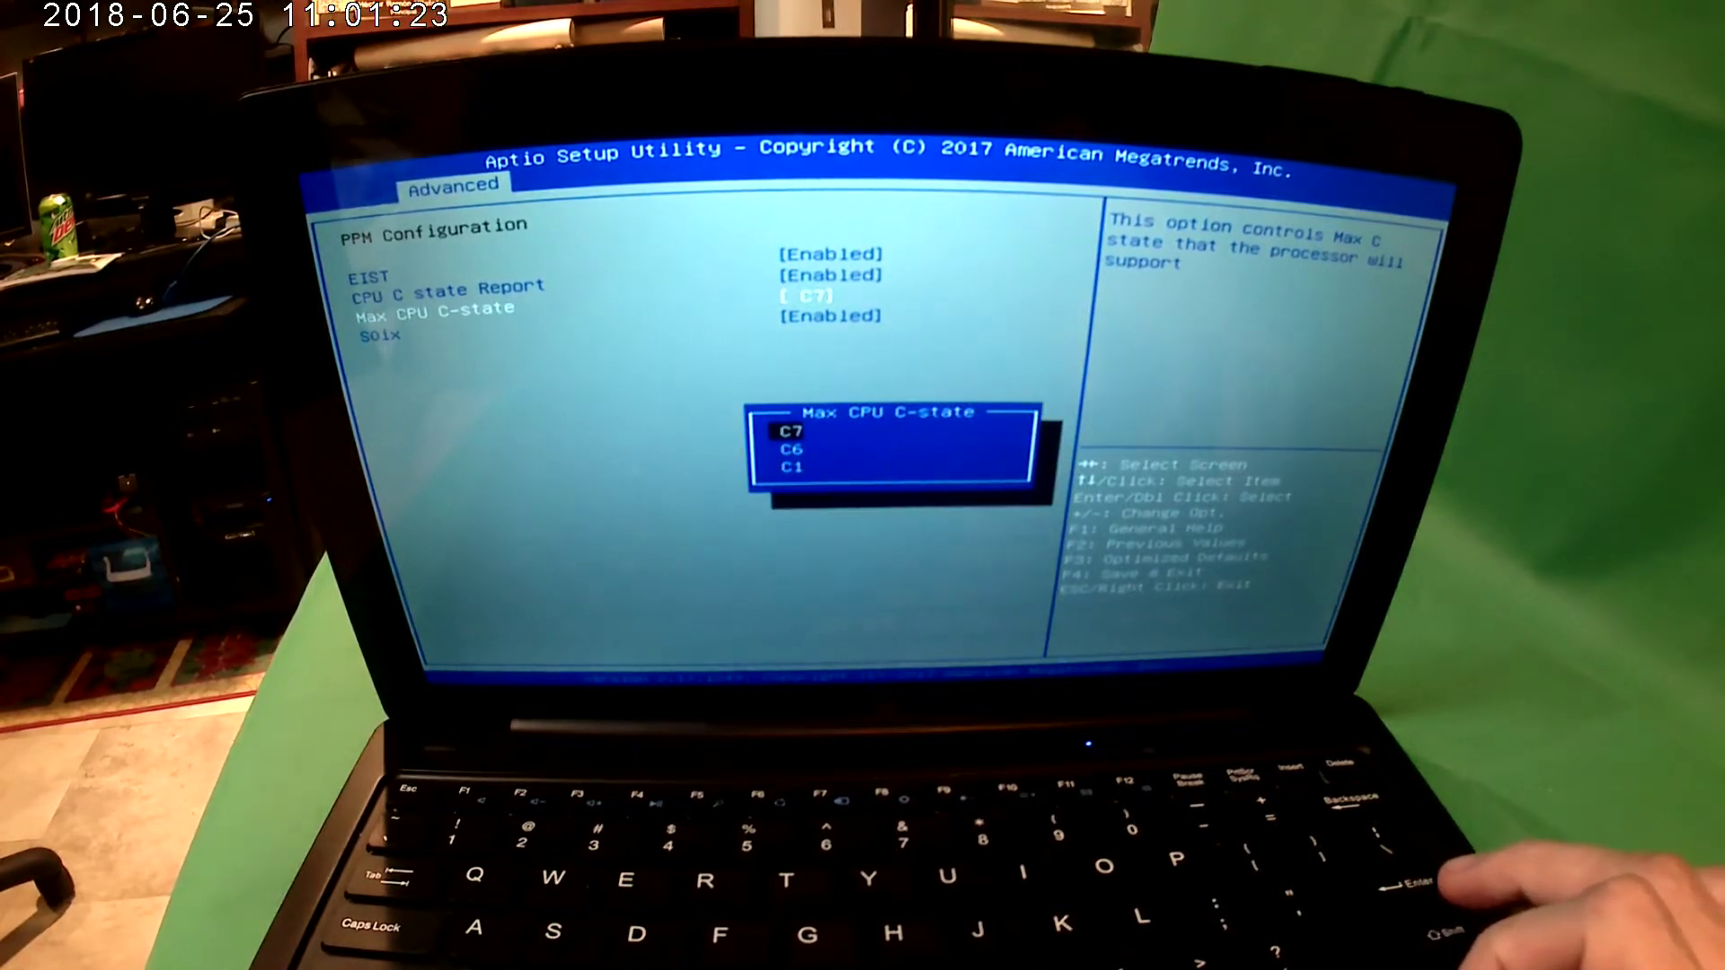
pyautogui.press('Down')
pyautogui.press('Down')
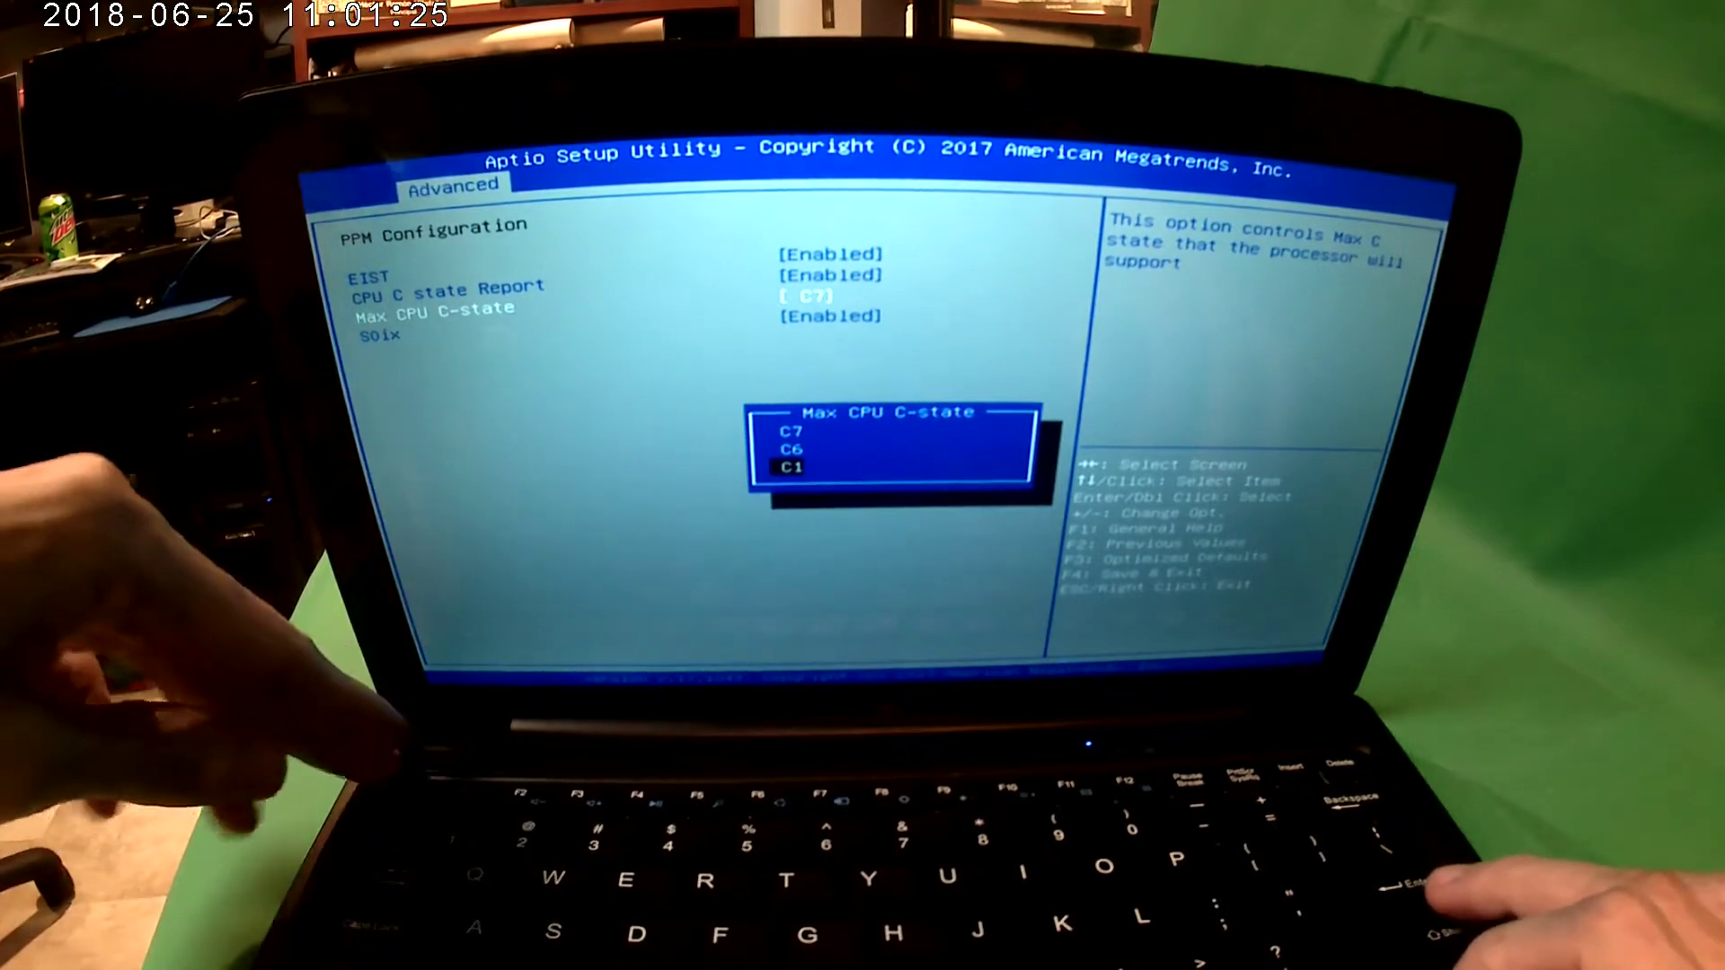
pyautogui.press('Escape')
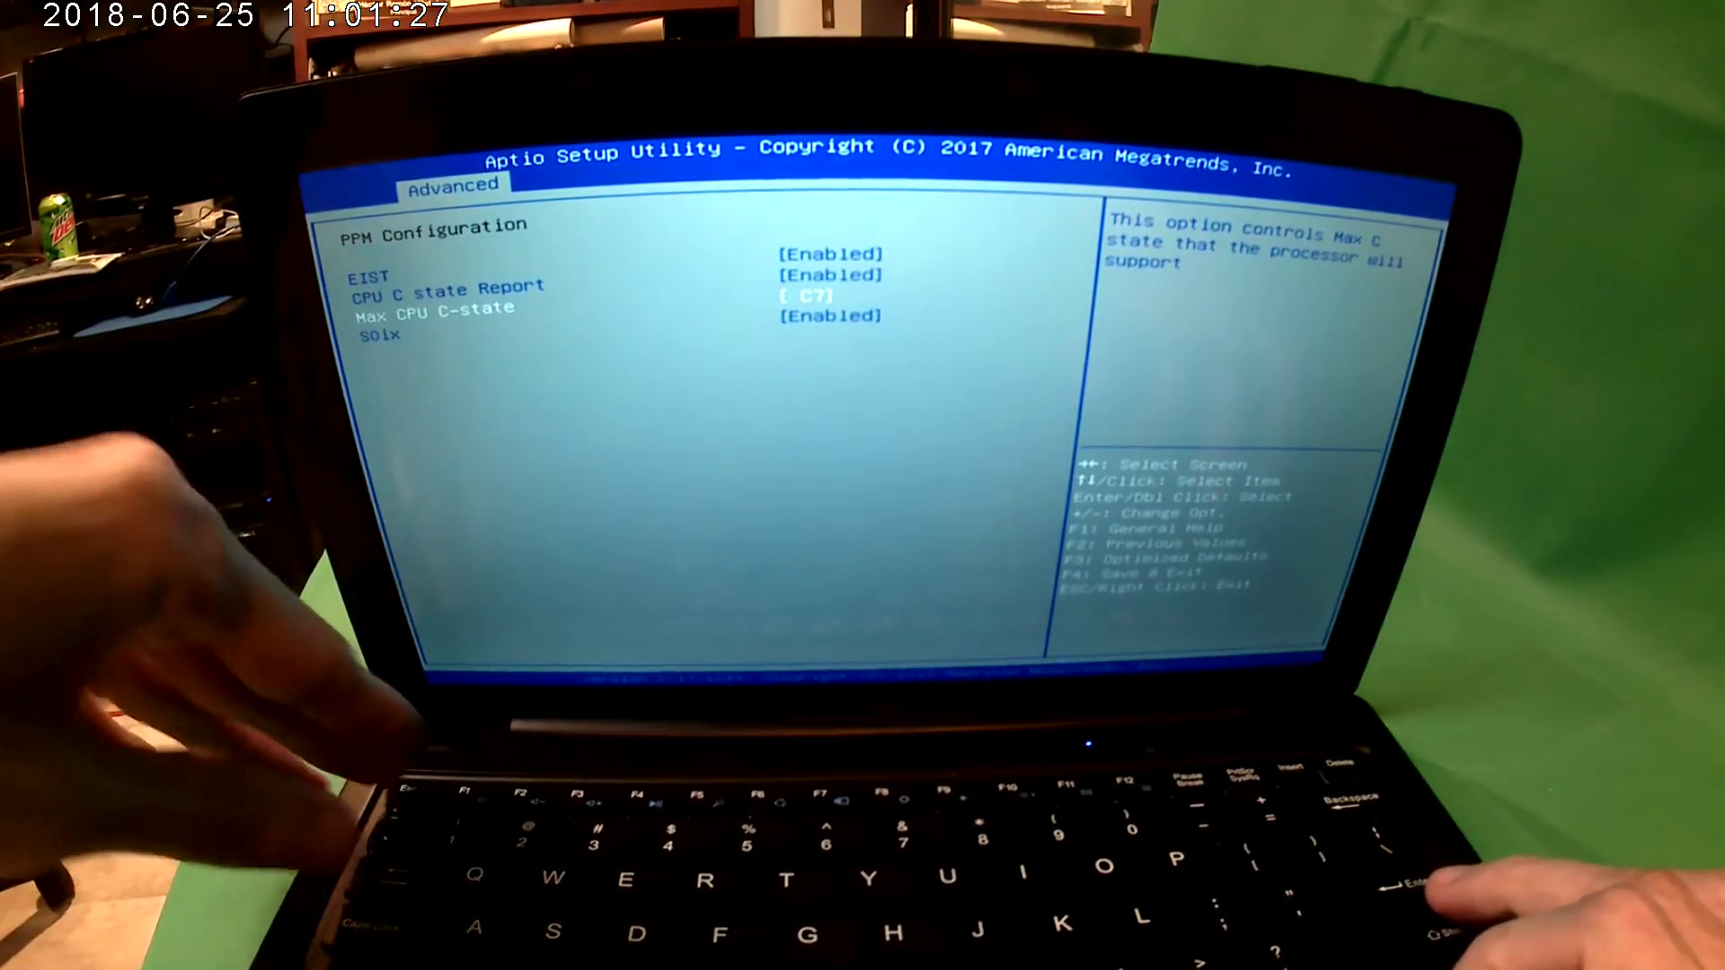
# Step: Reopen the Max CPU C-state choices, previewing C6 and C1, leave C7, and move to S0ix
pyautogui.press('Down')
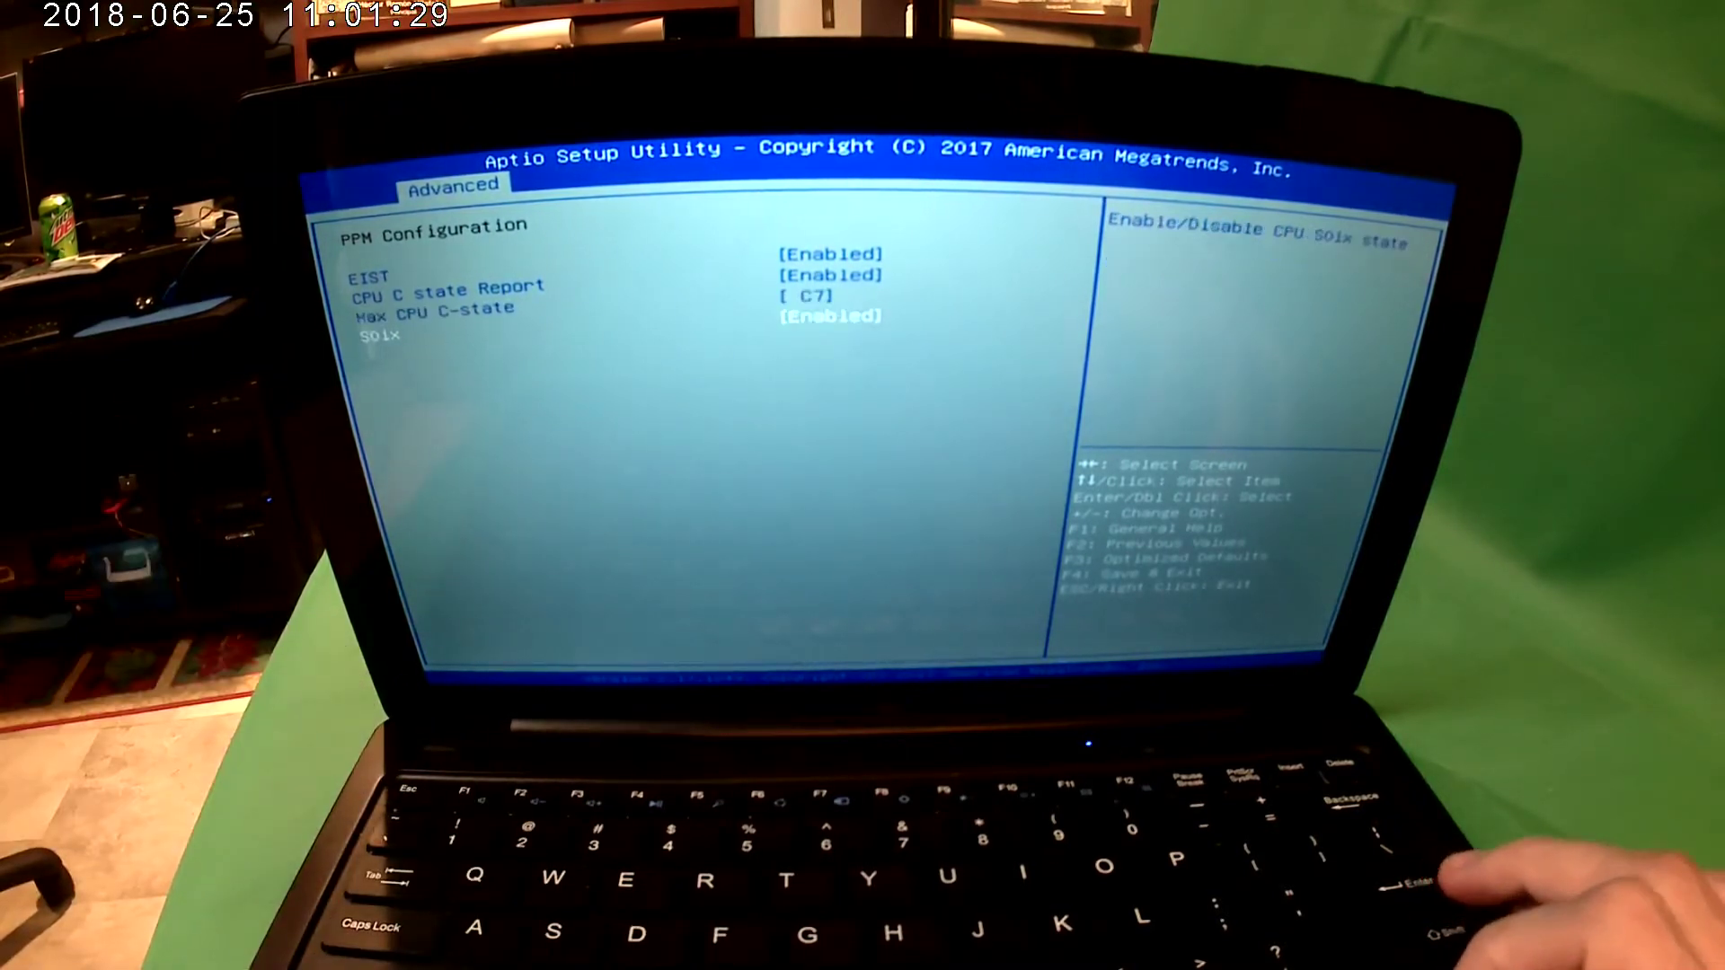
pyautogui.press('Up')
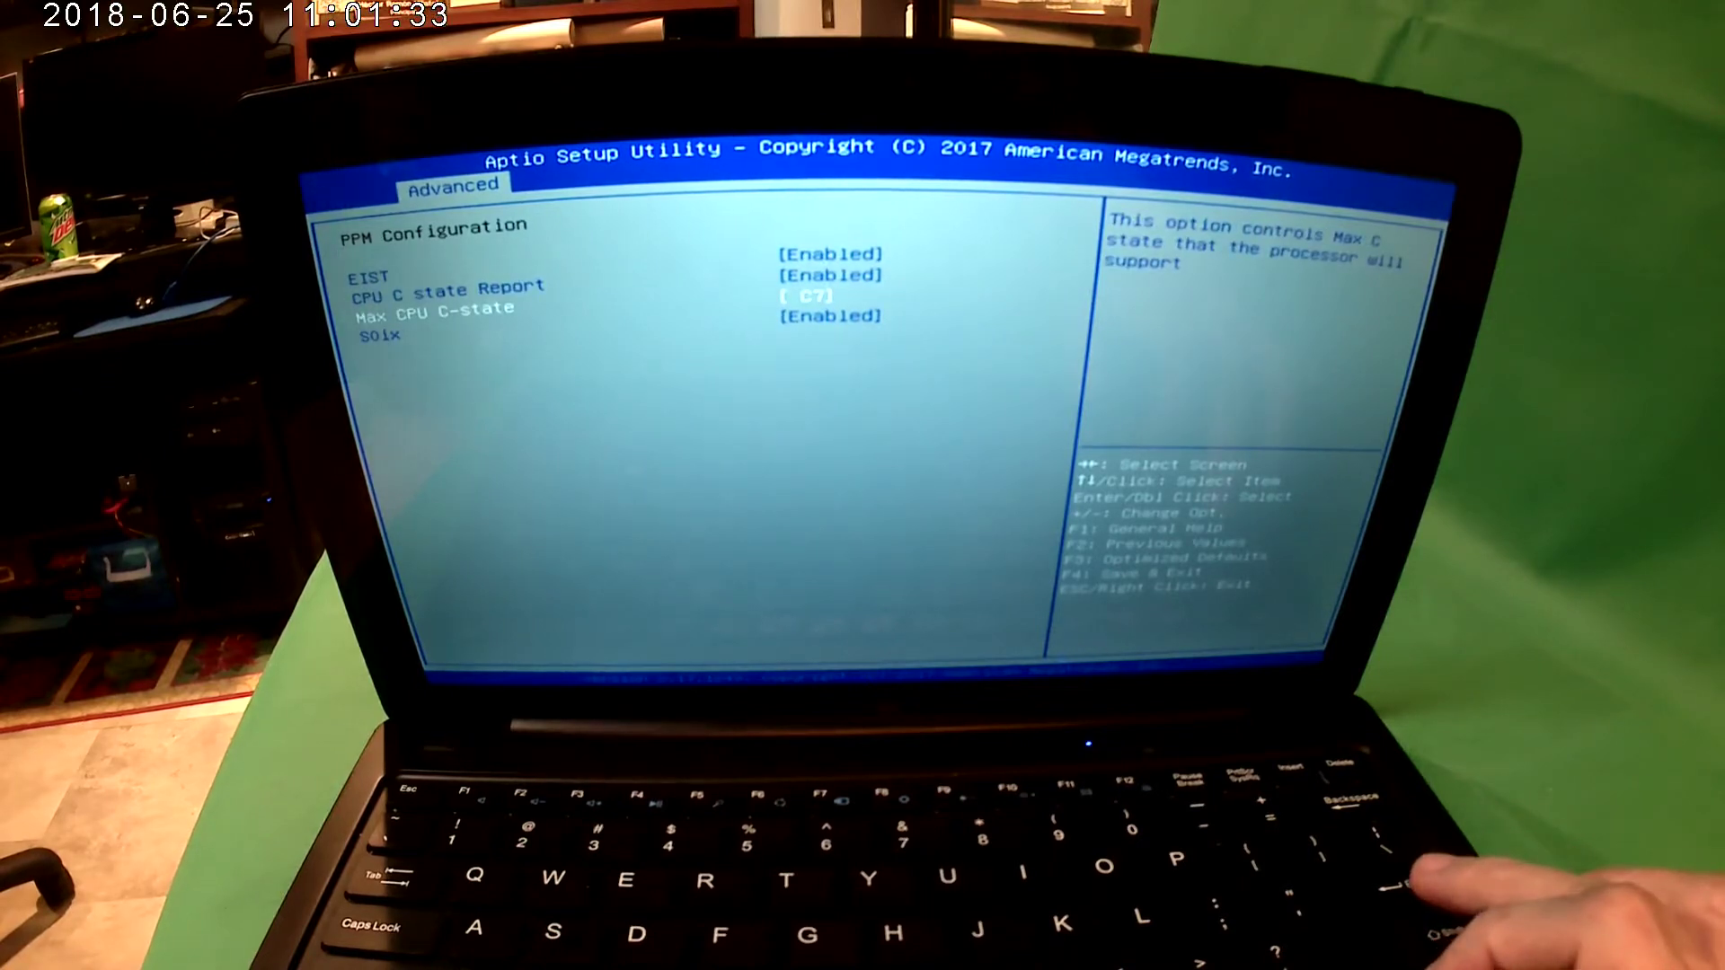
pyautogui.press('Return')
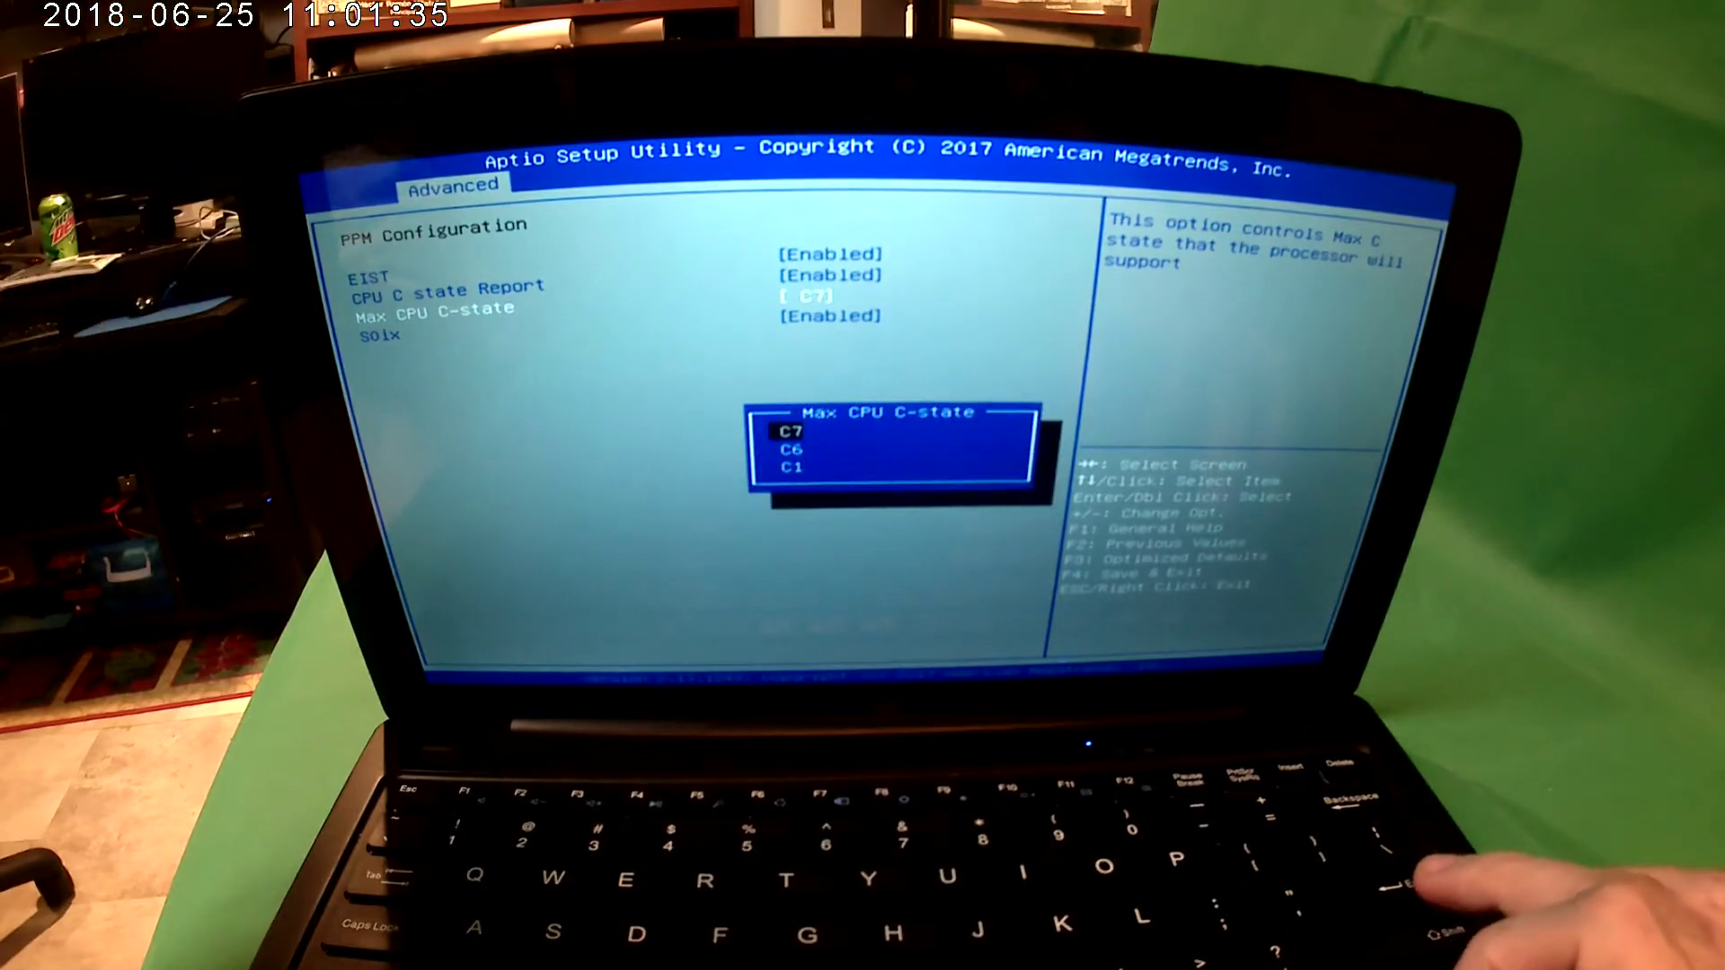
pyautogui.press('Down')
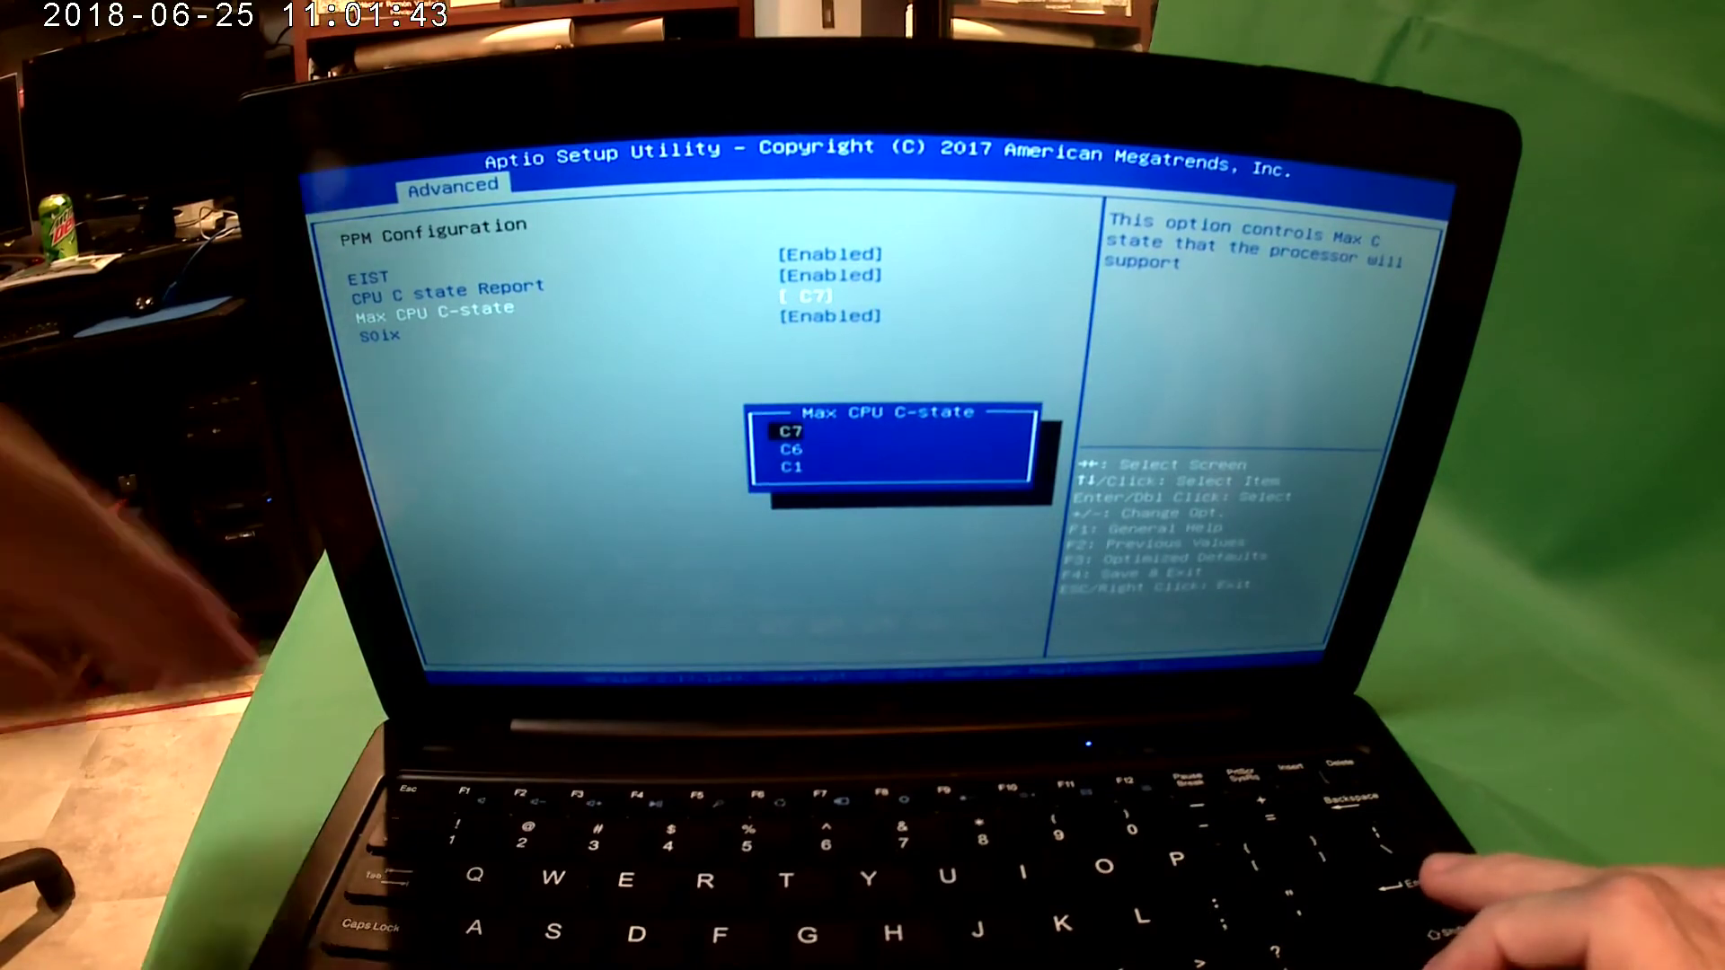
pyautogui.press('Return')
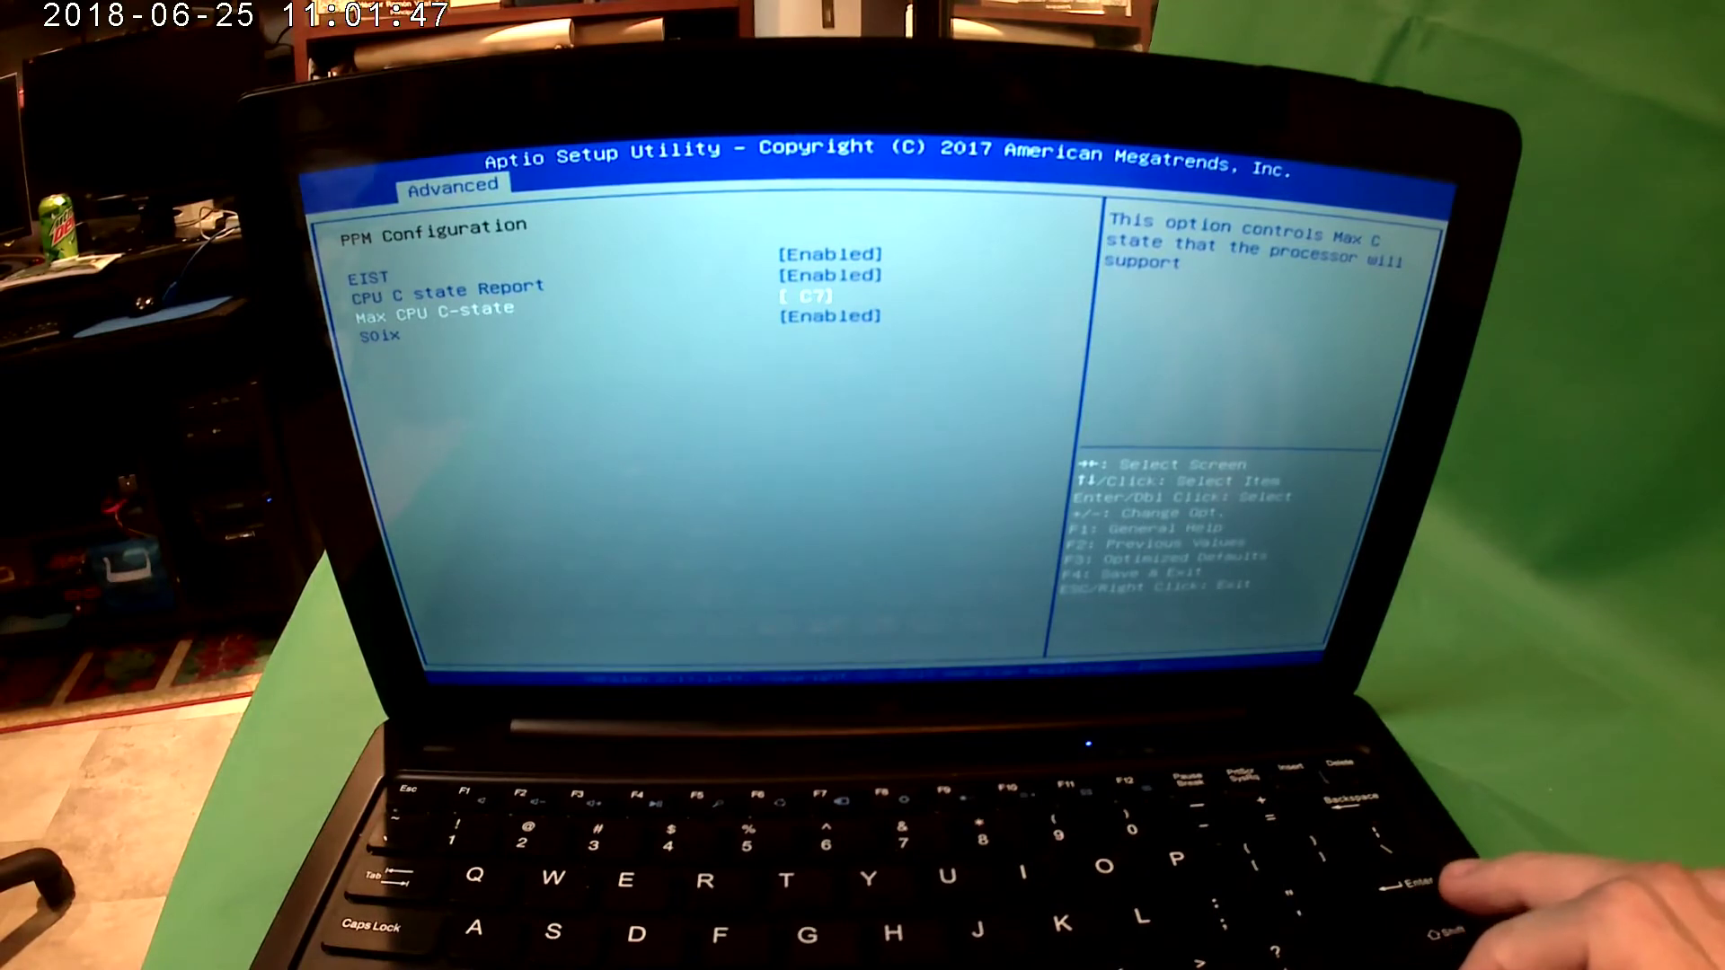
pyautogui.press('Return')
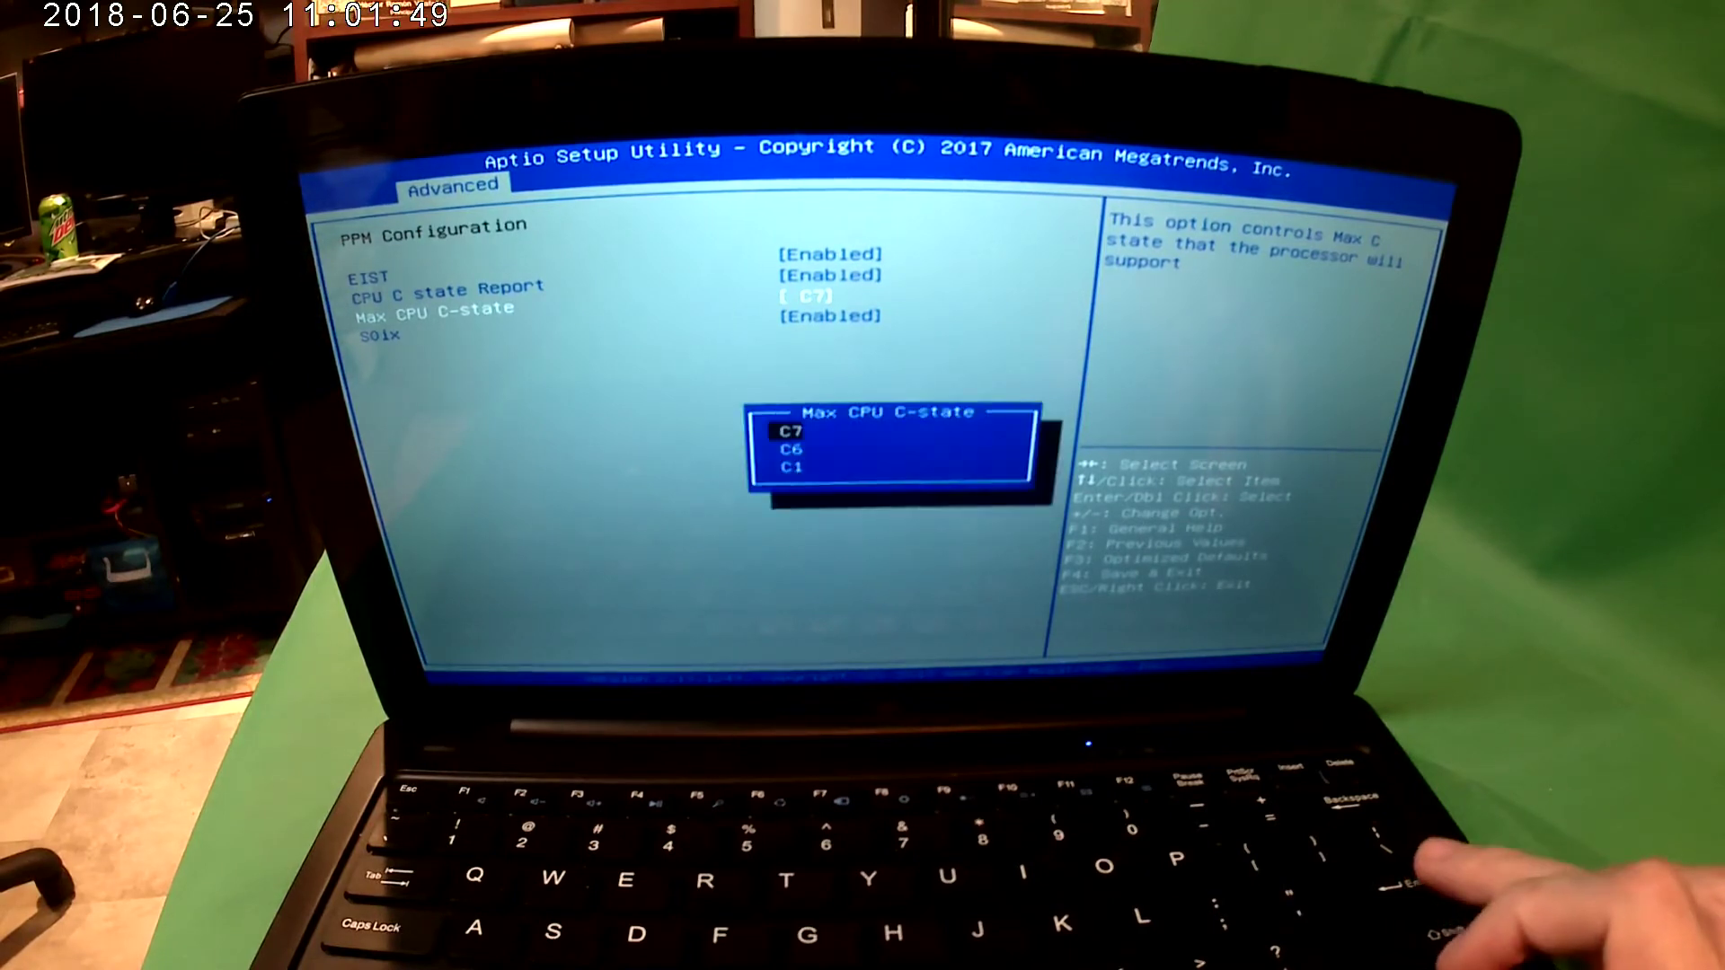
pyautogui.press('Return')
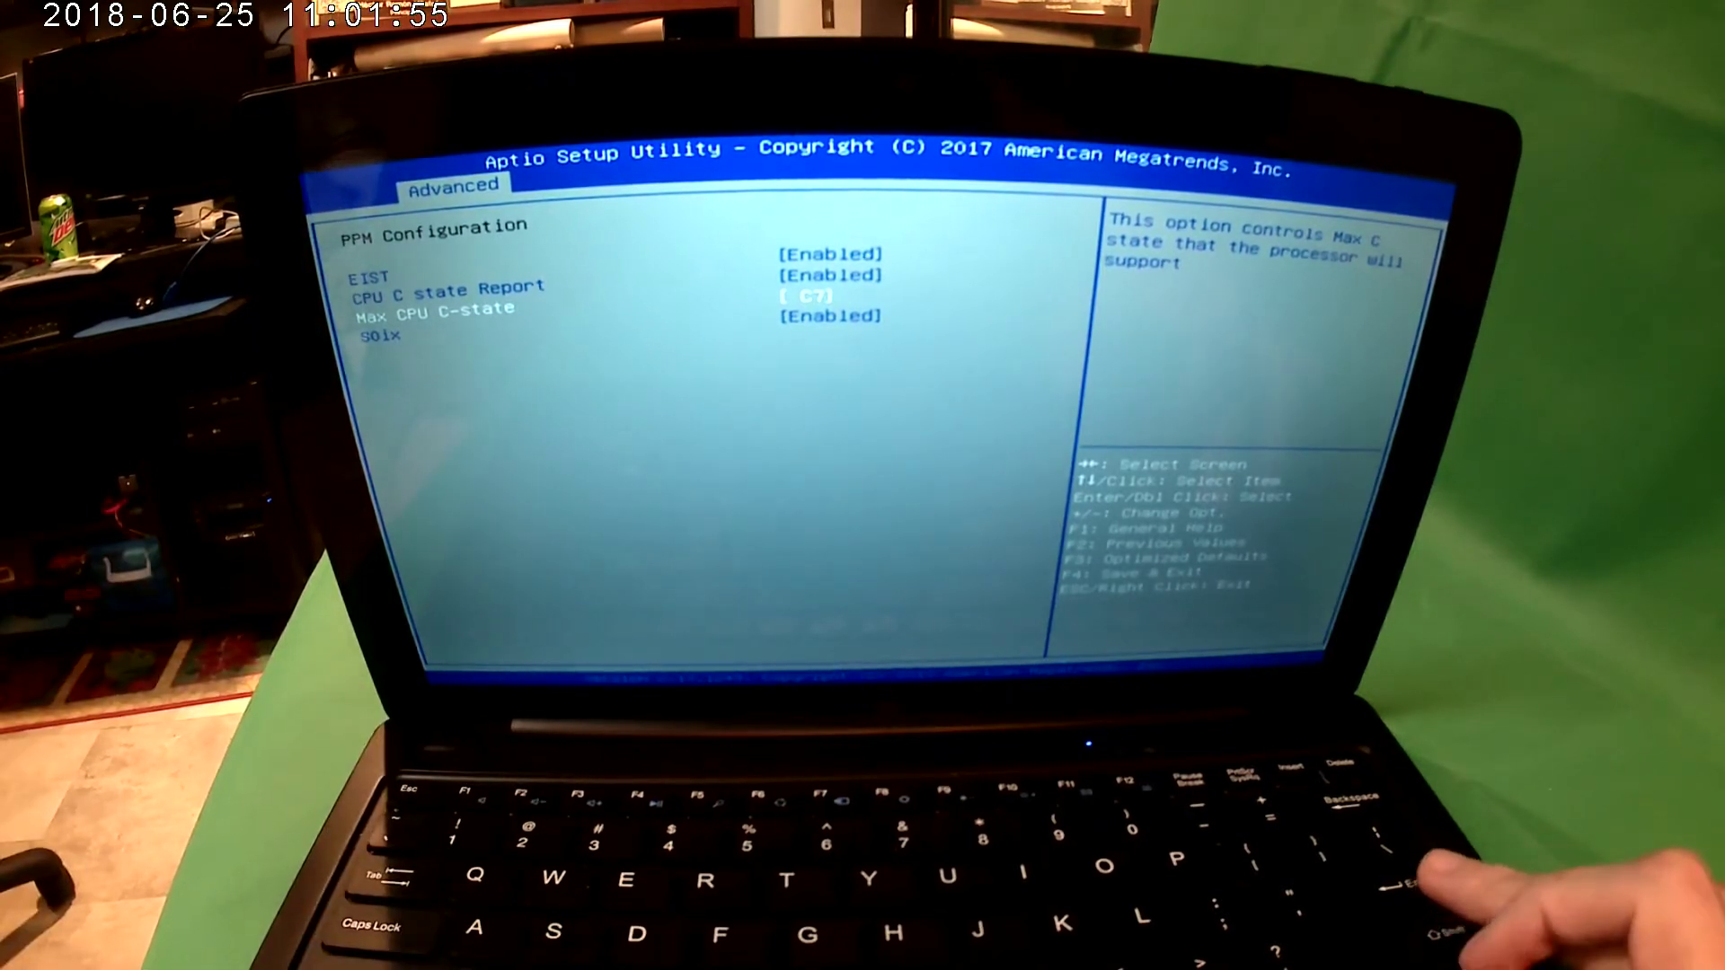
pyautogui.press('Return')
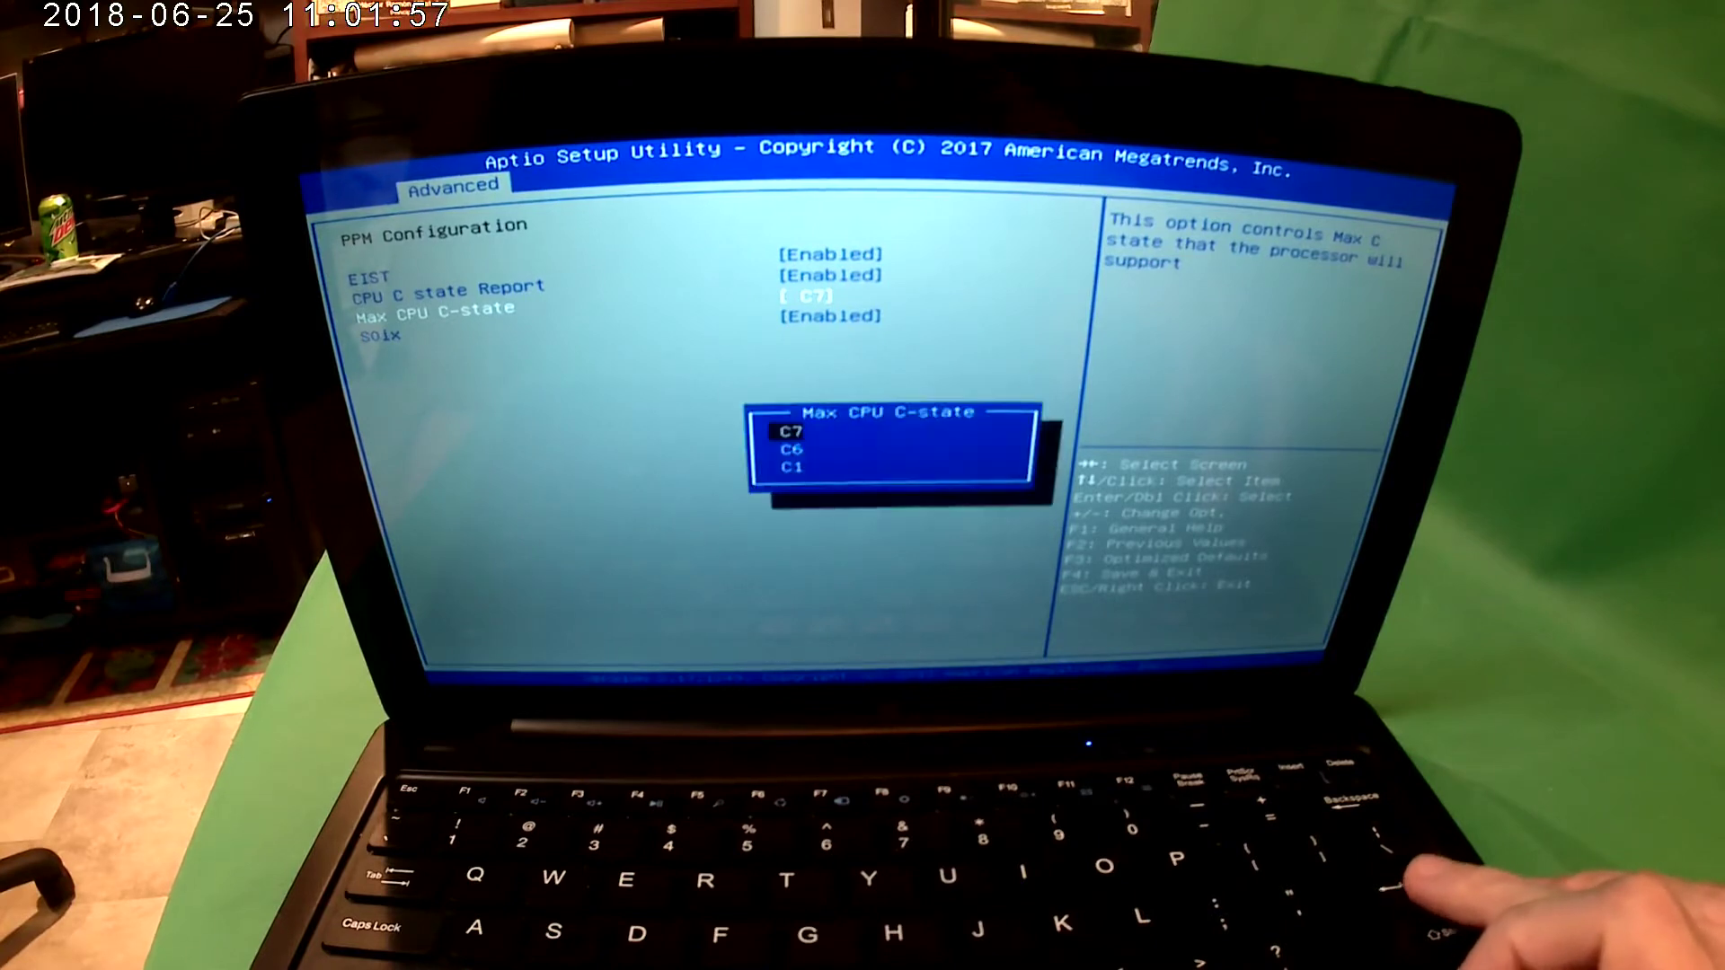
pyautogui.press('Down')
pyautogui.press('Down')
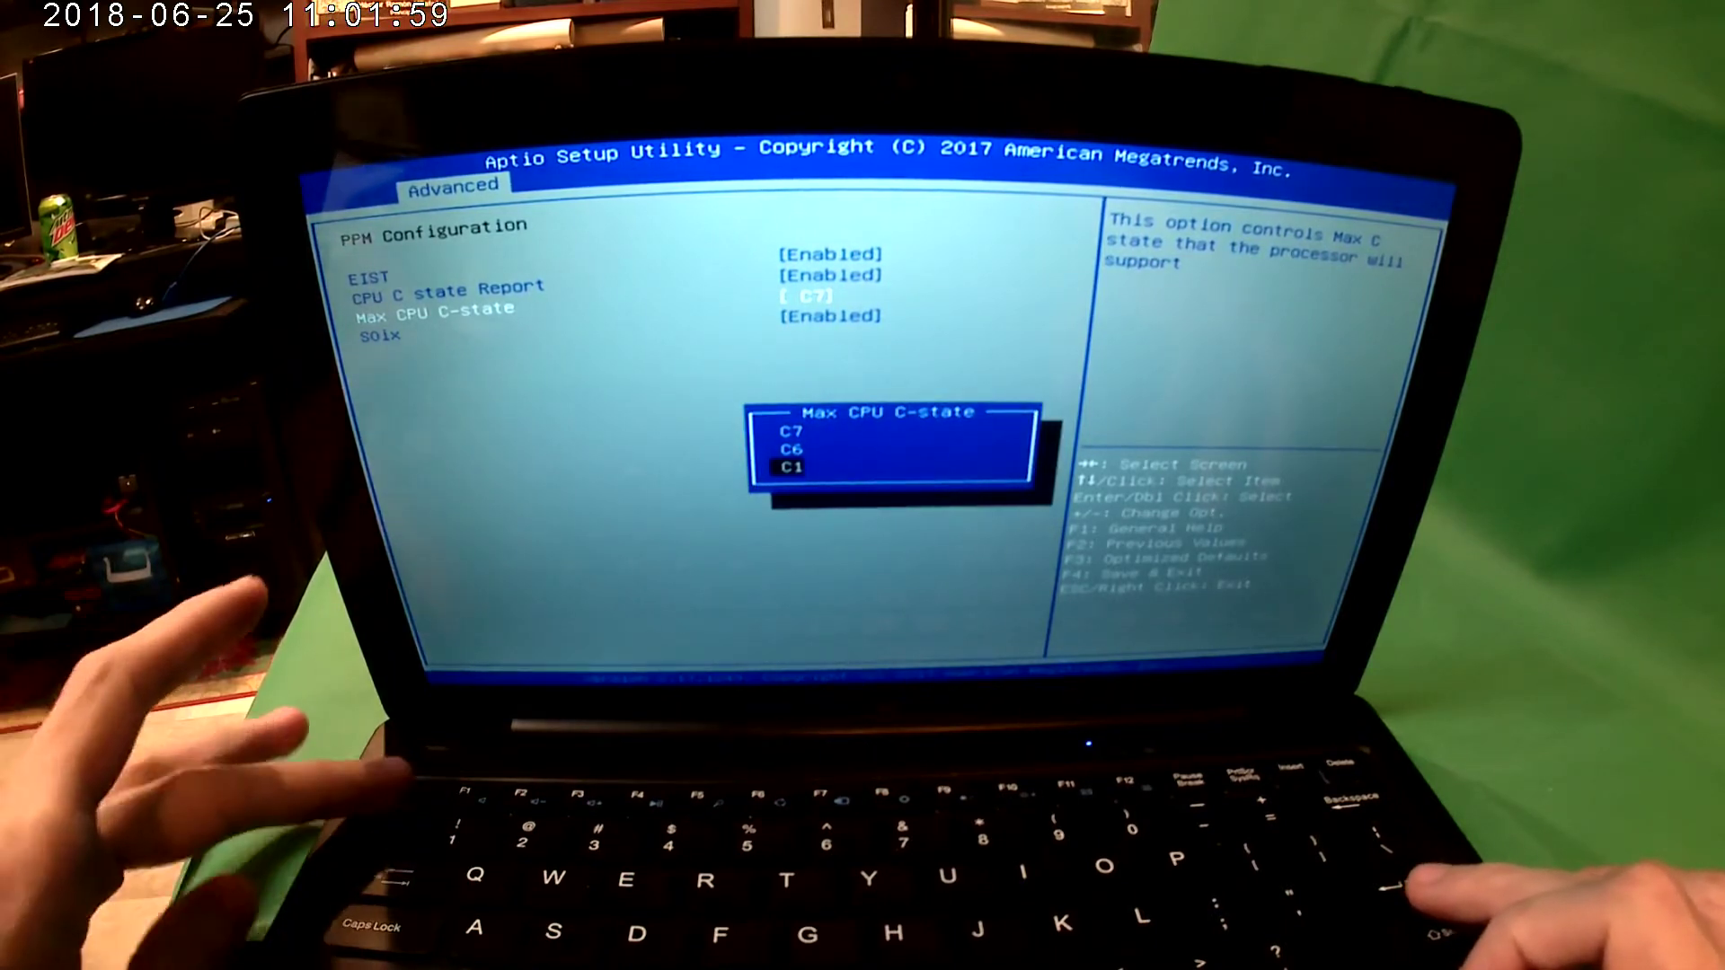
pyautogui.press('Return')
pyautogui.press('Down')
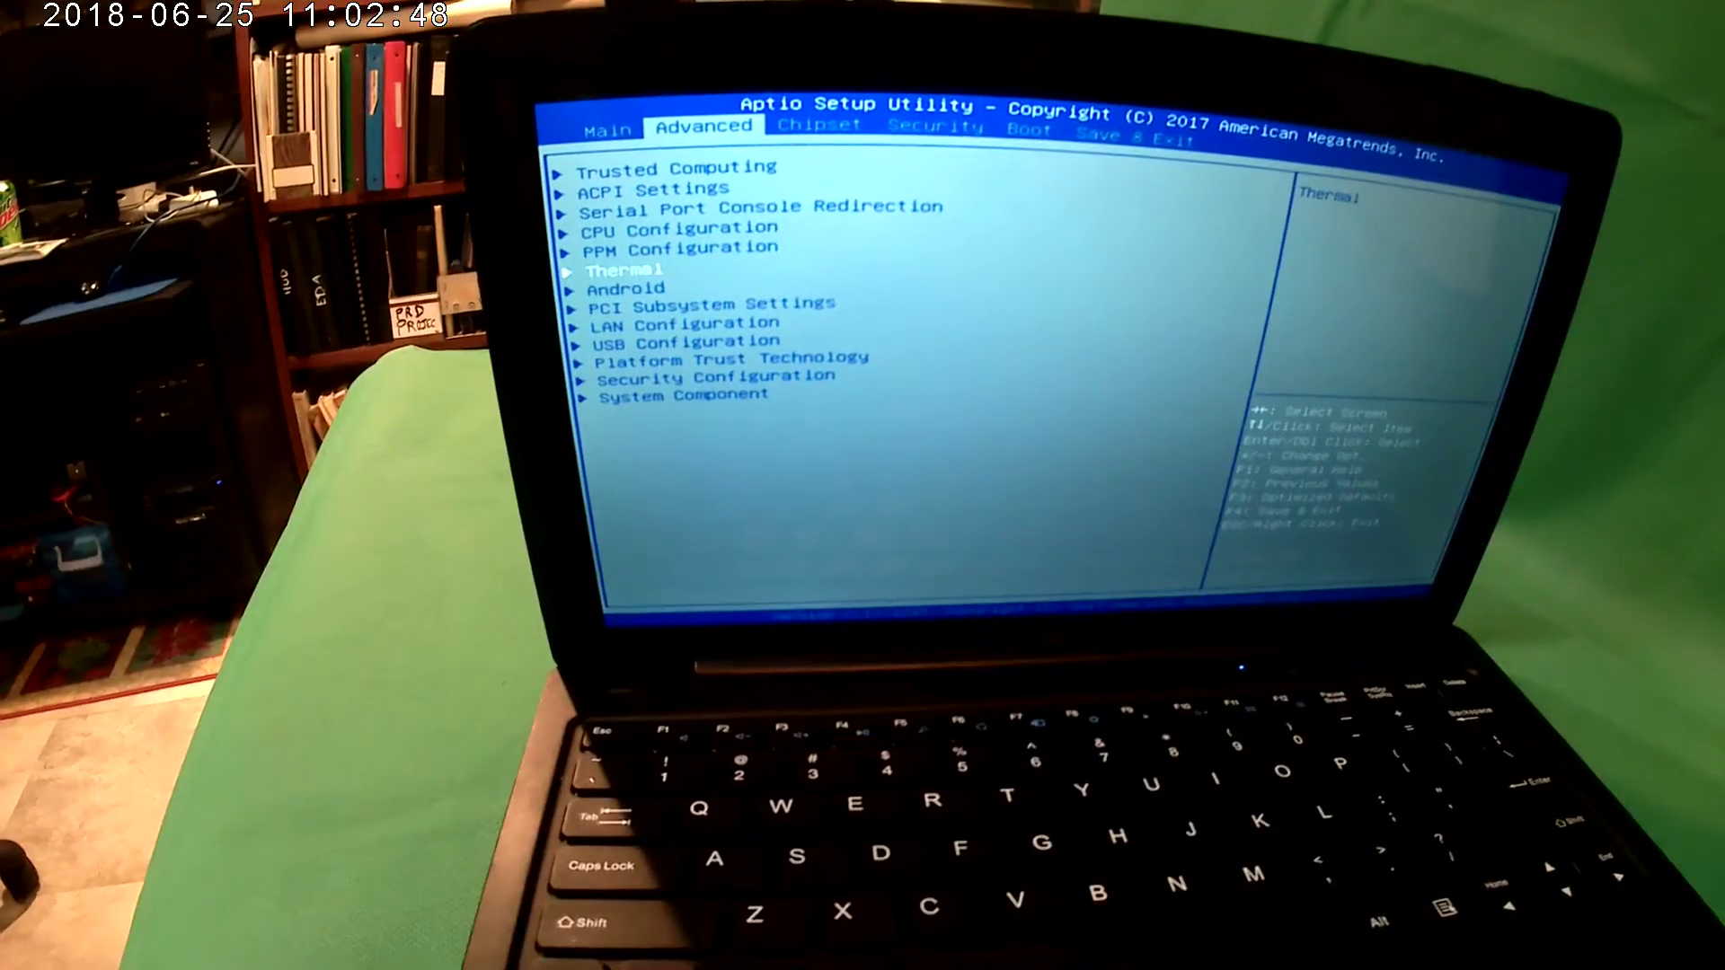
# Step: Go into Thermal, then Thermal Configuration, to show the DPTF trip-point parameters
pyautogui.press('Return')
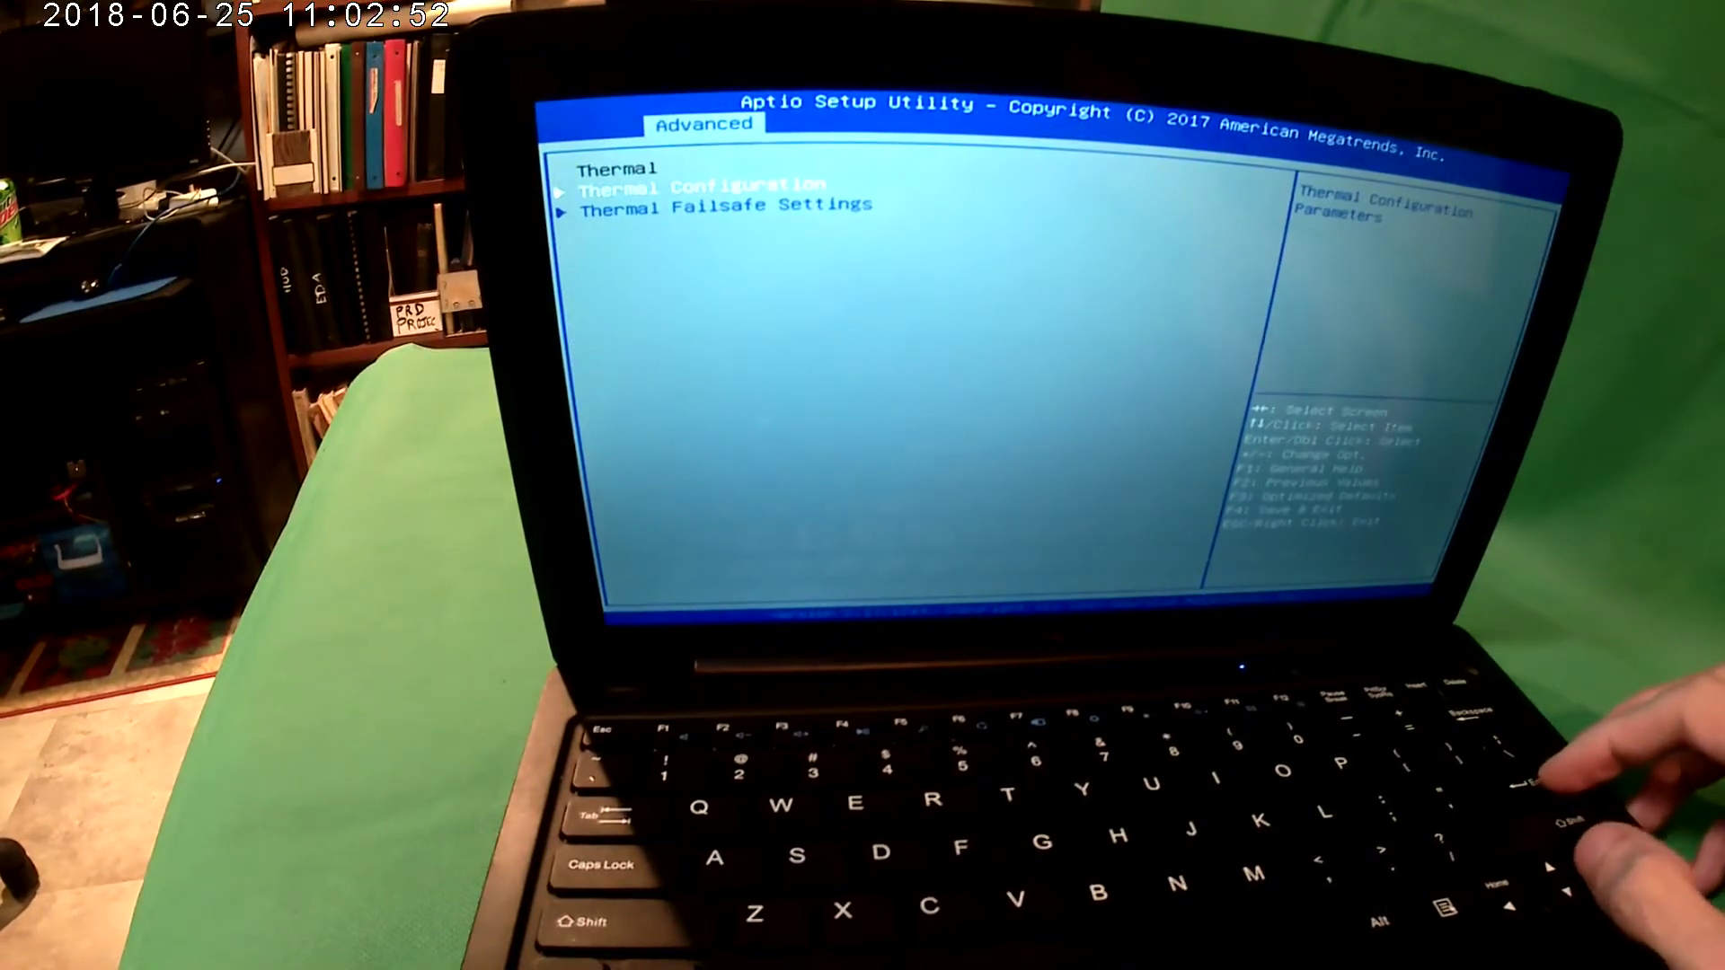
pyautogui.press('Return')
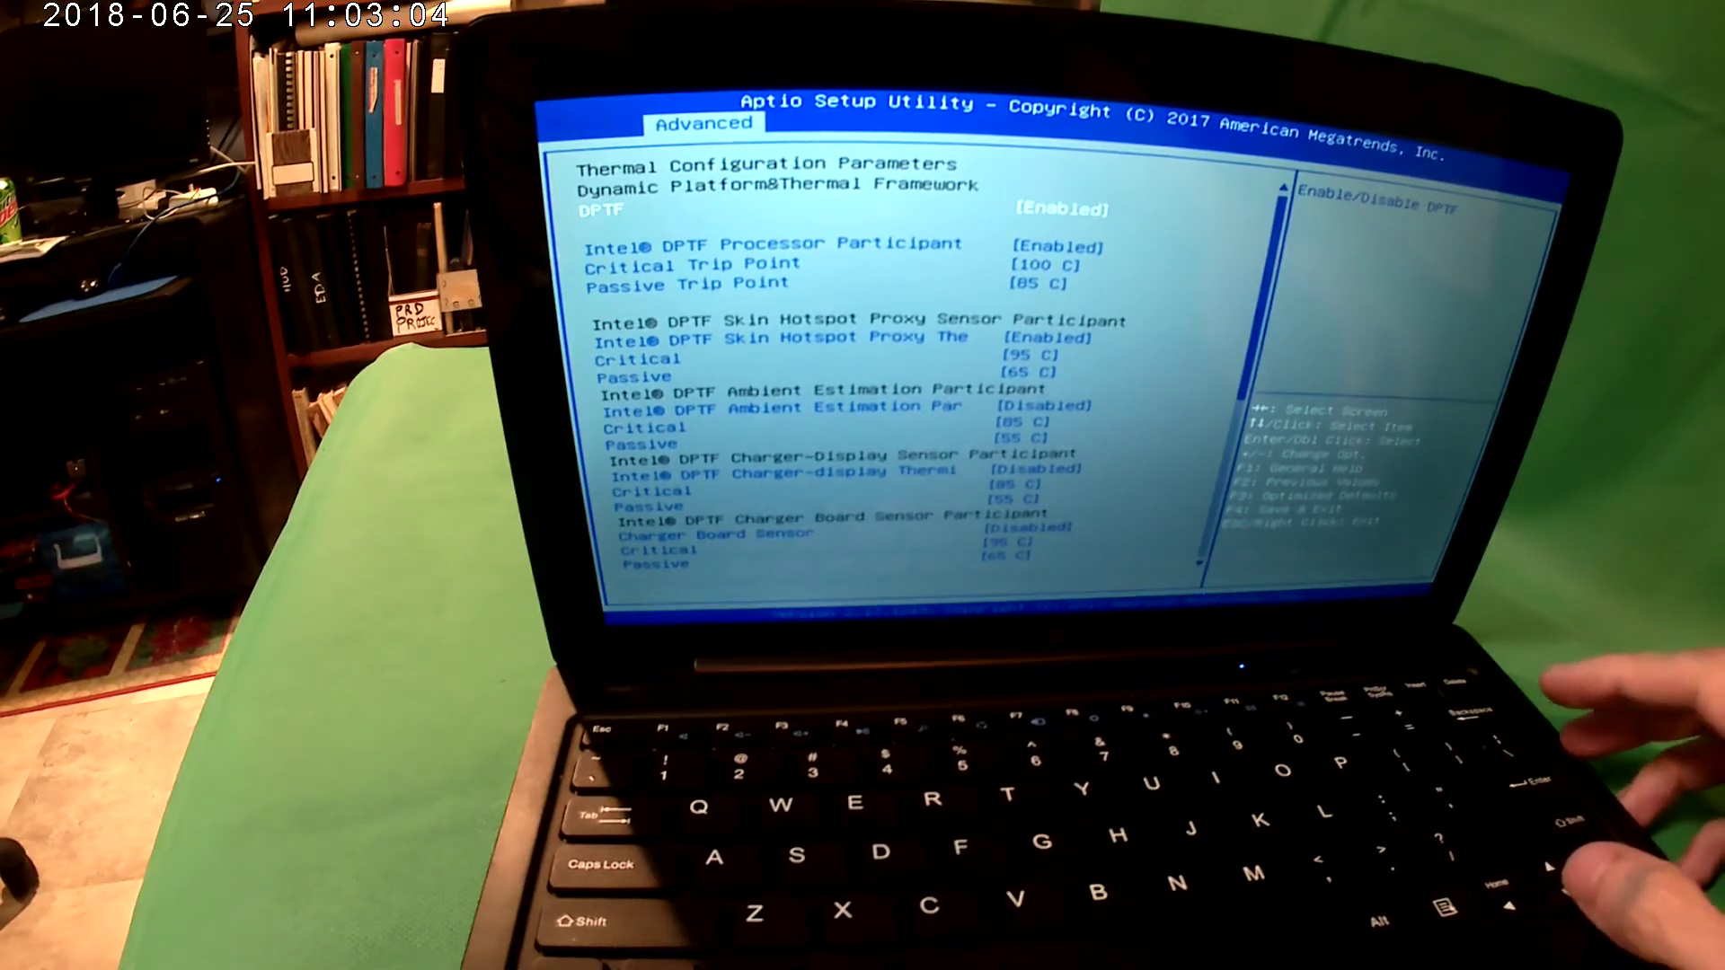
pyautogui.press('Down')
pyautogui.press('Down')
pyautogui.press('Down')
pyautogui.press('Down')
pyautogui.press('Down')
pyautogui.press('Down')
pyautogui.press('Down')
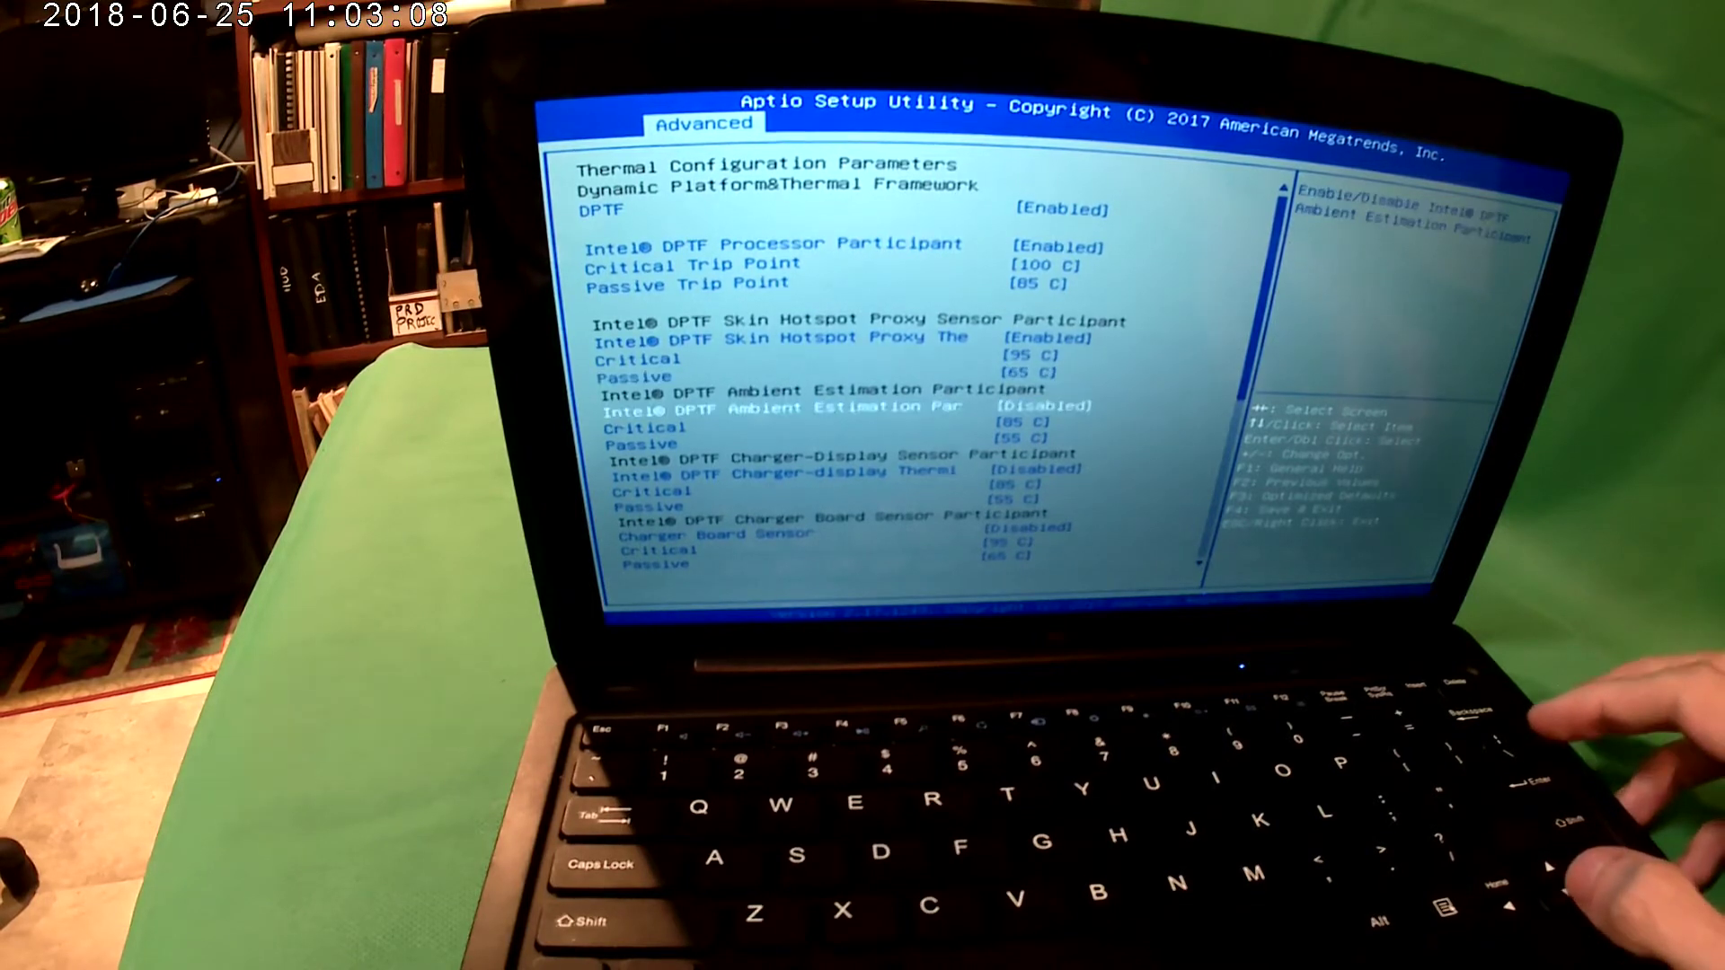
pyautogui.press('Down')
pyautogui.press('Down')
pyautogui.press('Down')
pyautogui.press('Down')
pyautogui.press('Down')
pyautogui.press('Down')
pyautogui.press('Down')
pyautogui.press('Down')
pyautogui.press('Down')
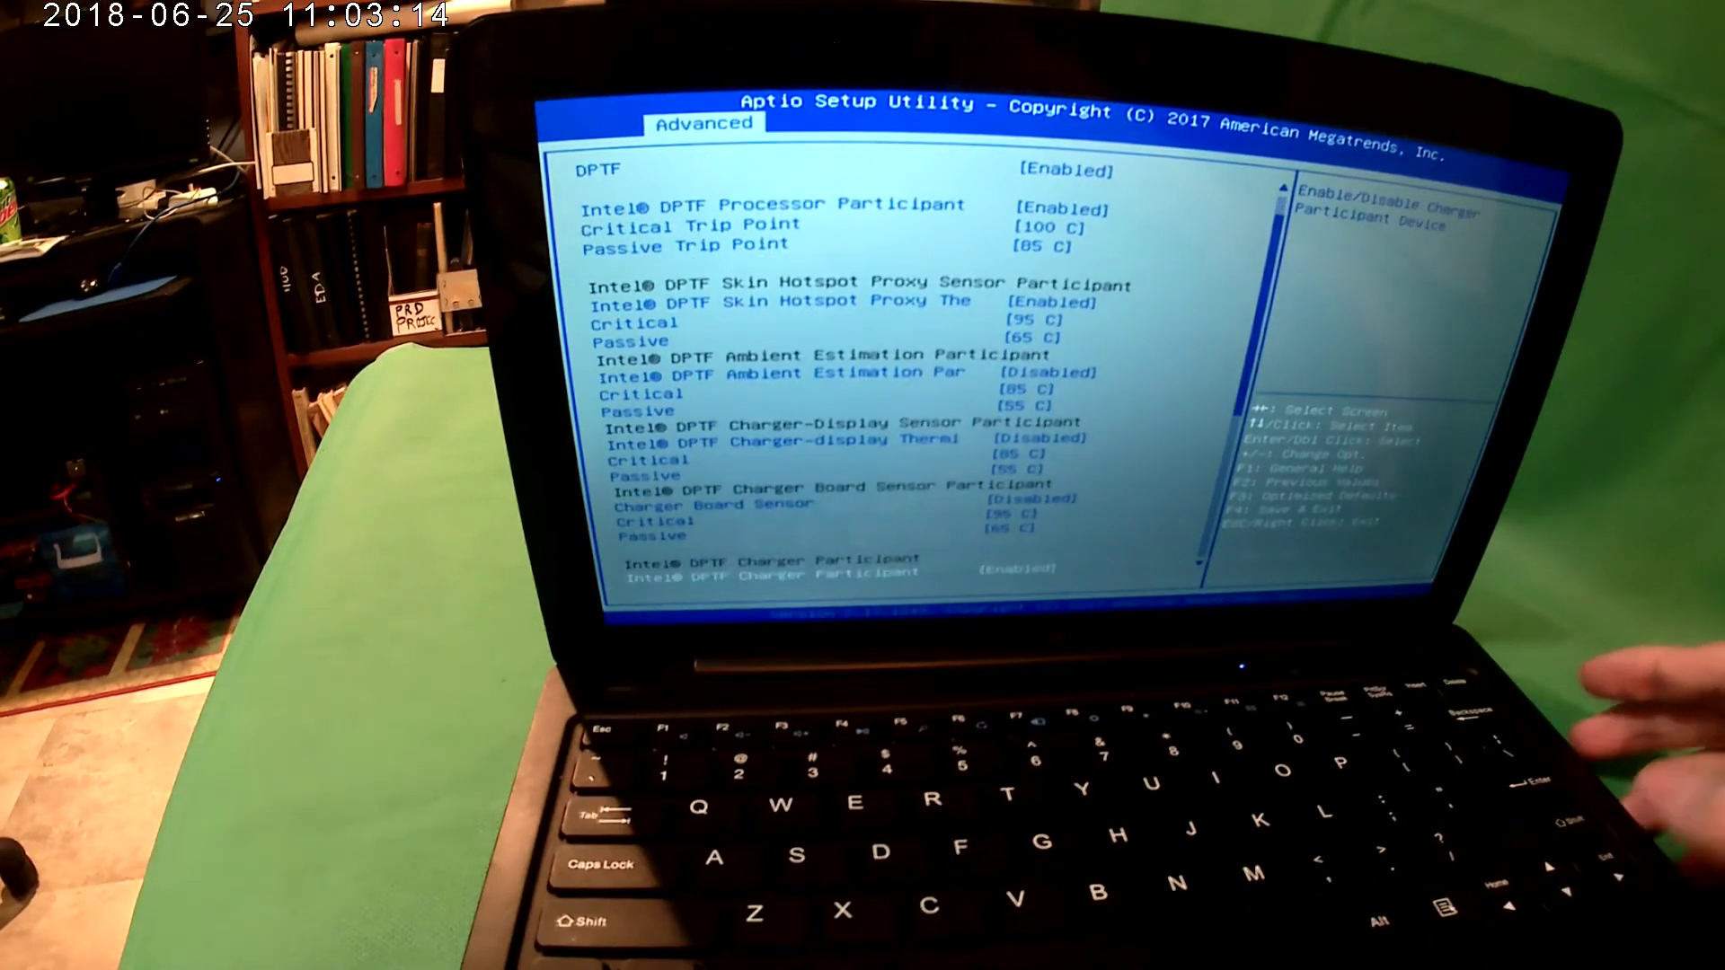
pyautogui.press('Down')
pyautogui.press('Down')
pyautogui.press('Down')
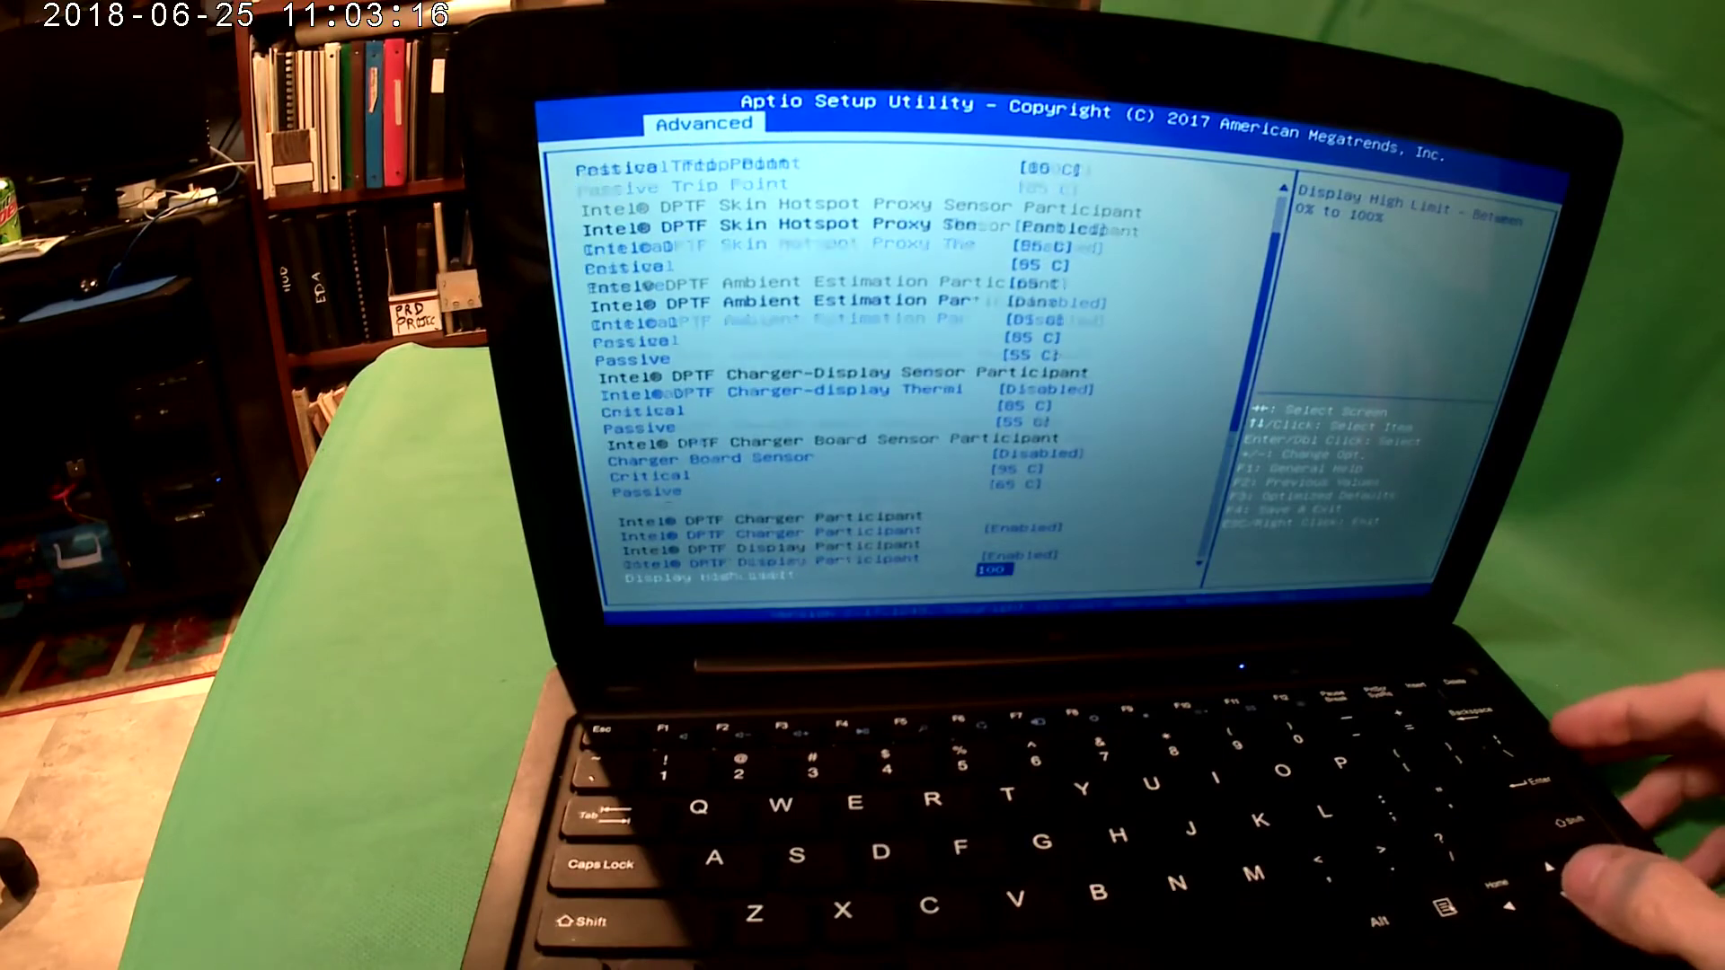
pyautogui.press('Down')
pyautogui.press('Down')
pyautogui.press('Down')
pyautogui.press('Down')
pyautogui.press('Down')
pyautogui.press('Down')
pyautogui.press('Down')
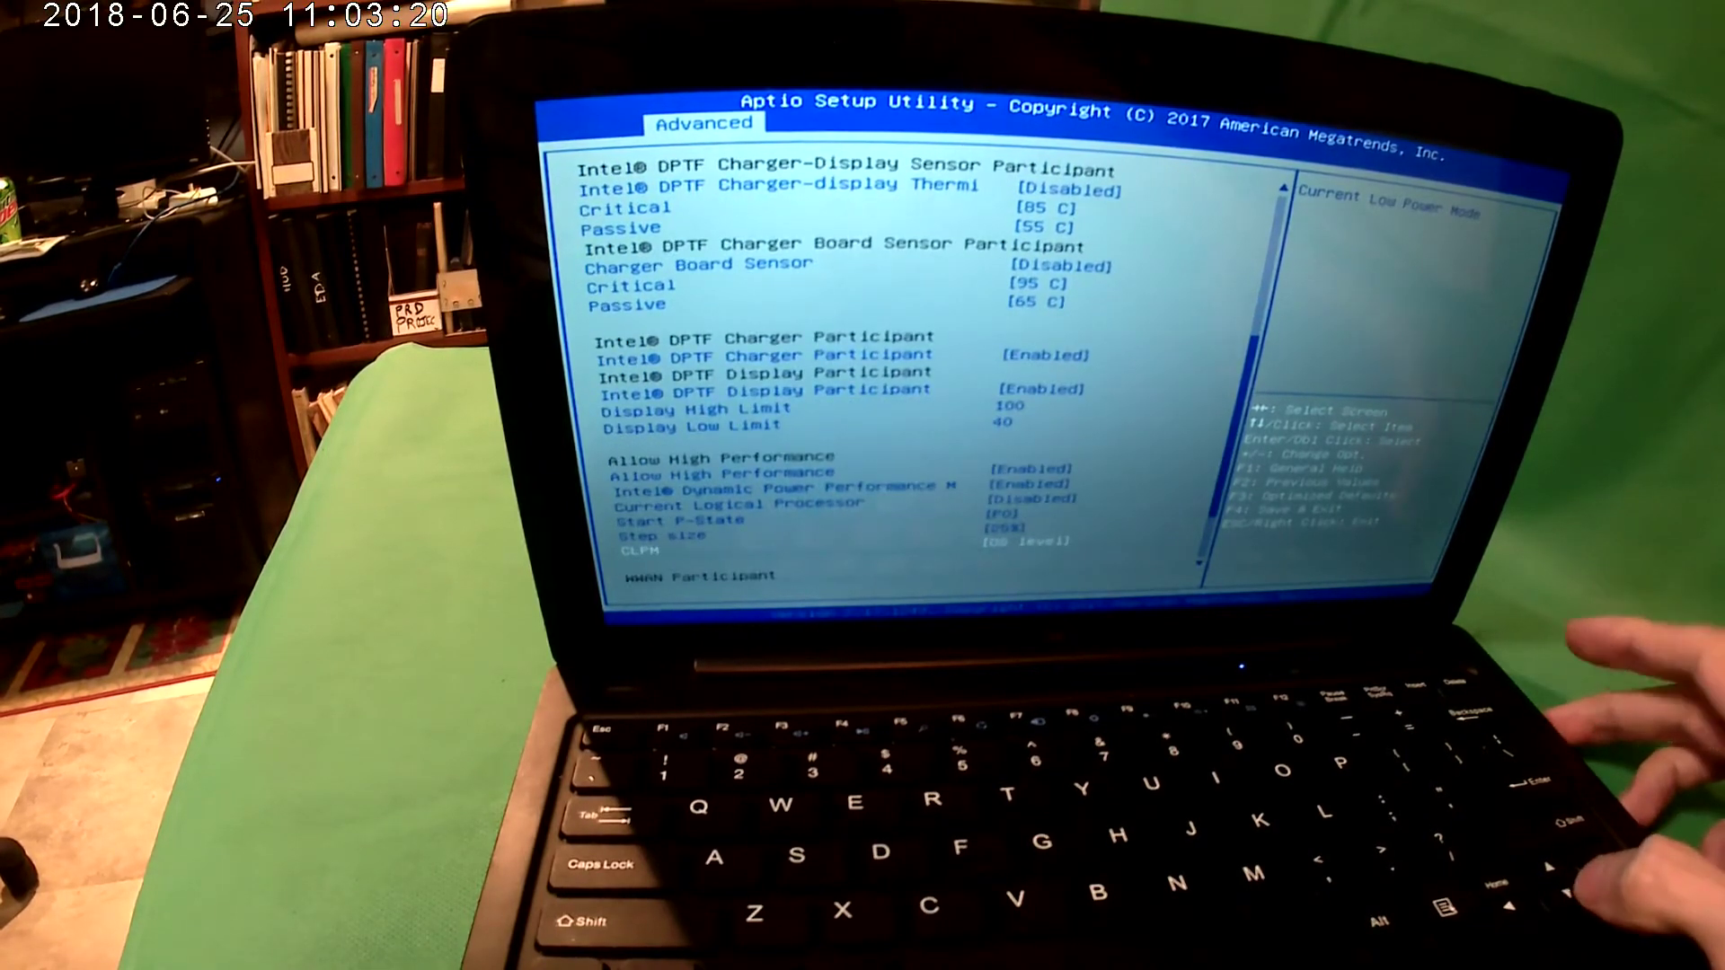
pyautogui.press('Down')
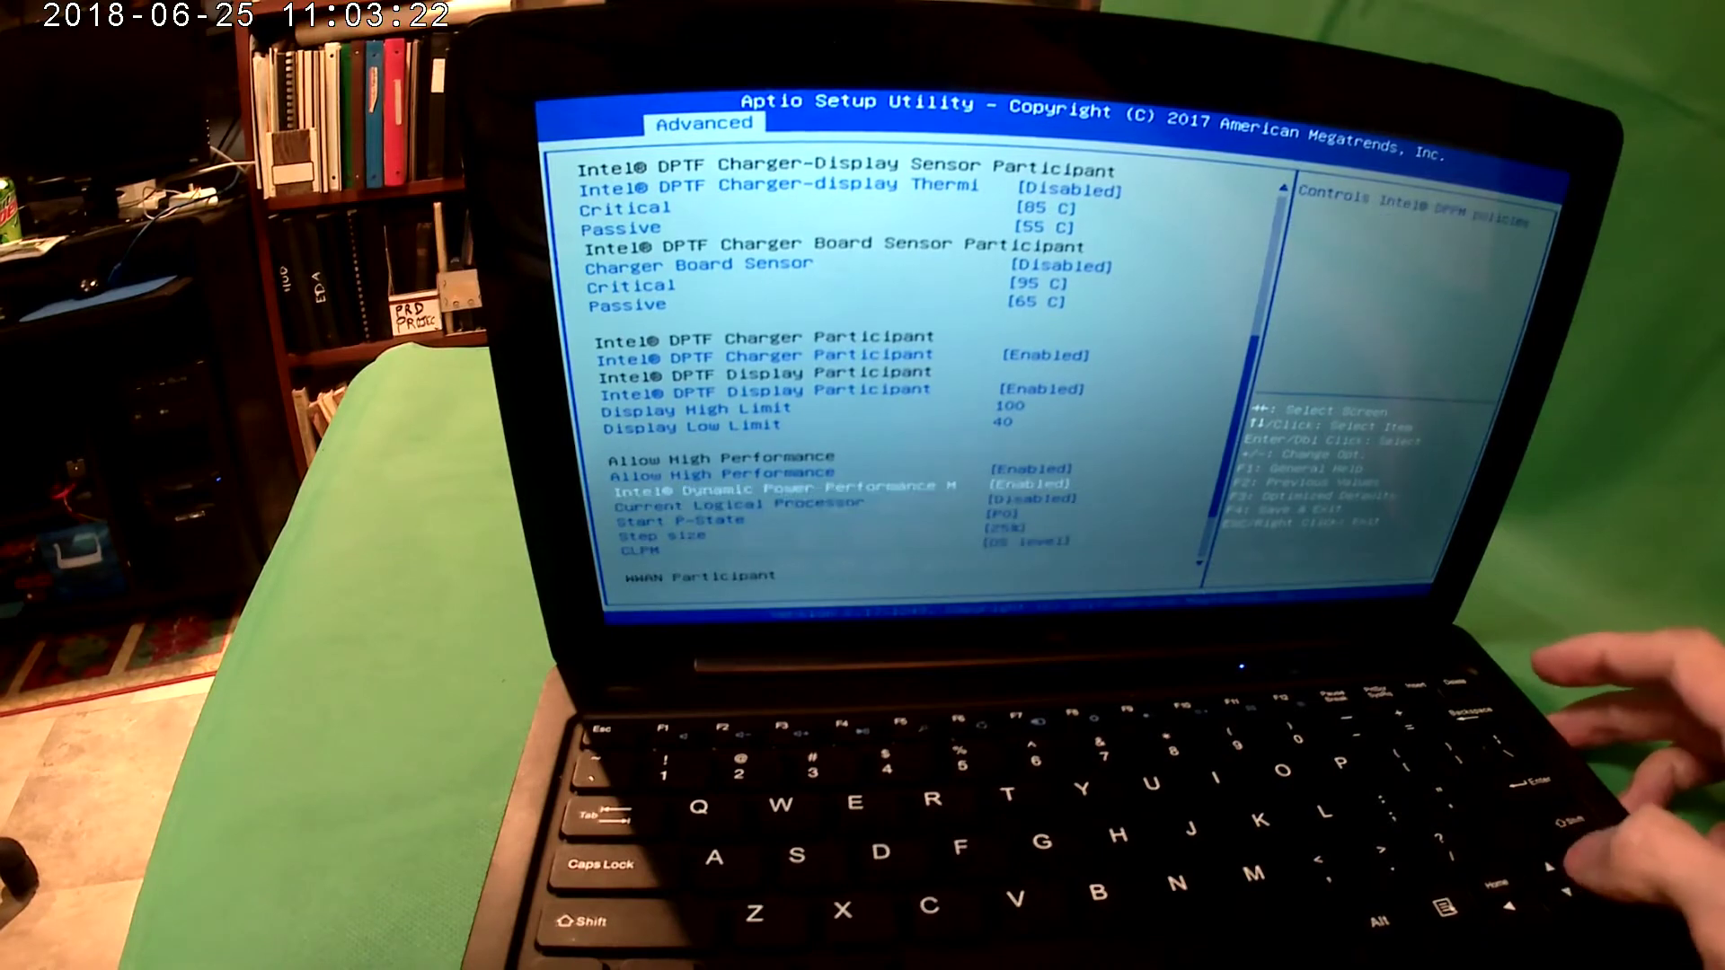
pyautogui.press('Down')
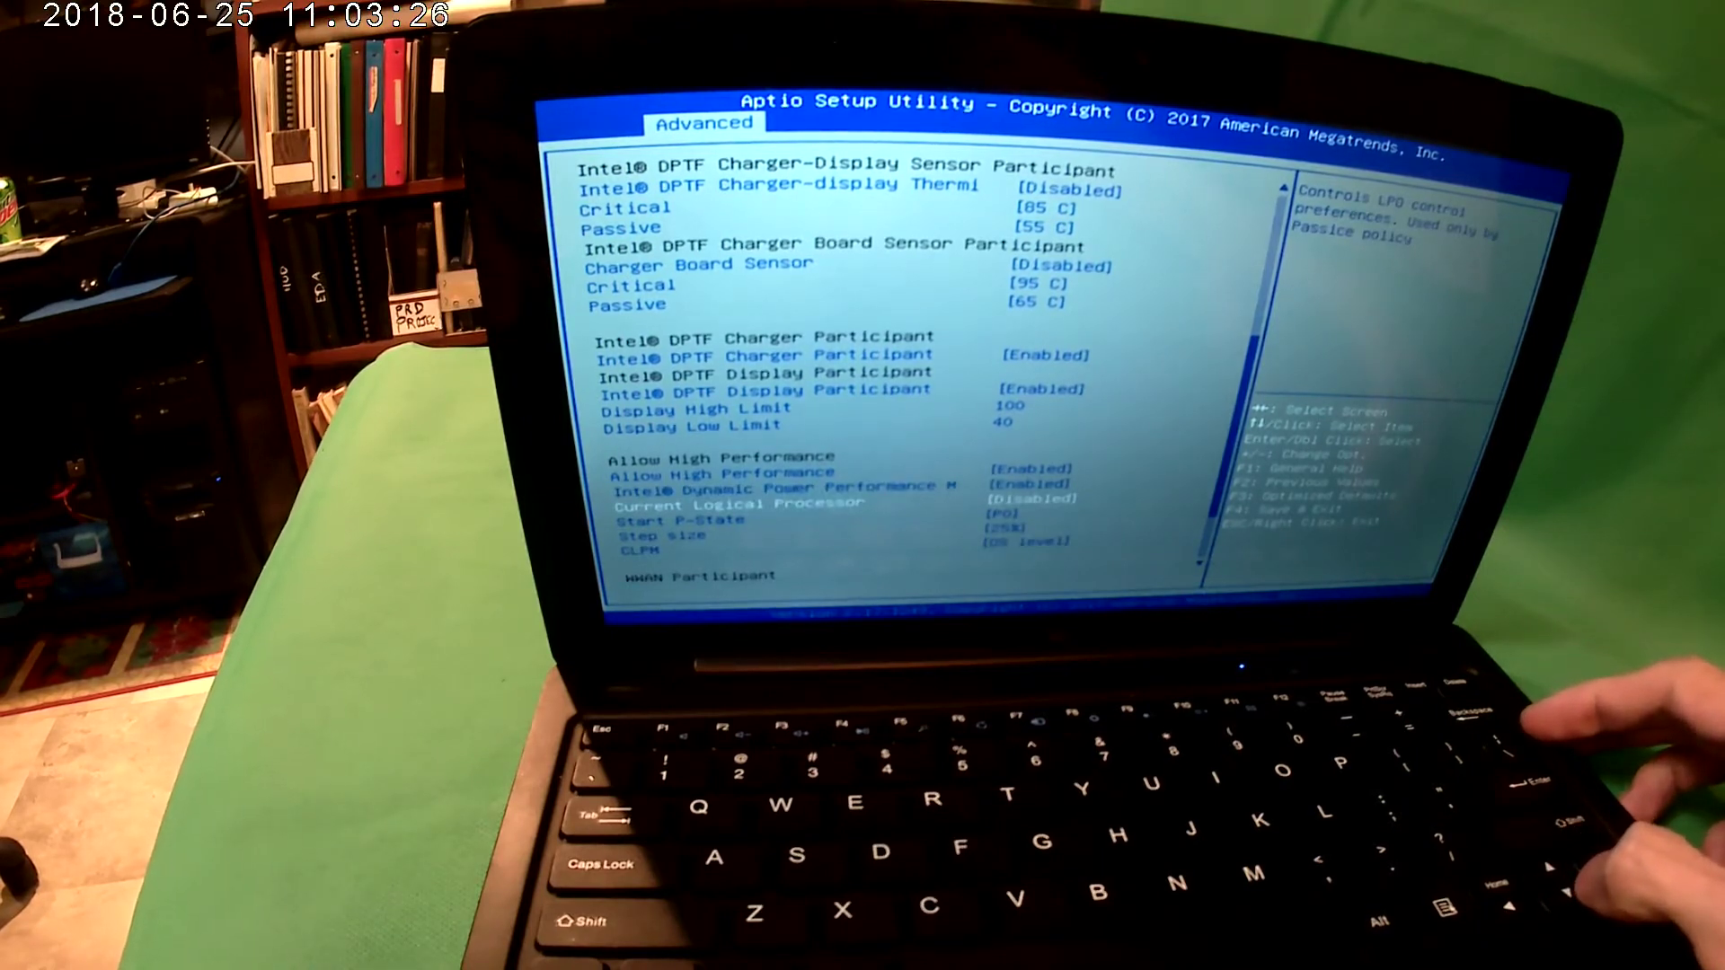
pyautogui.press('Down')
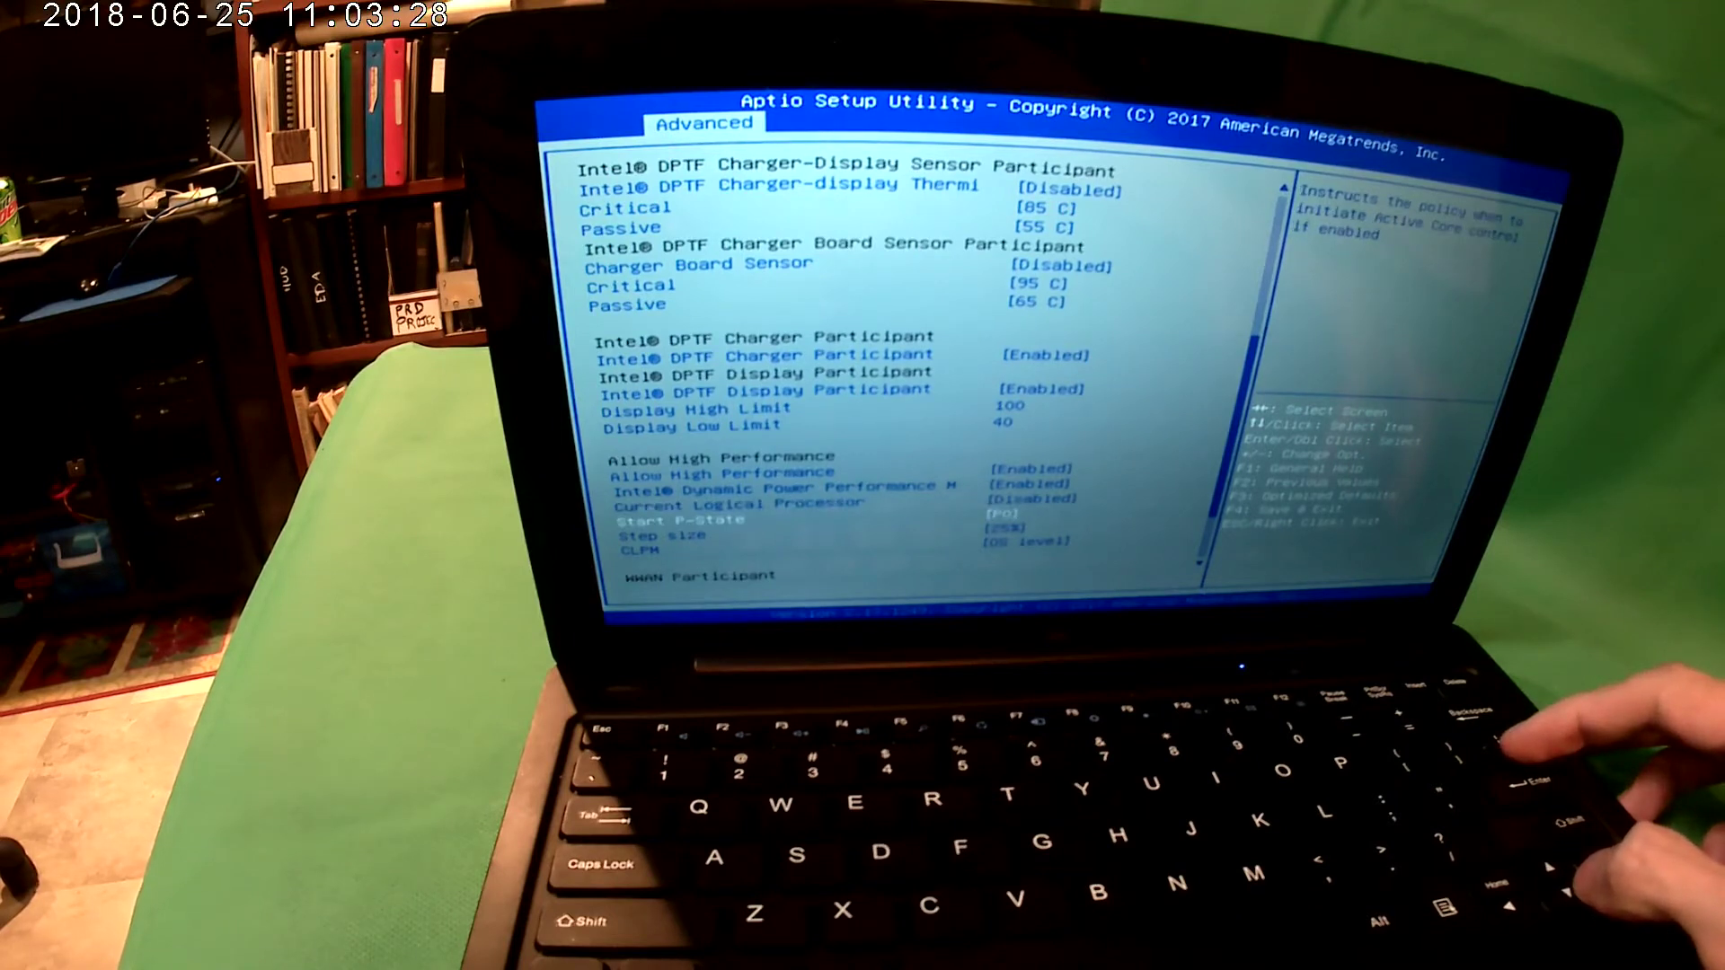
pyautogui.press('Down')
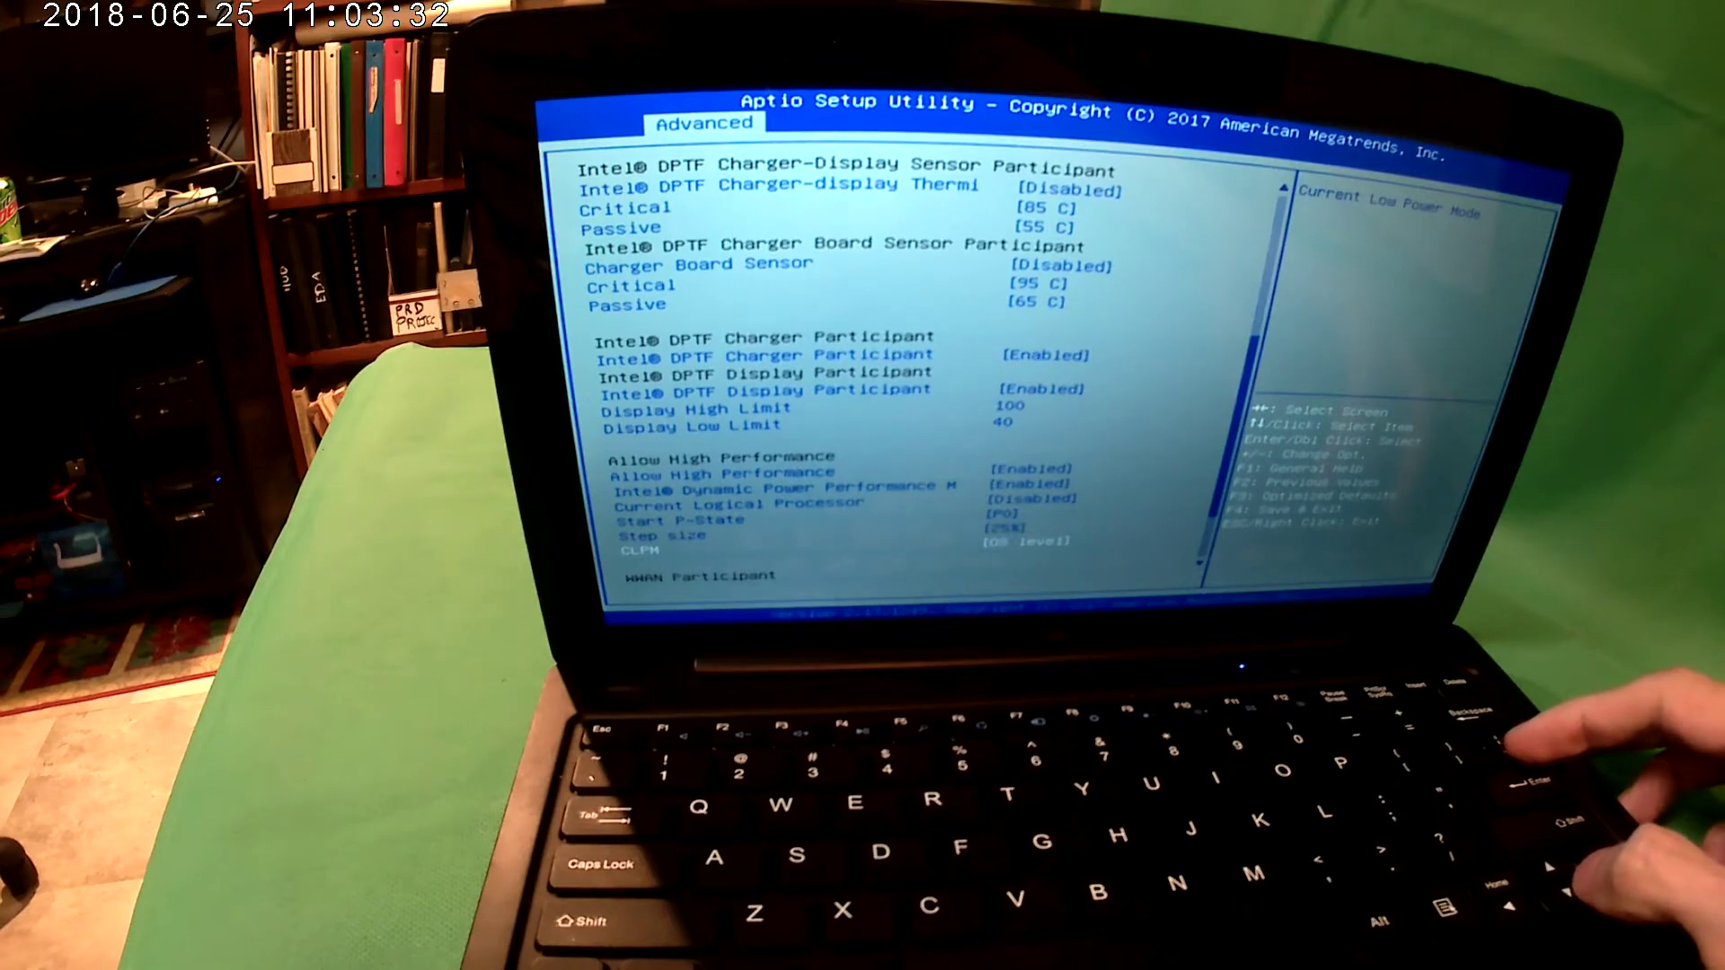
pyautogui.press('Down')
pyautogui.press('Down')
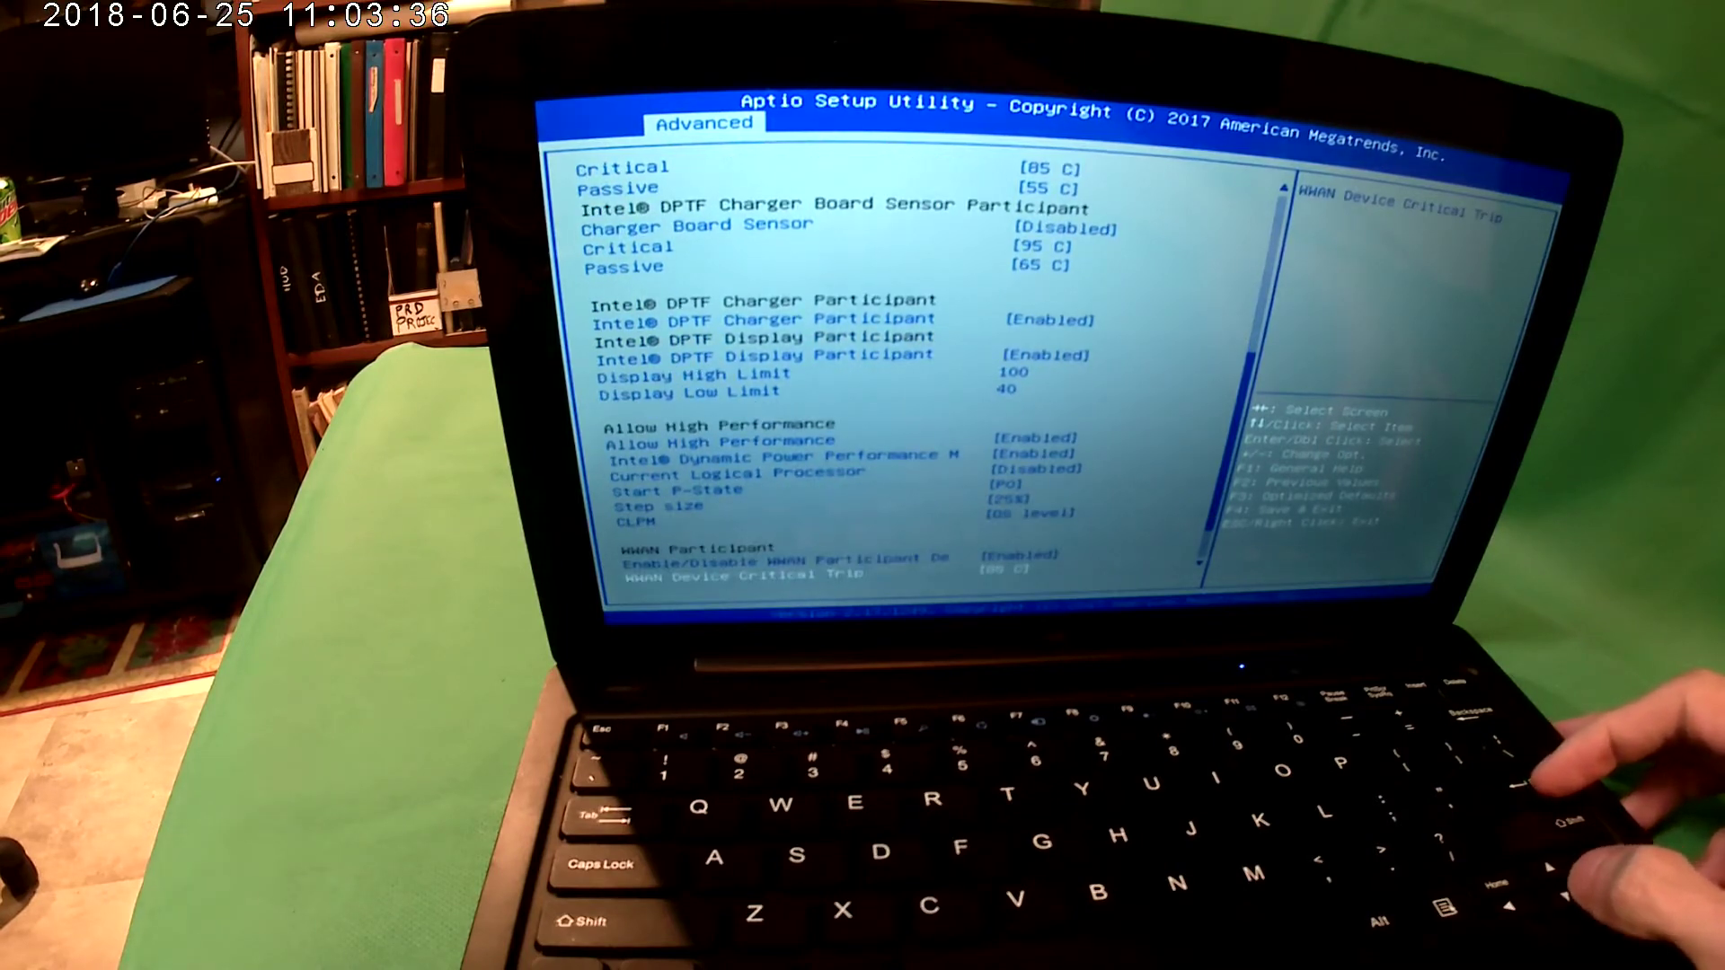
pyautogui.press('Down')
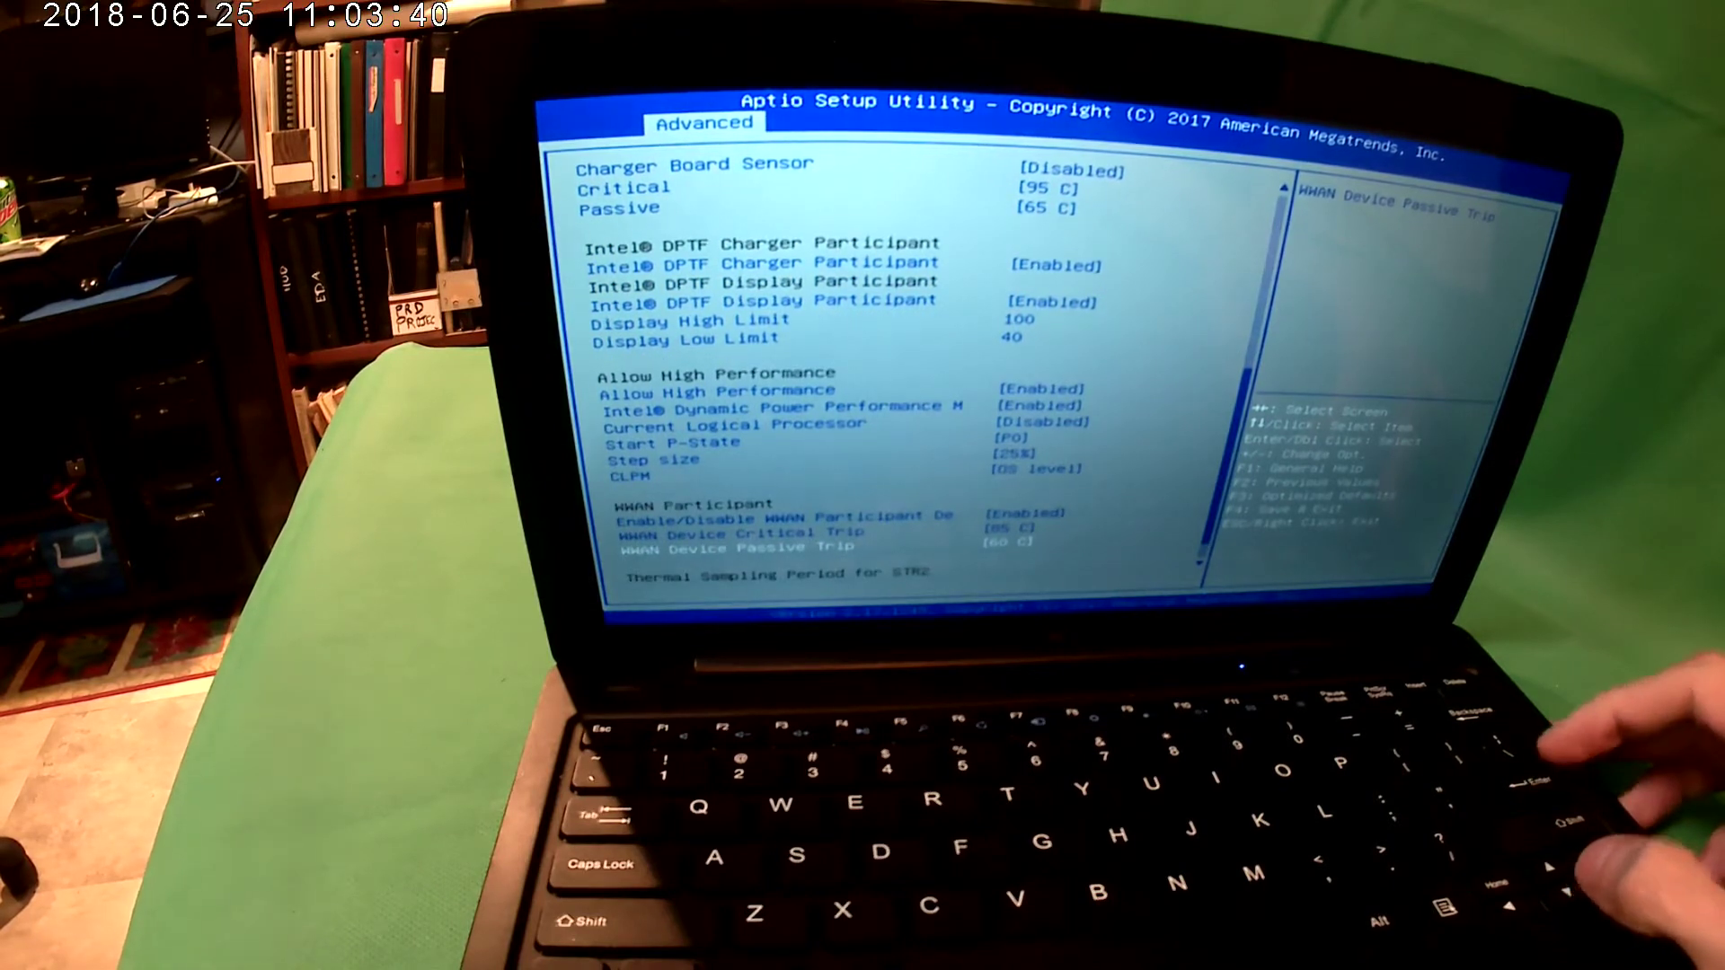
pyautogui.press('Down')
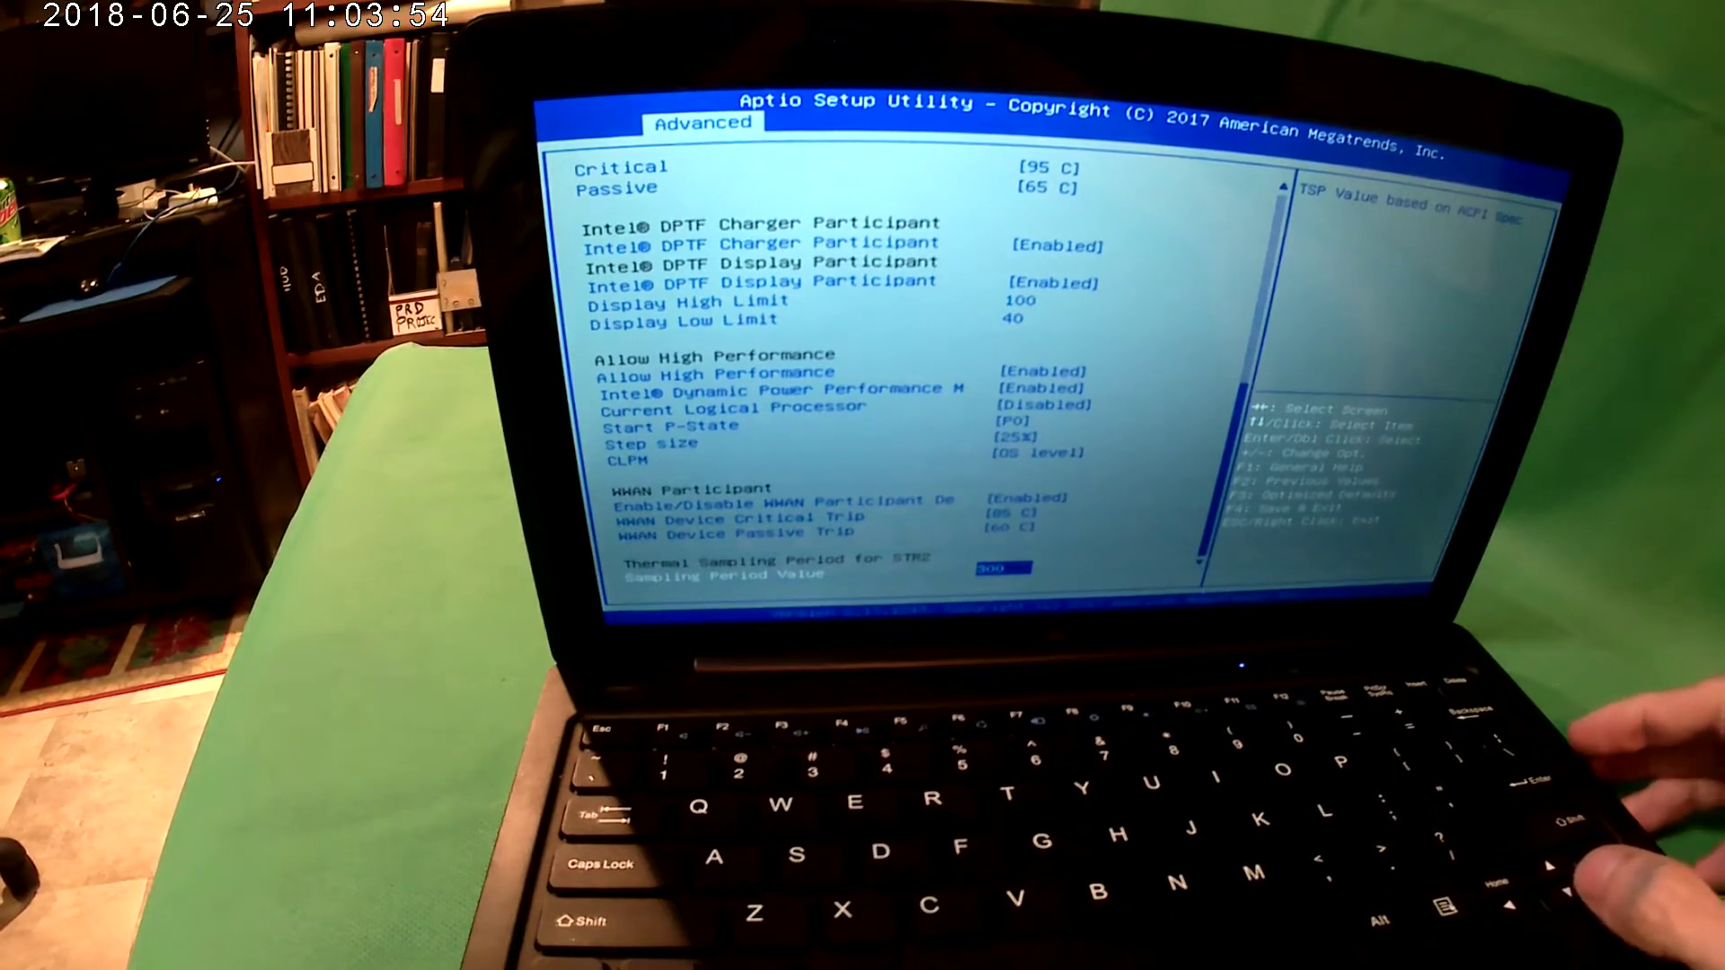
pyautogui.press('Down')
pyautogui.press('Down')
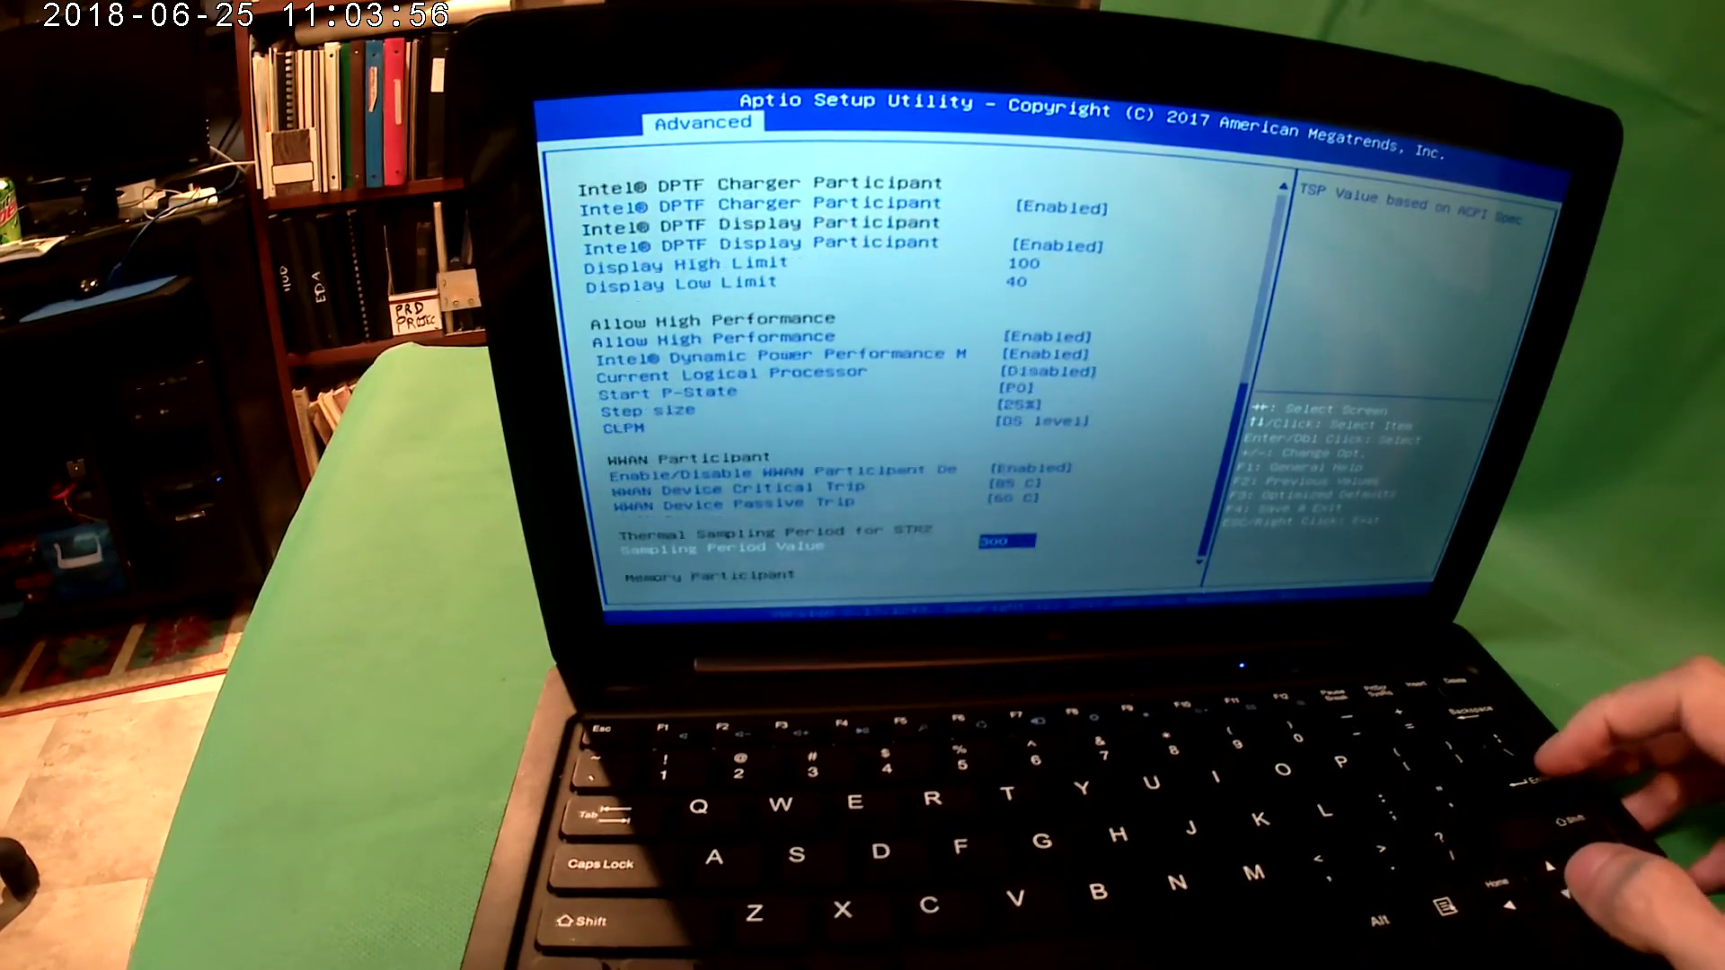
pyautogui.press('Down')
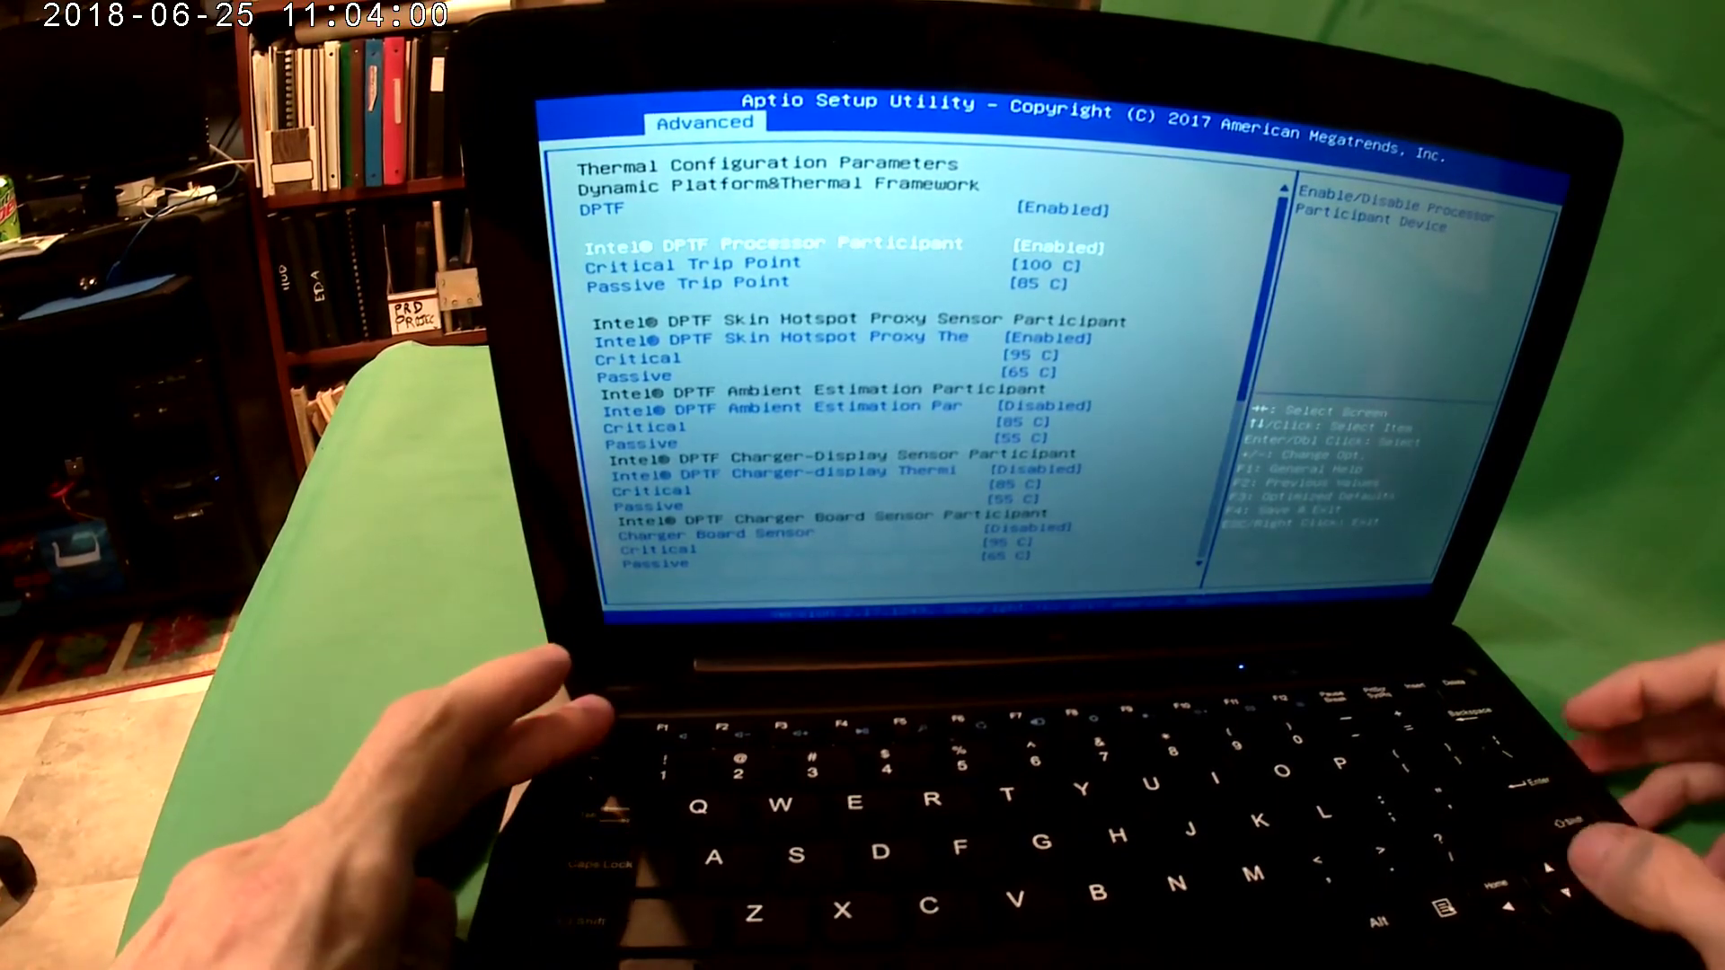
# Step: Open Thermal Failsafe Settings and restore CAP_Freq_Index to 4, erasing the mistaken 7996
pyautogui.press('Escape')
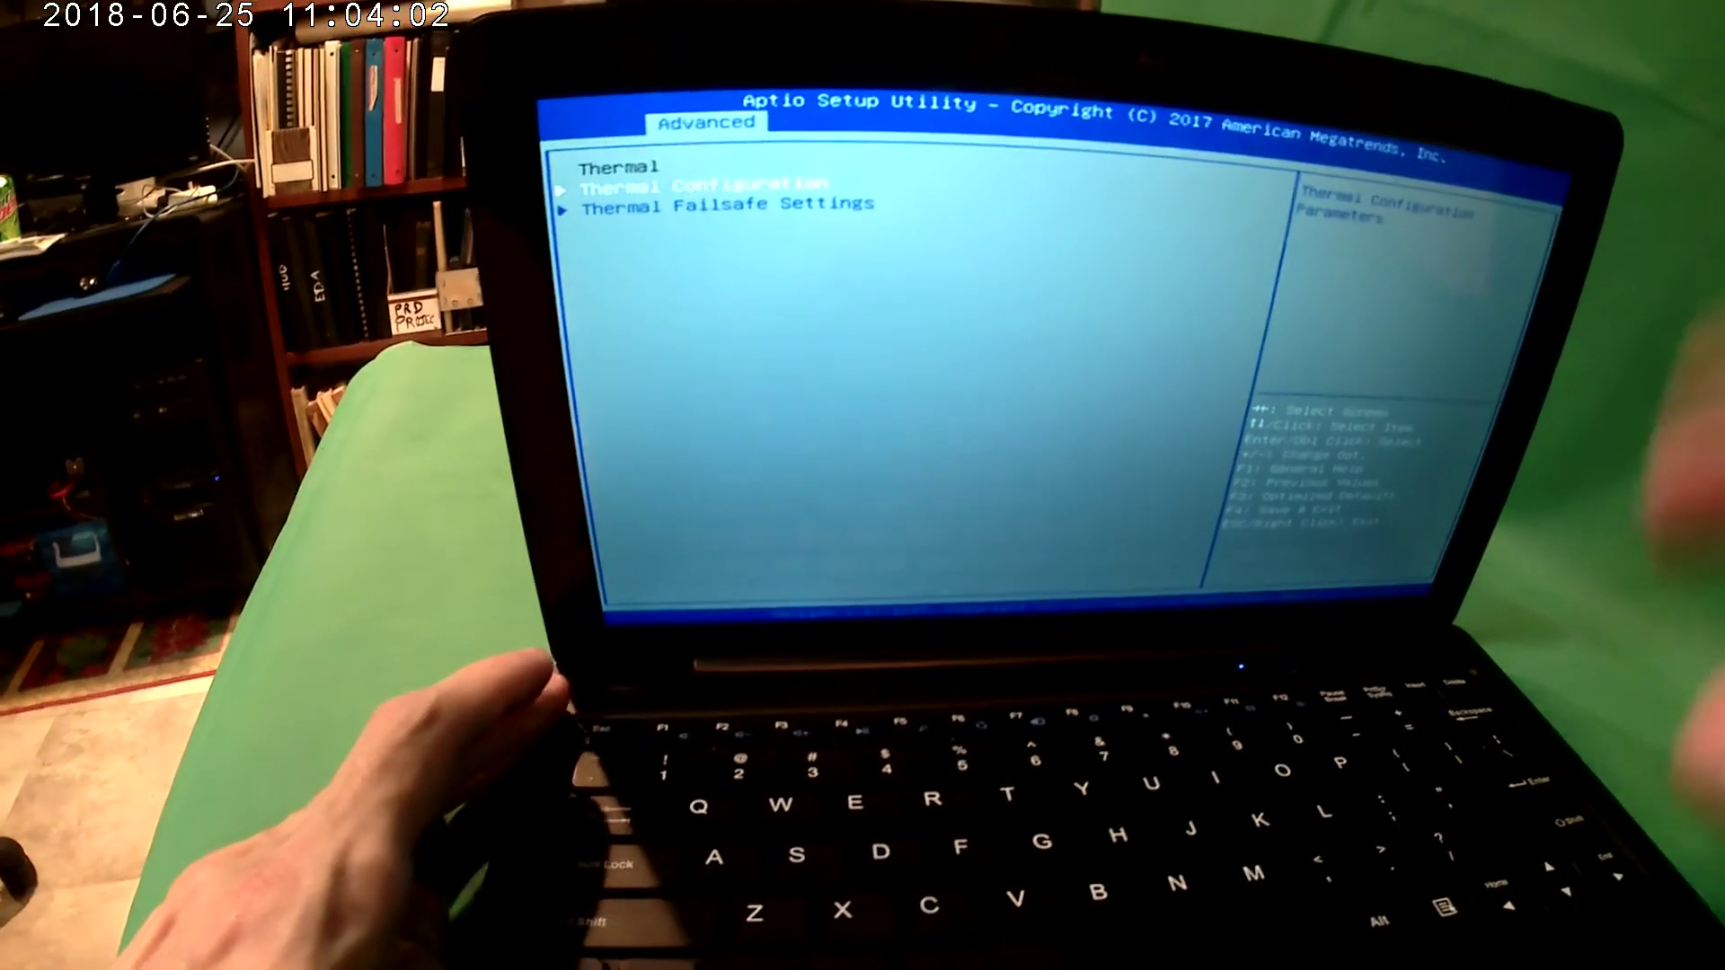
pyautogui.press('Down')
pyautogui.press('Return')
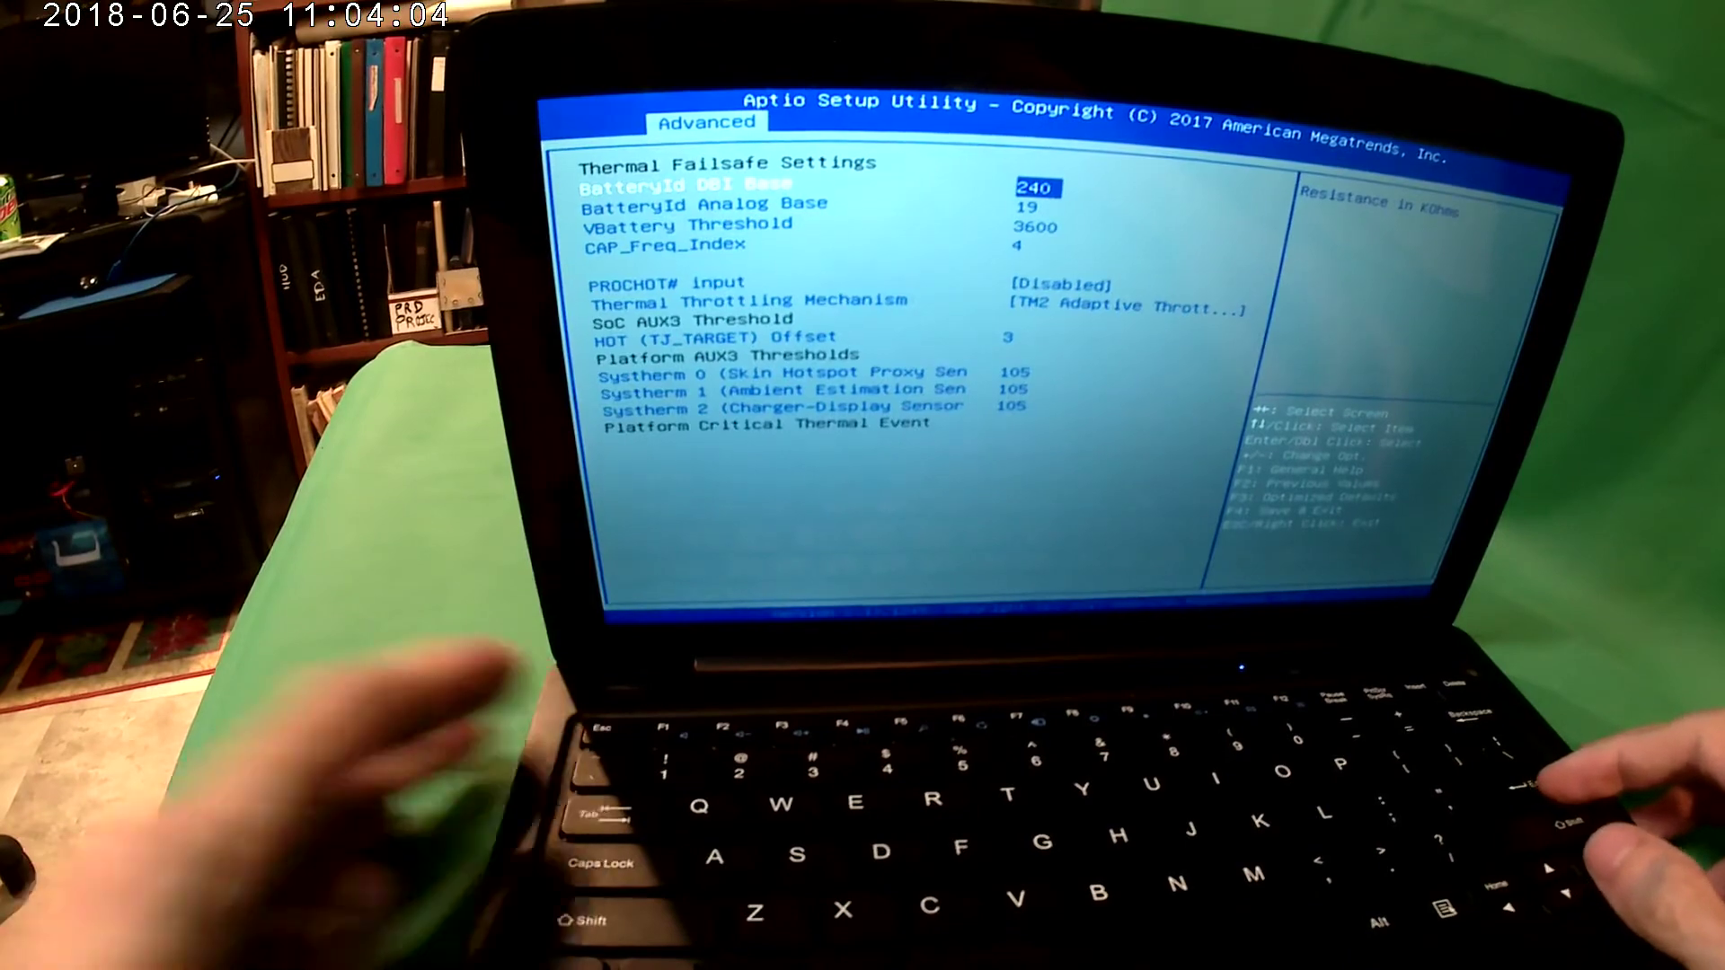
pyautogui.press('Down')
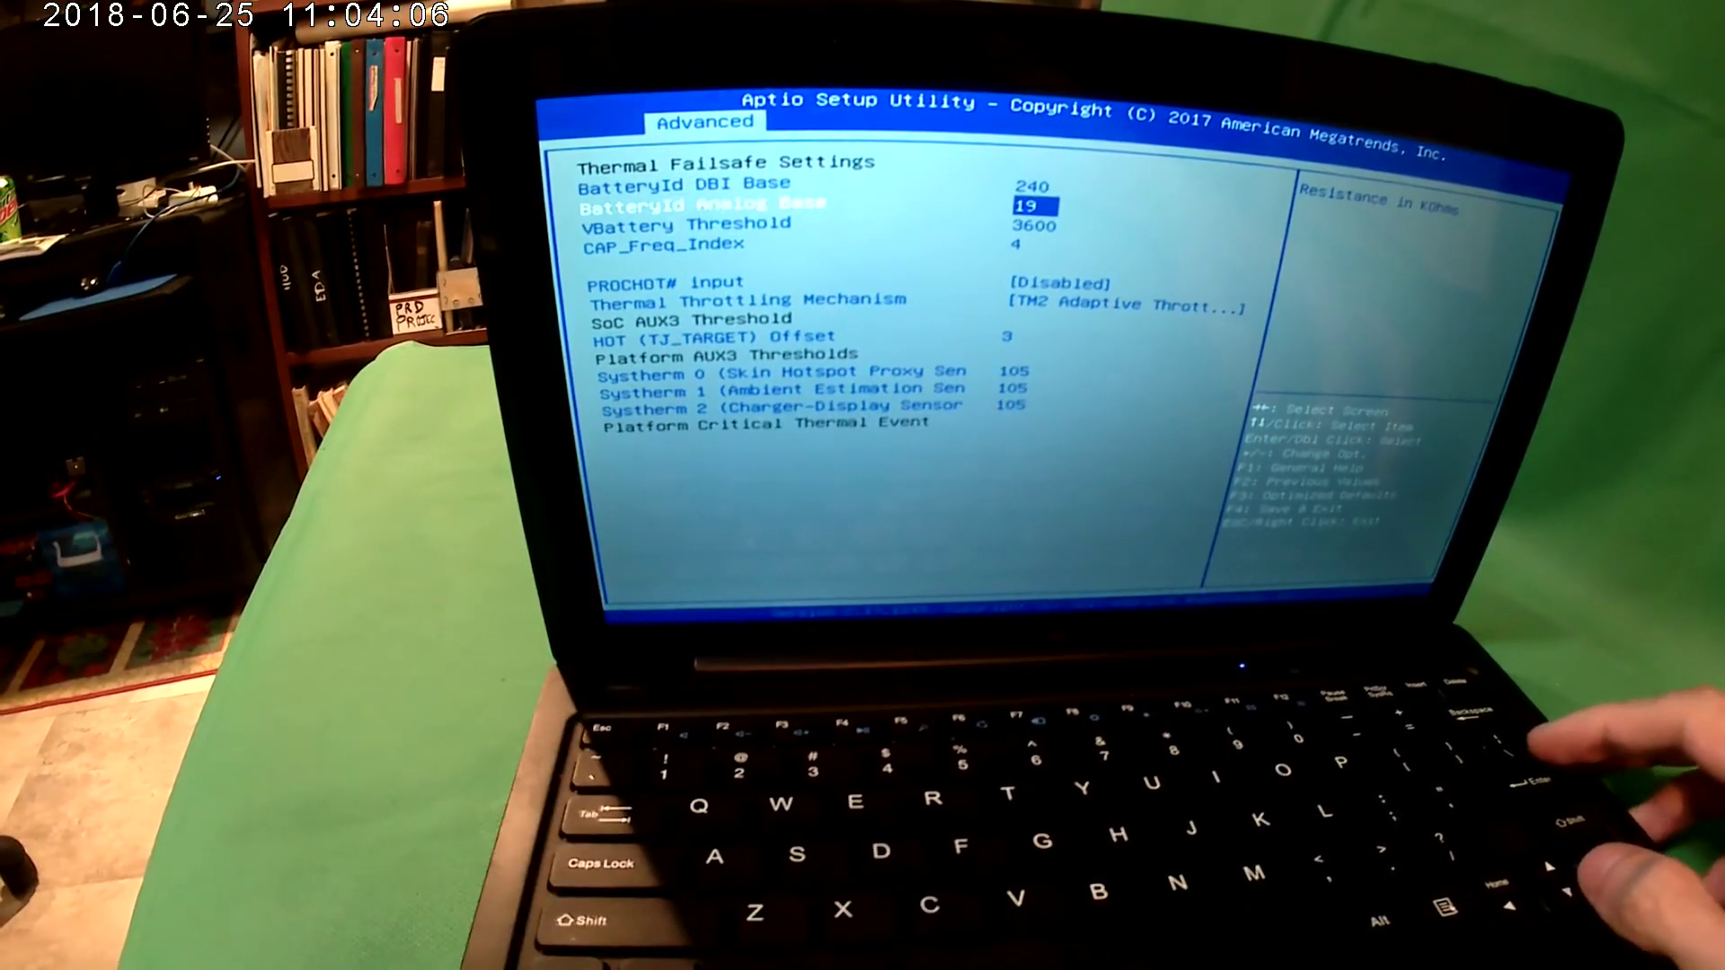
pyautogui.press('Down')
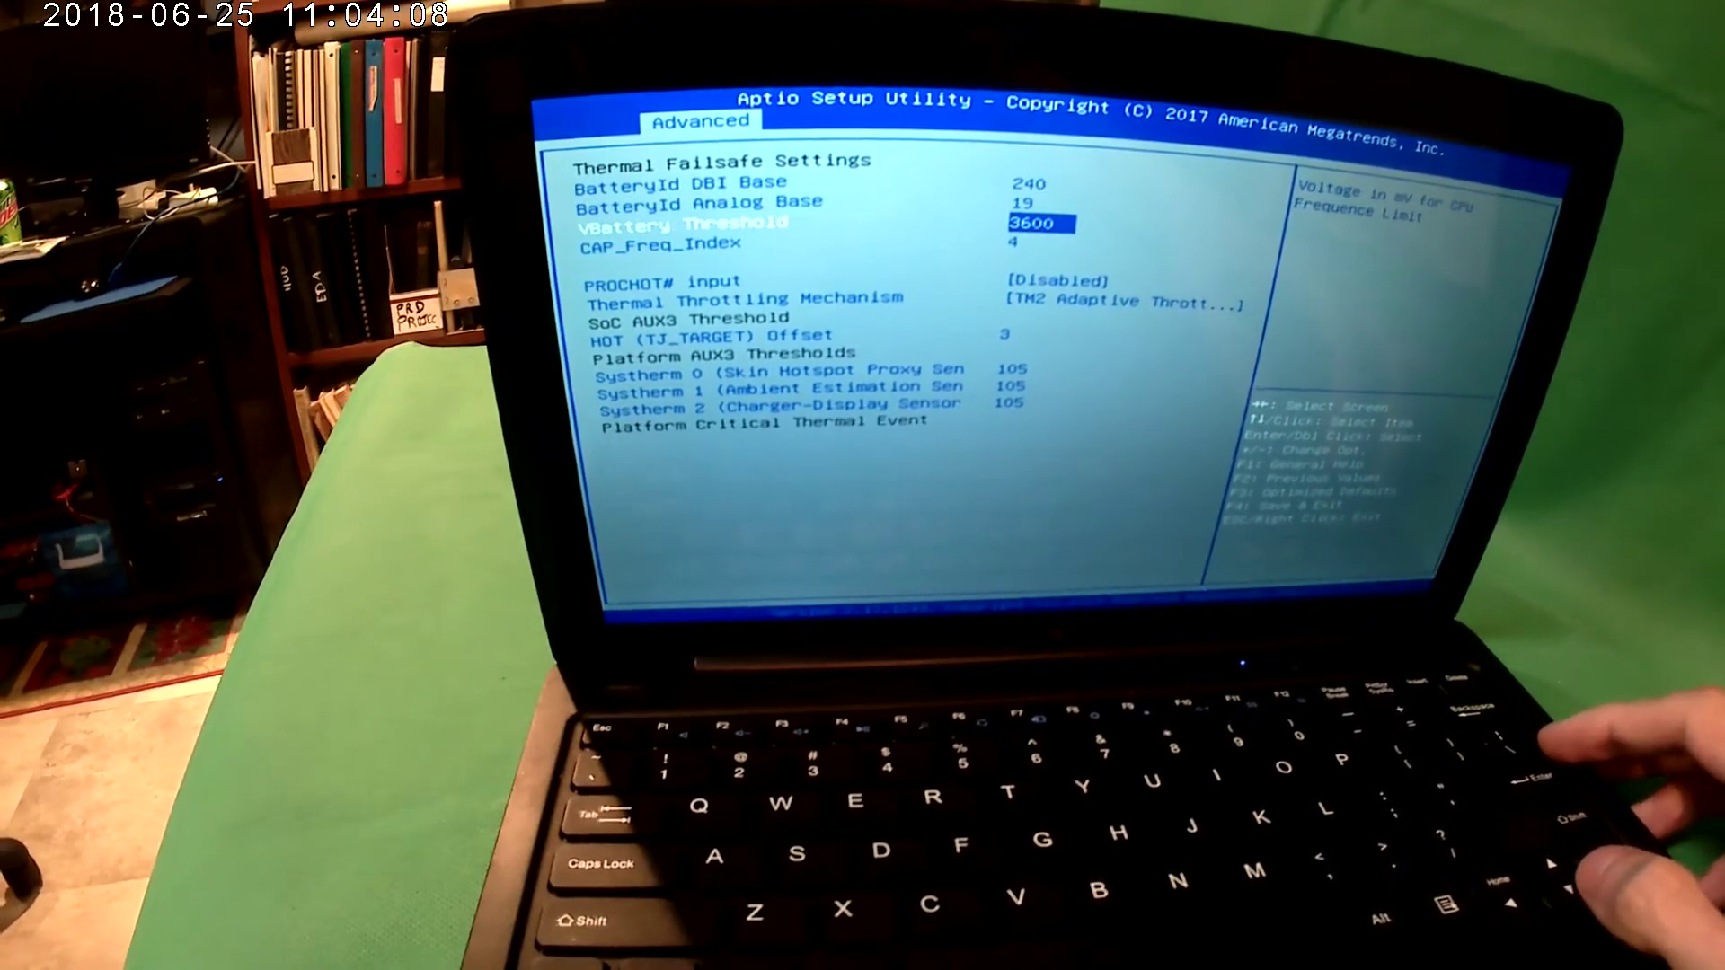
pyautogui.press('Down')
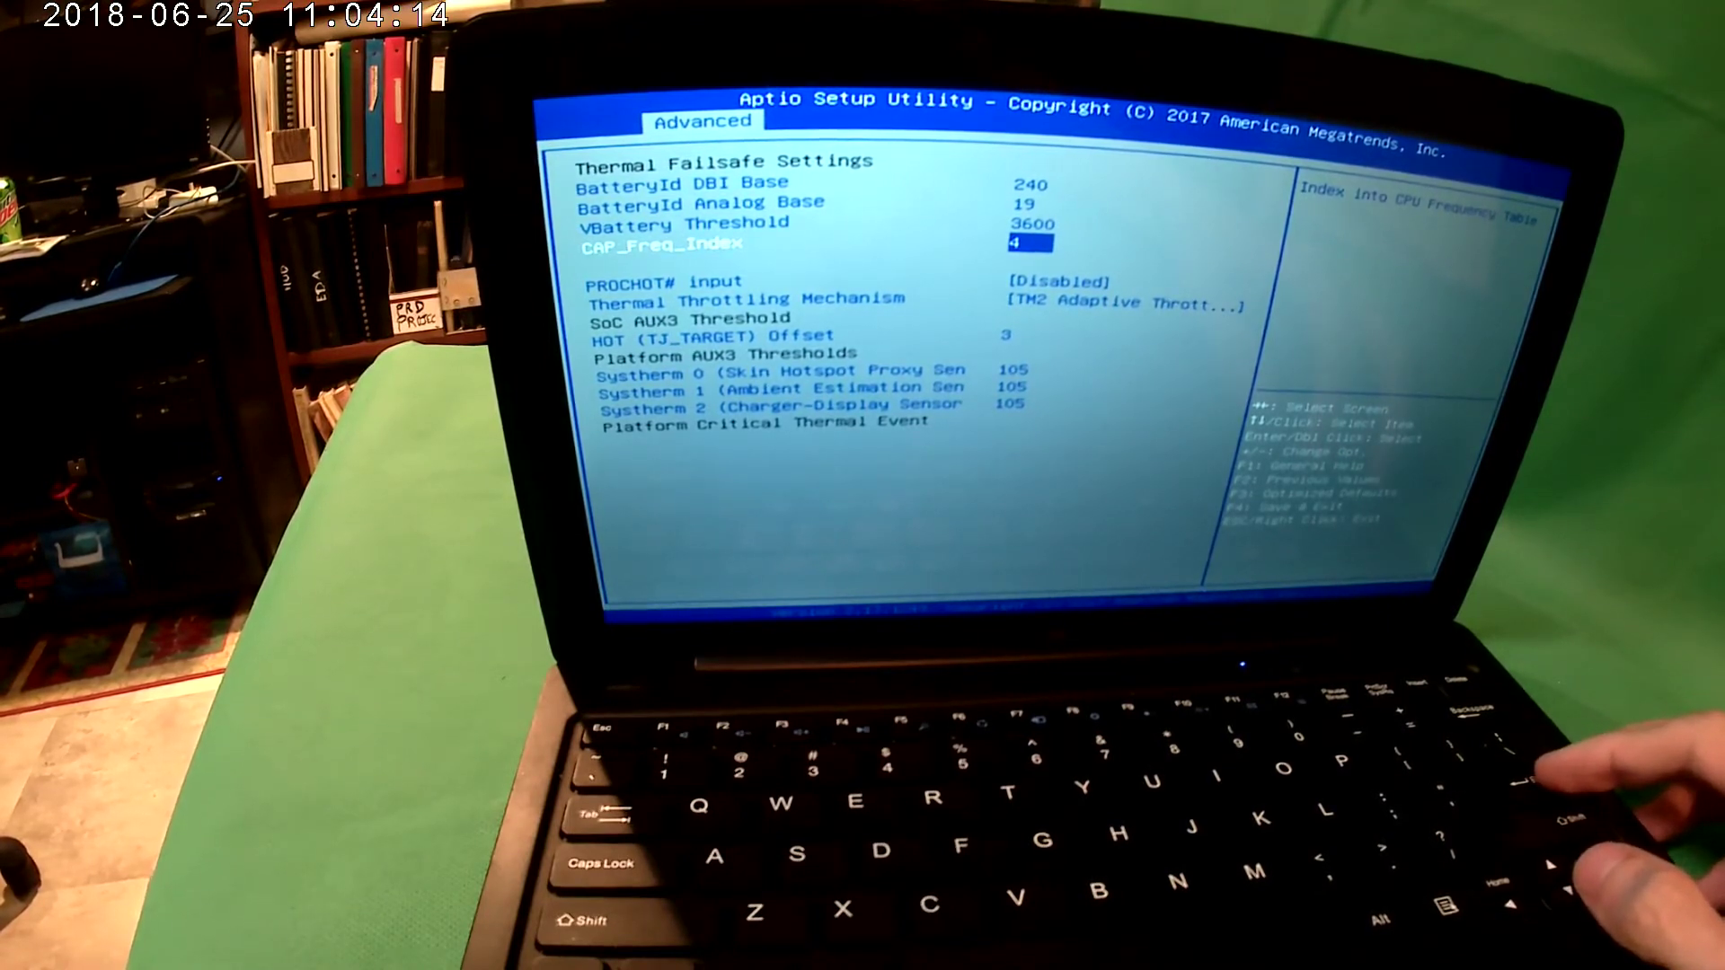
pyautogui.press('Down')
pyautogui.press('Up')
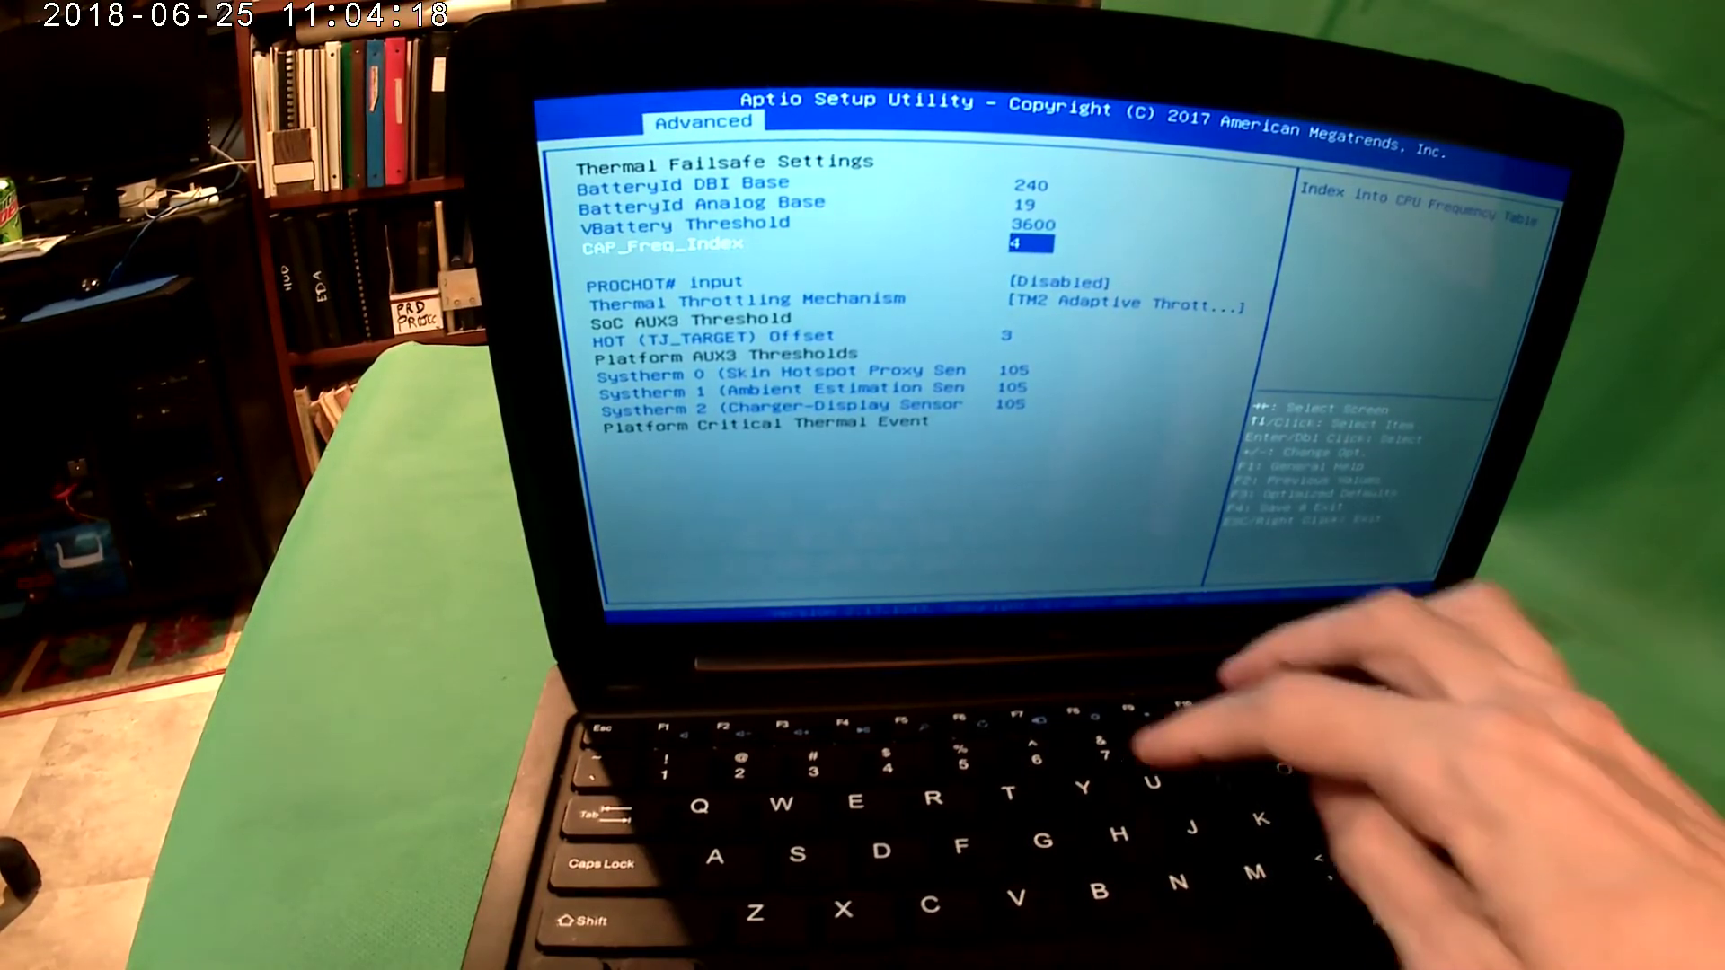
pyautogui.write('7996')
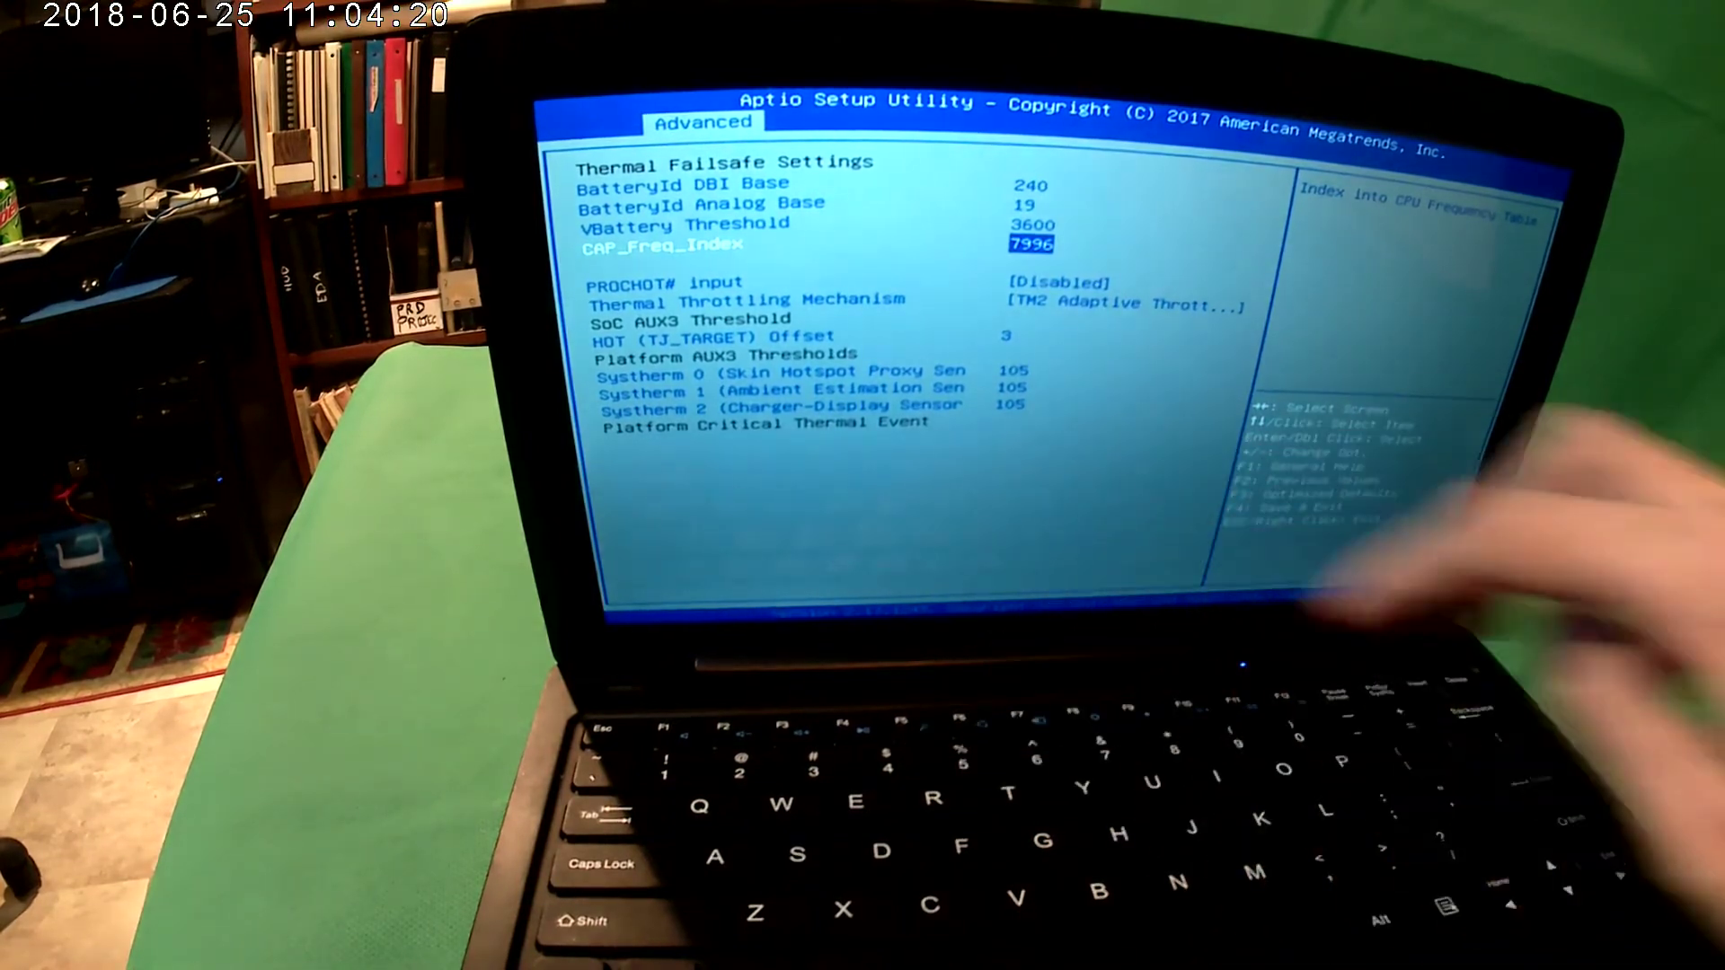
pyautogui.press('BackSpace')
pyautogui.press('BackSpace')
pyautogui.press('BackSpace')
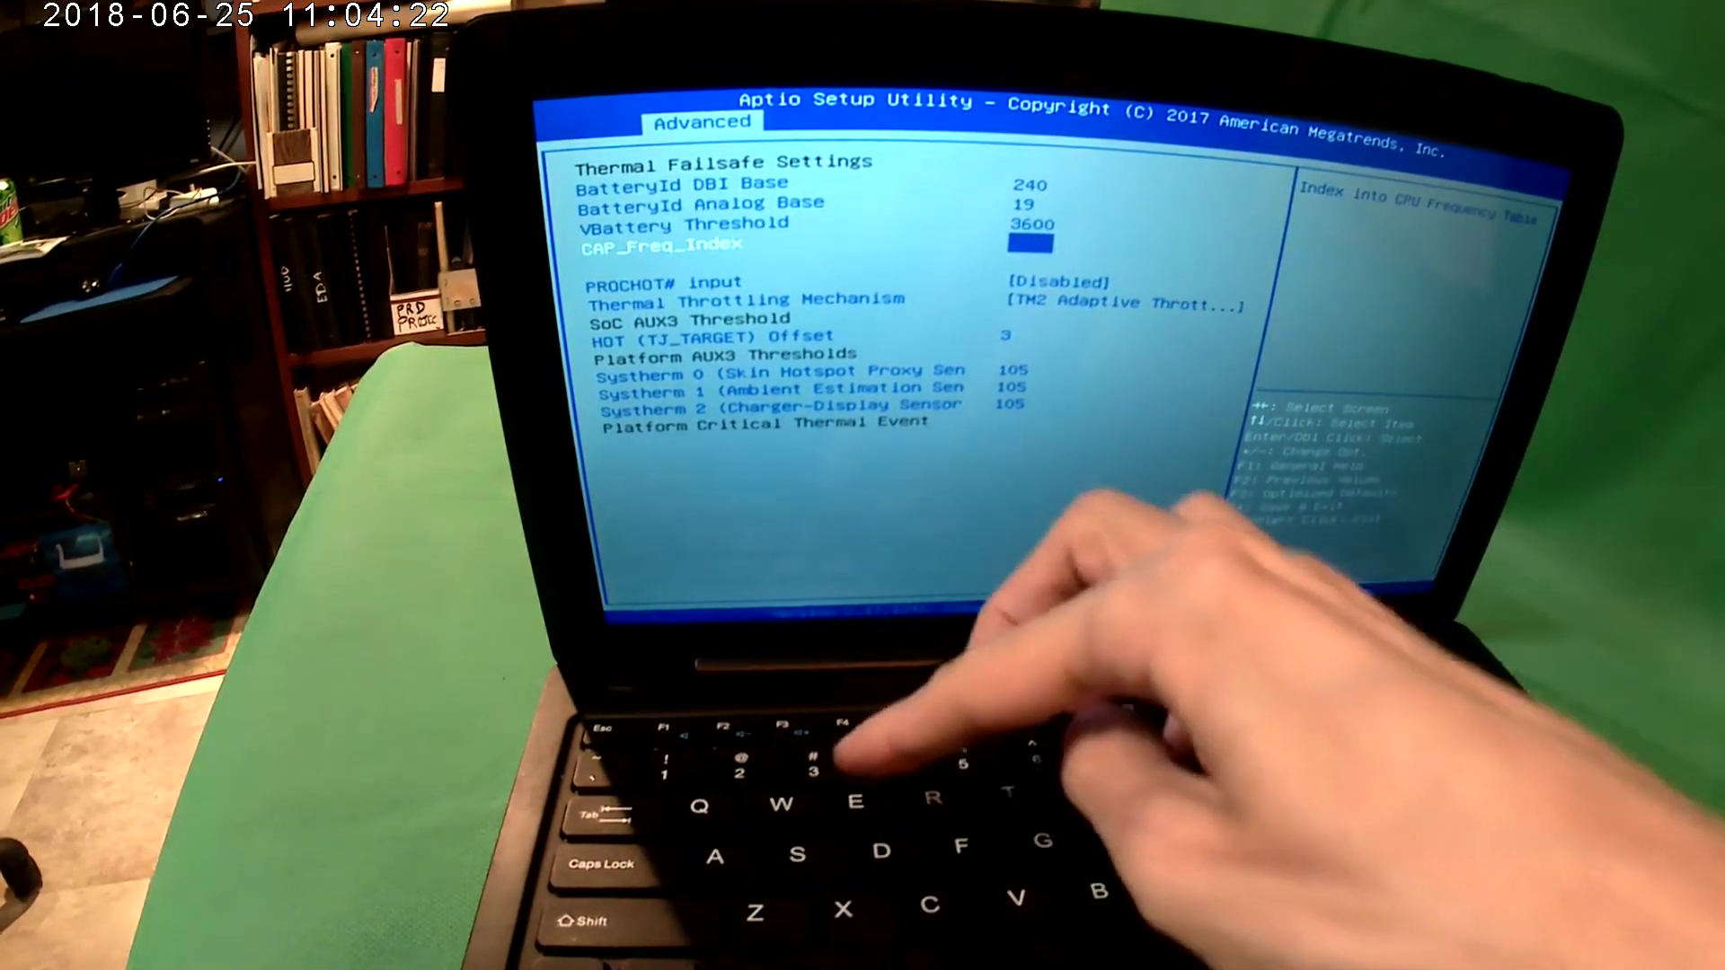
pyautogui.write('4')
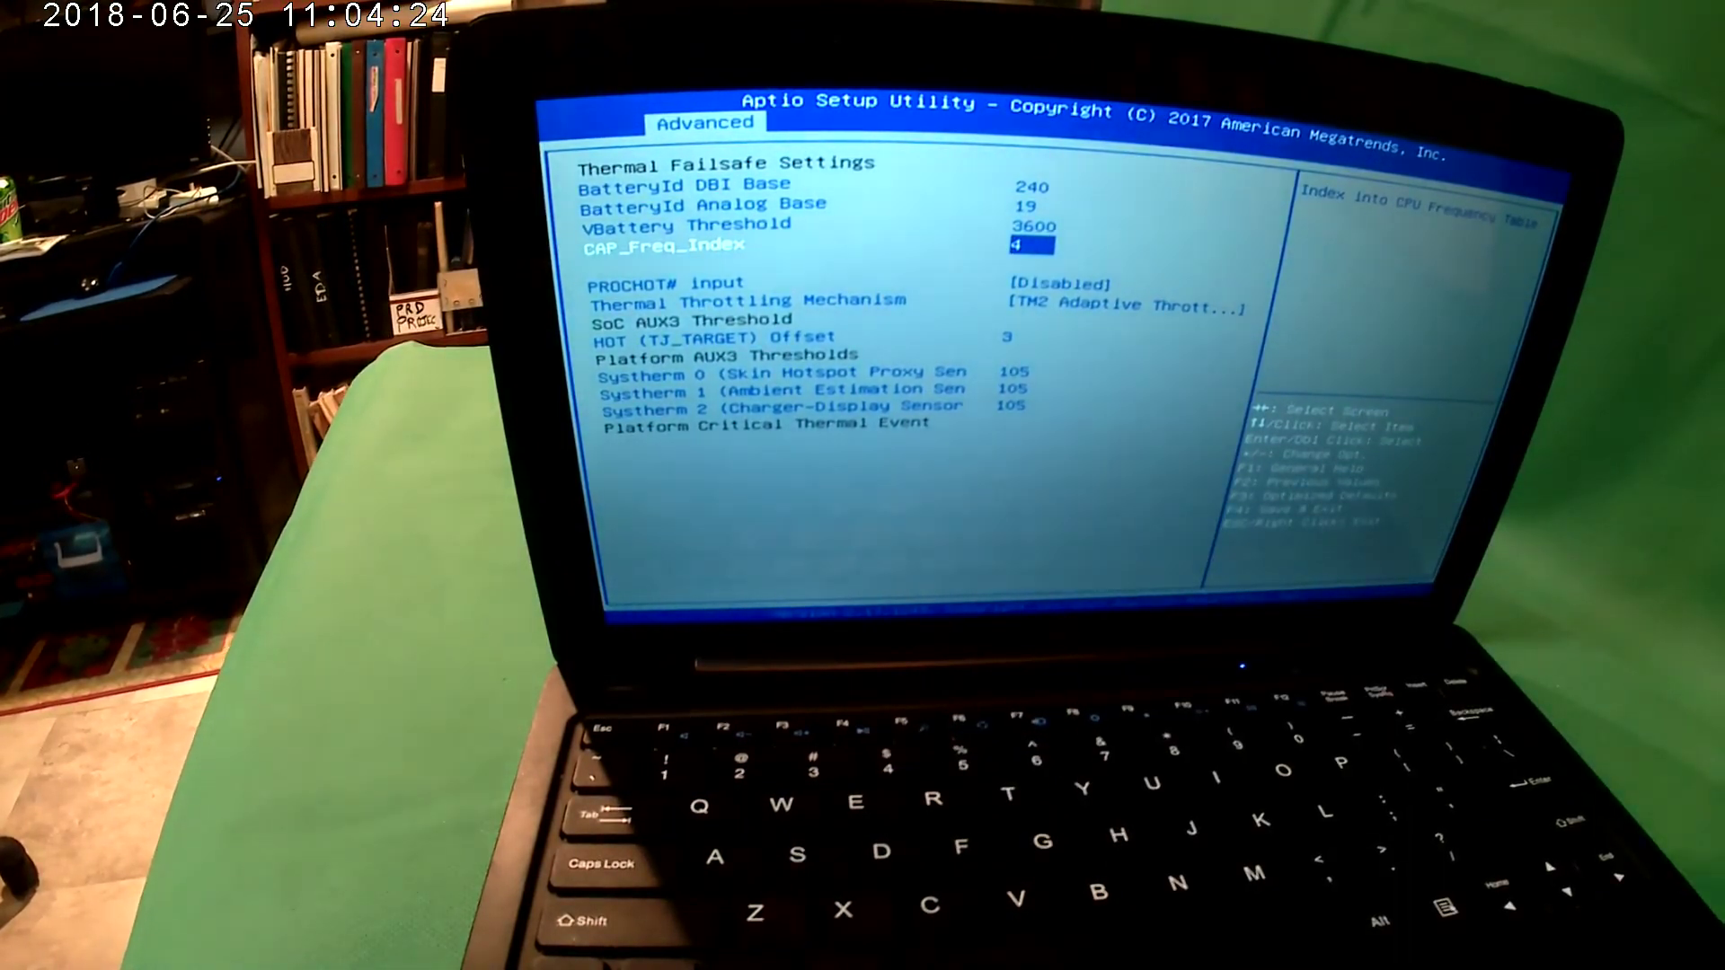
pyautogui.press('Up')
pyautogui.press('Down')
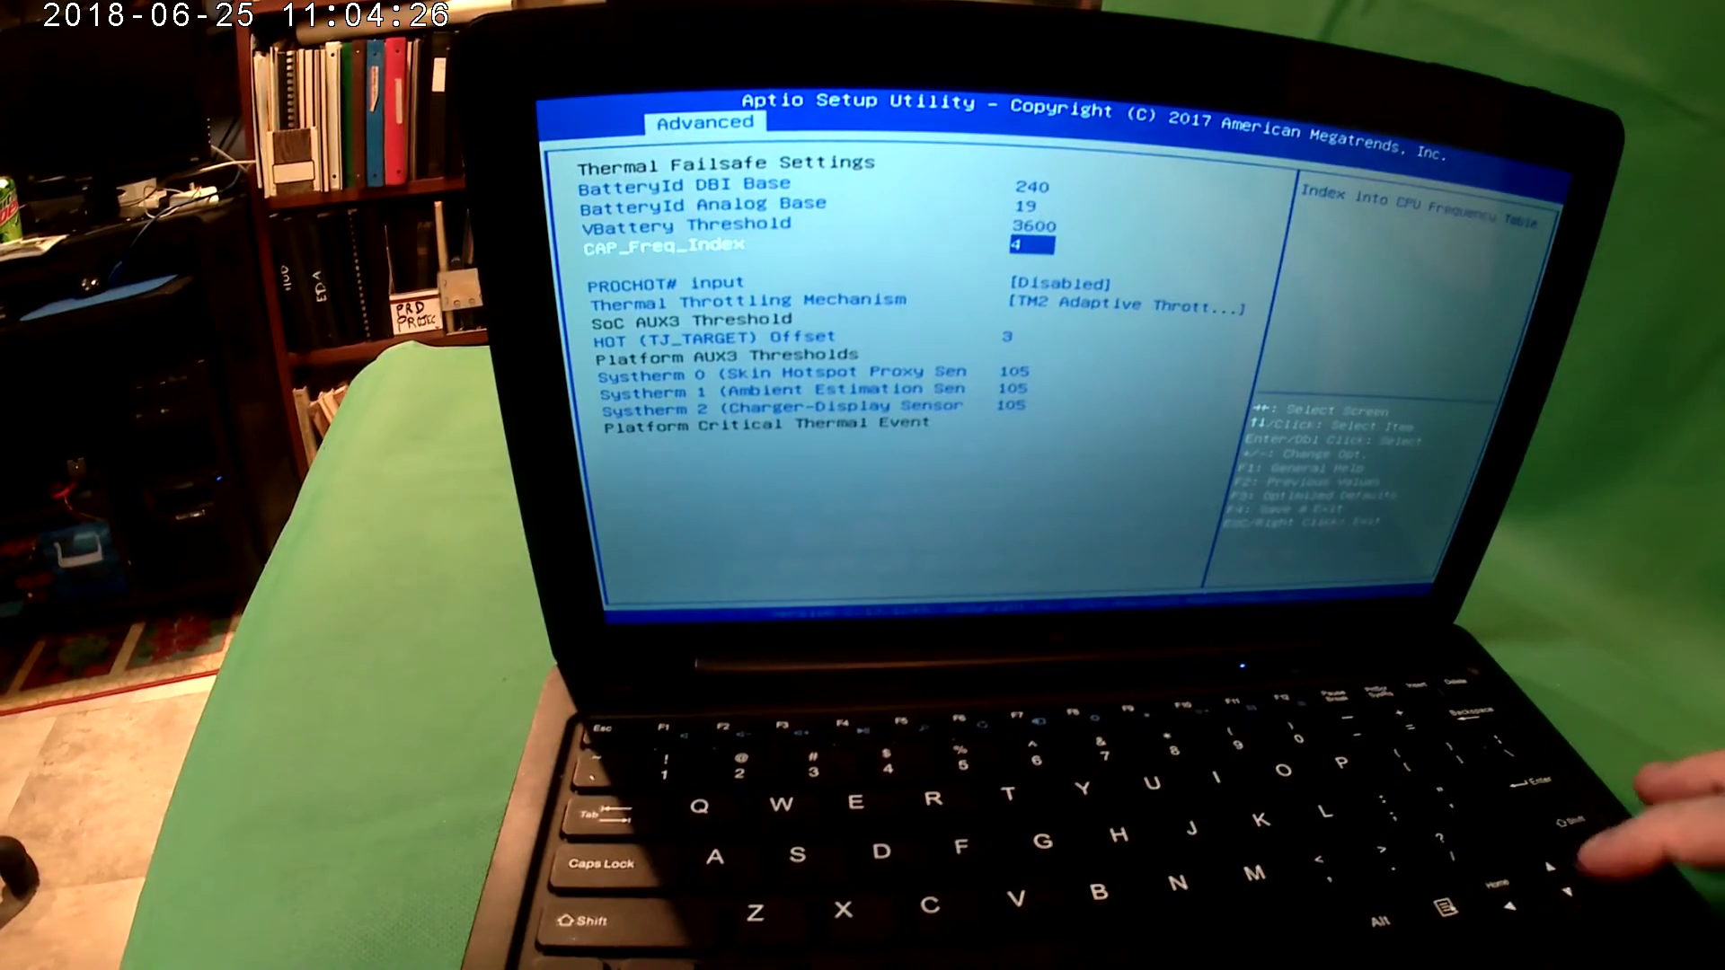
# Step: Change the VBattery Threshold value to 3700 and commit it
pyautogui.press('Down')
pyautogui.press('Up')
pyautogui.press('Up')
pyautogui.press('Up')
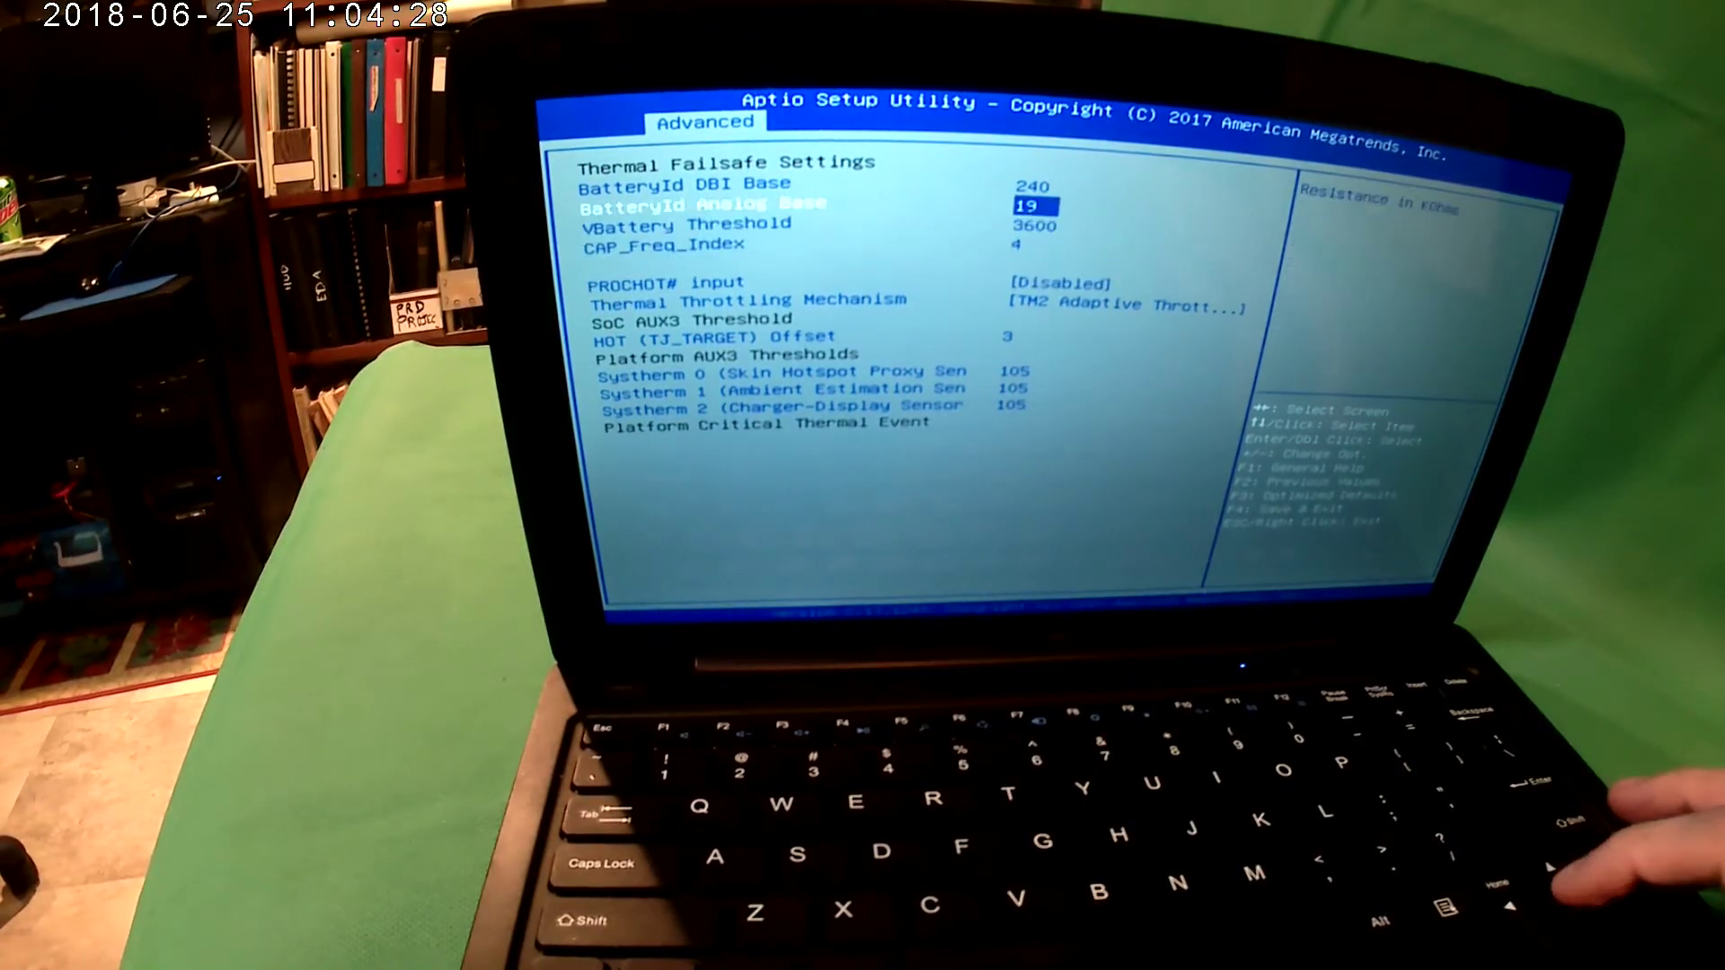
pyautogui.press('Down')
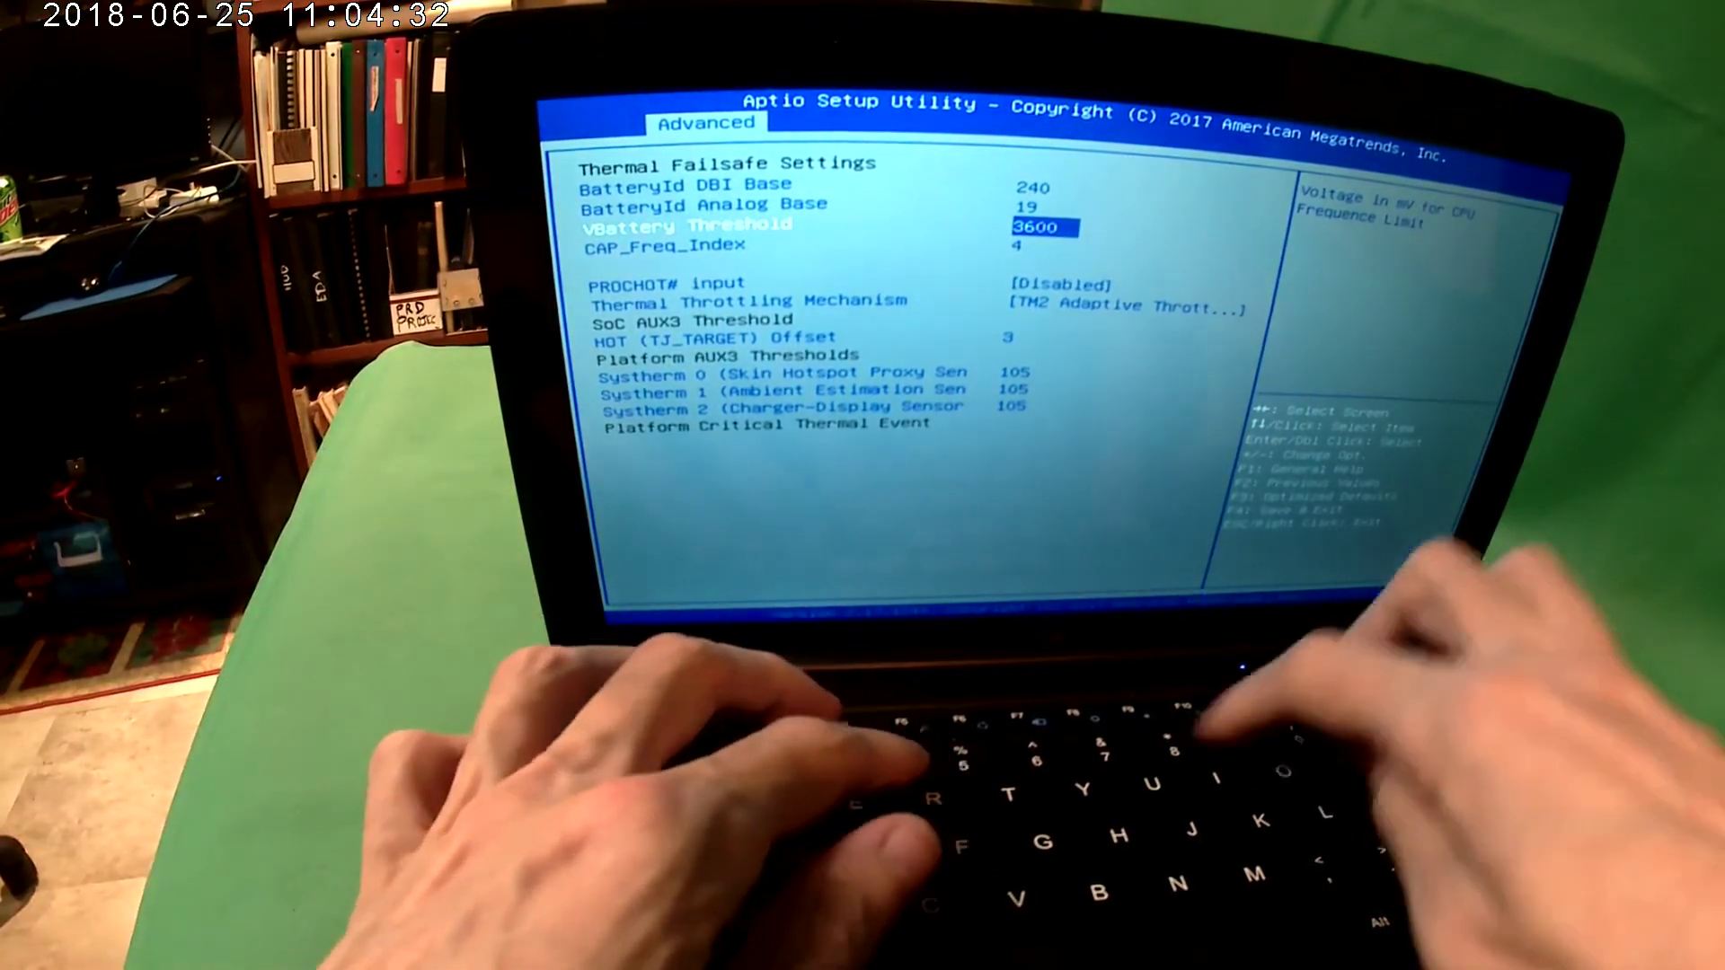
pyautogui.write('99999')
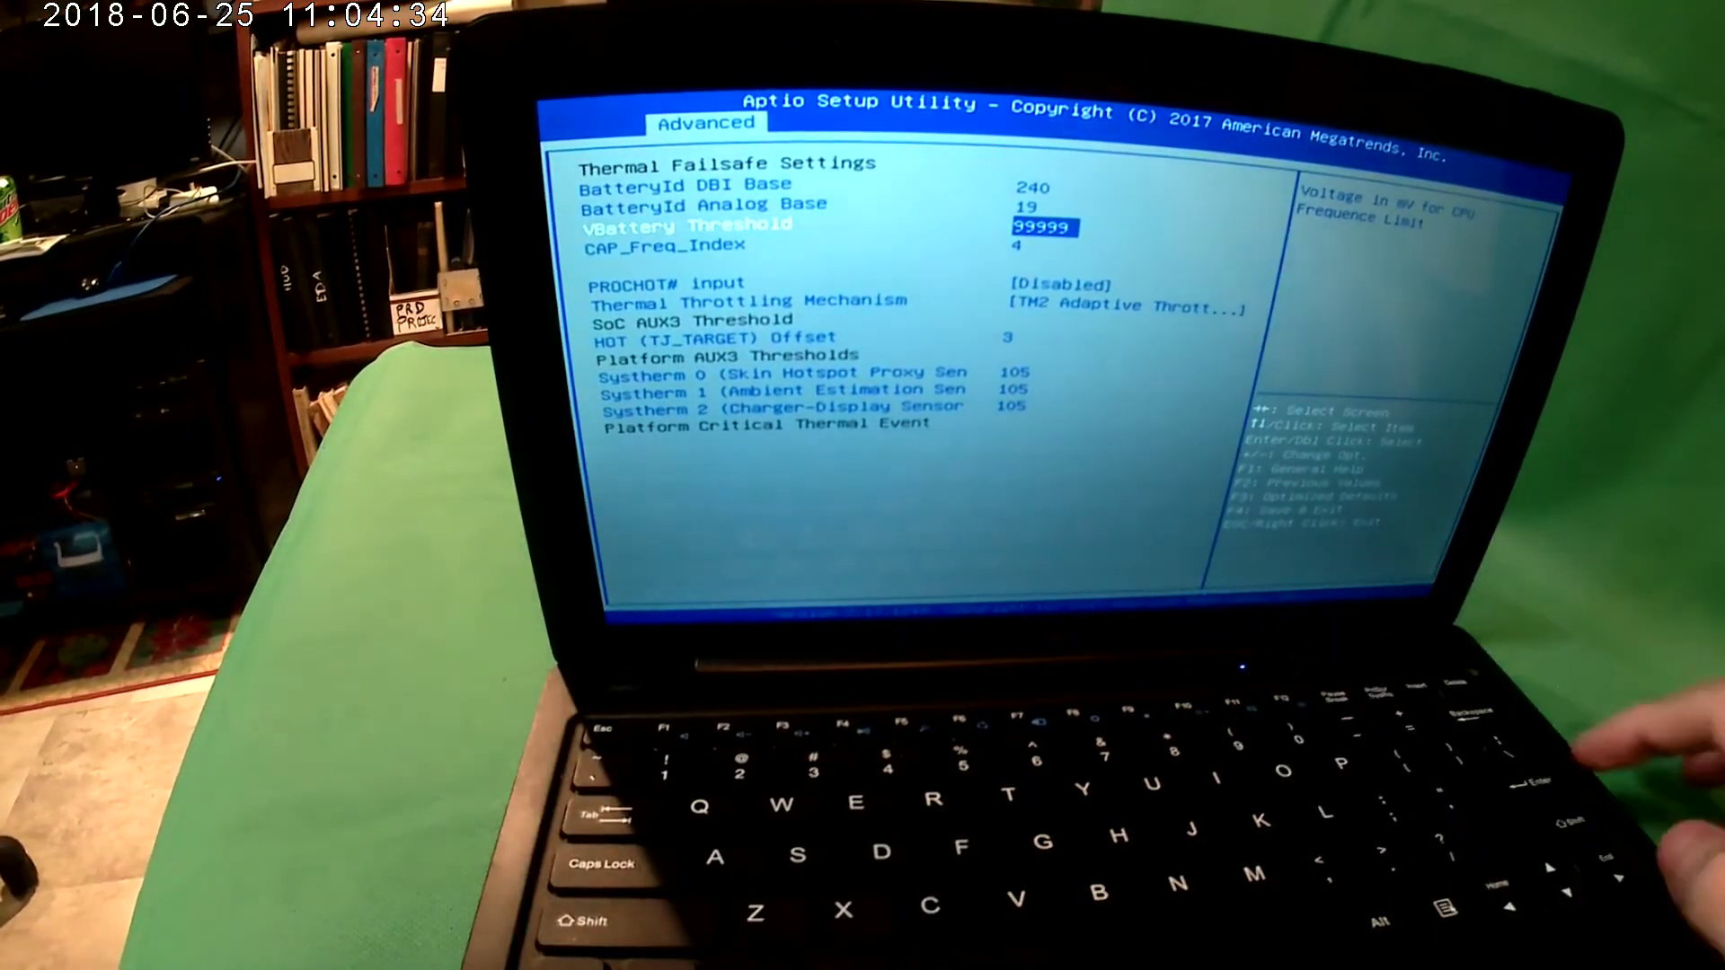
pyautogui.press('BackSpace')
pyautogui.press('BackSpace')
pyautogui.press('BackSpace')
pyautogui.press('BackSpace')
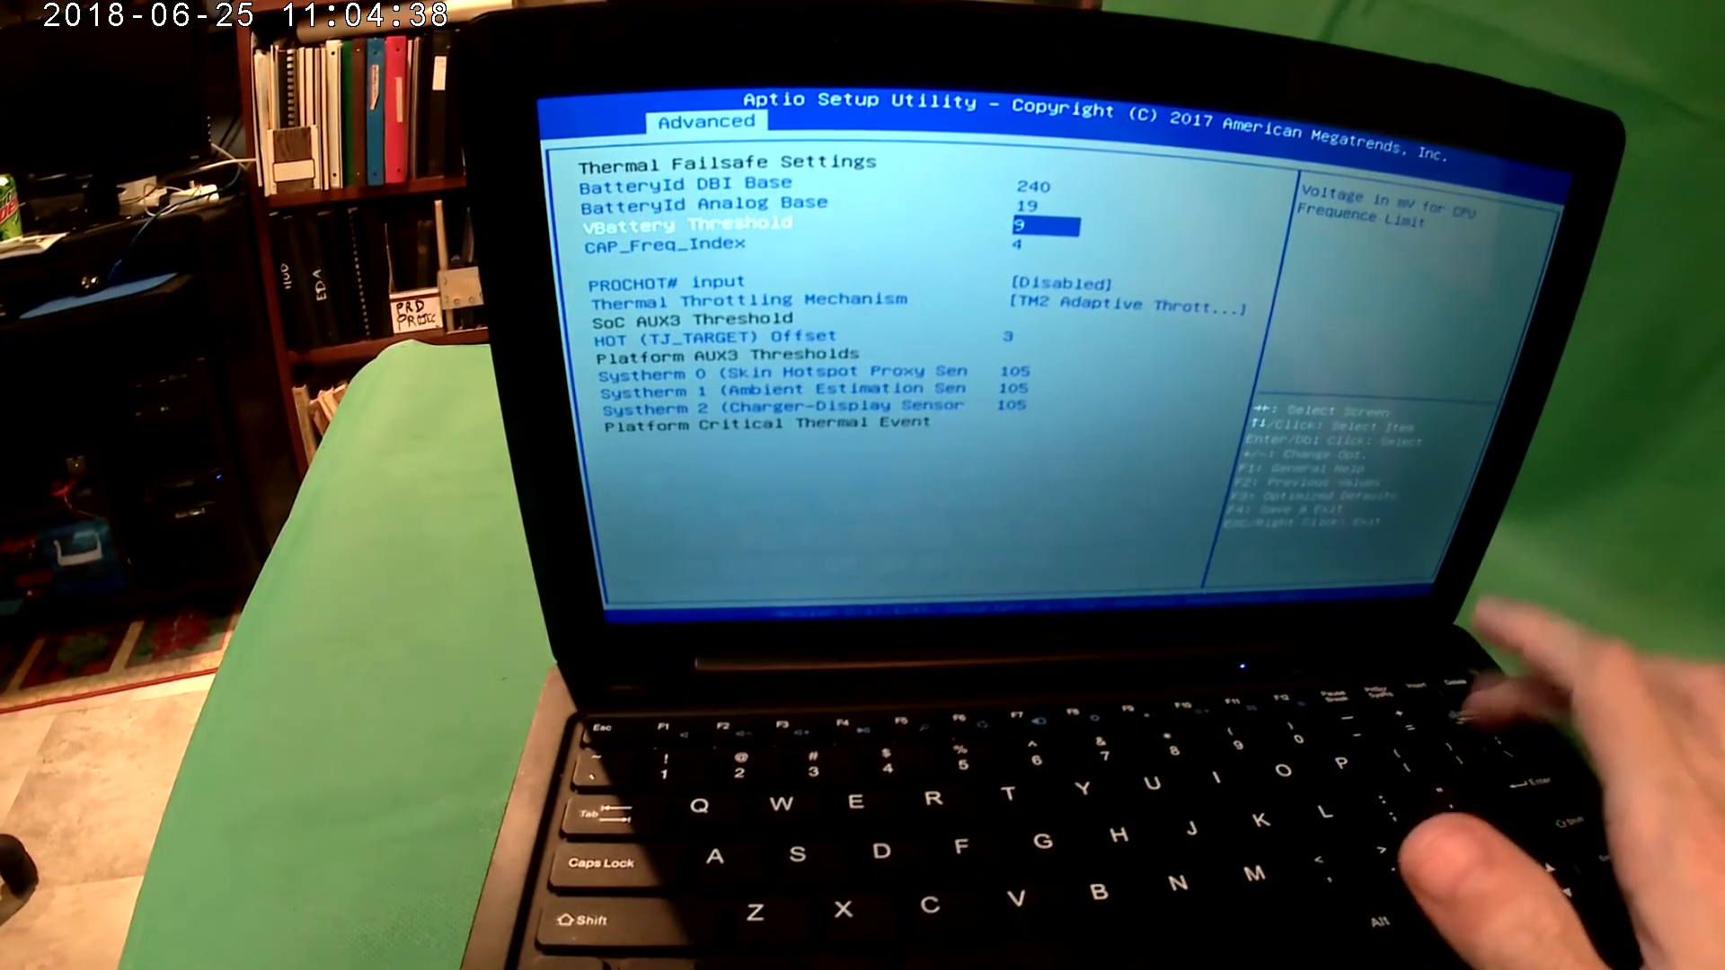
pyautogui.press('BackSpace')
pyautogui.write('3700')
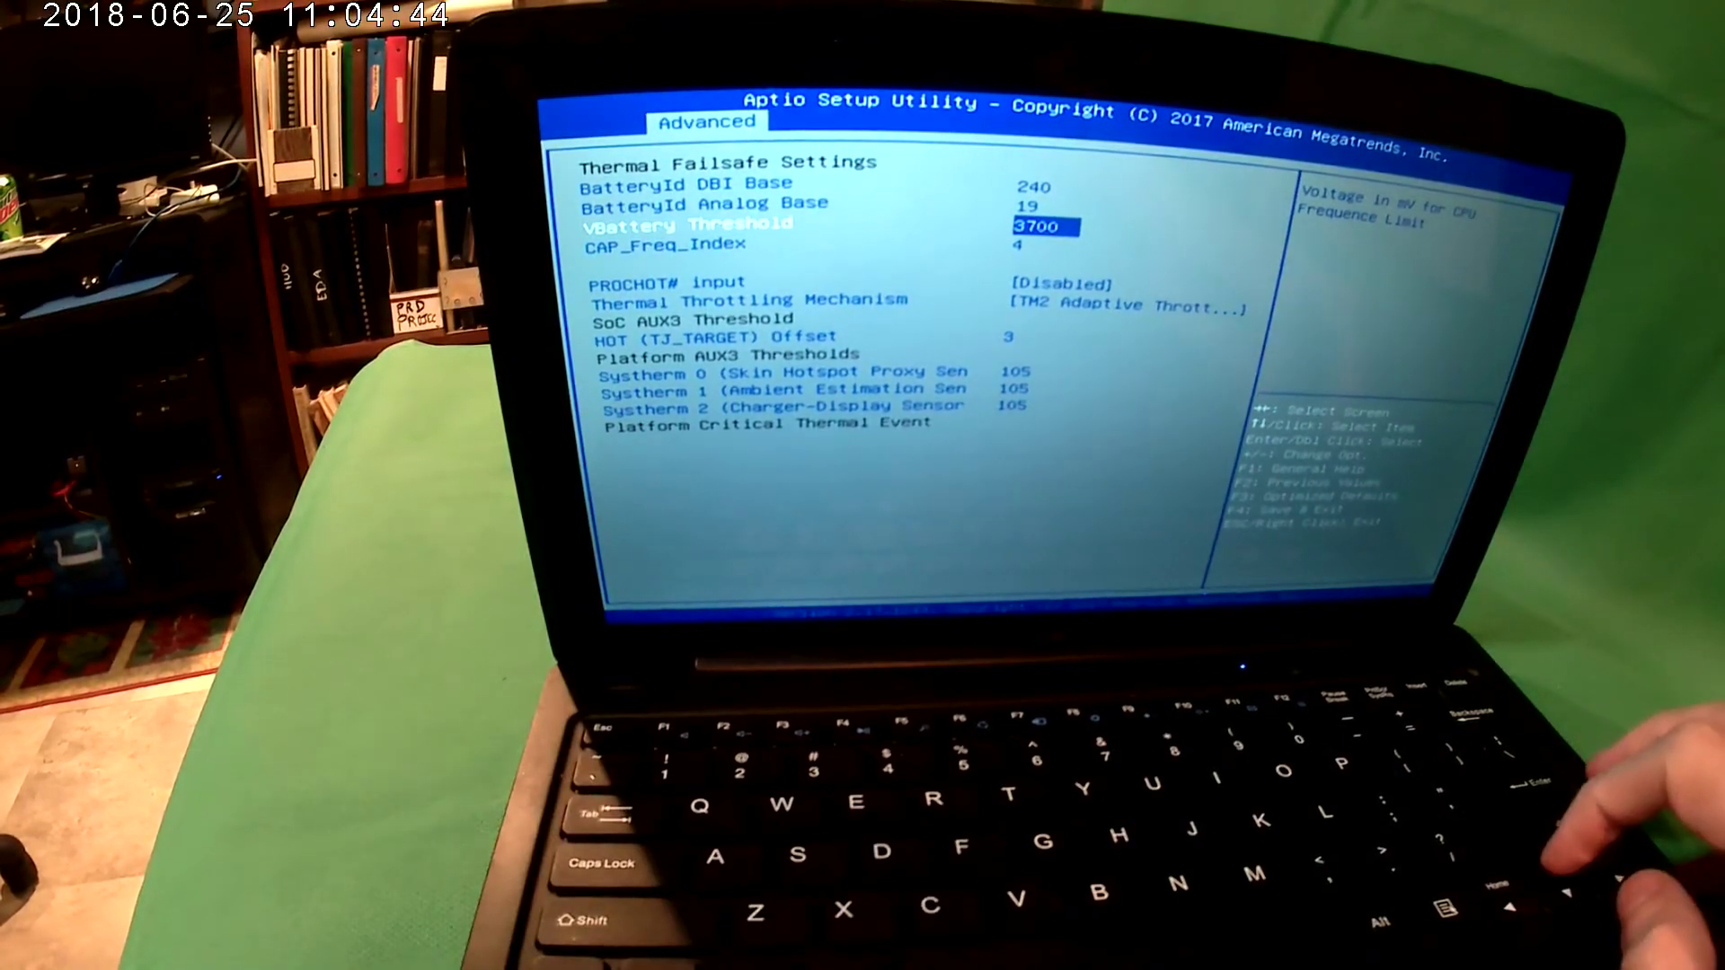
pyautogui.press('Return')
pyautogui.press('Down')
pyautogui.press('Down')
pyautogui.press('Down')
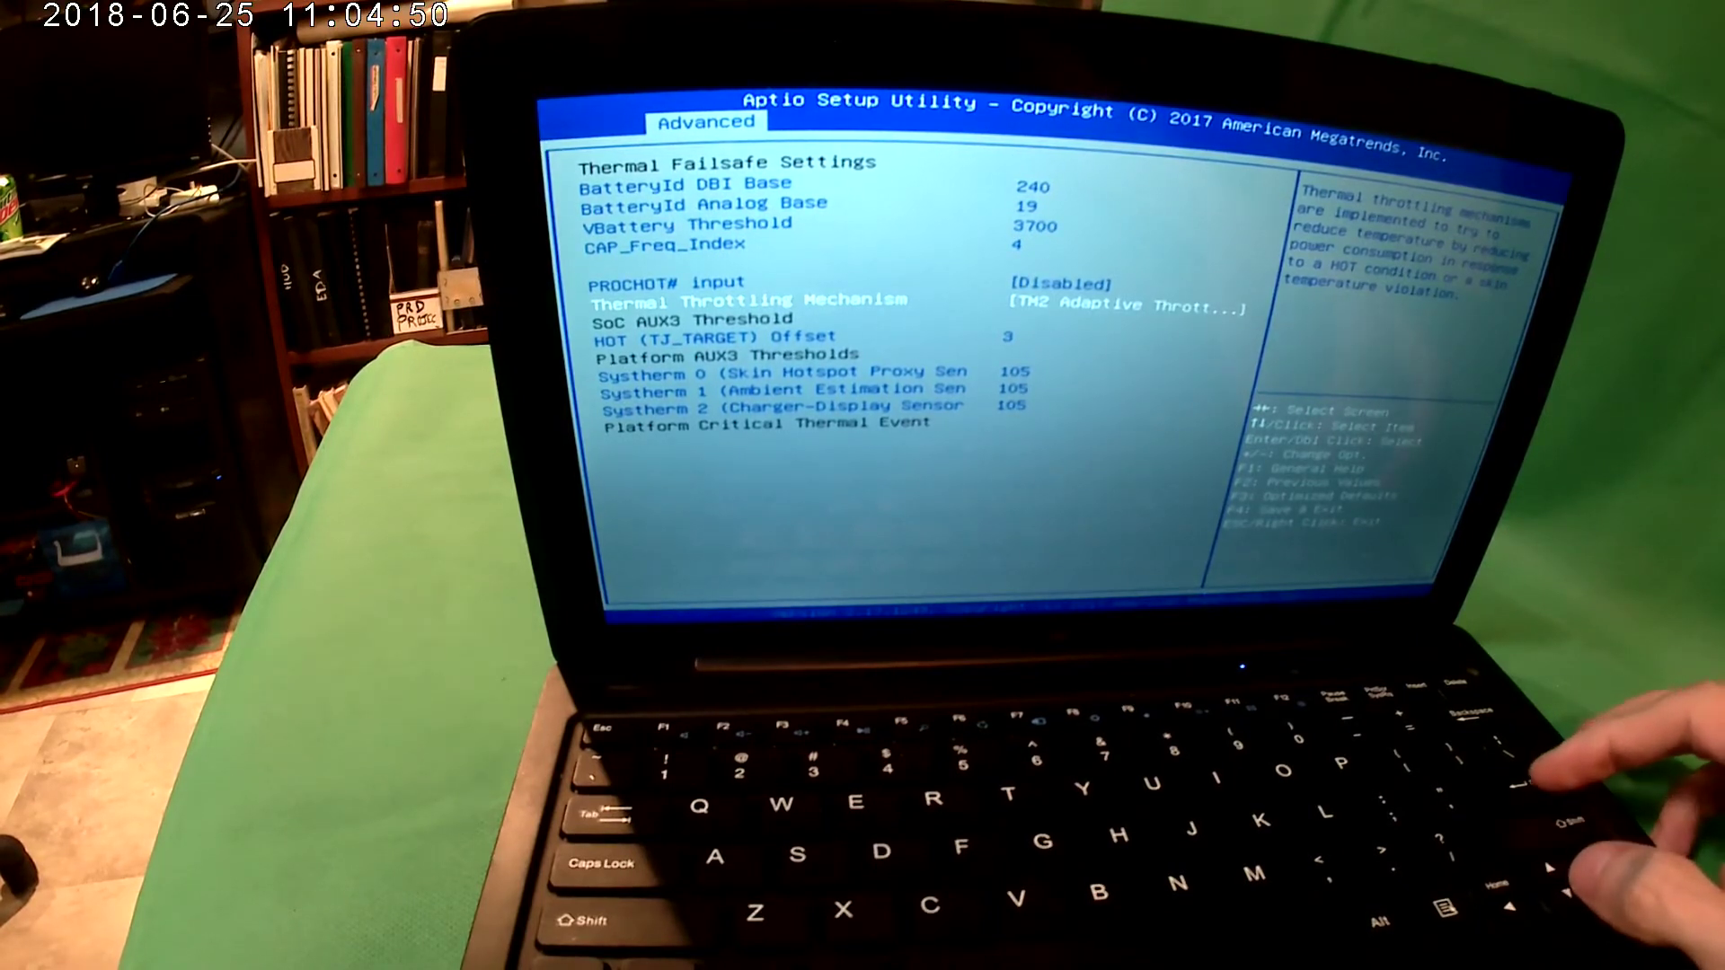
pyautogui.press('Return')
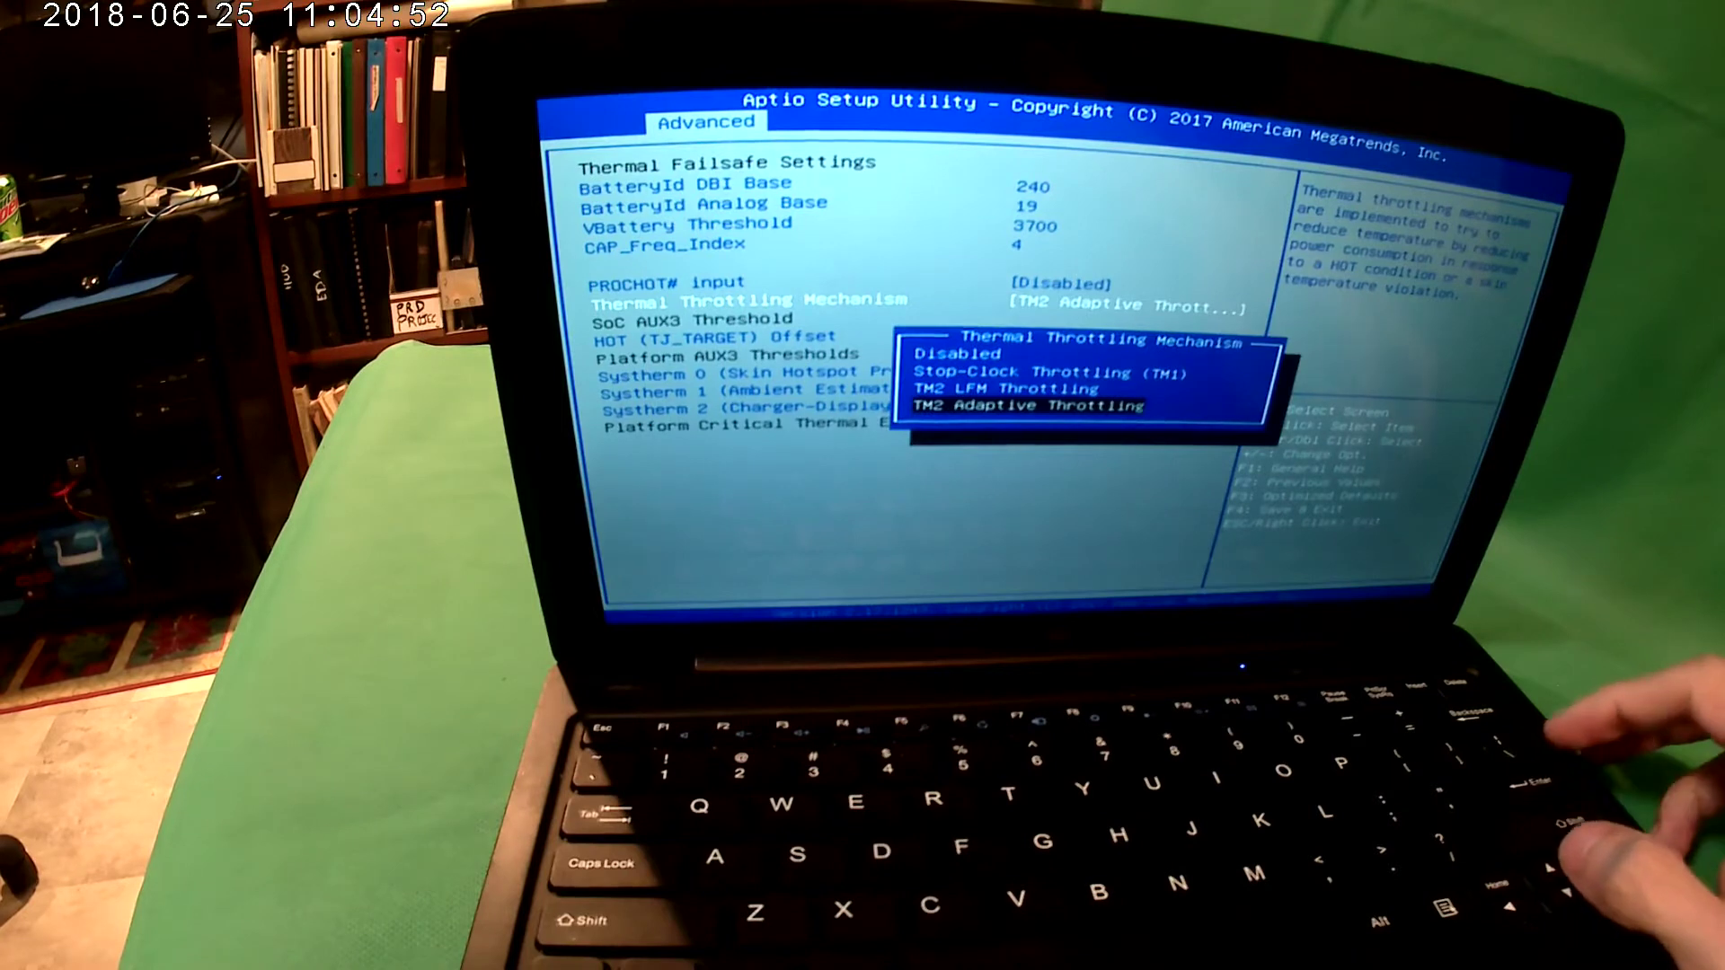
pyautogui.press('Up')
pyautogui.press('Up')
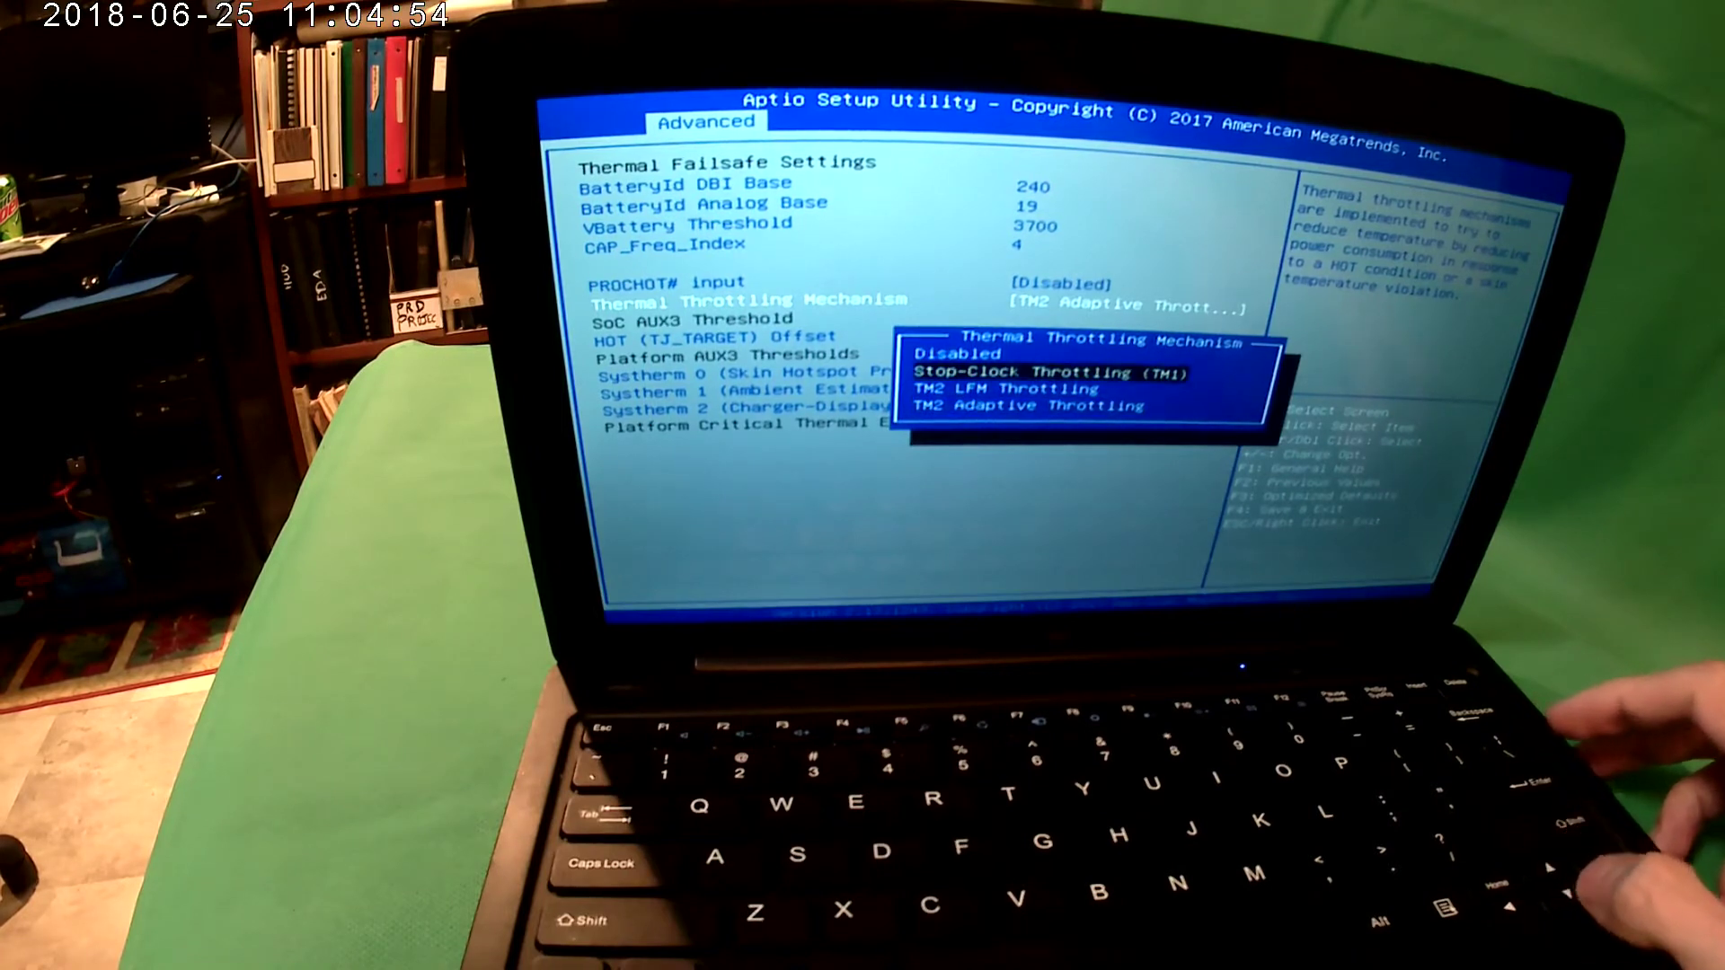
pyautogui.press('Down')
pyautogui.press('Down')
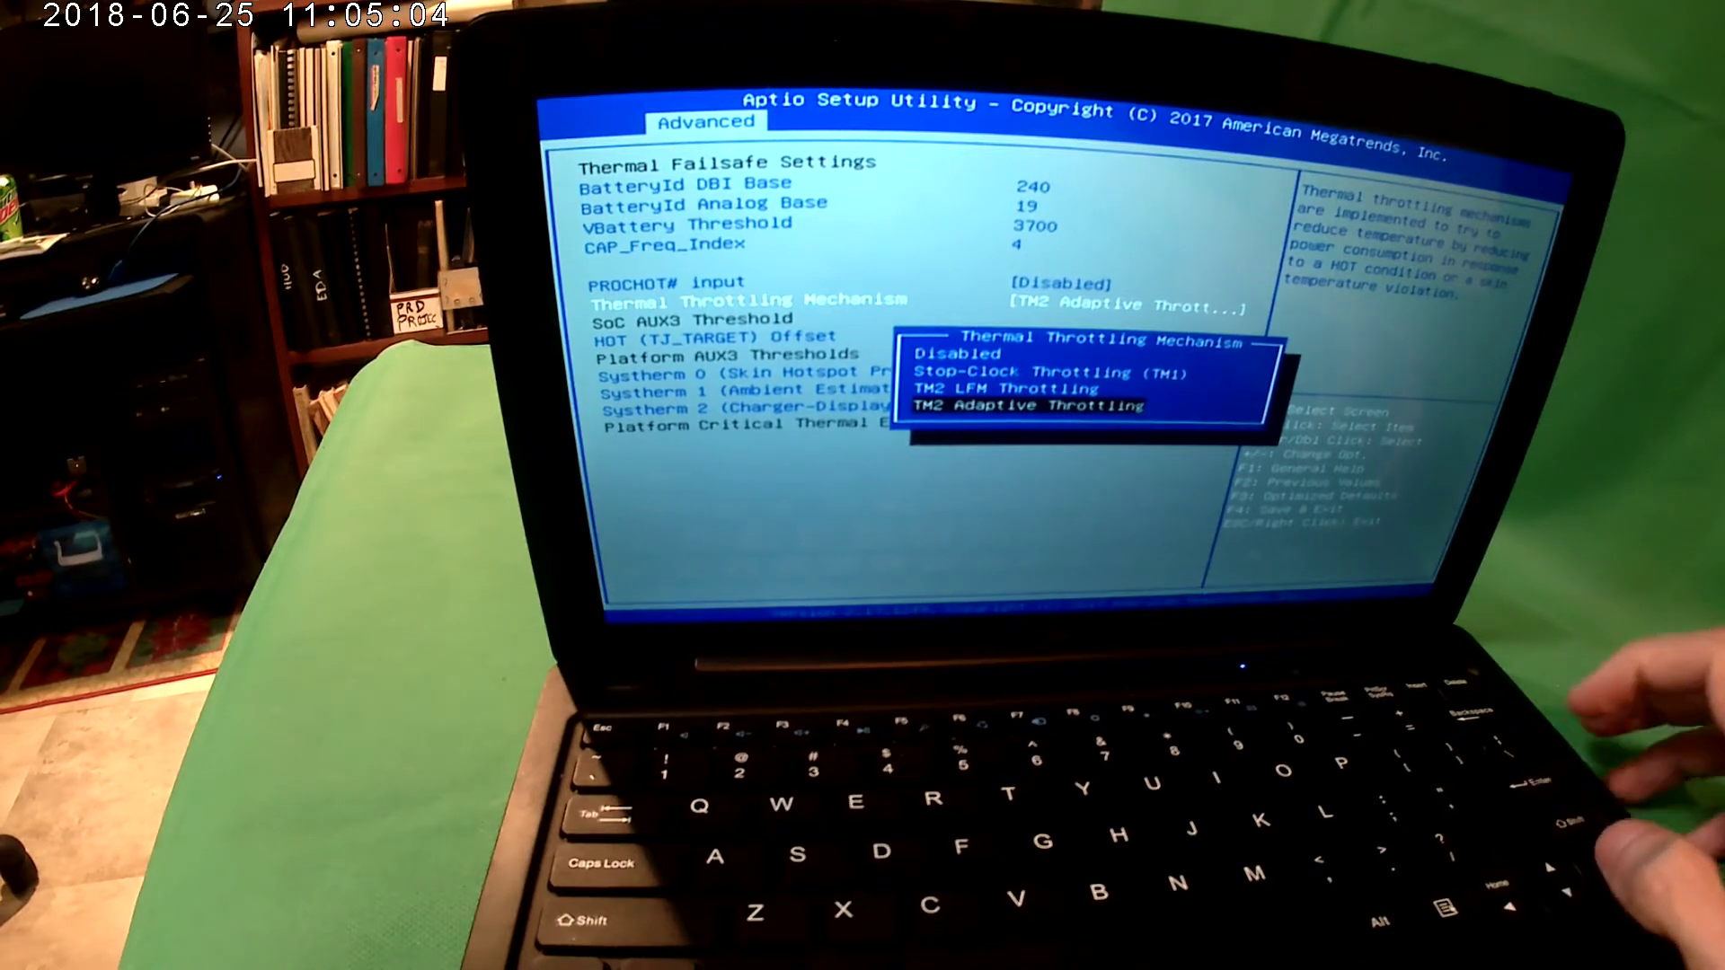
pyautogui.press('Return')
pyautogui.press('Down')
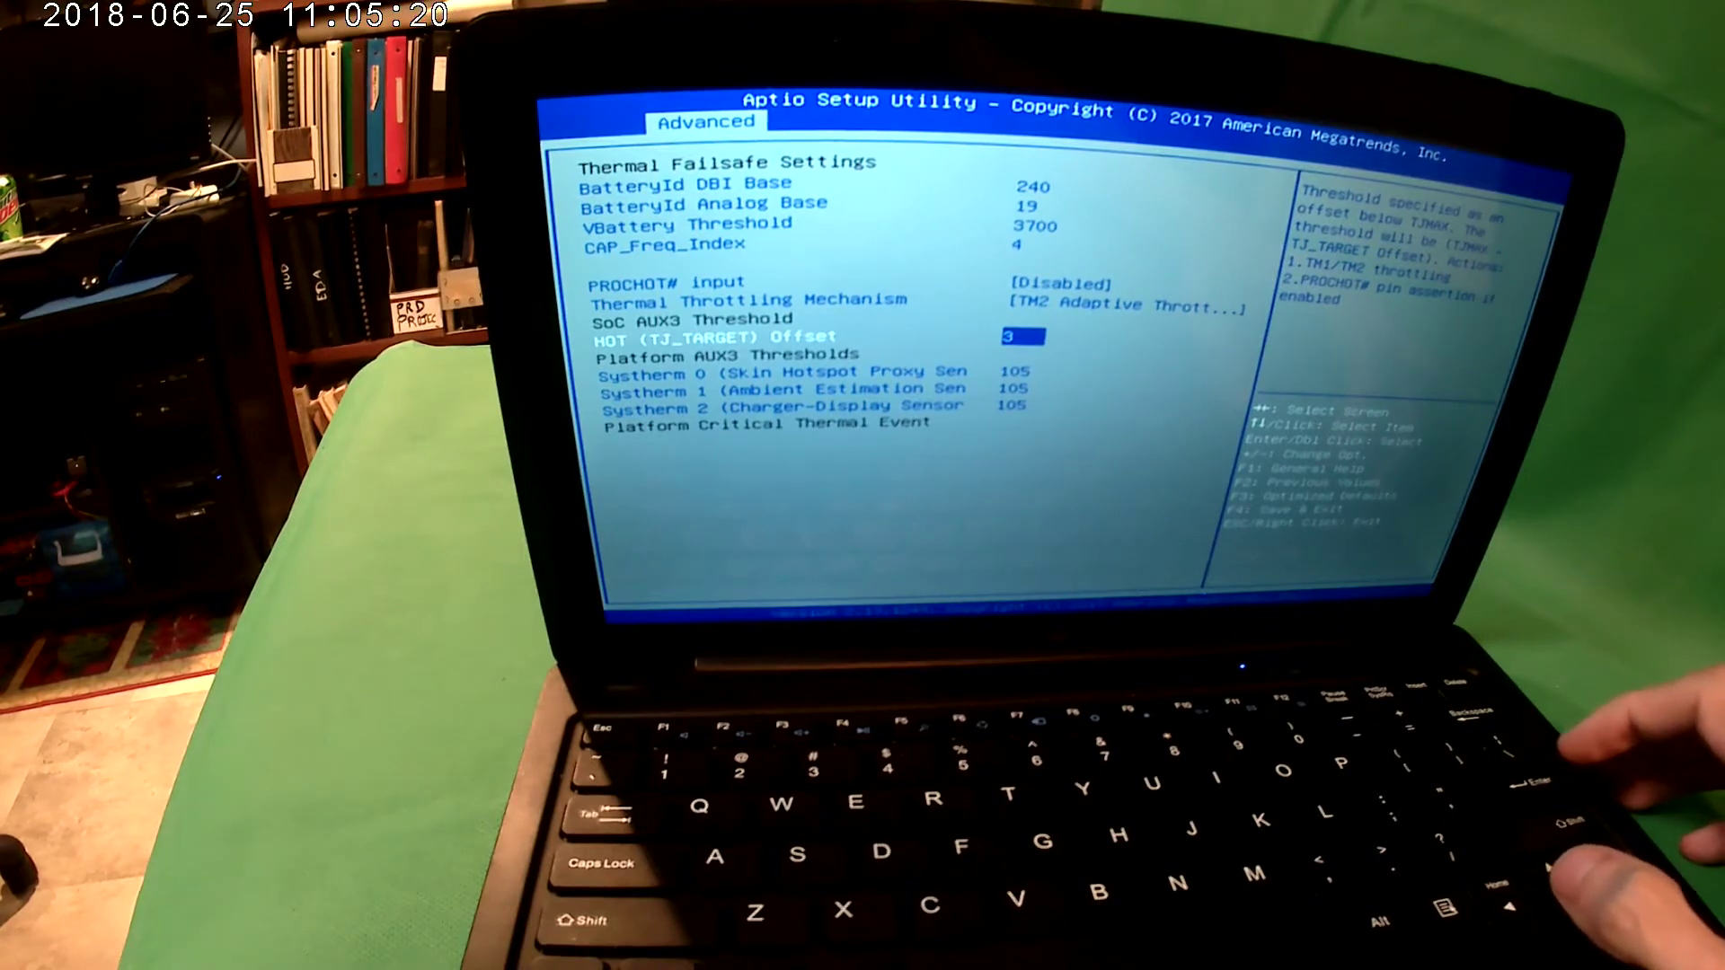
pyautogui.press('Down')
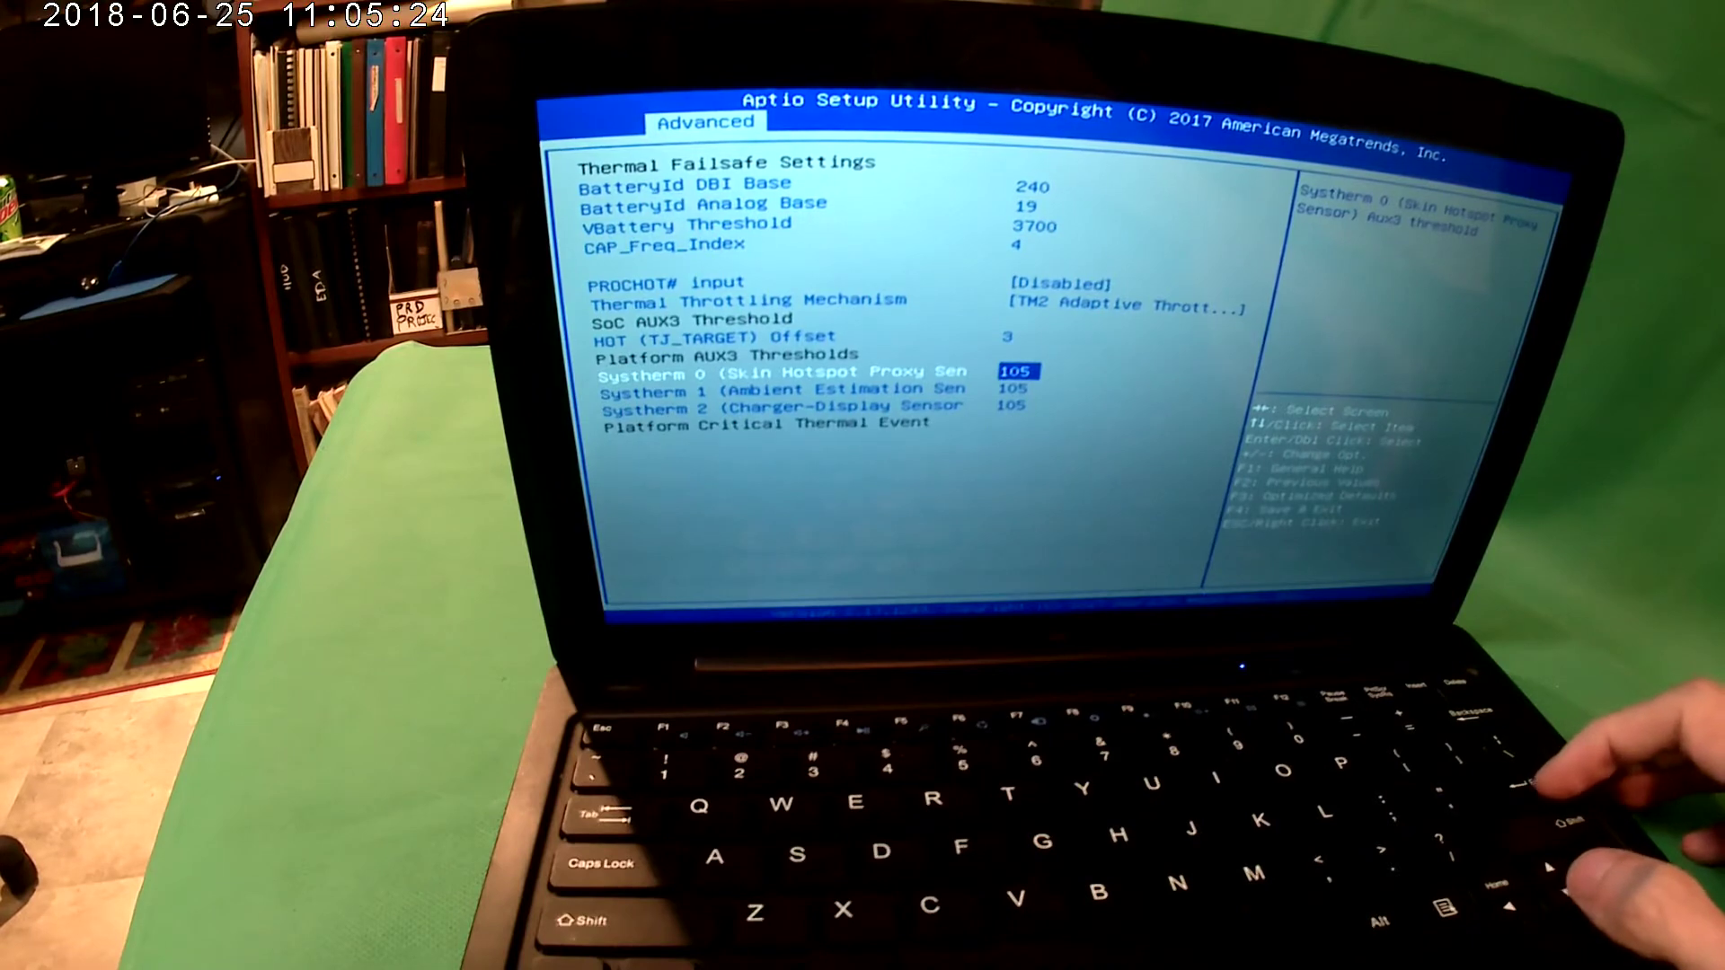
pyautogui.press('Down')
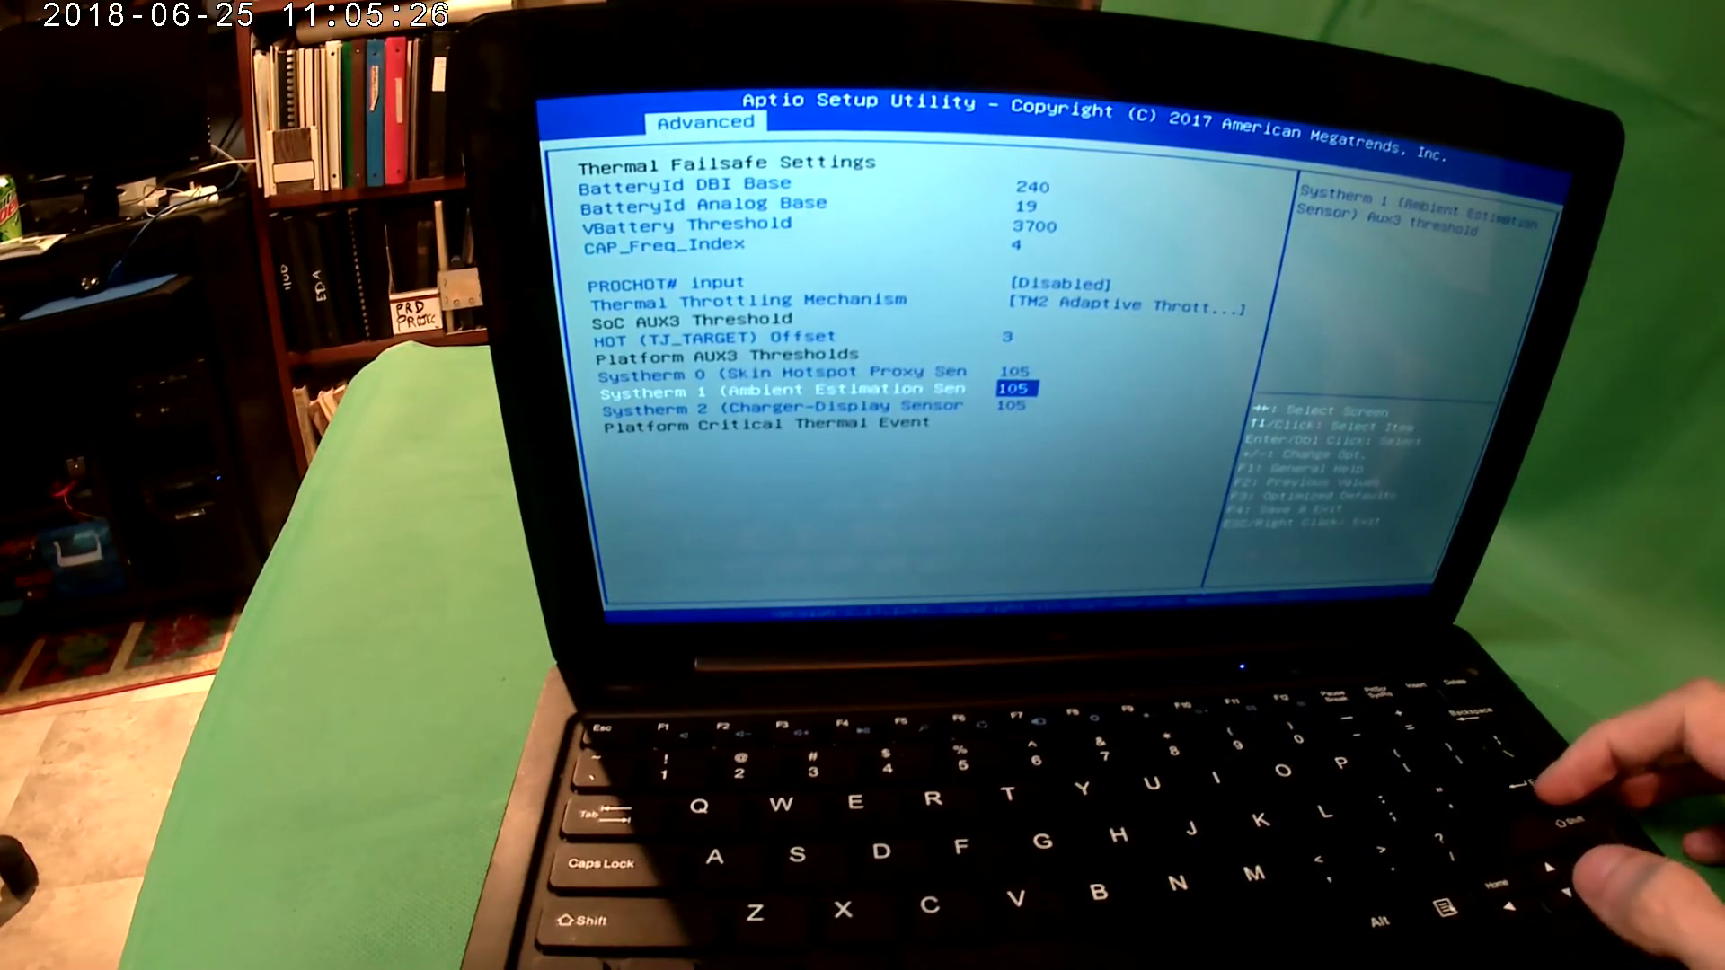
pyautogui.press('Down')
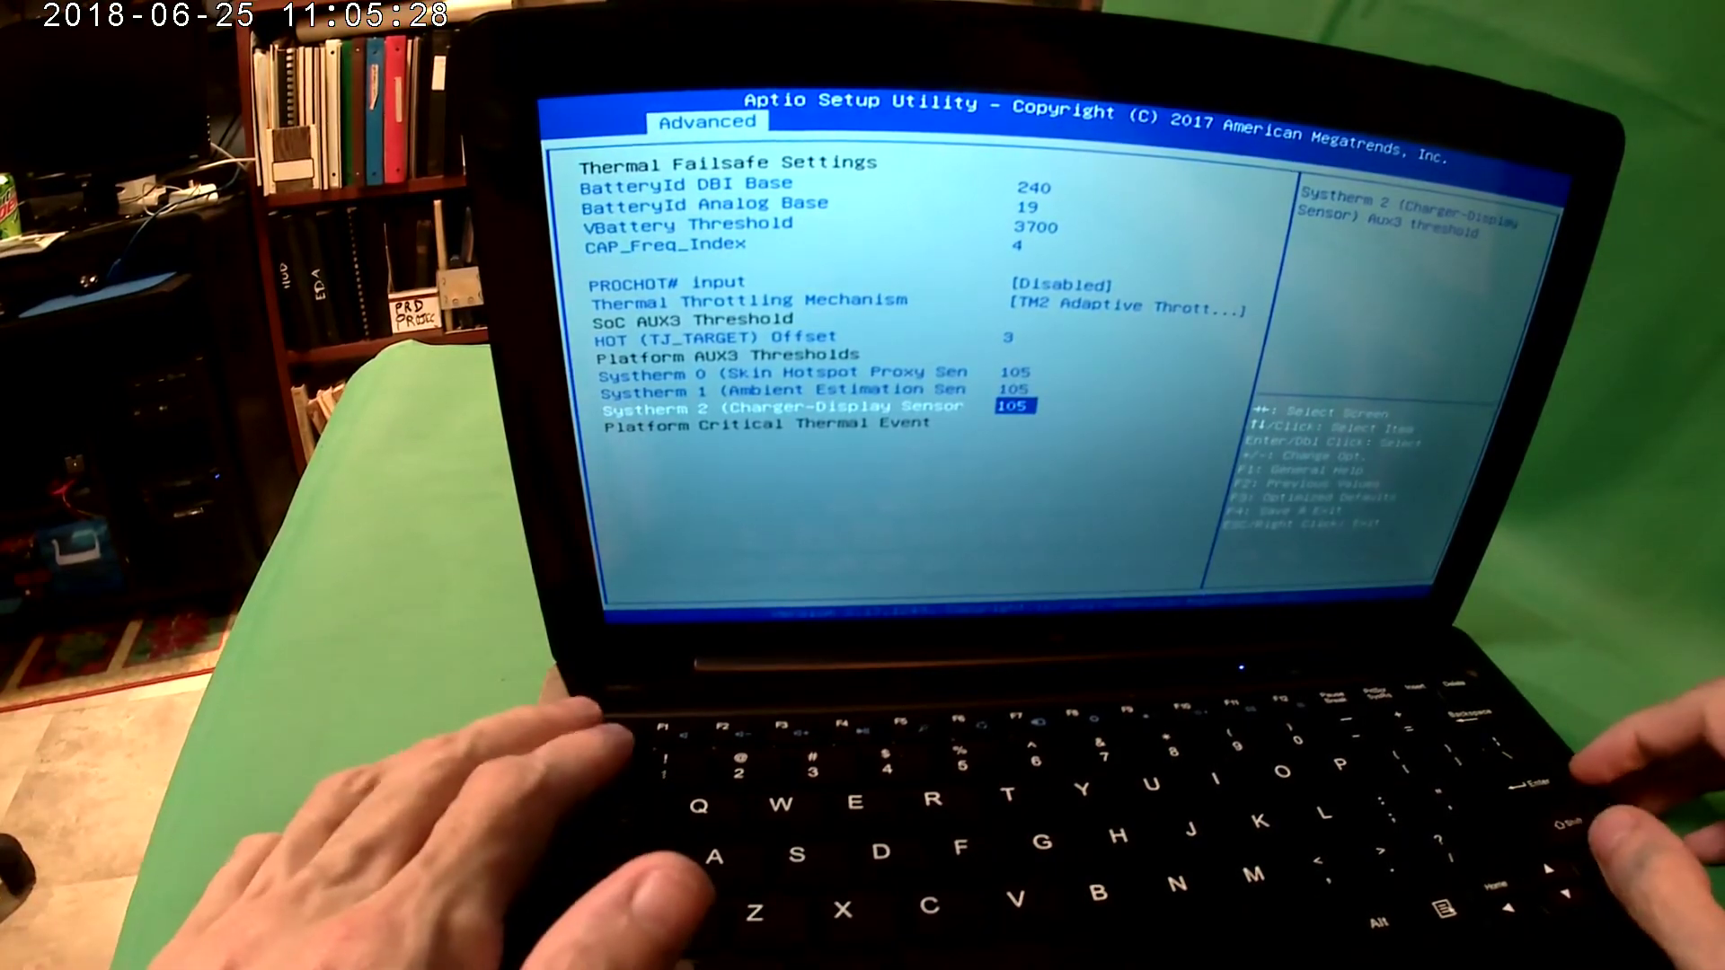
pyautogui.press('Down')
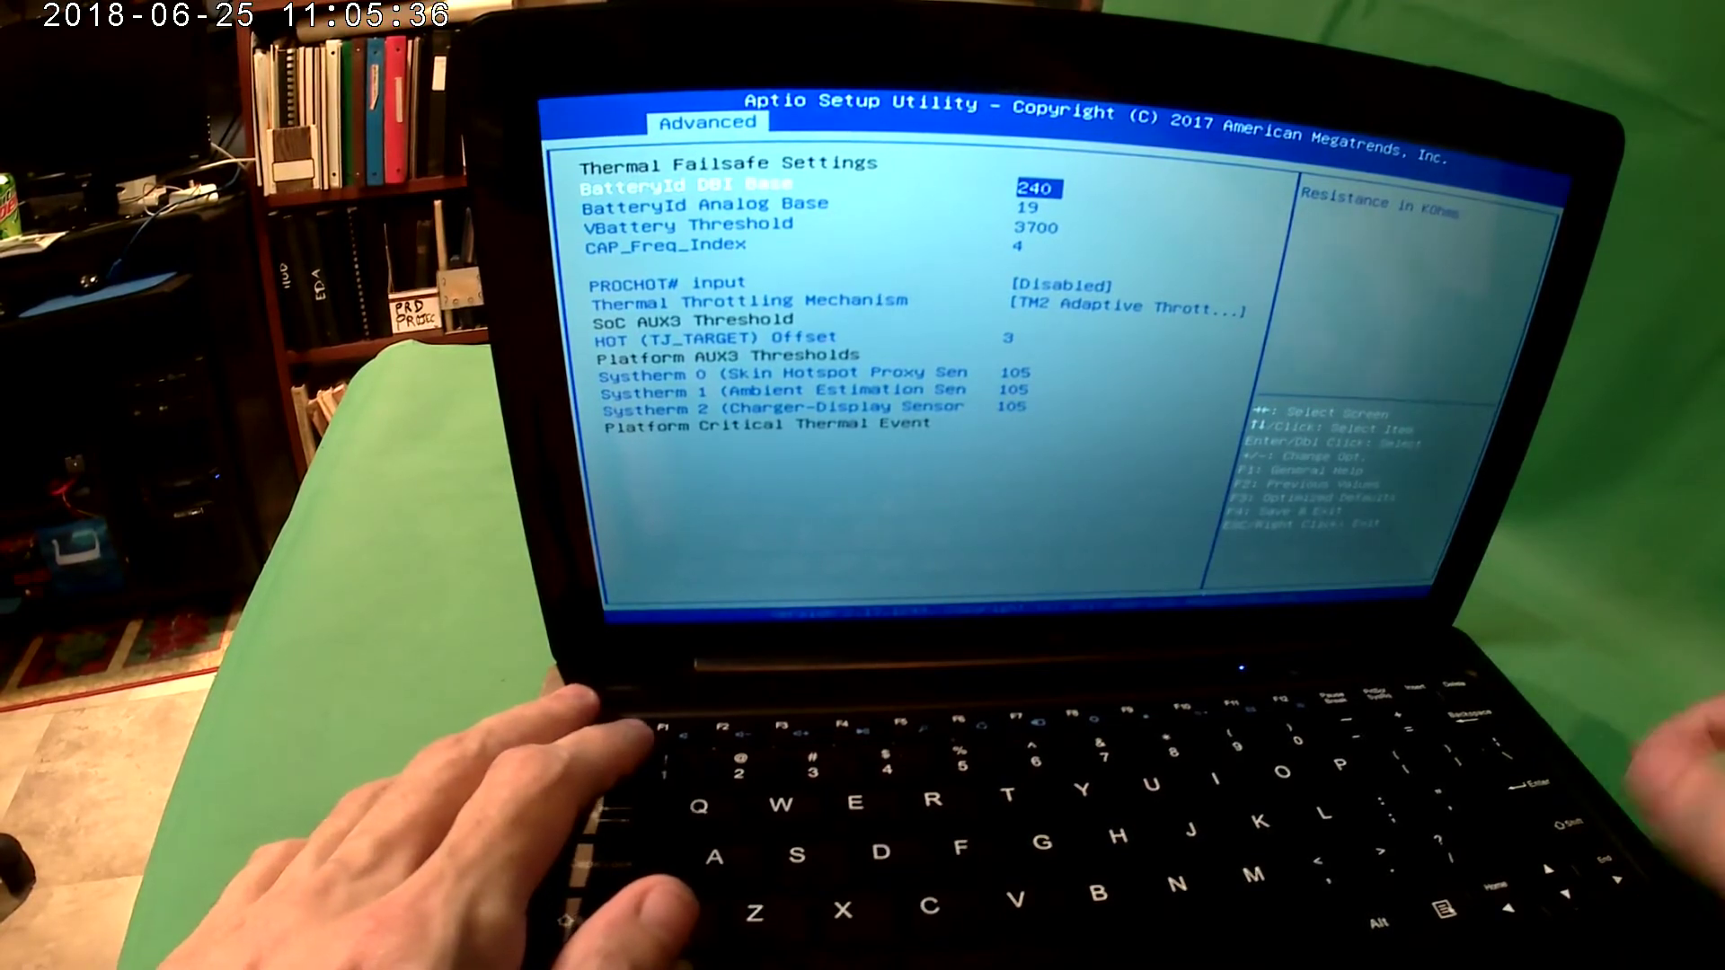
pyautogui.press('Down')
pyautogui.press('Down')
pyautogui.press('Down')
pyautogui.press('Down')
pyautogui.press('Down')
pyautogui.press('Down')
pyautogui.press('Down')
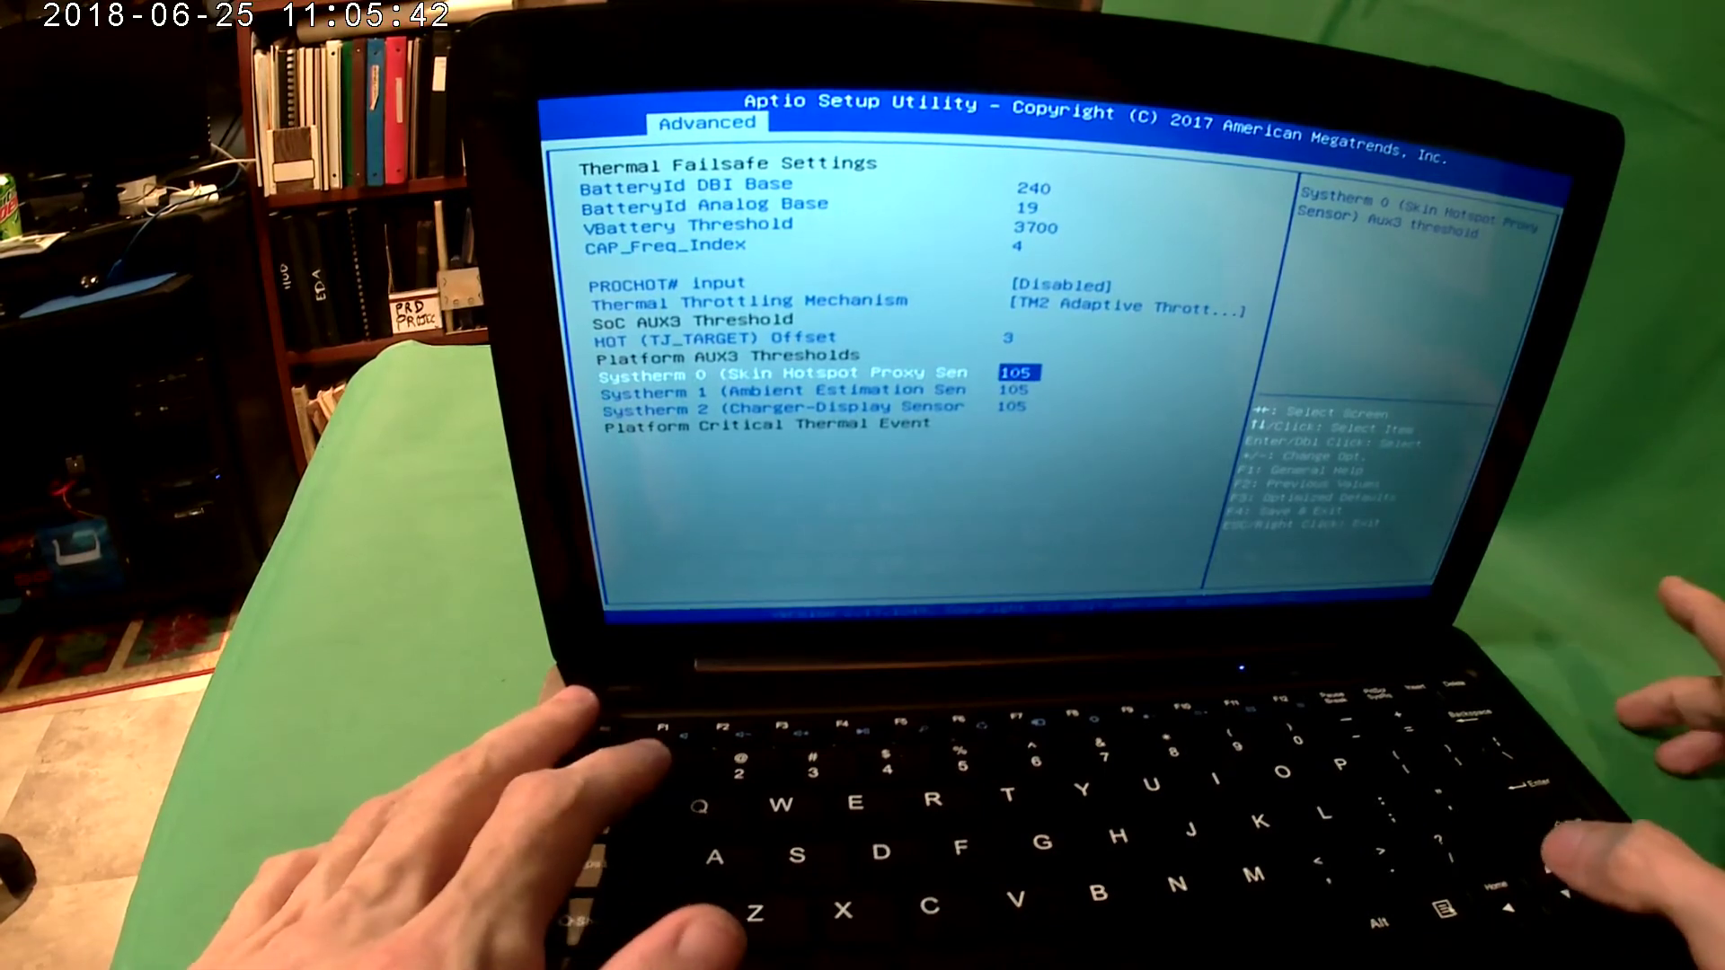
pyautogui.press('Up')
pyautogui.press('Up')
pyautogui.press('Up')
pyautogui.press('Down')
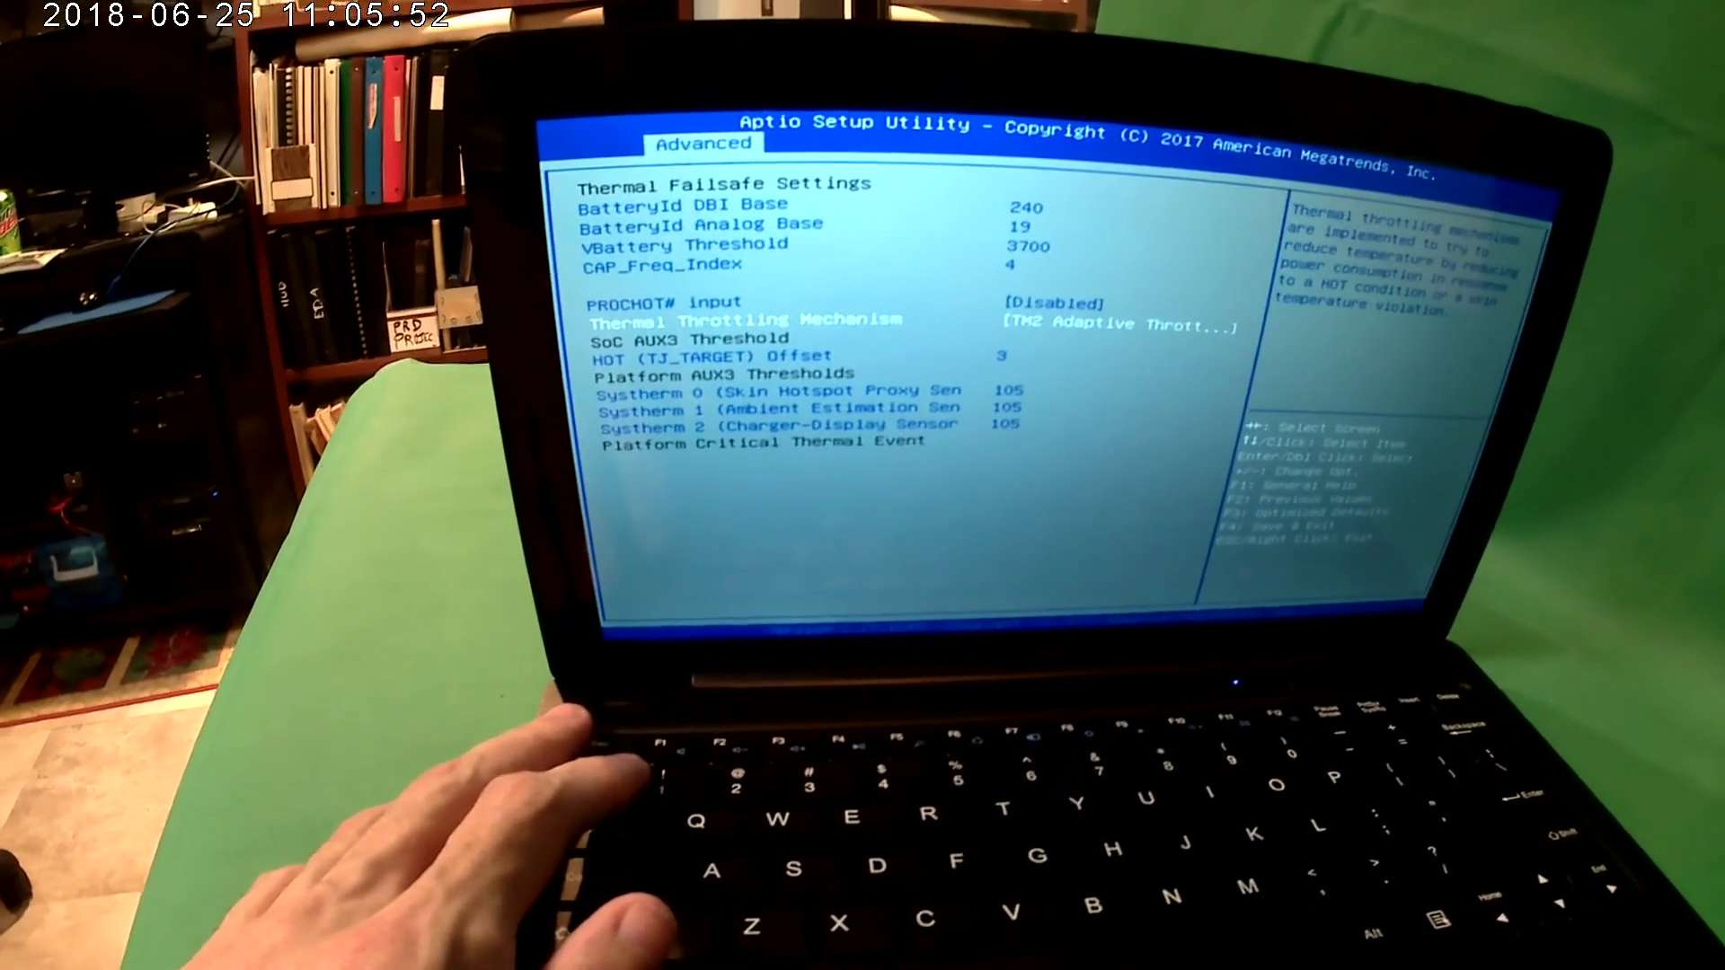
# Step: Review the Android settings: IA_APPS_RUN 3400 and boot on invalid battery
pyautogui.press('Escape')
pyautogui.press('Down')
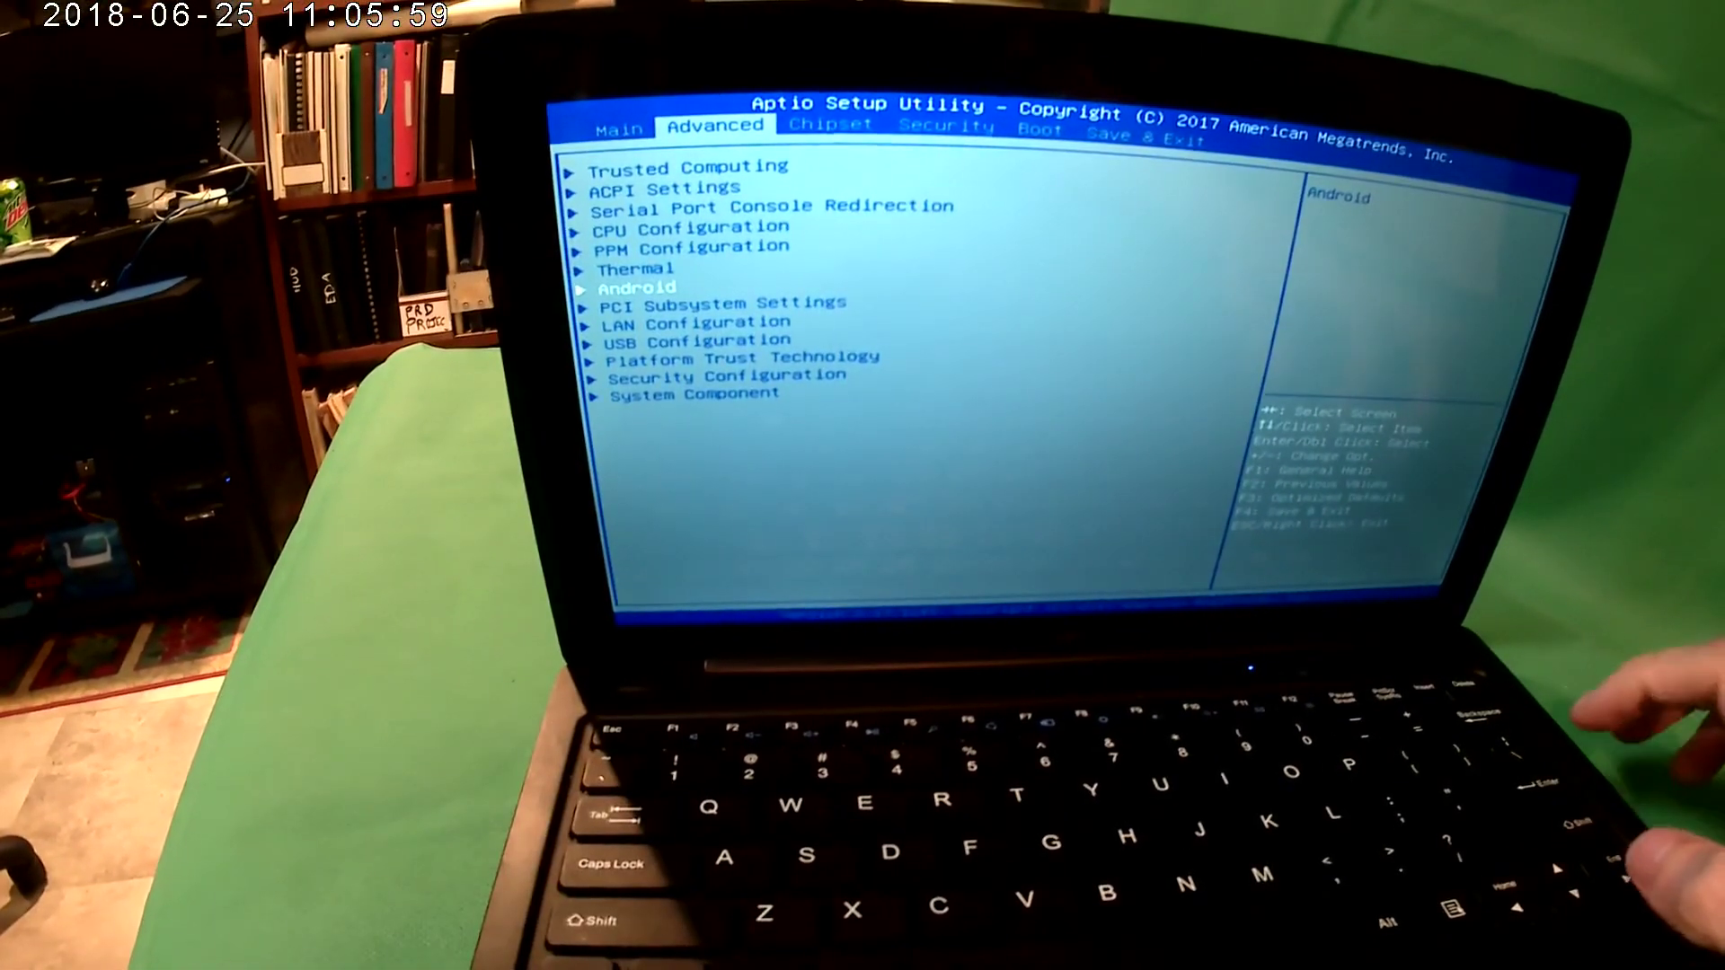
pyautogui.press('Return')
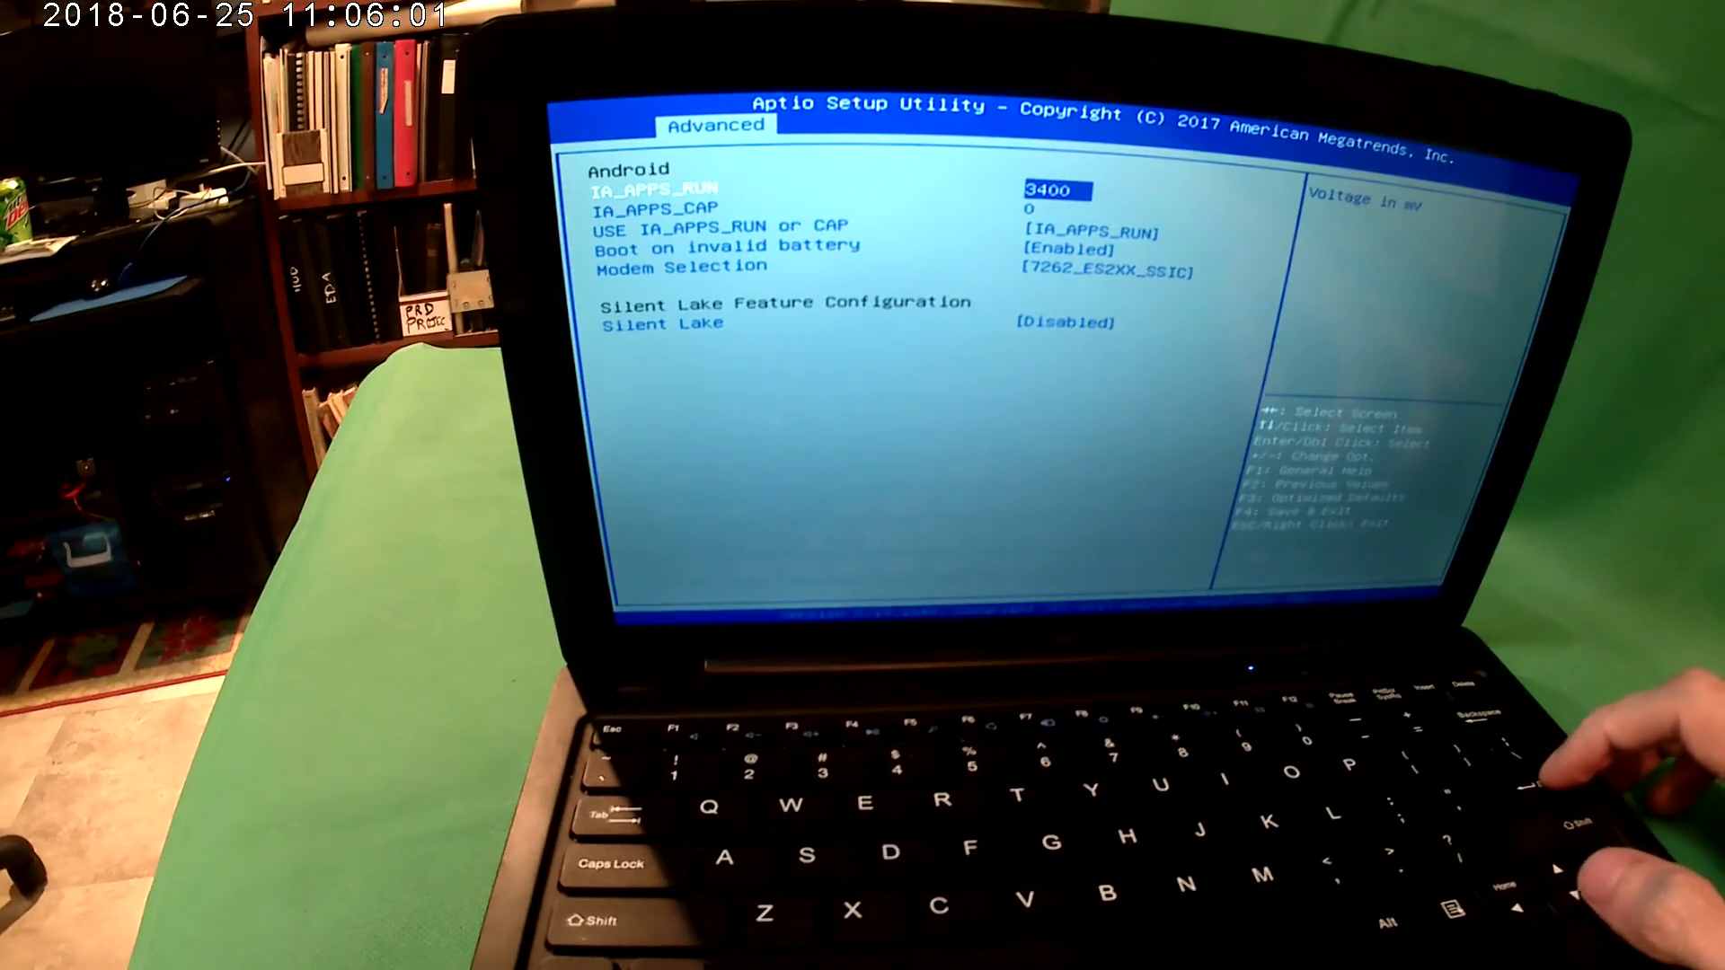
pyautogui.press('Down')
pyautogui.press('Down')
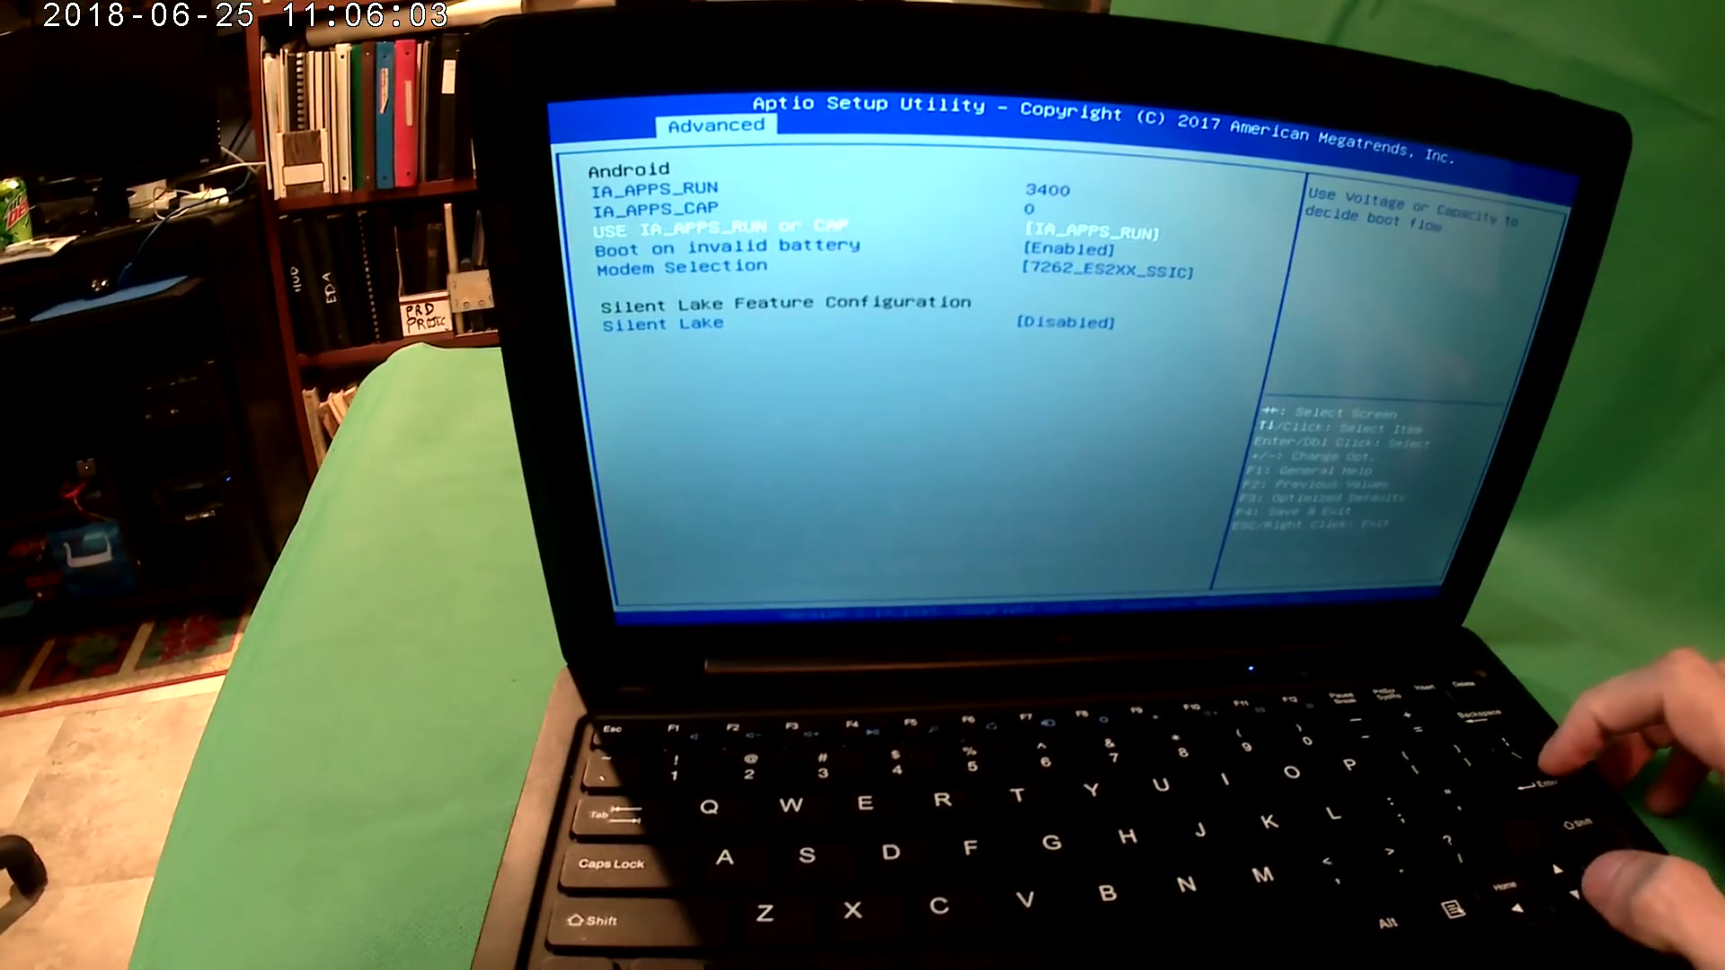
pyautogui.press('Down')
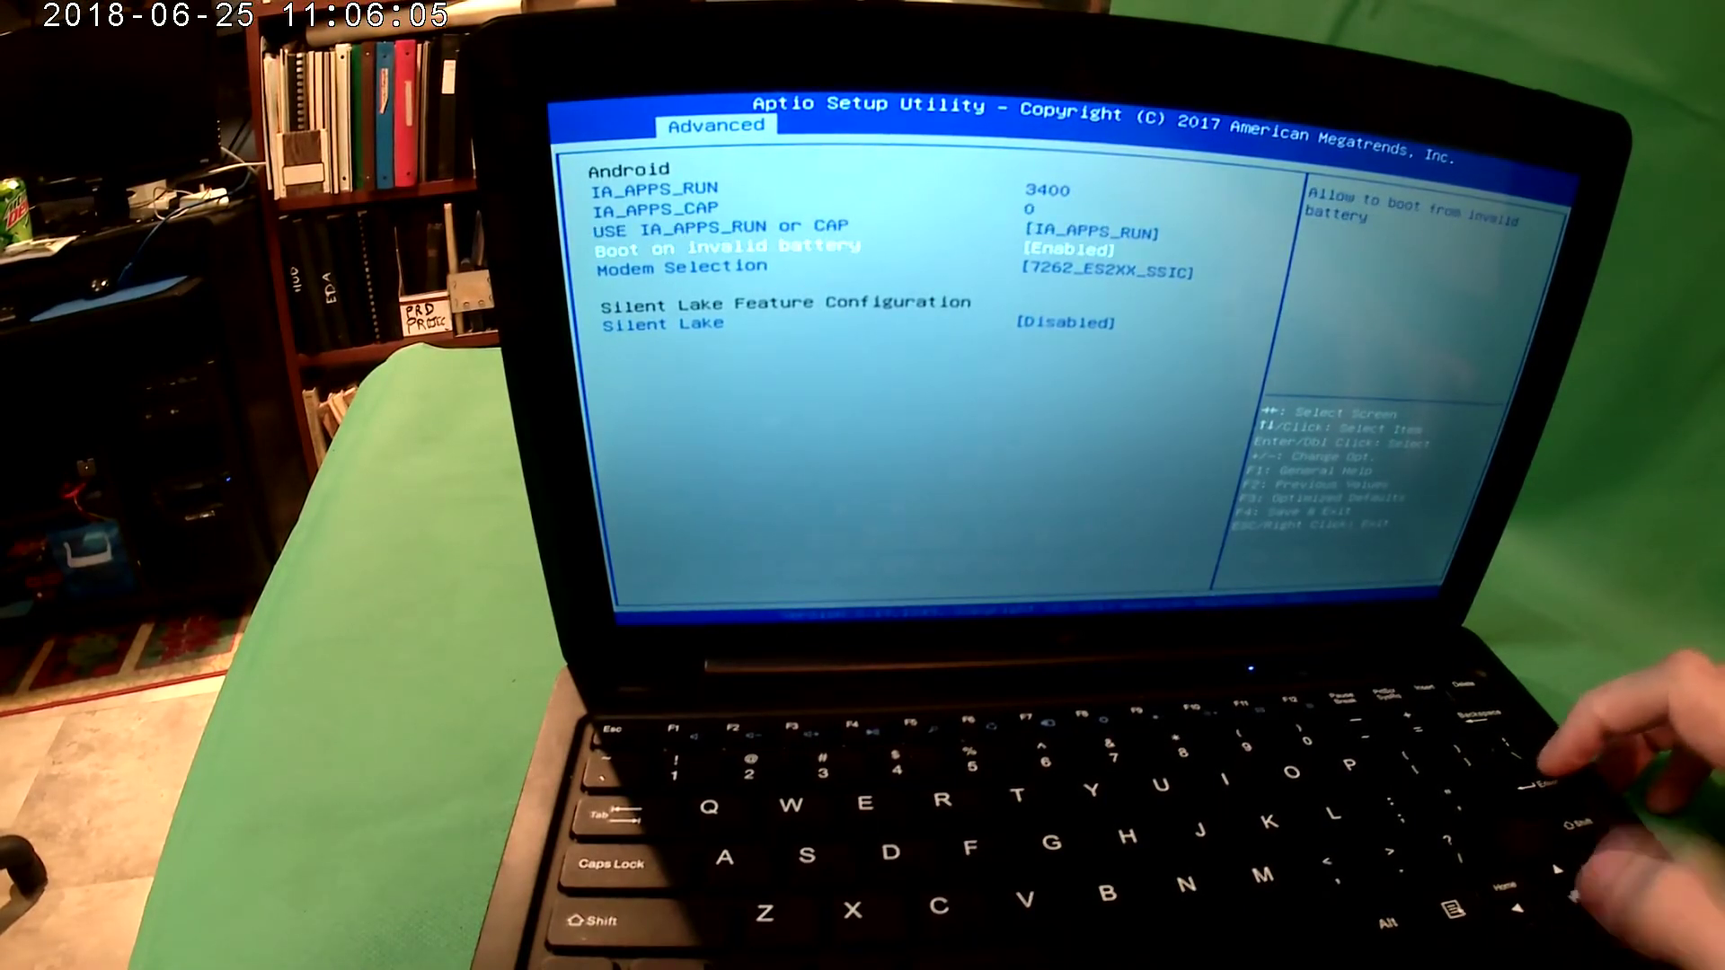
pyautogui.press('Down')
pyautogui.press('Down')
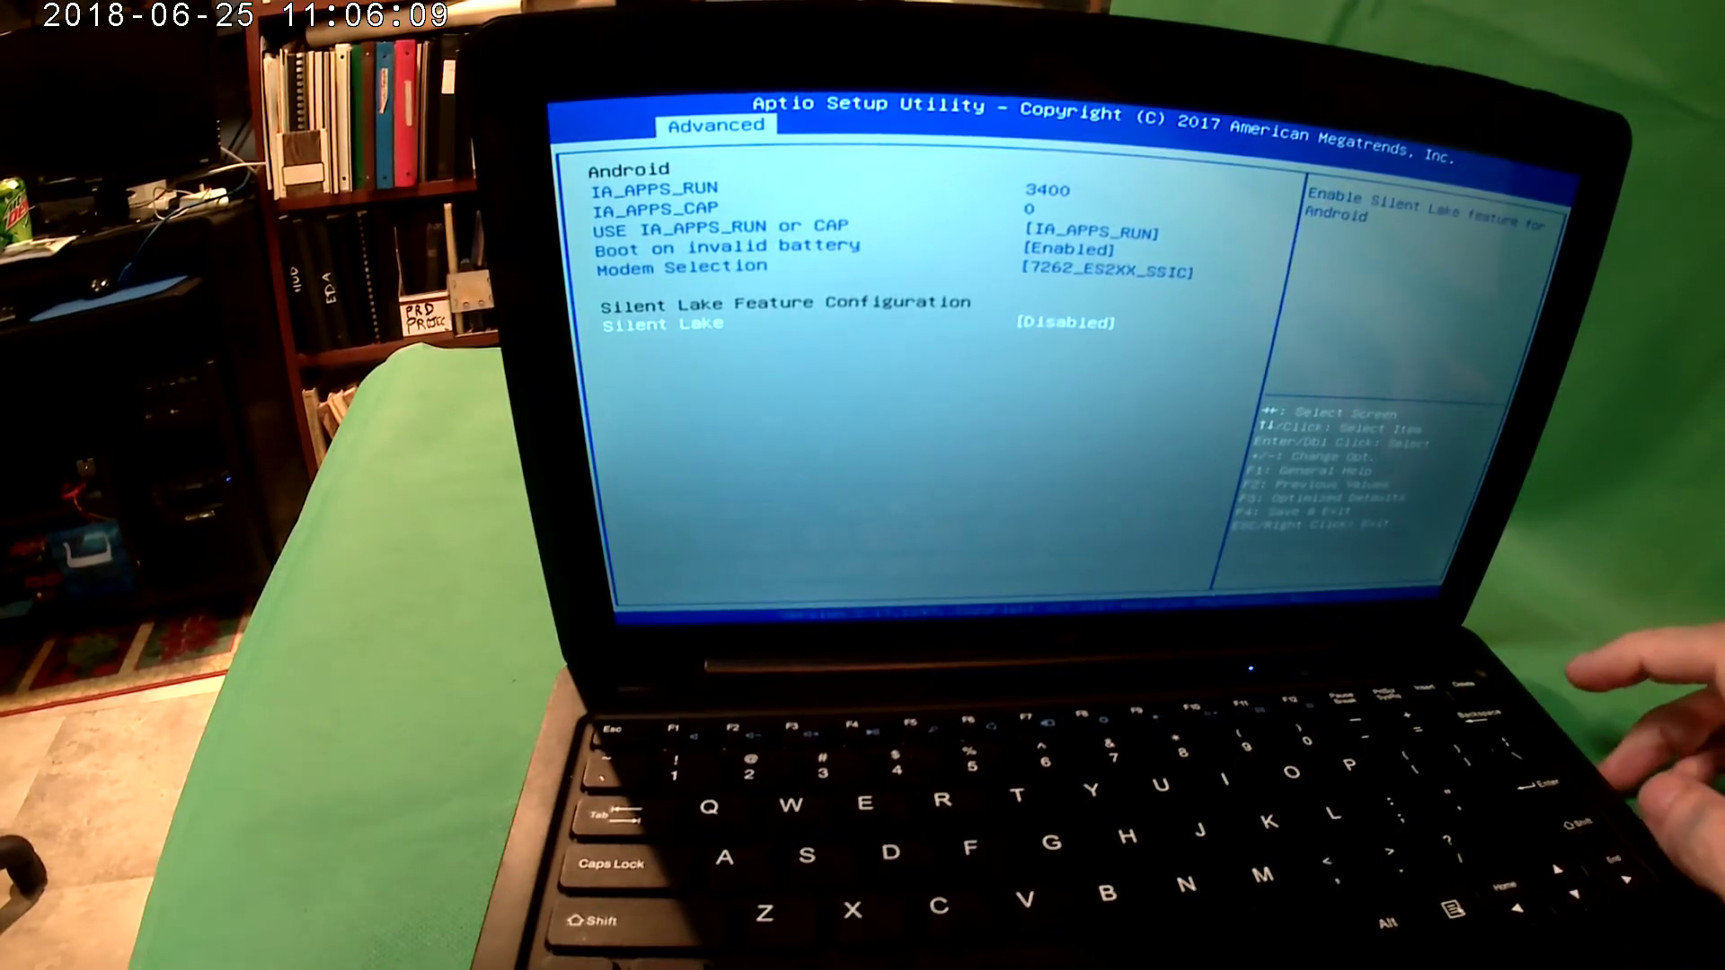
# Step: Enter PCI Subsystem Settings, leaving Above 4G Decoding Enabled
pyautogui.press('Escape')
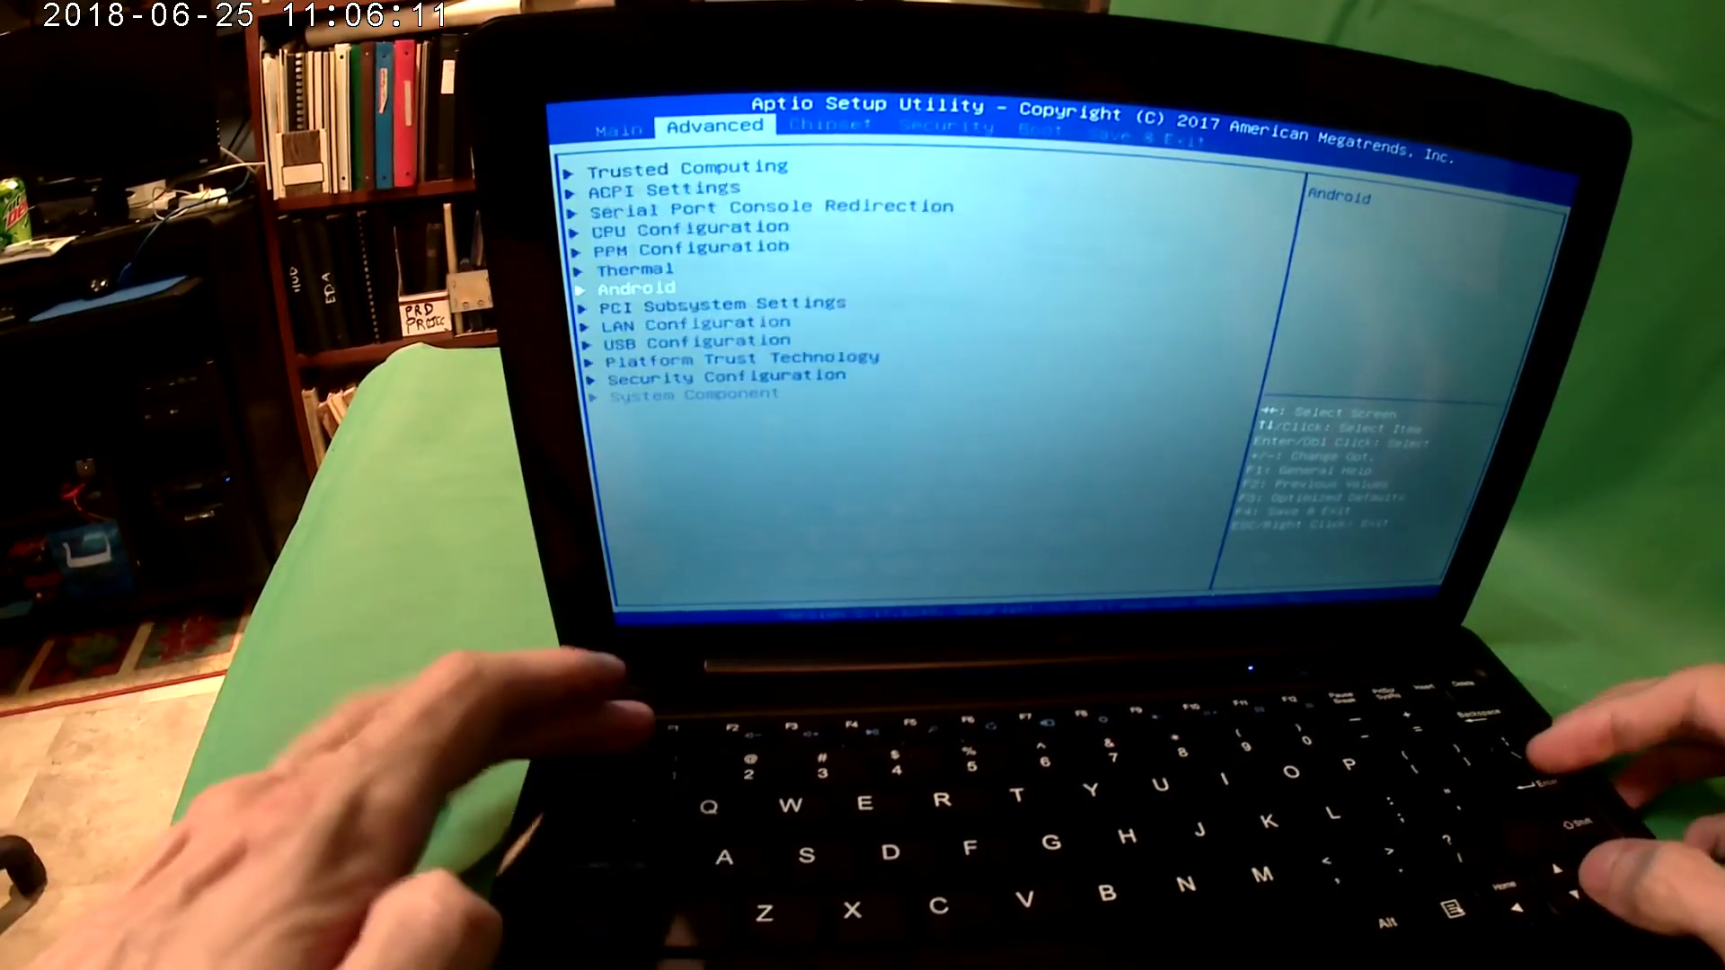
pyautogui.press('Down')
pyautogui.press('Return')
pyautogui.press('Return')
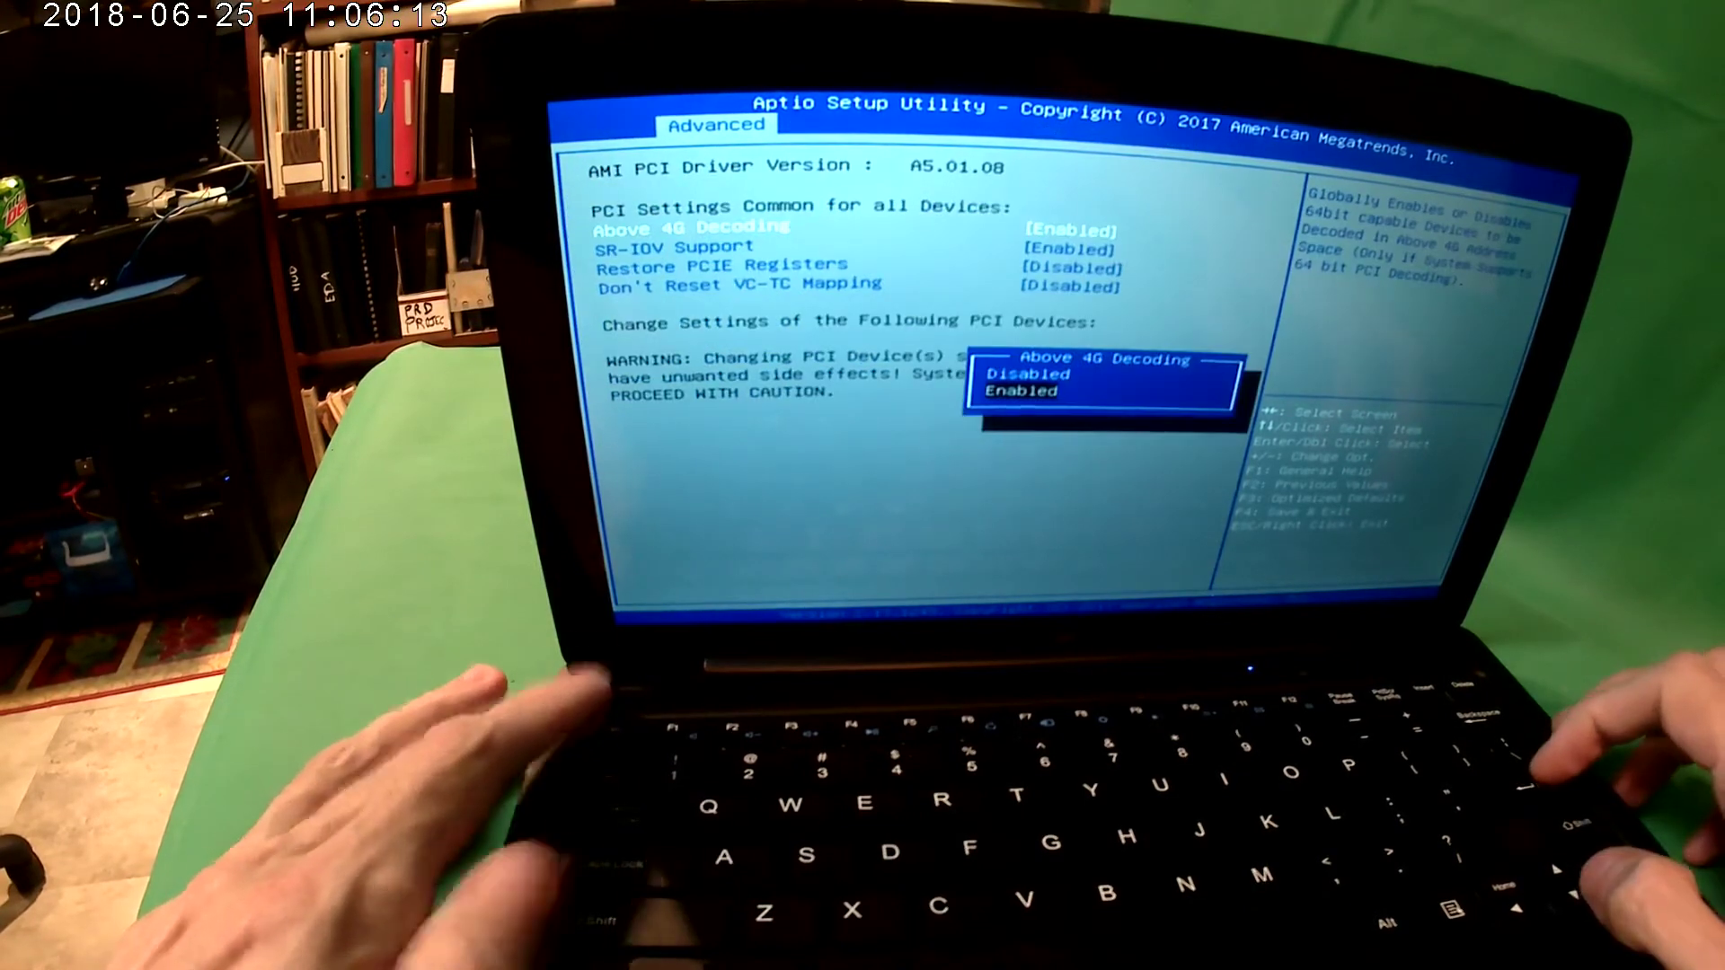
pyautogui.press('Escape')
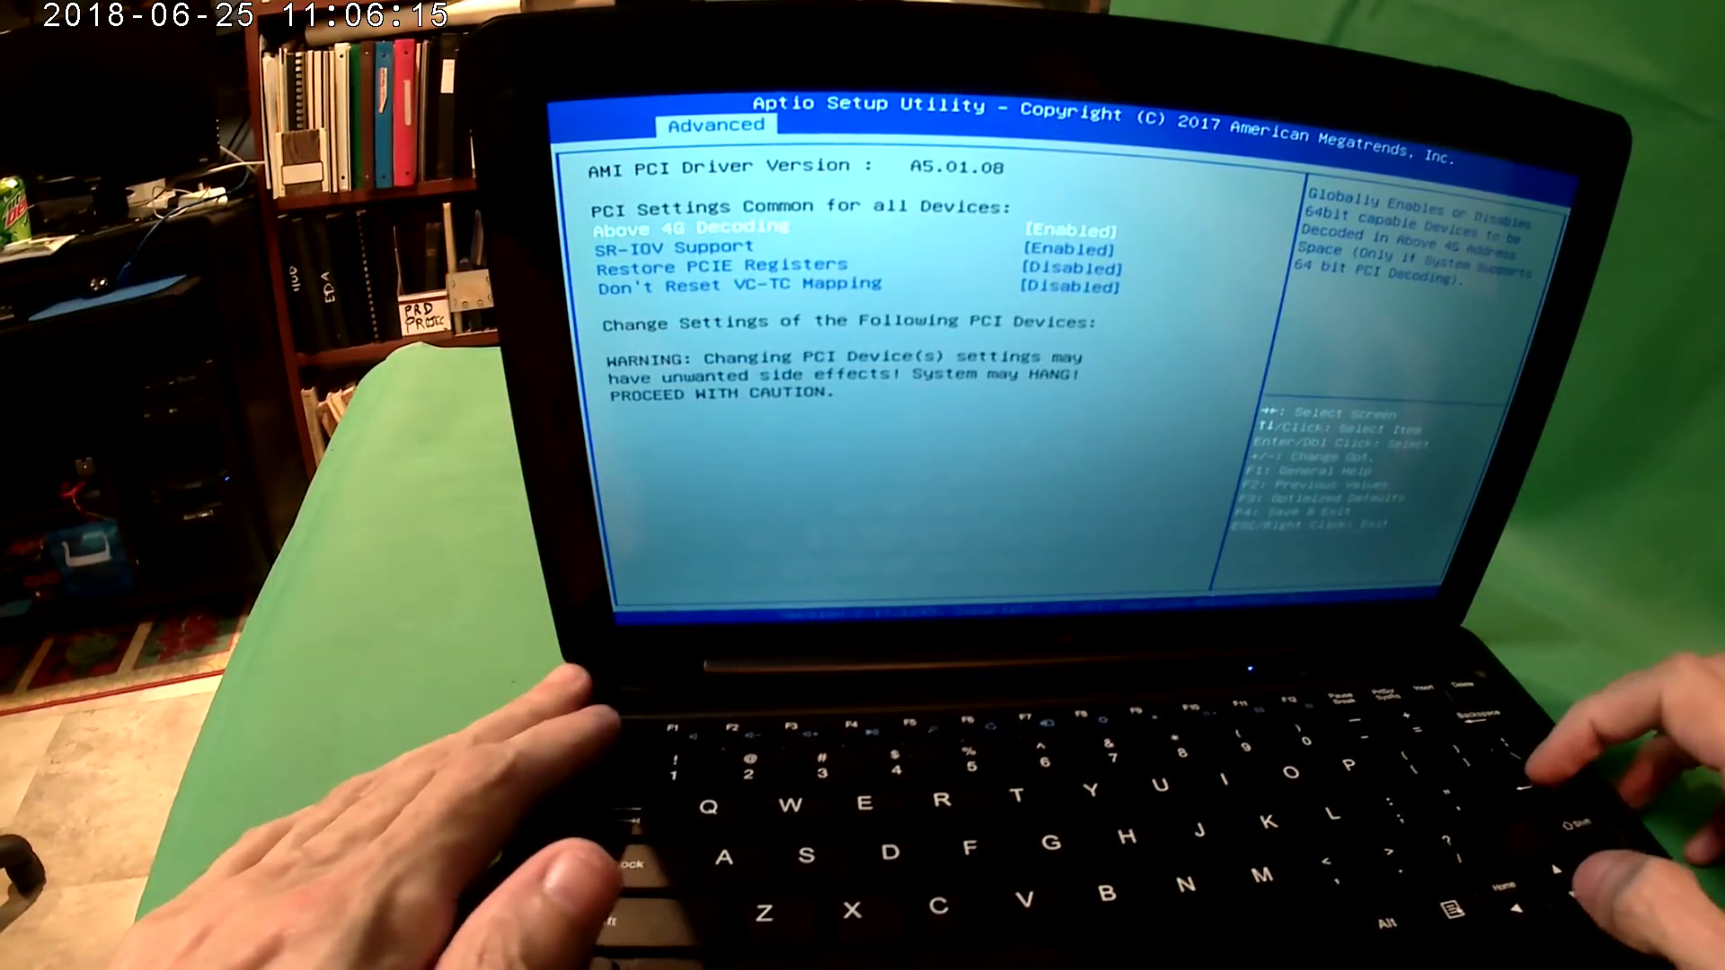
pyautogui.press('Down')
pyautogui.press('Down')
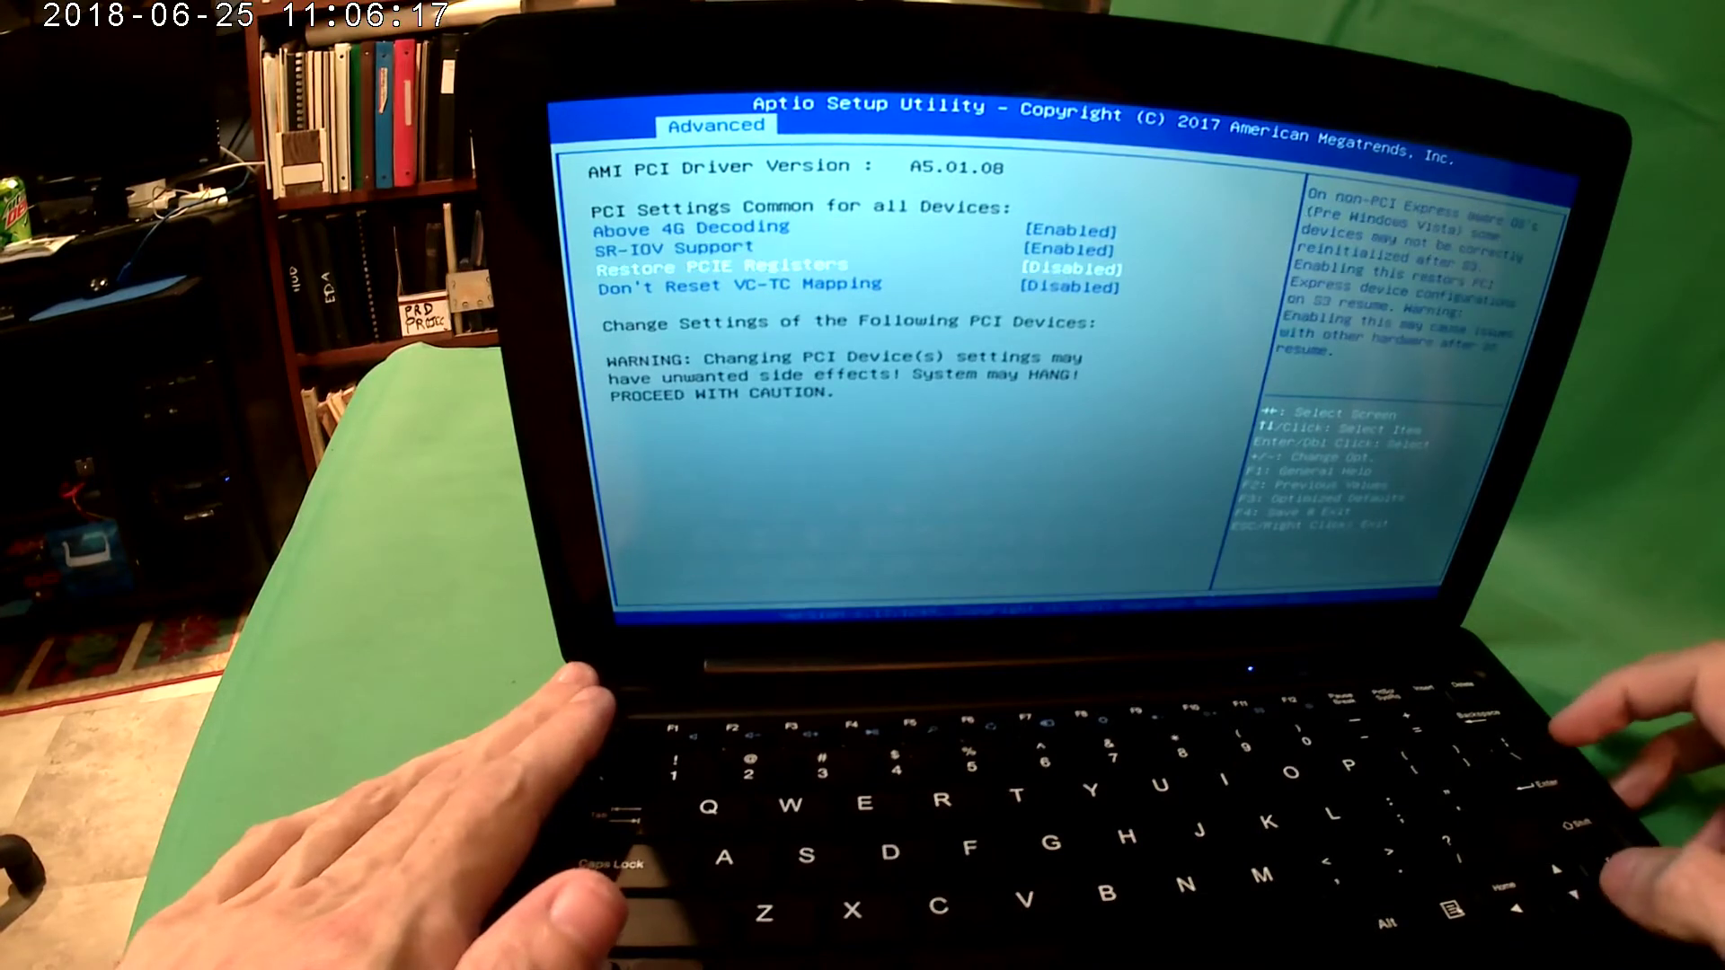
pyautogui.press('Down')
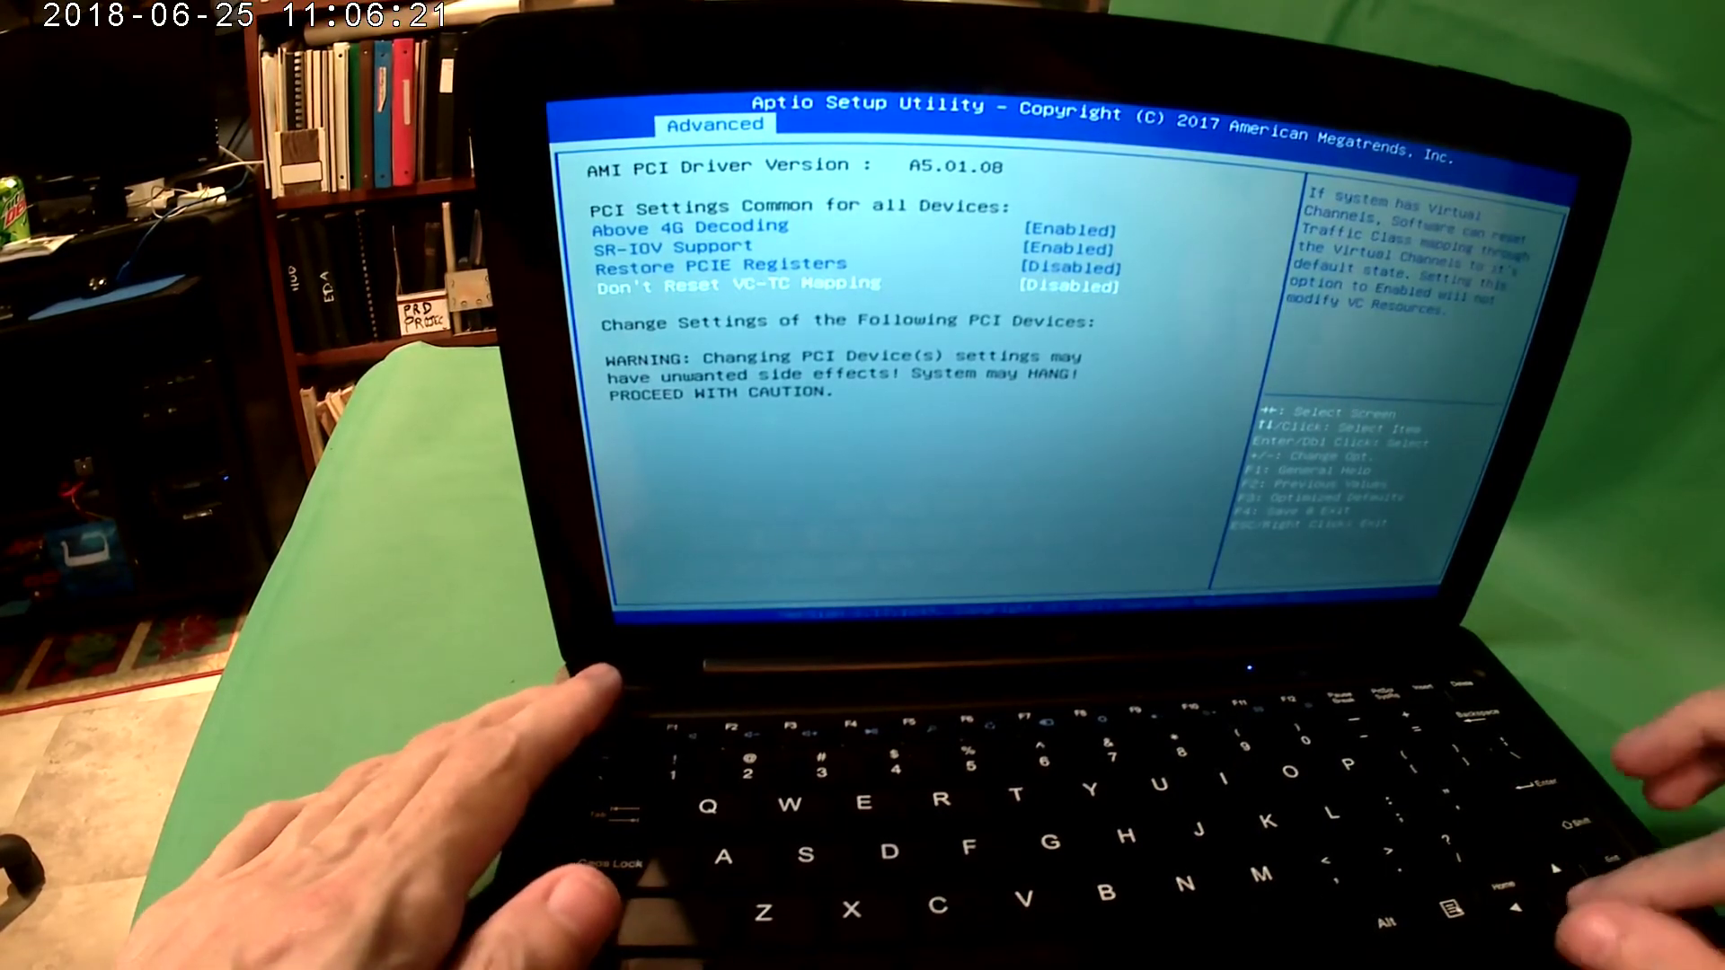
# Step: Read the help for Above 4G Decoding, SR-IOV, Restore PCIE Registers and VC-TC Mapping
pyautogui.press('Down')
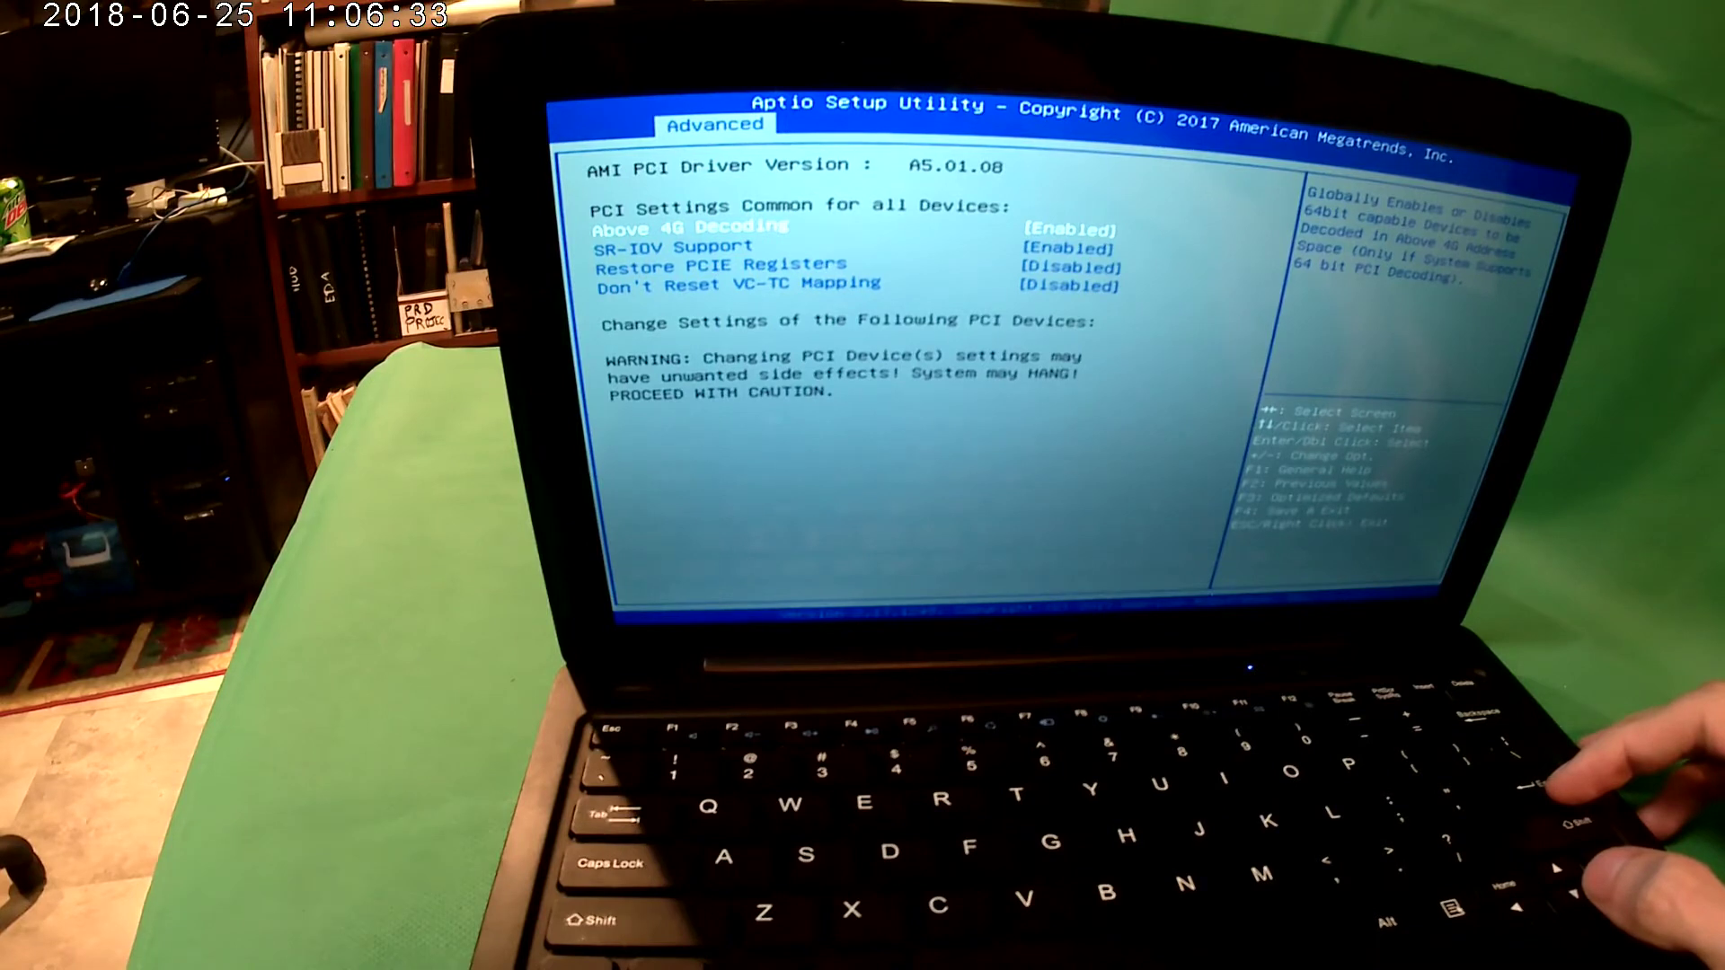
pyautogui.press('Down')
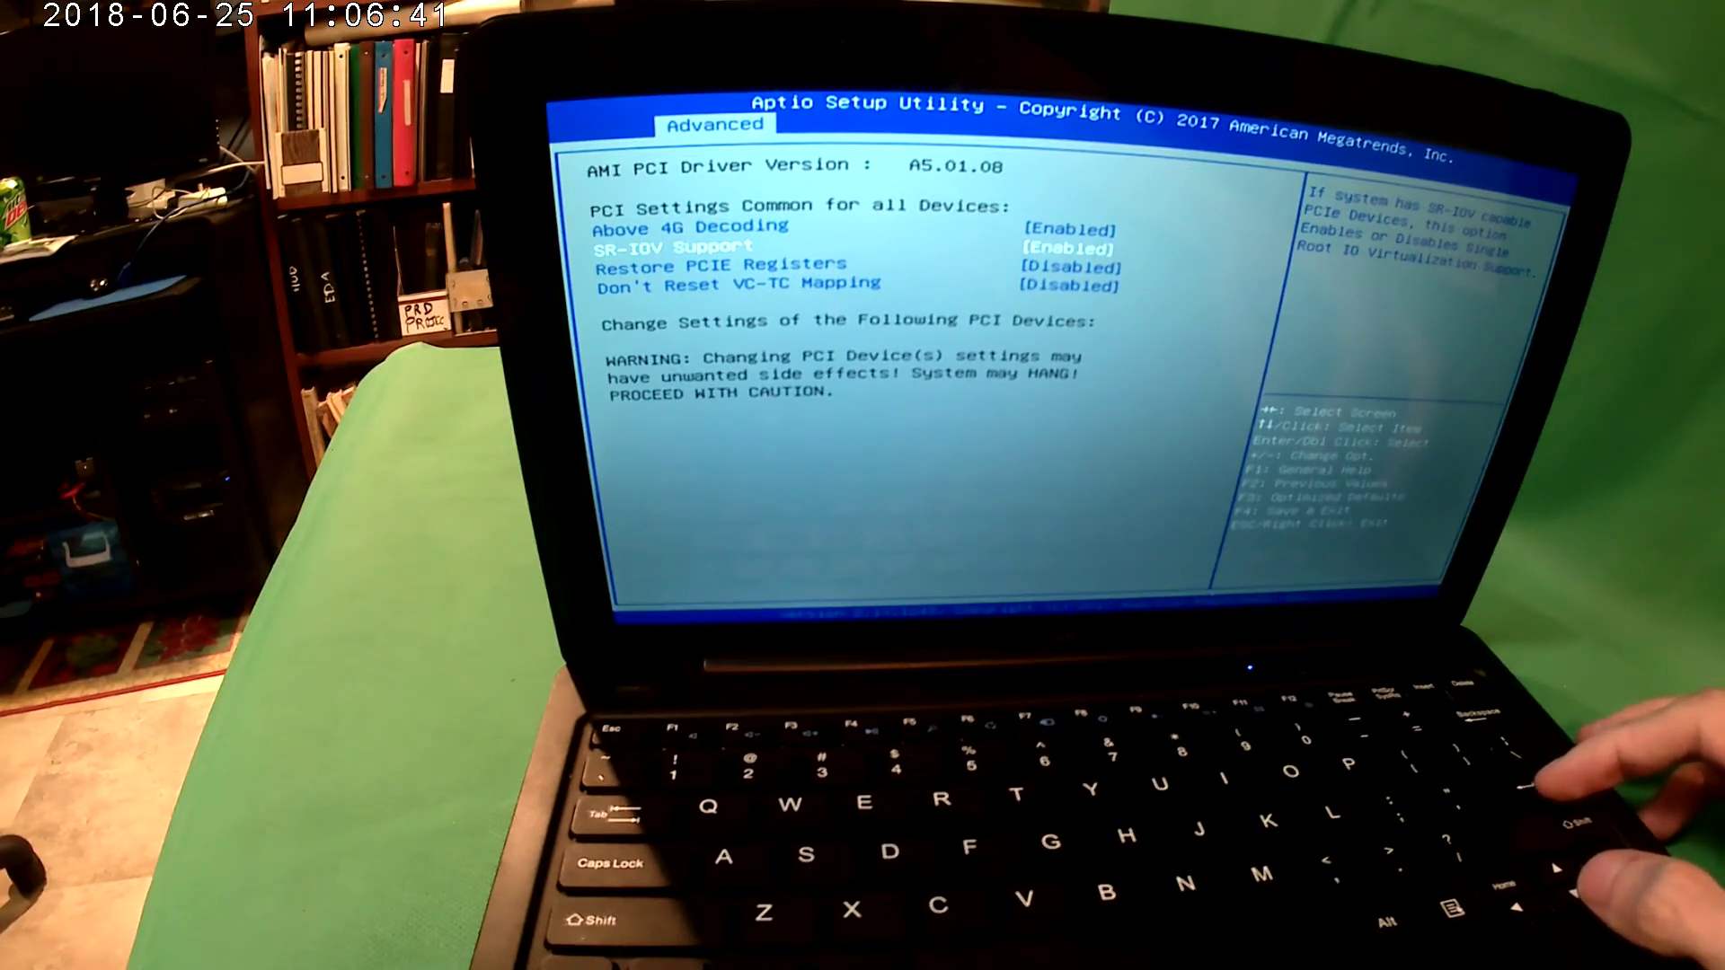
pyautogui.press('Down')
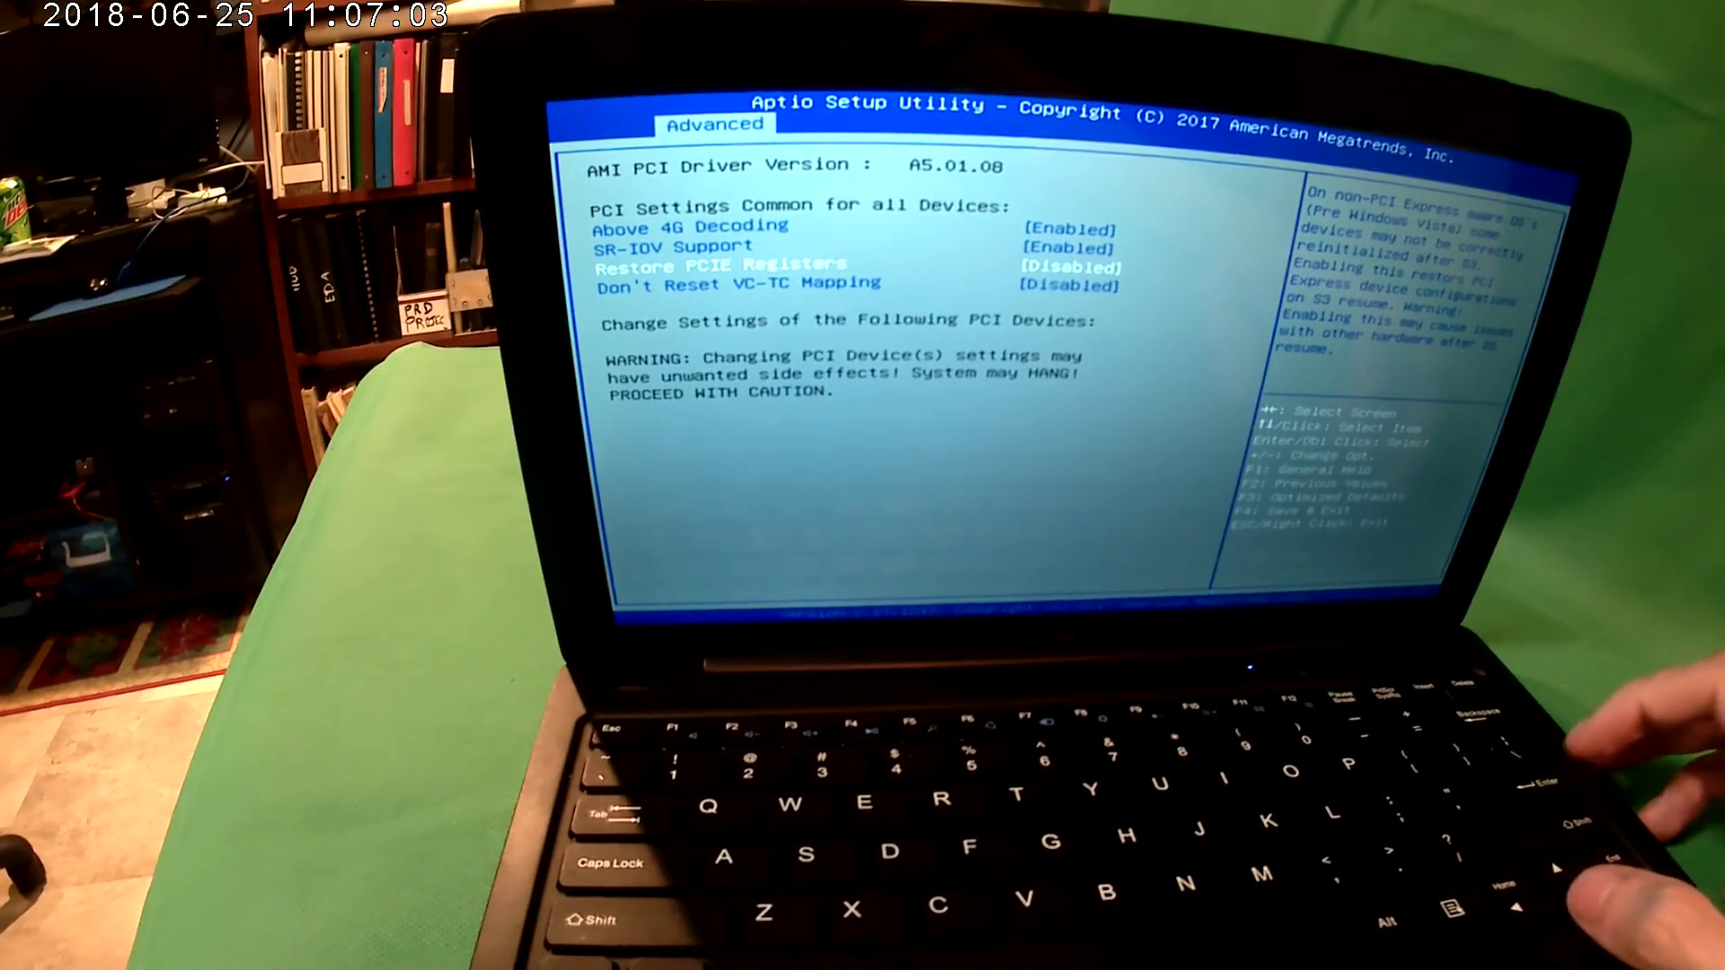
pyautogui.press('Down')
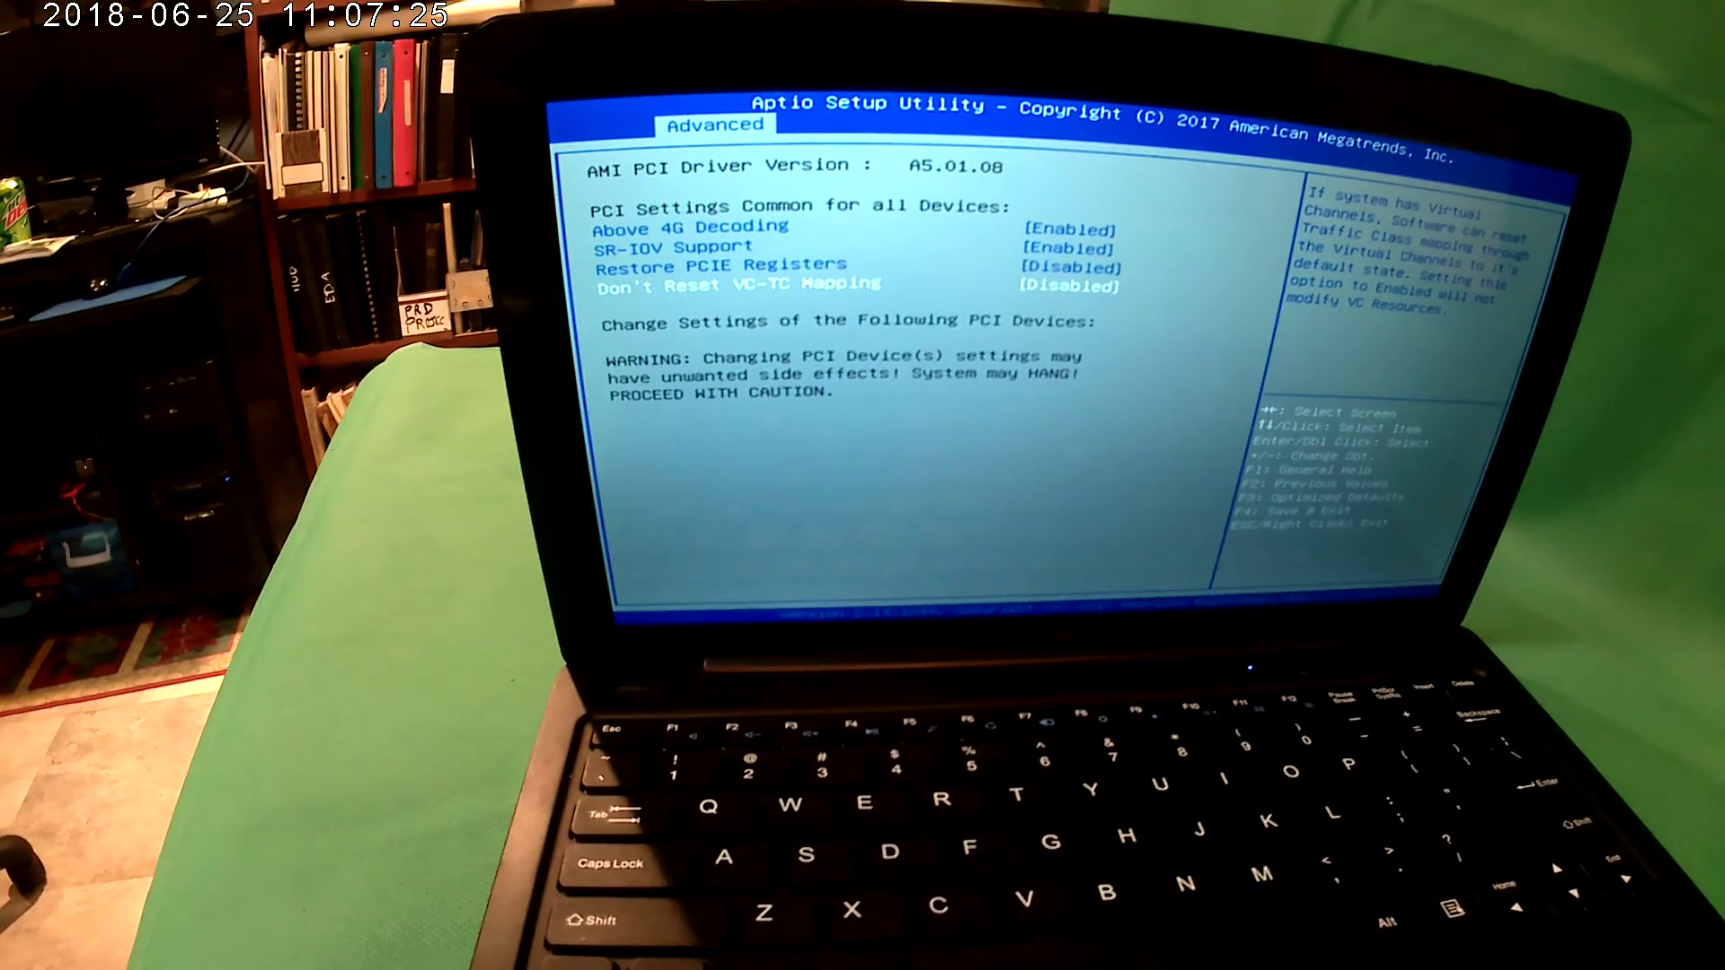
pyautogui.press('Up')
pyautogui.press('Up')
pyautogui.press('Up')
pyautogui.press('Up')
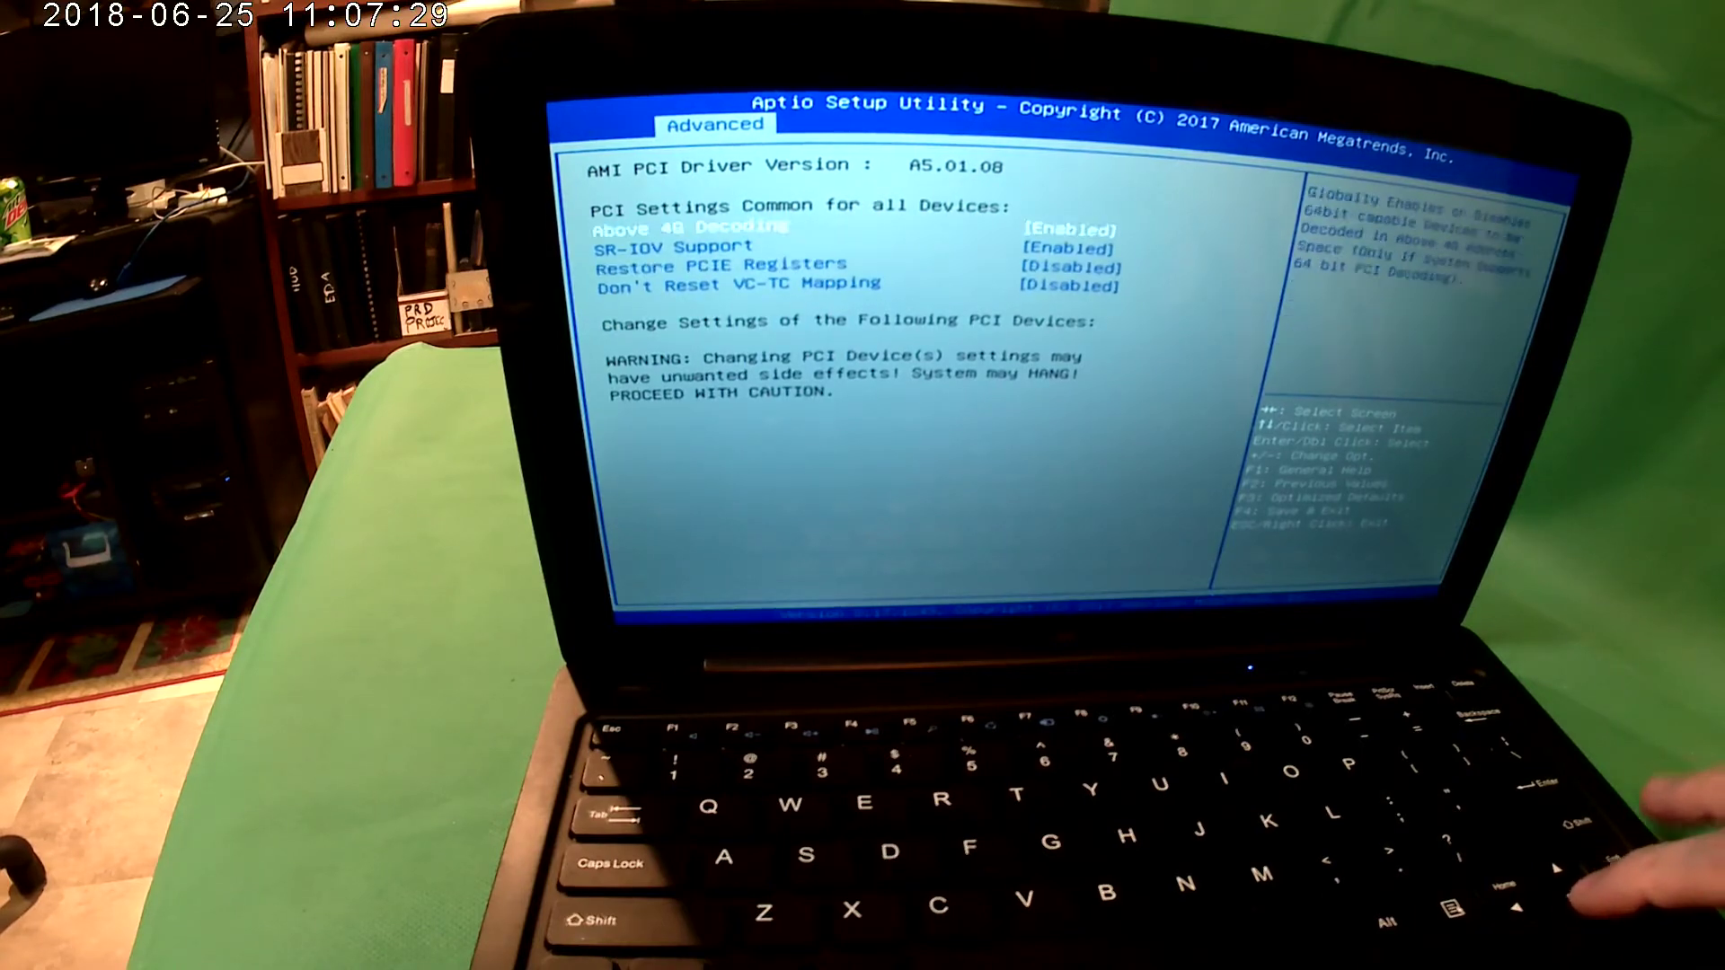
pyautogui.press('Down')
pyautogui.press('Down')
pyautogui.press('Down')
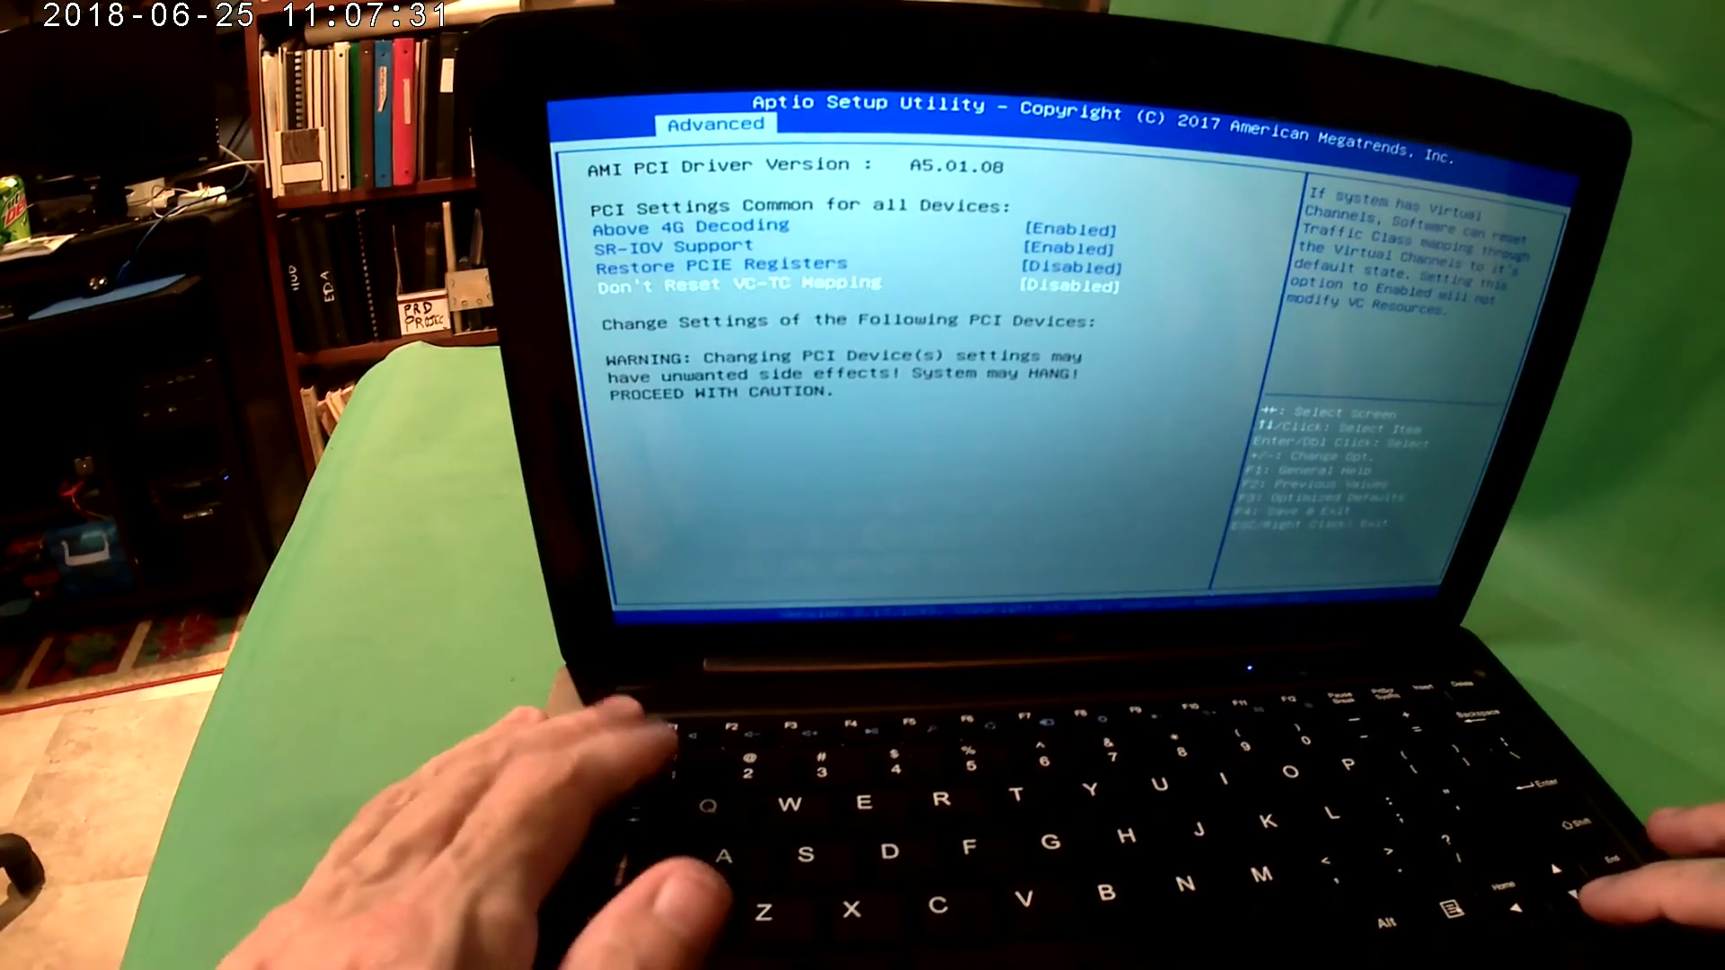
pyautogui.press('Up')
pyautogui.press('Up')
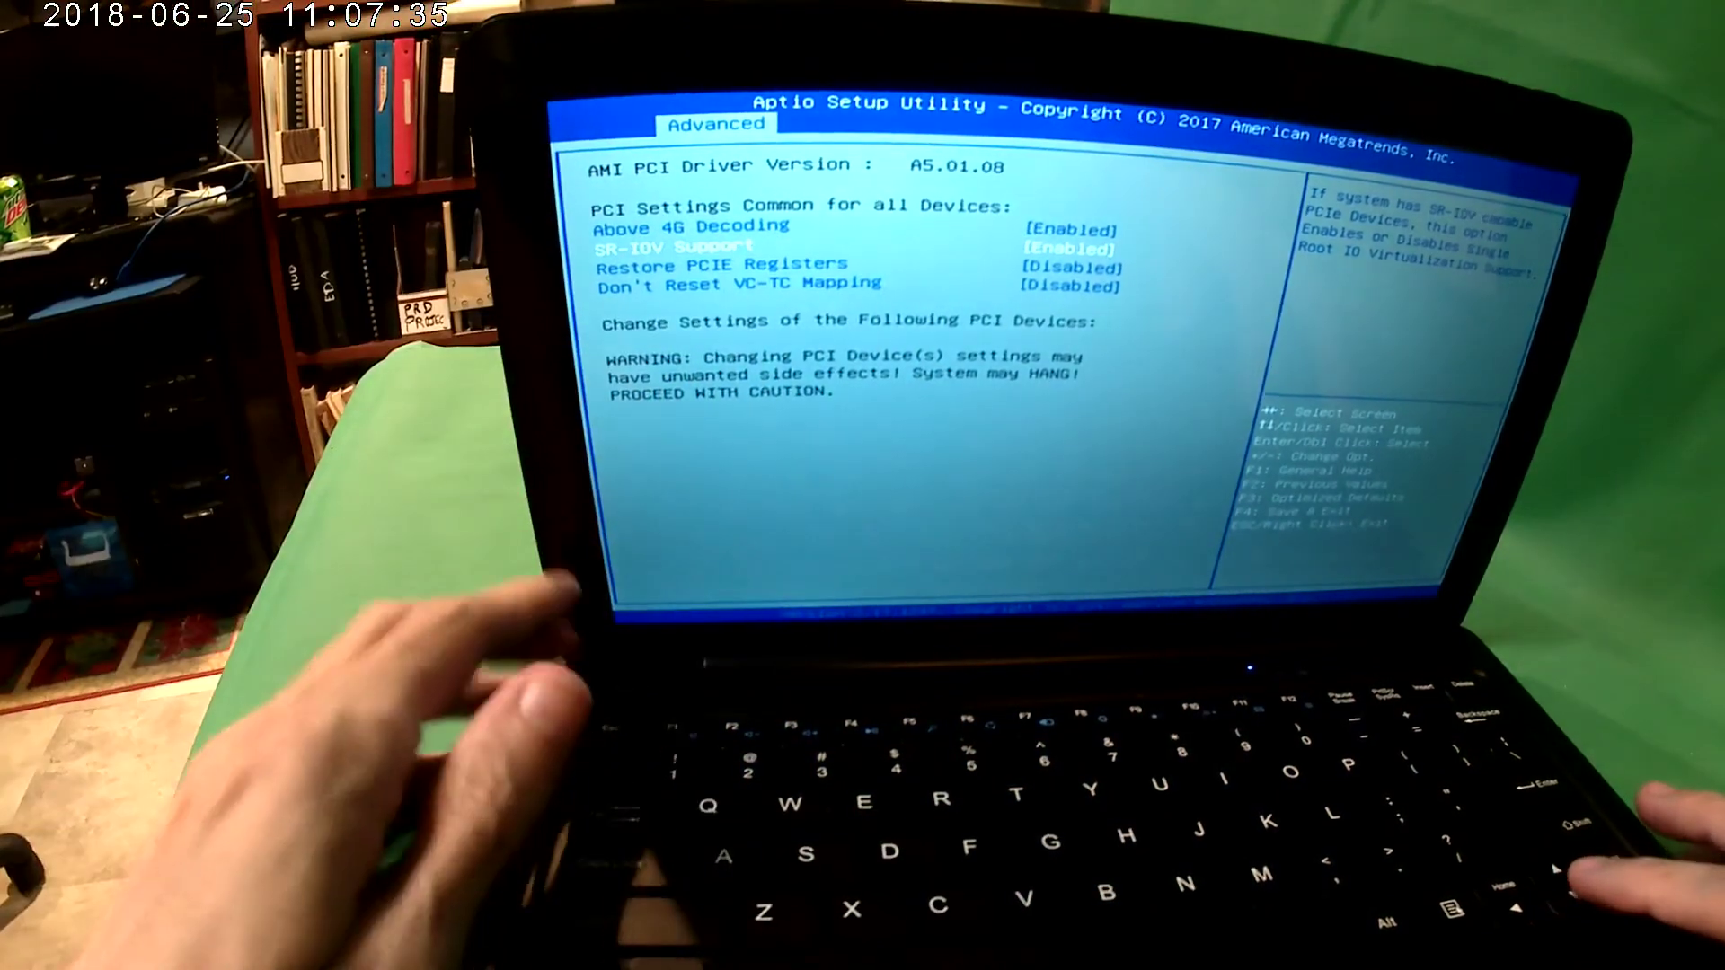
pyautogui.press('Down')
pyautogui.press('Down')
pyautogui.press('Down')
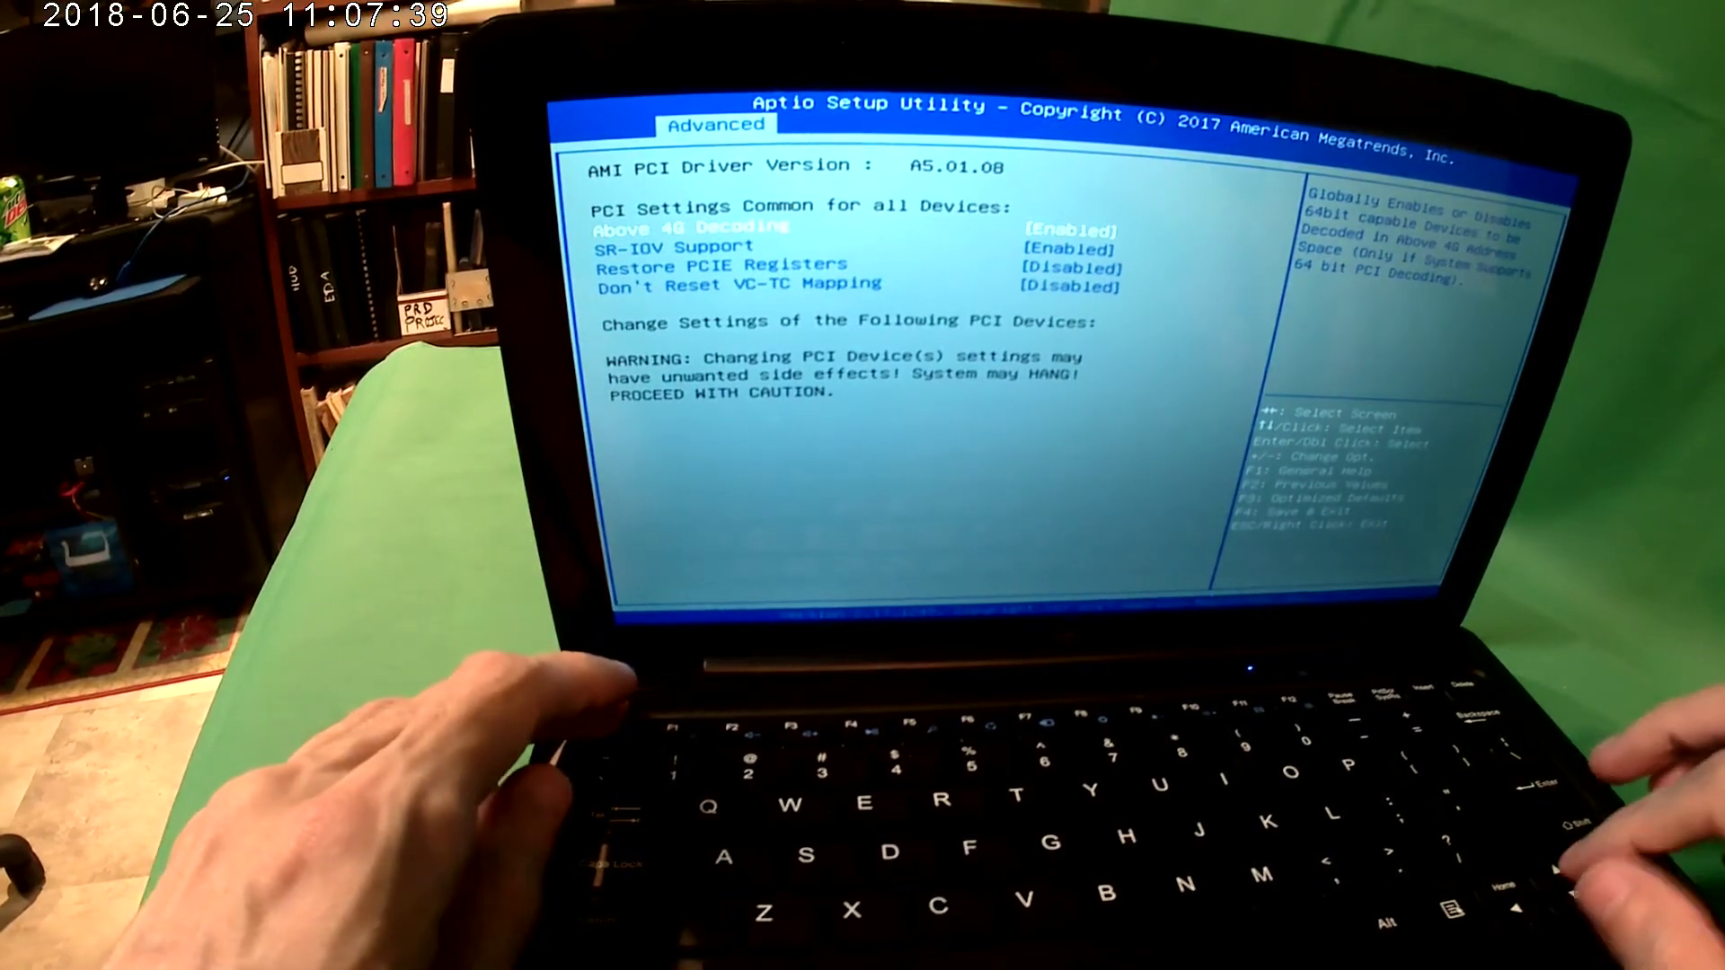
pyautogui.press('Escape')
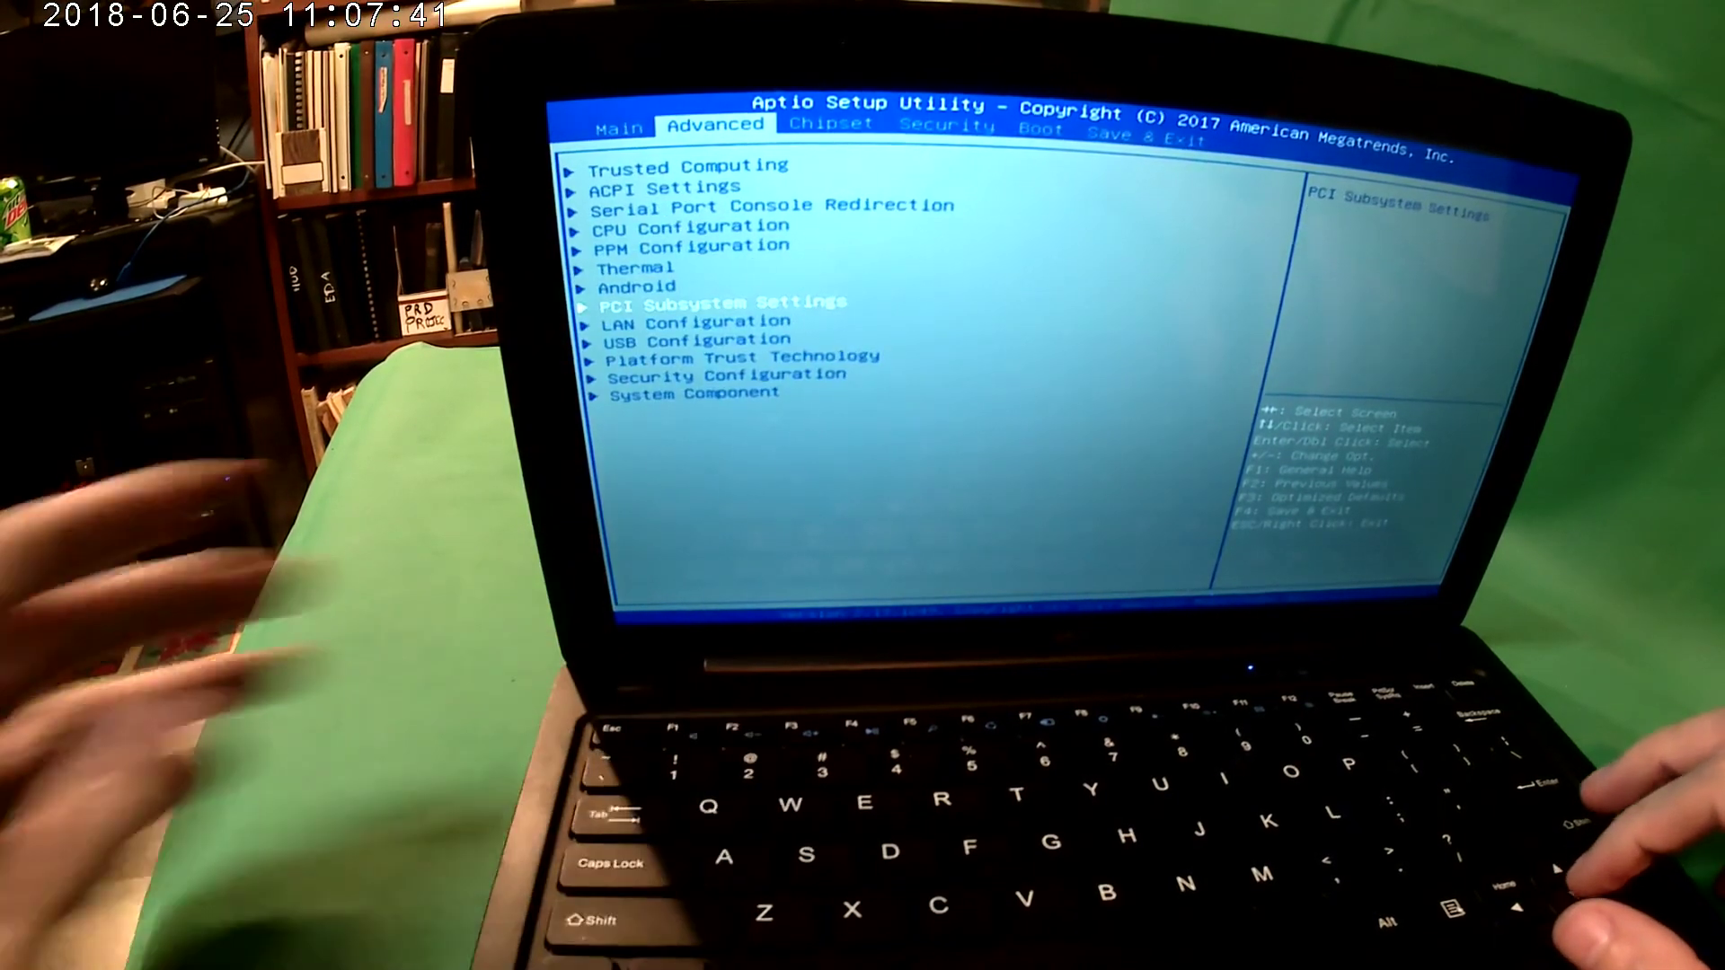
pyautogui.press('Down')
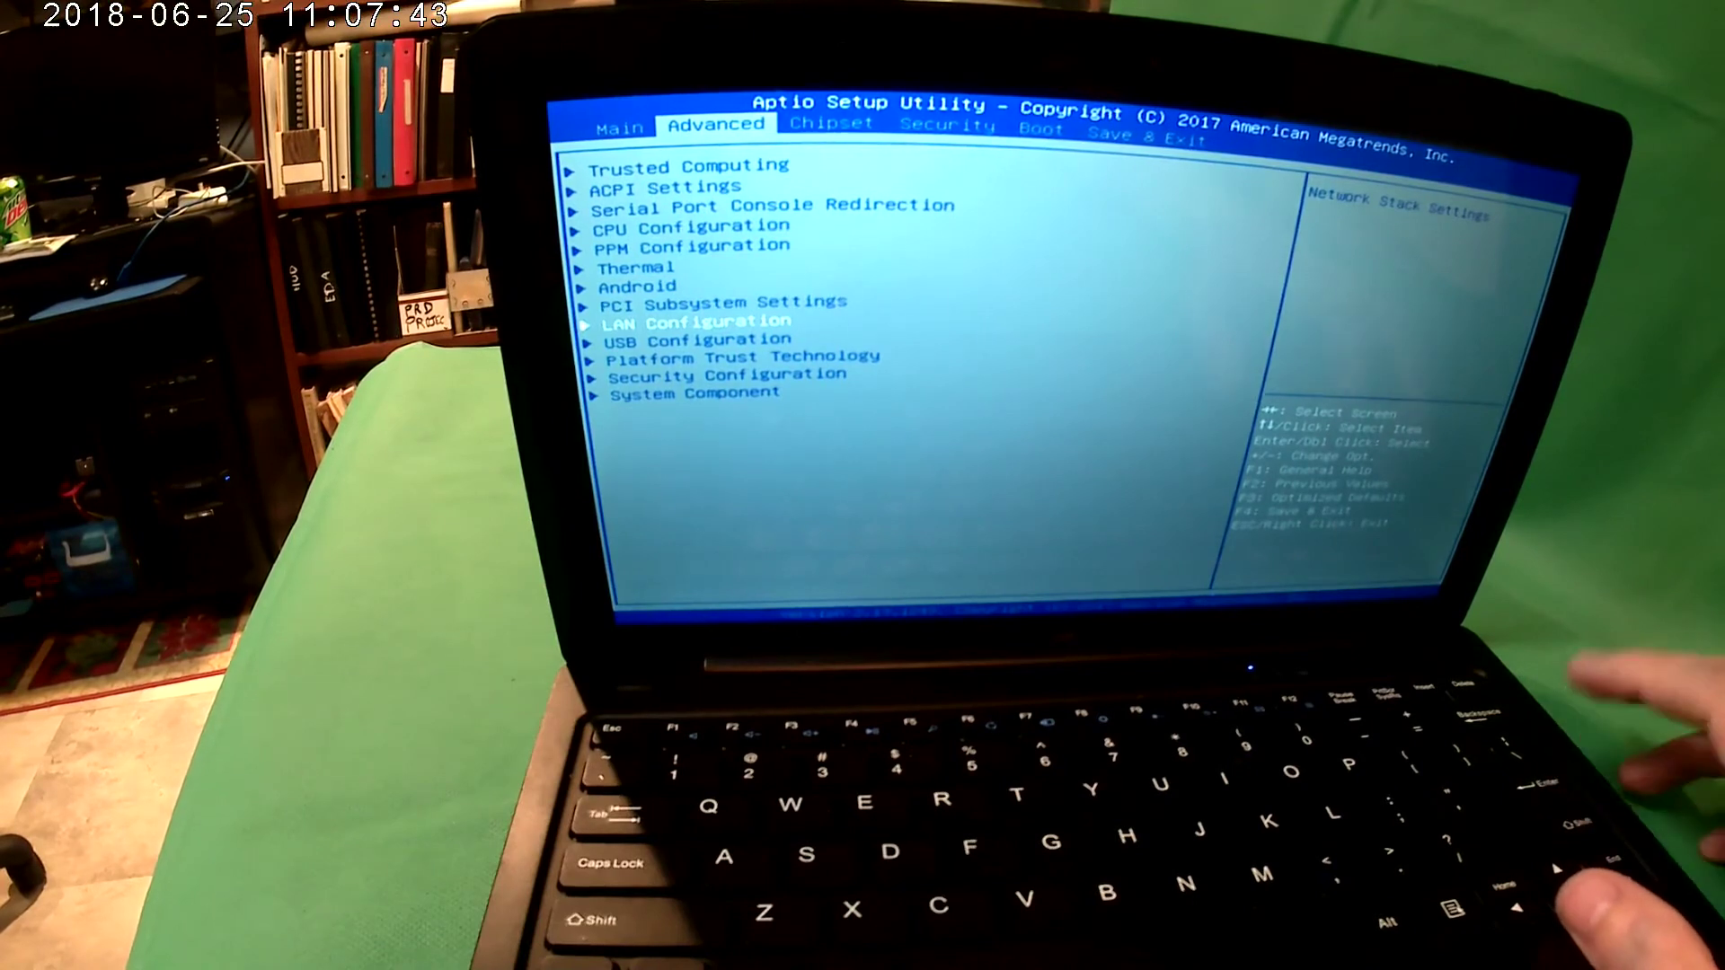
pyautogui.press('Return')
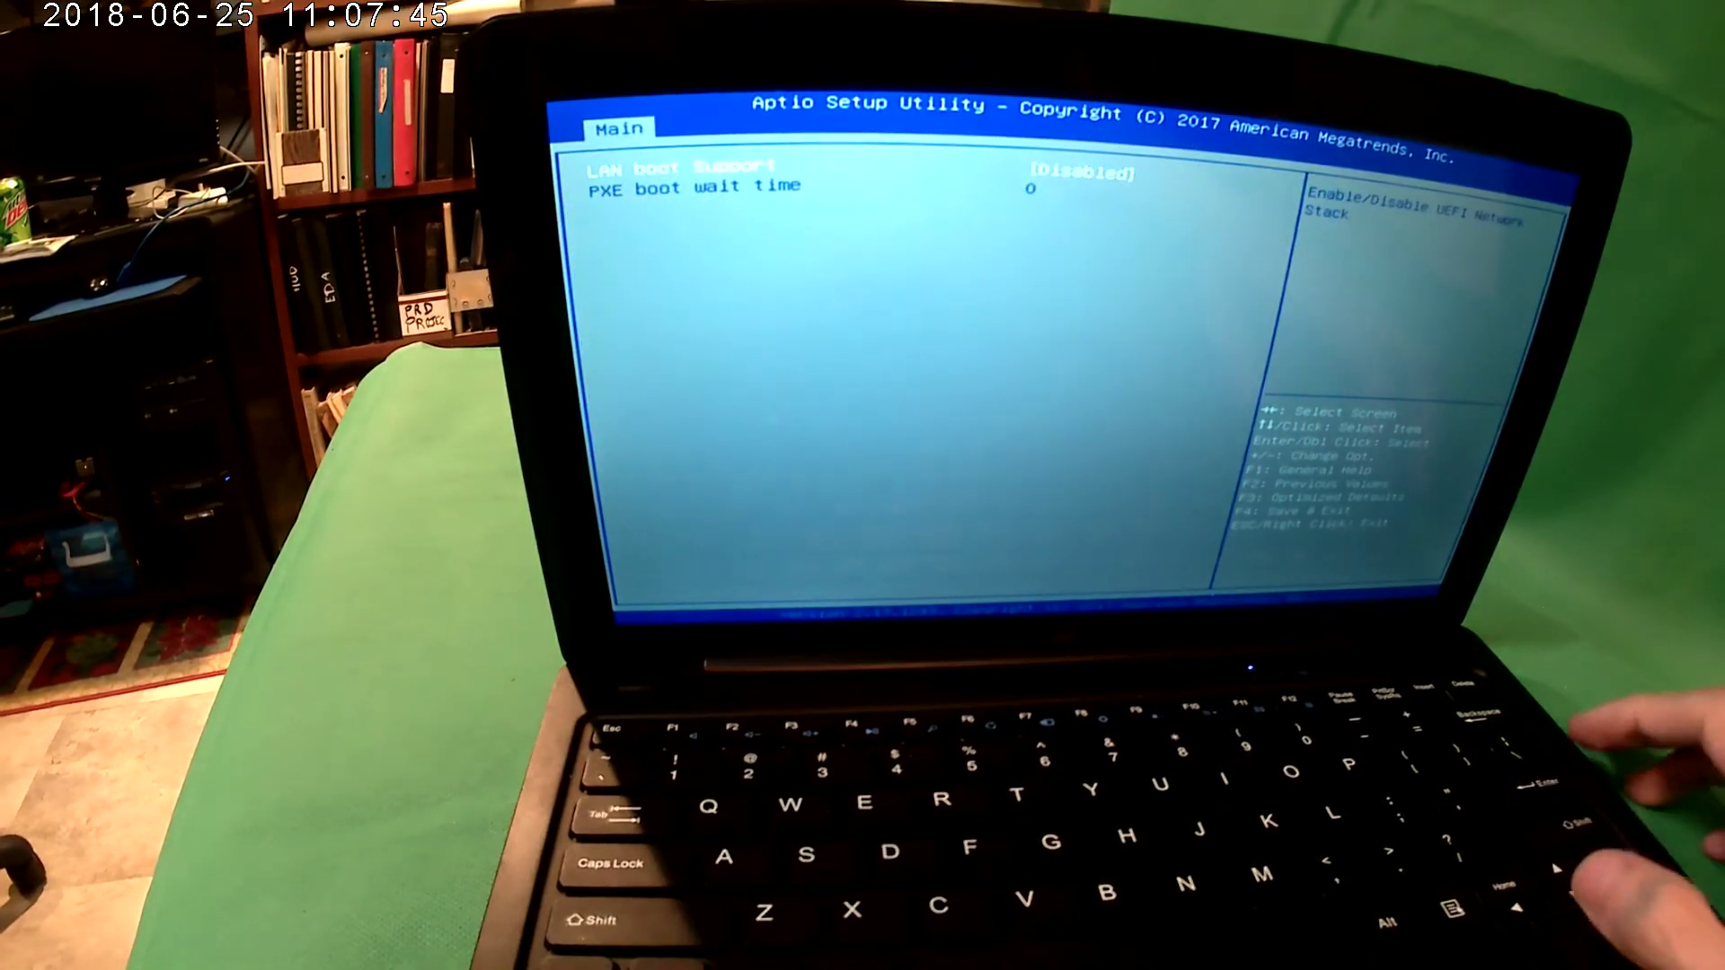
pyautogui.press('Return')
pyautogui.press('Down')
pyautogui.press('Return')
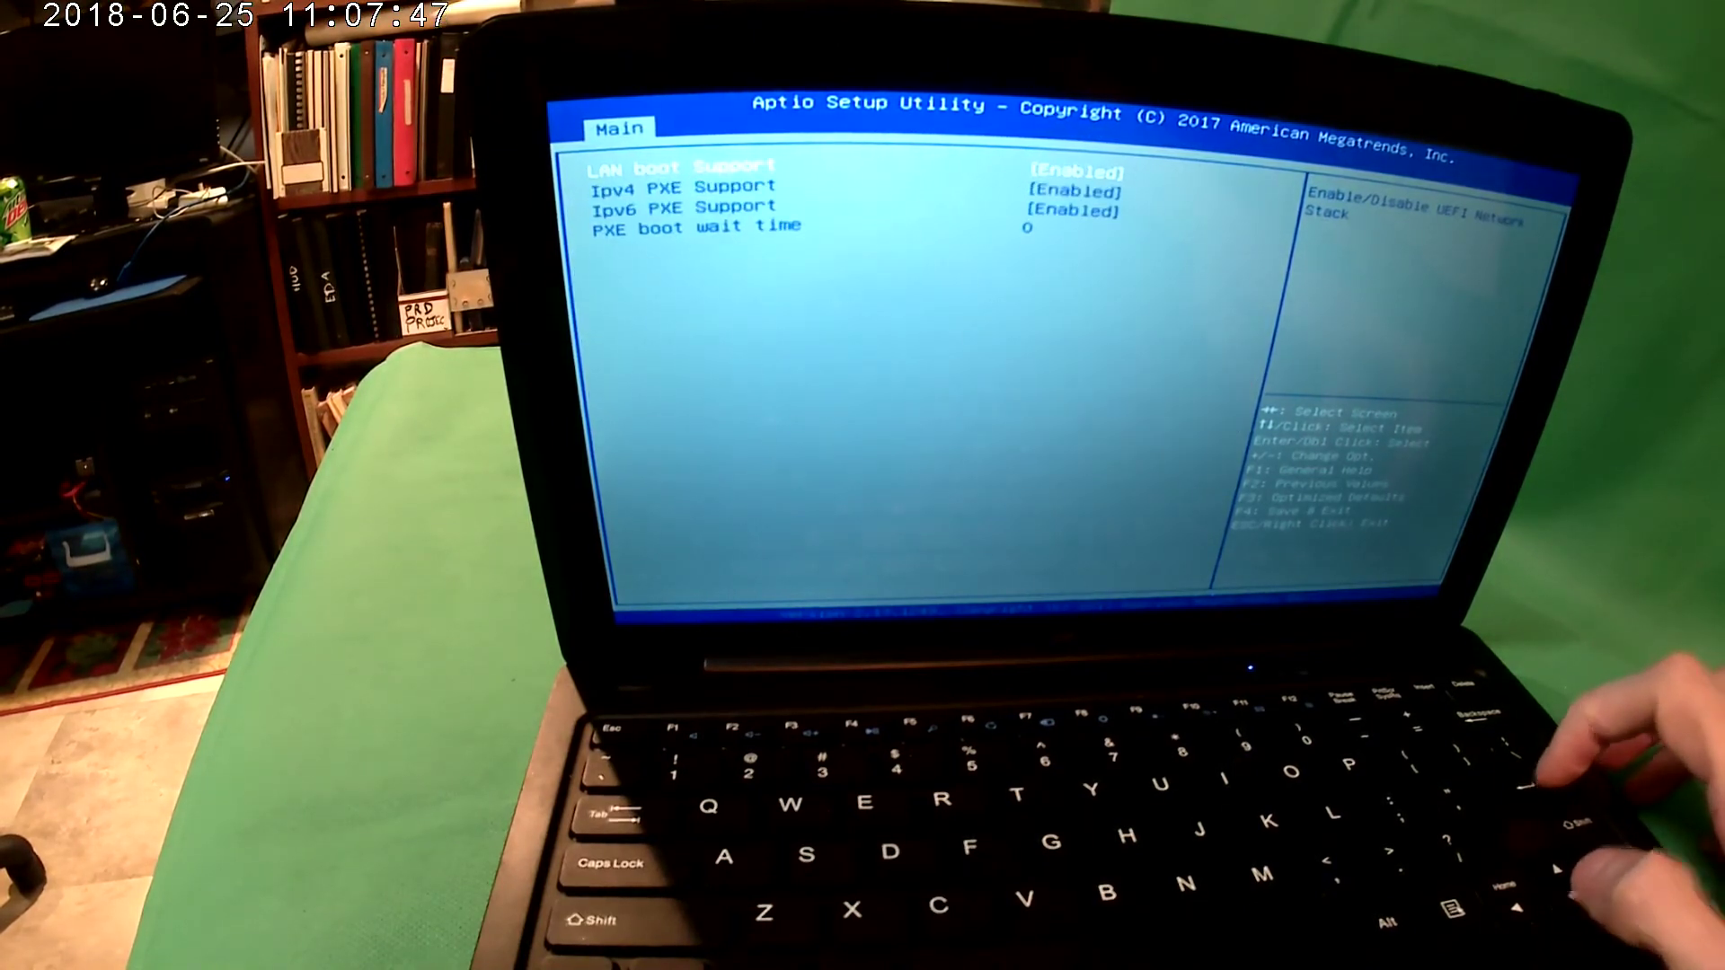
pyautogui.press('Down')
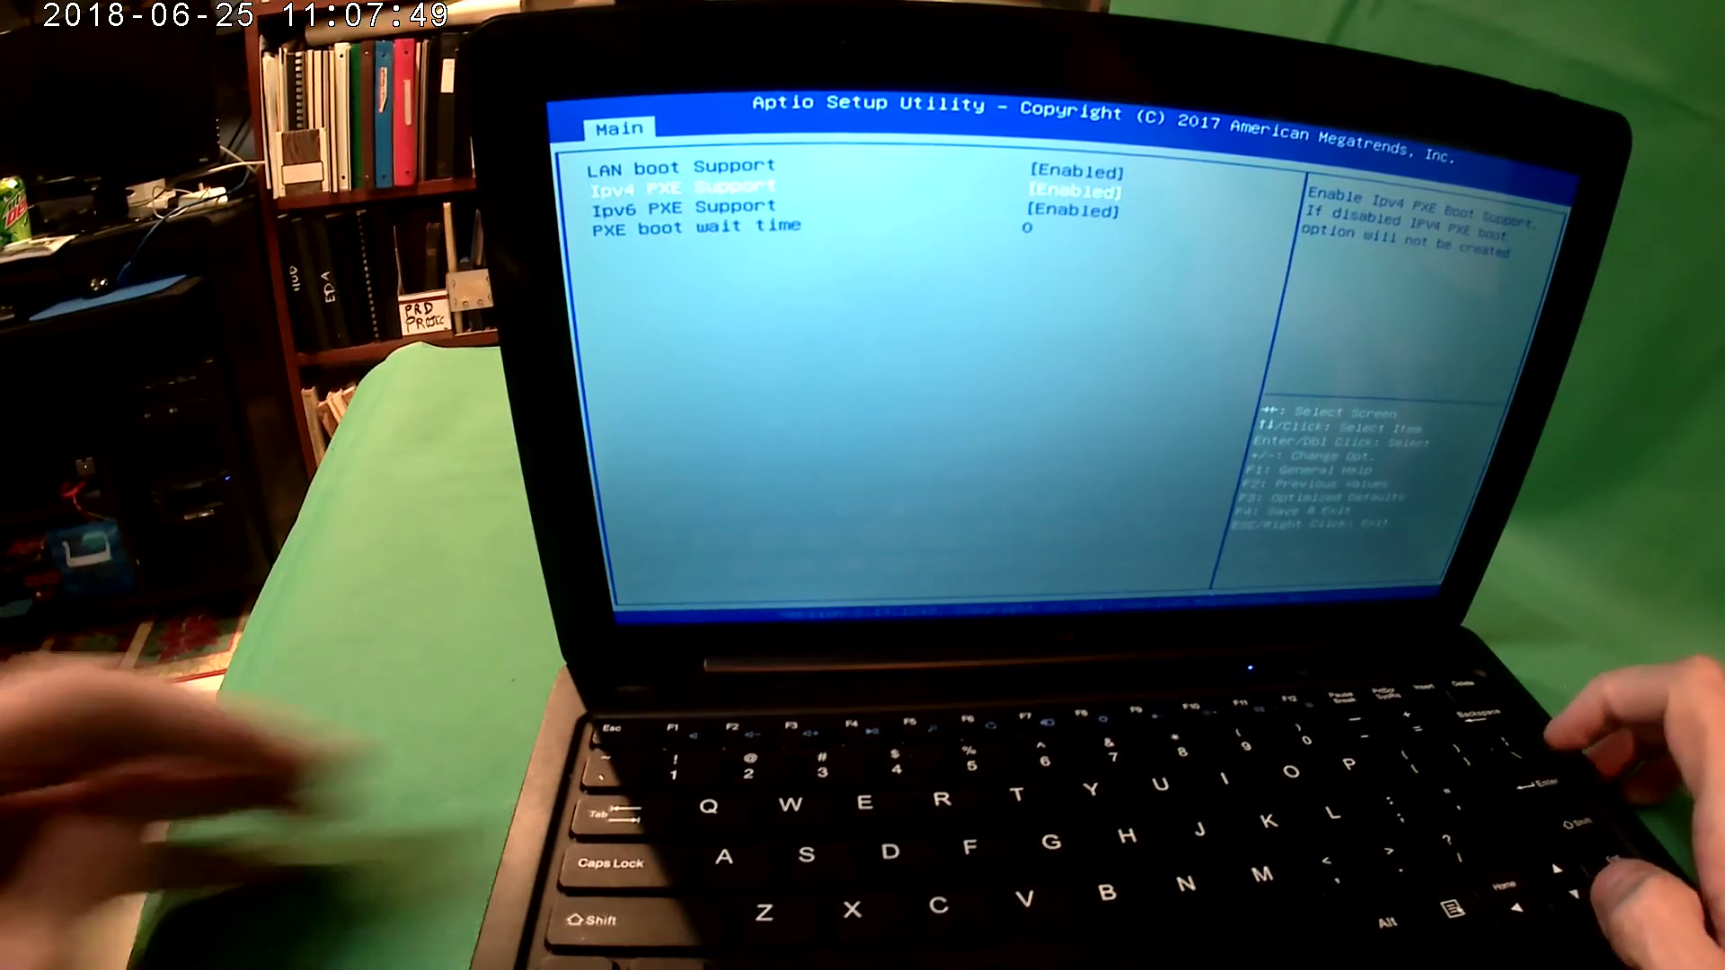
pyautogui.press('Down')
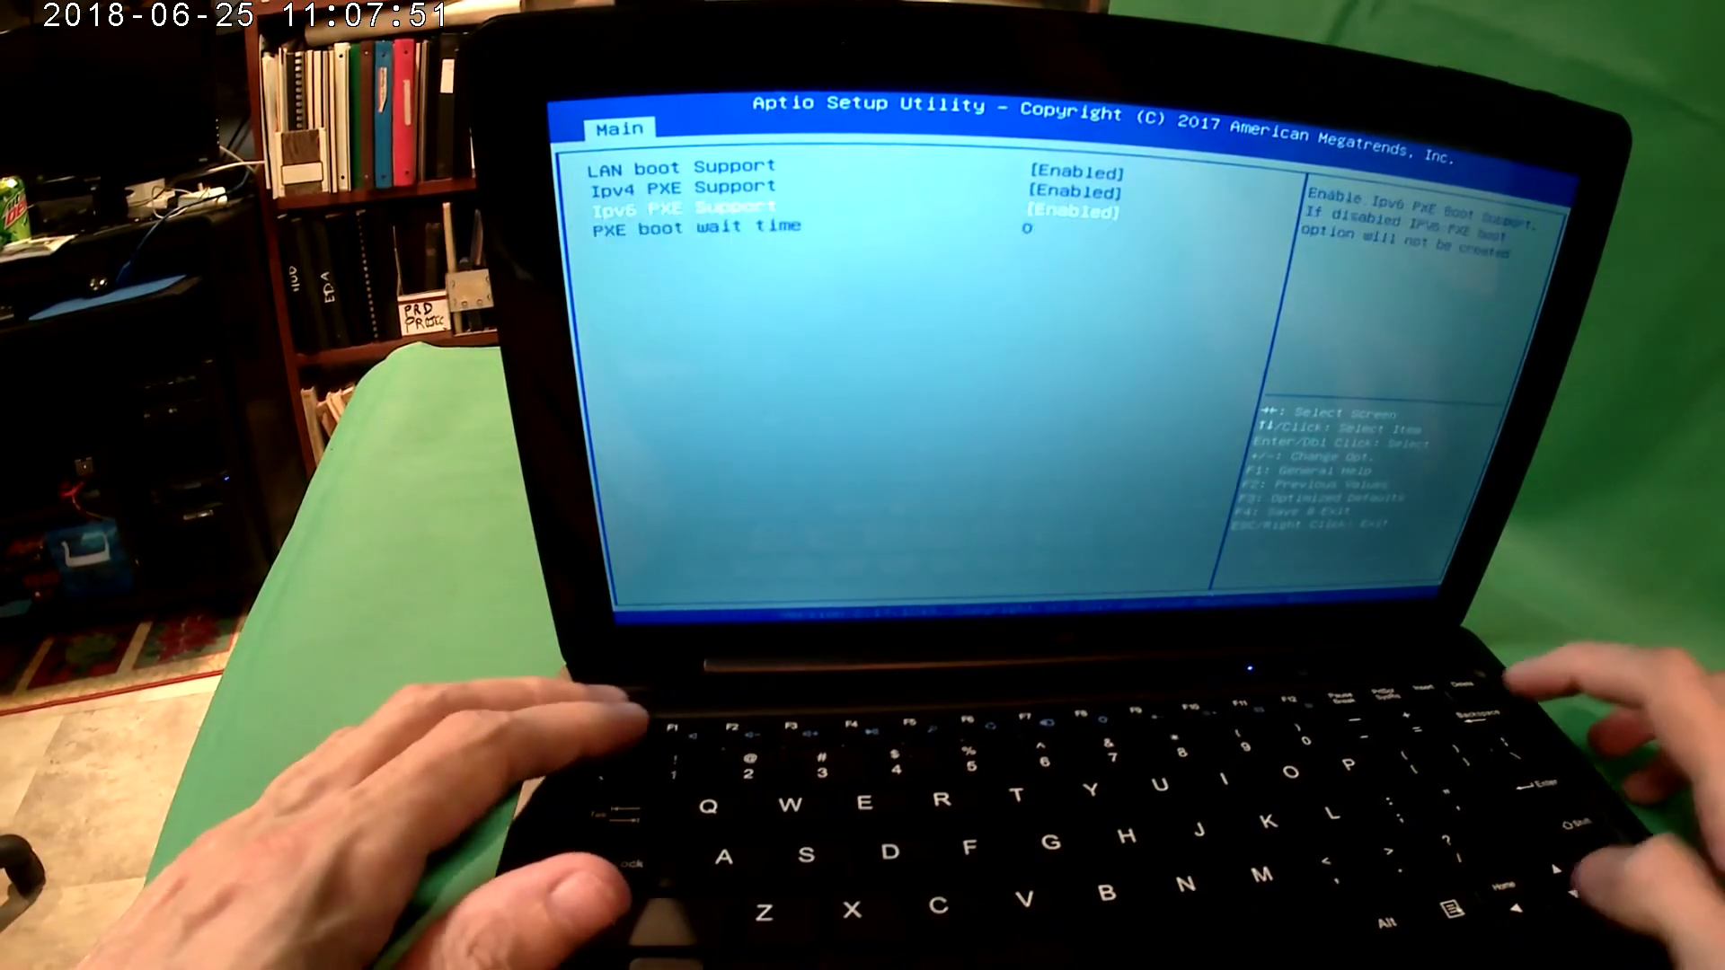
pyautogui.press('Up')
pyautogui.press('Up')
pyautogui.press('Return')
pyautogui.press('Return')
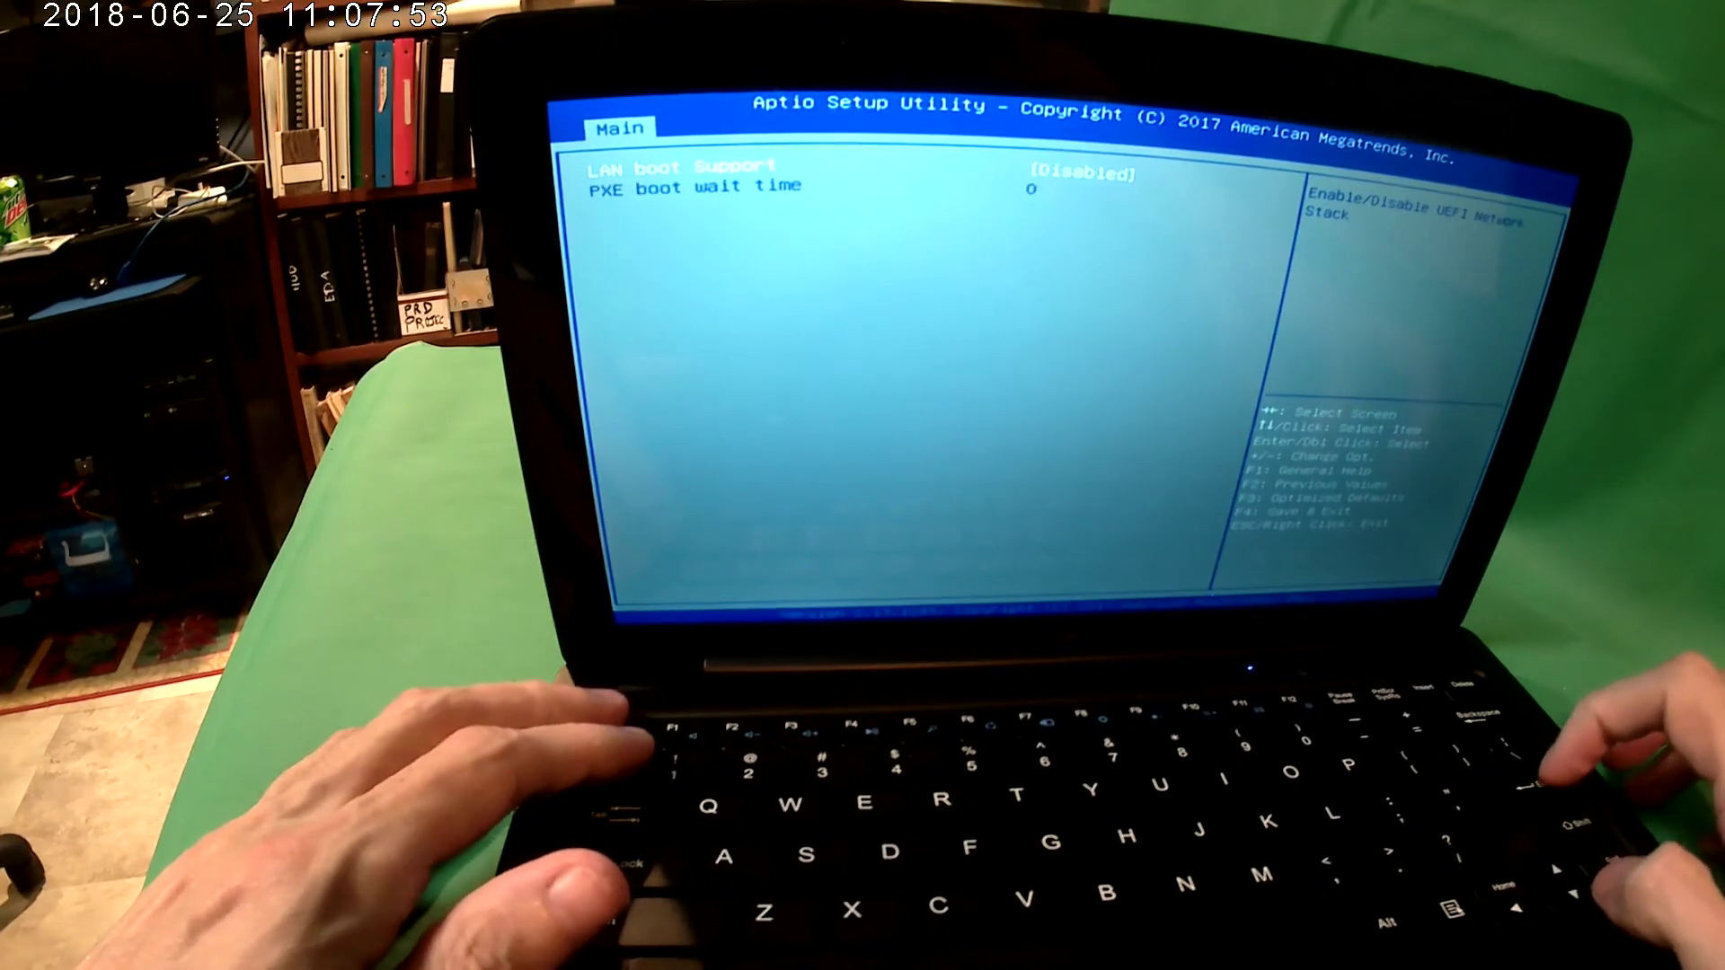
pyautogui.press('Escape')
pyautogui.press('Down')
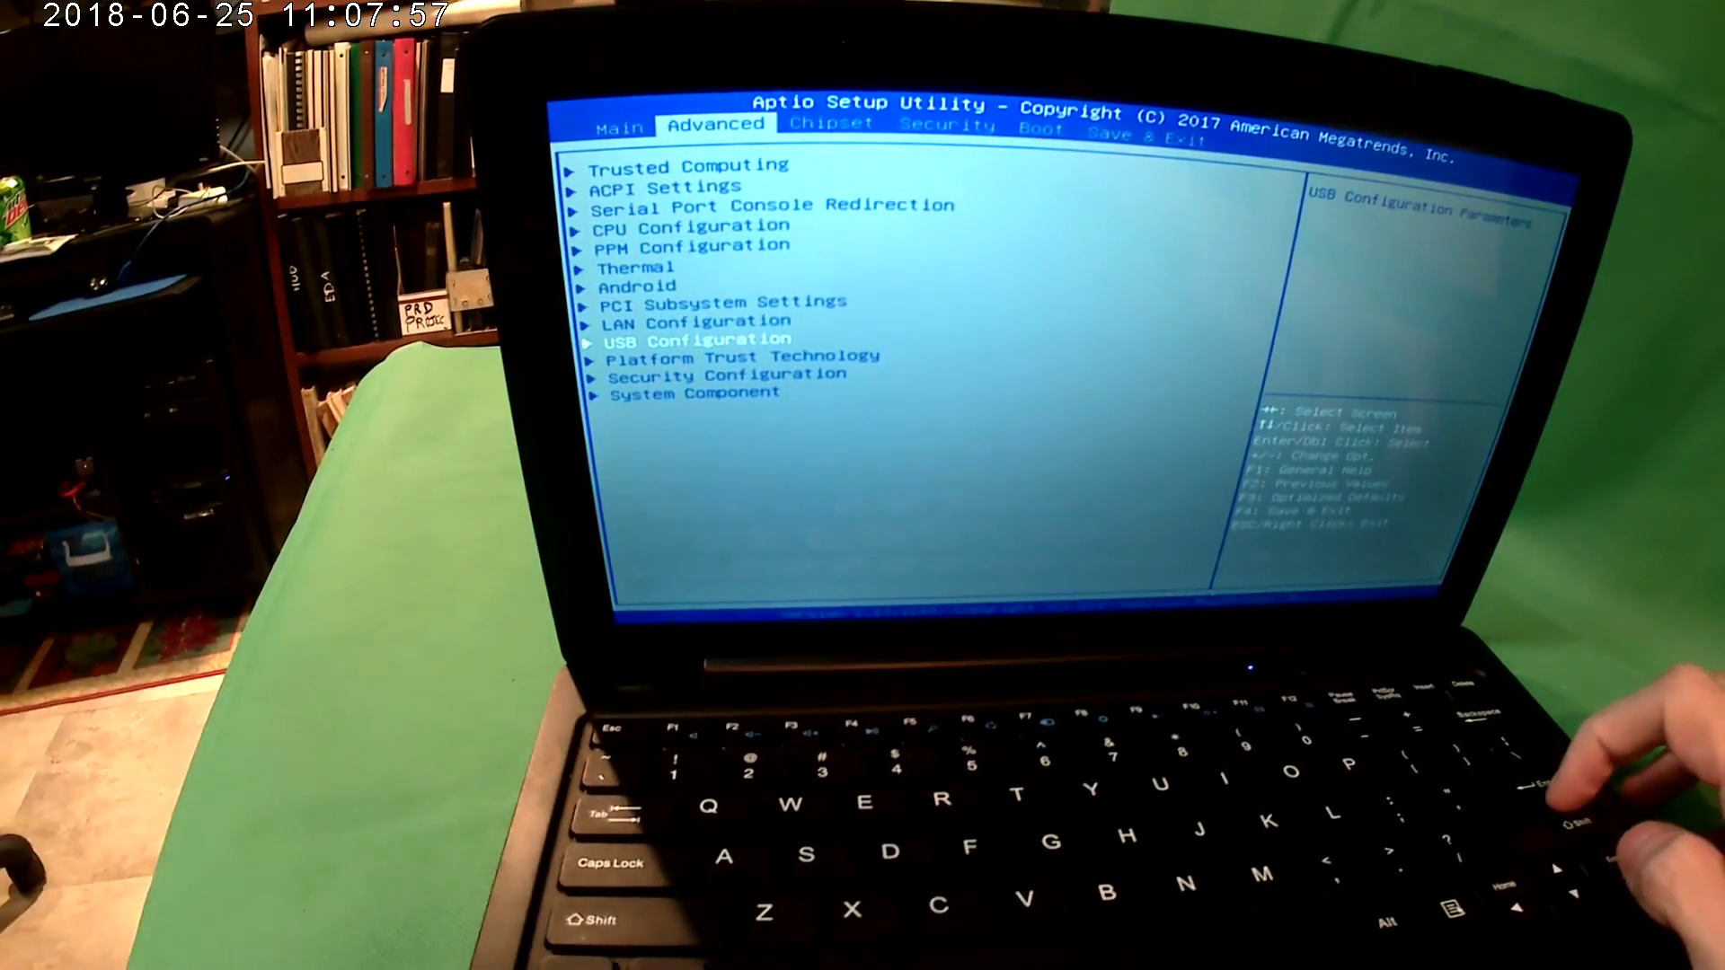
# Step: Review USB Configuration unchanged, including USB Mass Storage Driver Support, and return to Advanced
pyautogui.press('Return')
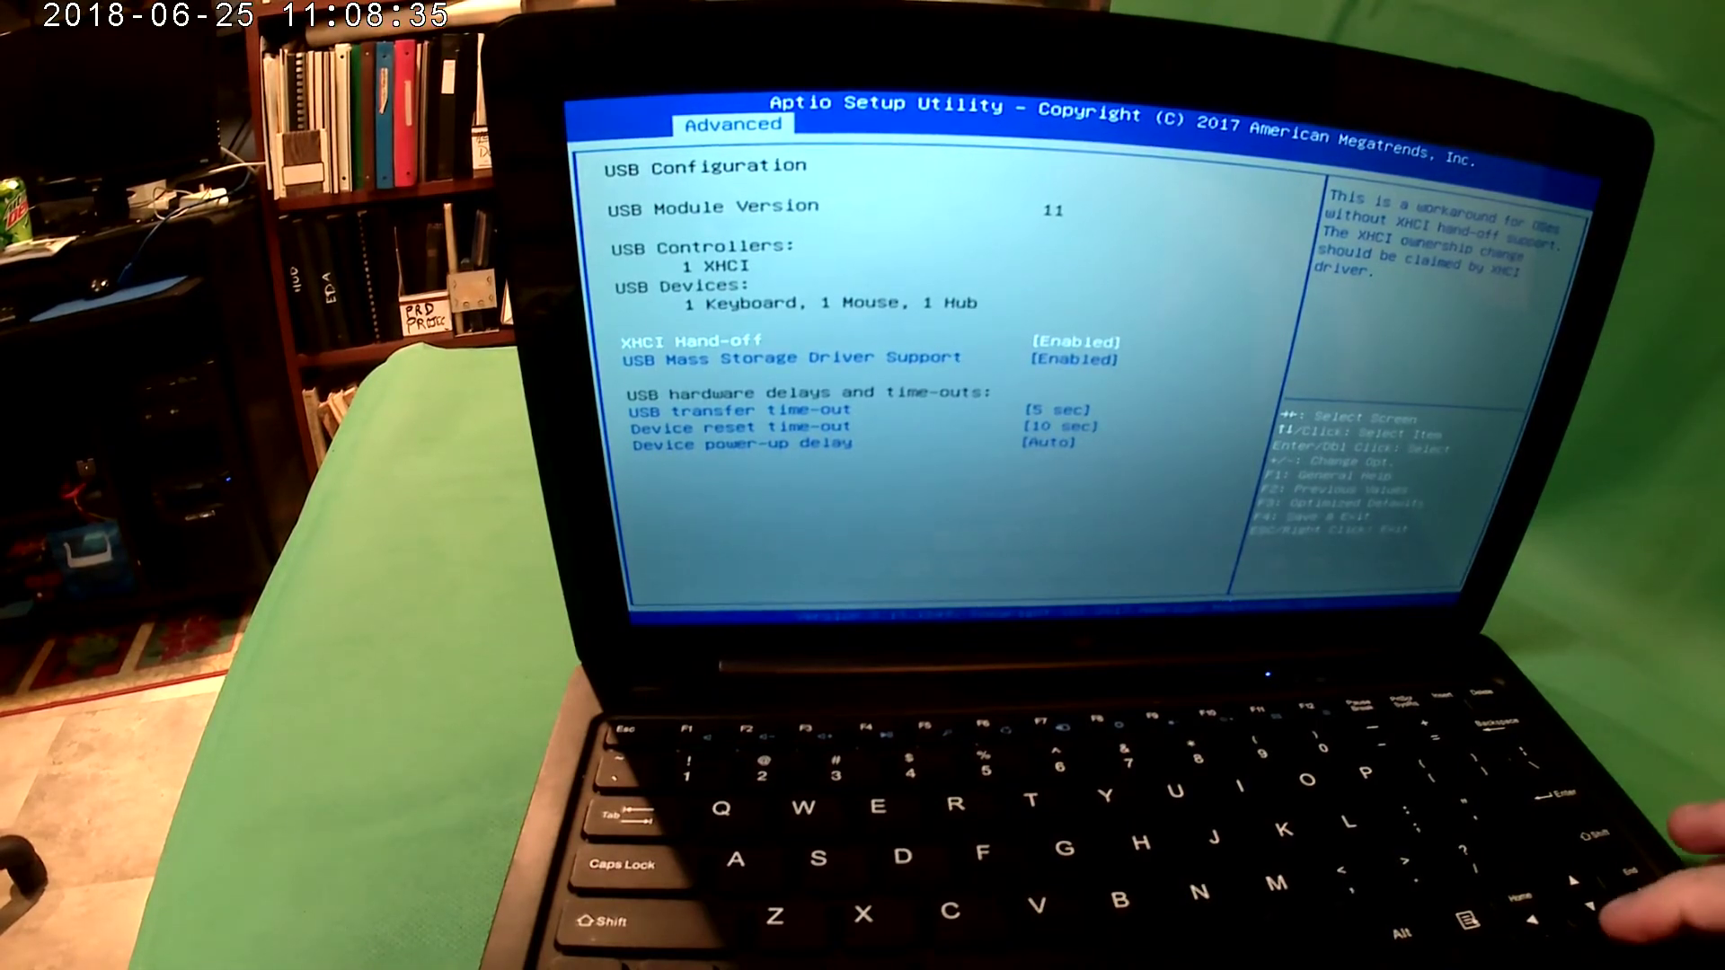
pyautogui.press('Down')
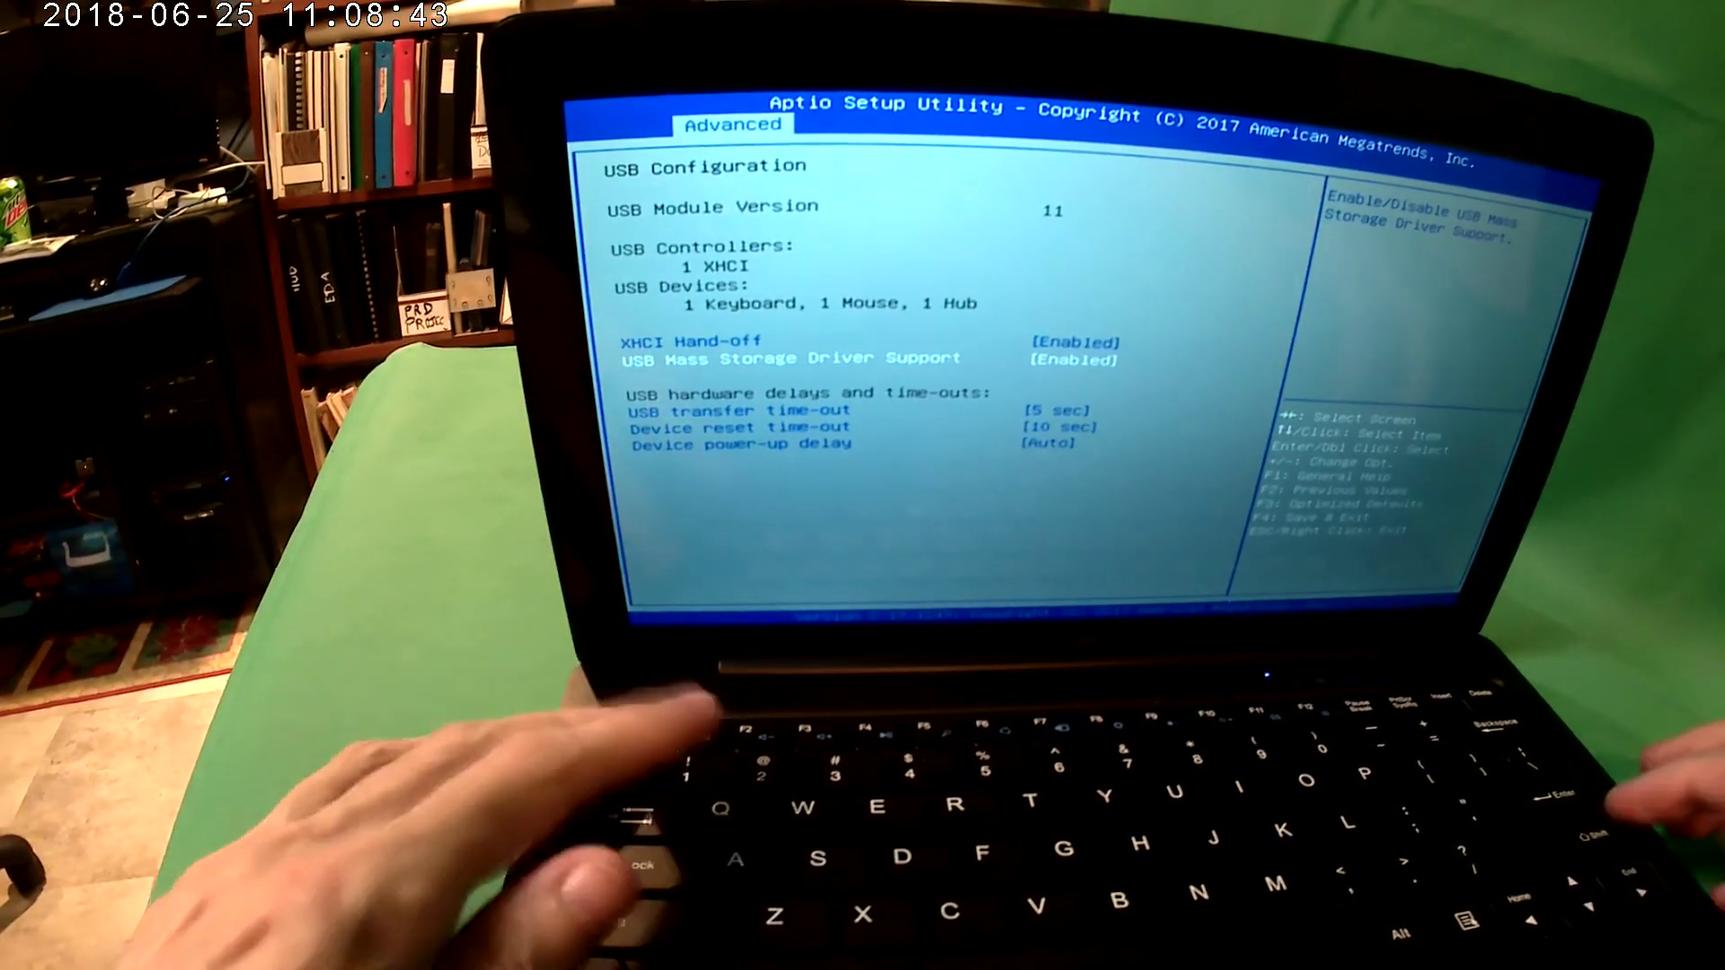
pyautogui.press('Escape')
pyautogui.press('Down')
# Step: Switch fTPM in Platform Trust Technology to Disabled
pyautogui.press('Return')
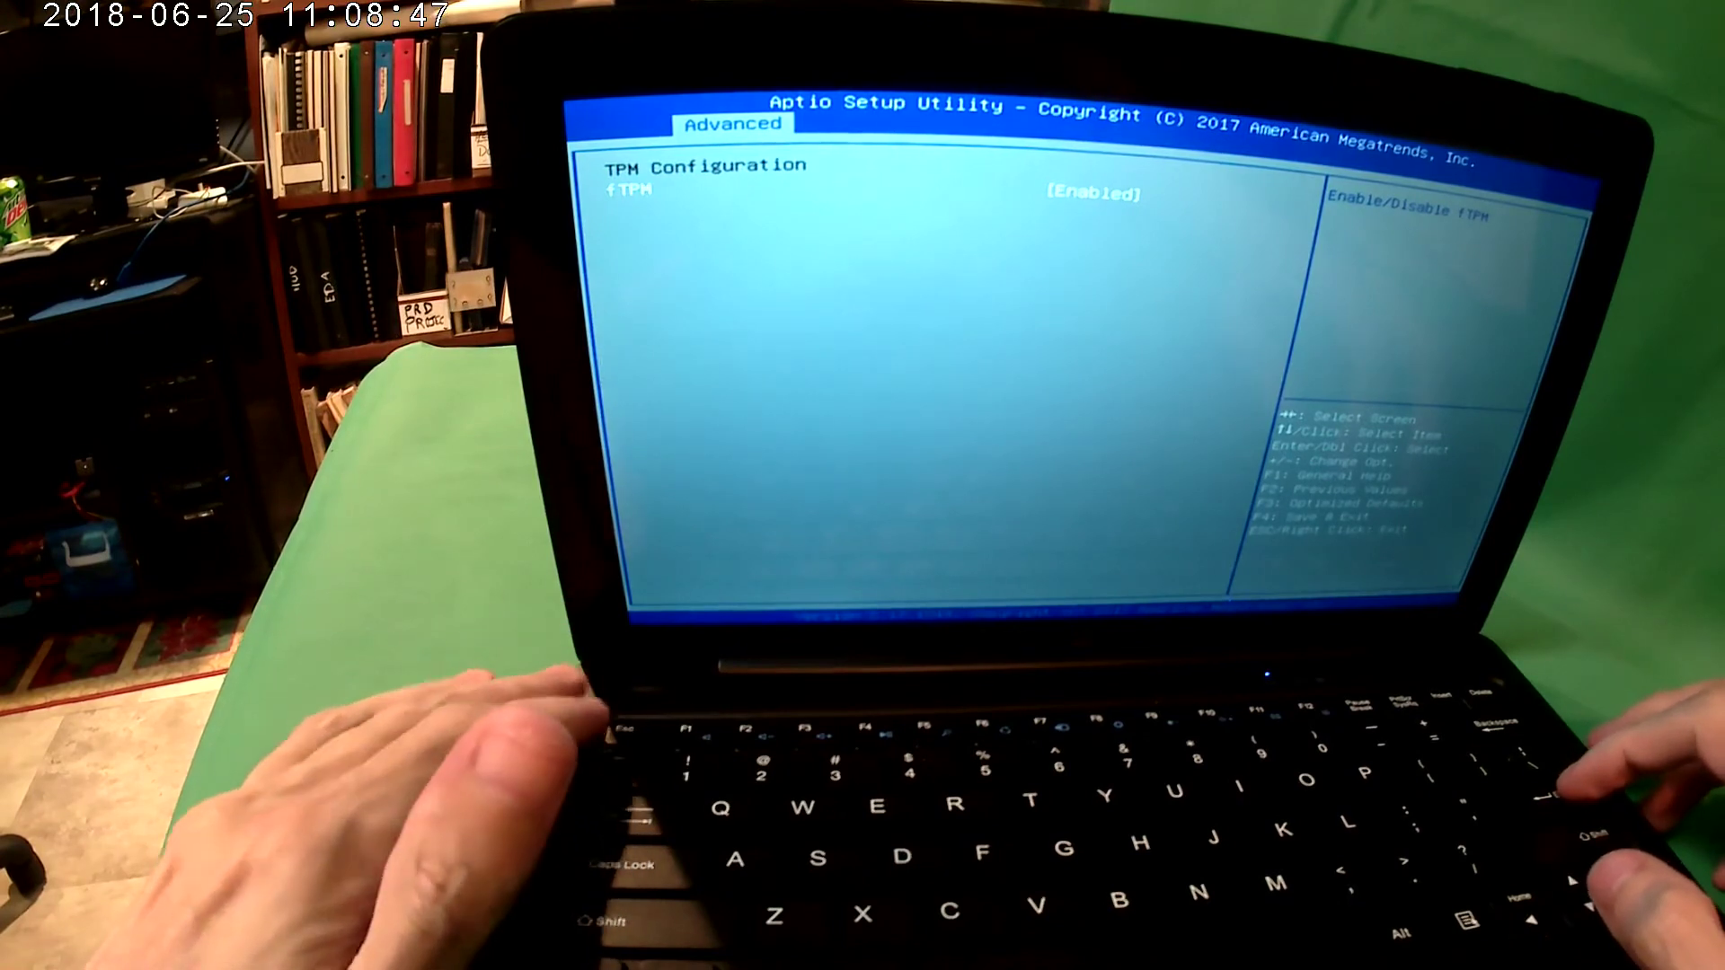
pyautogui.press('Return')
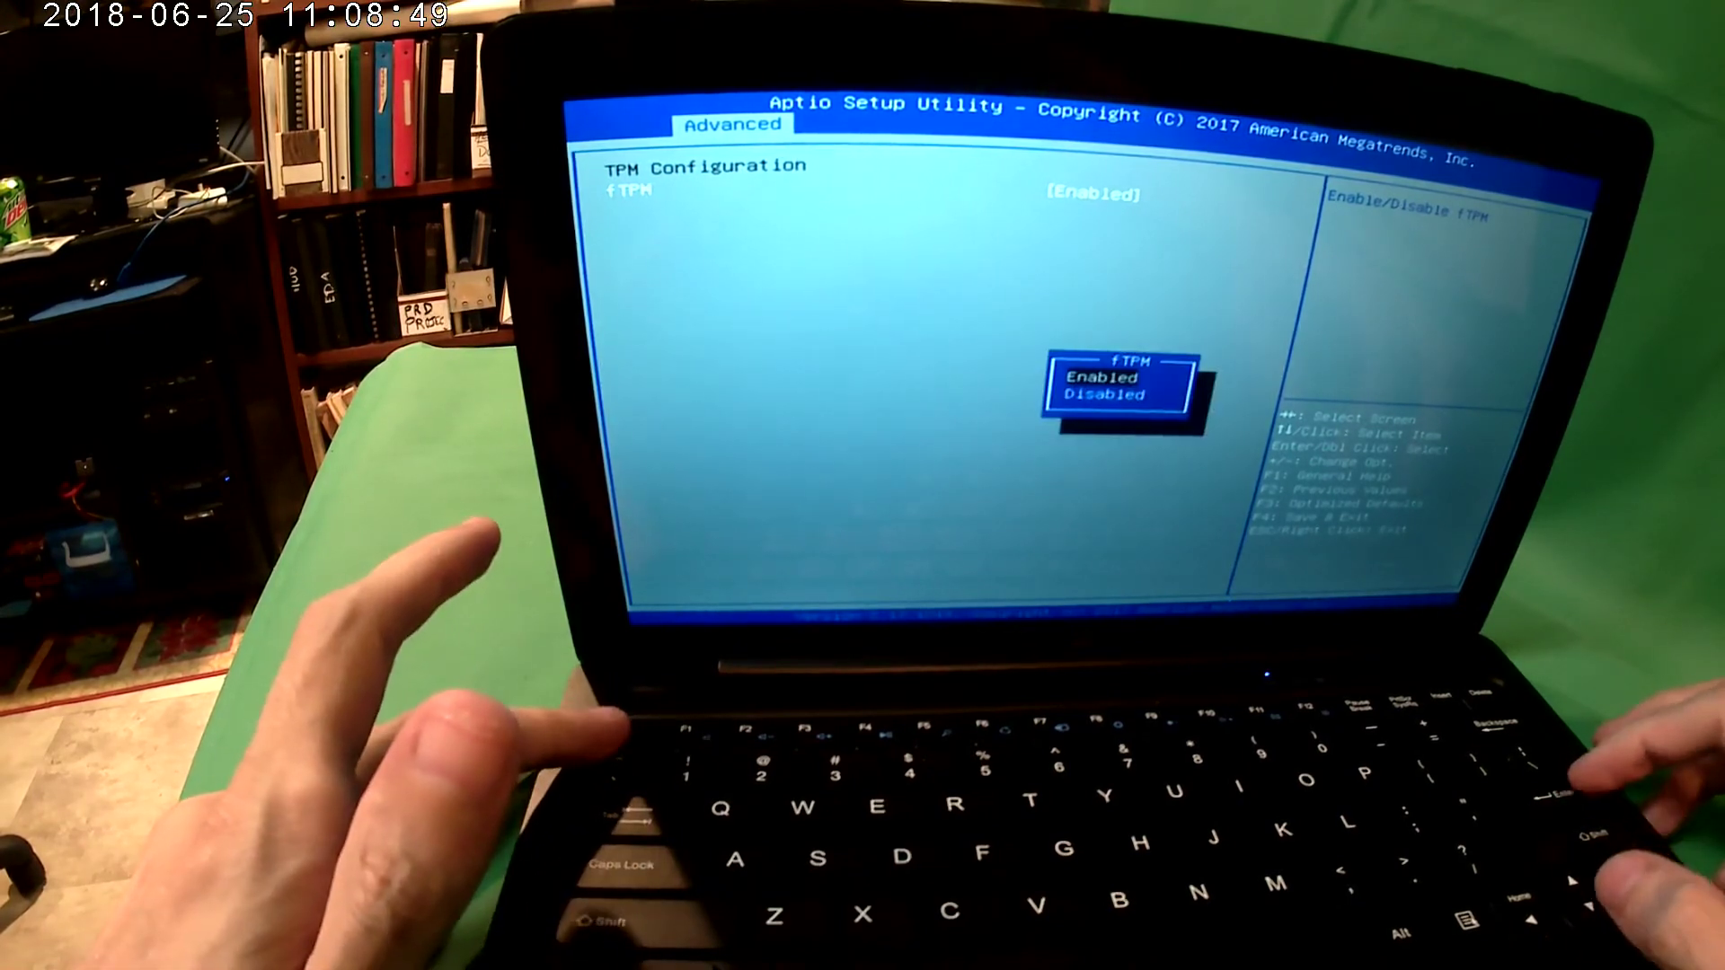
pyautogui.press('Down')
pyautogui.press('Return')
pyautogui.press('Escape')
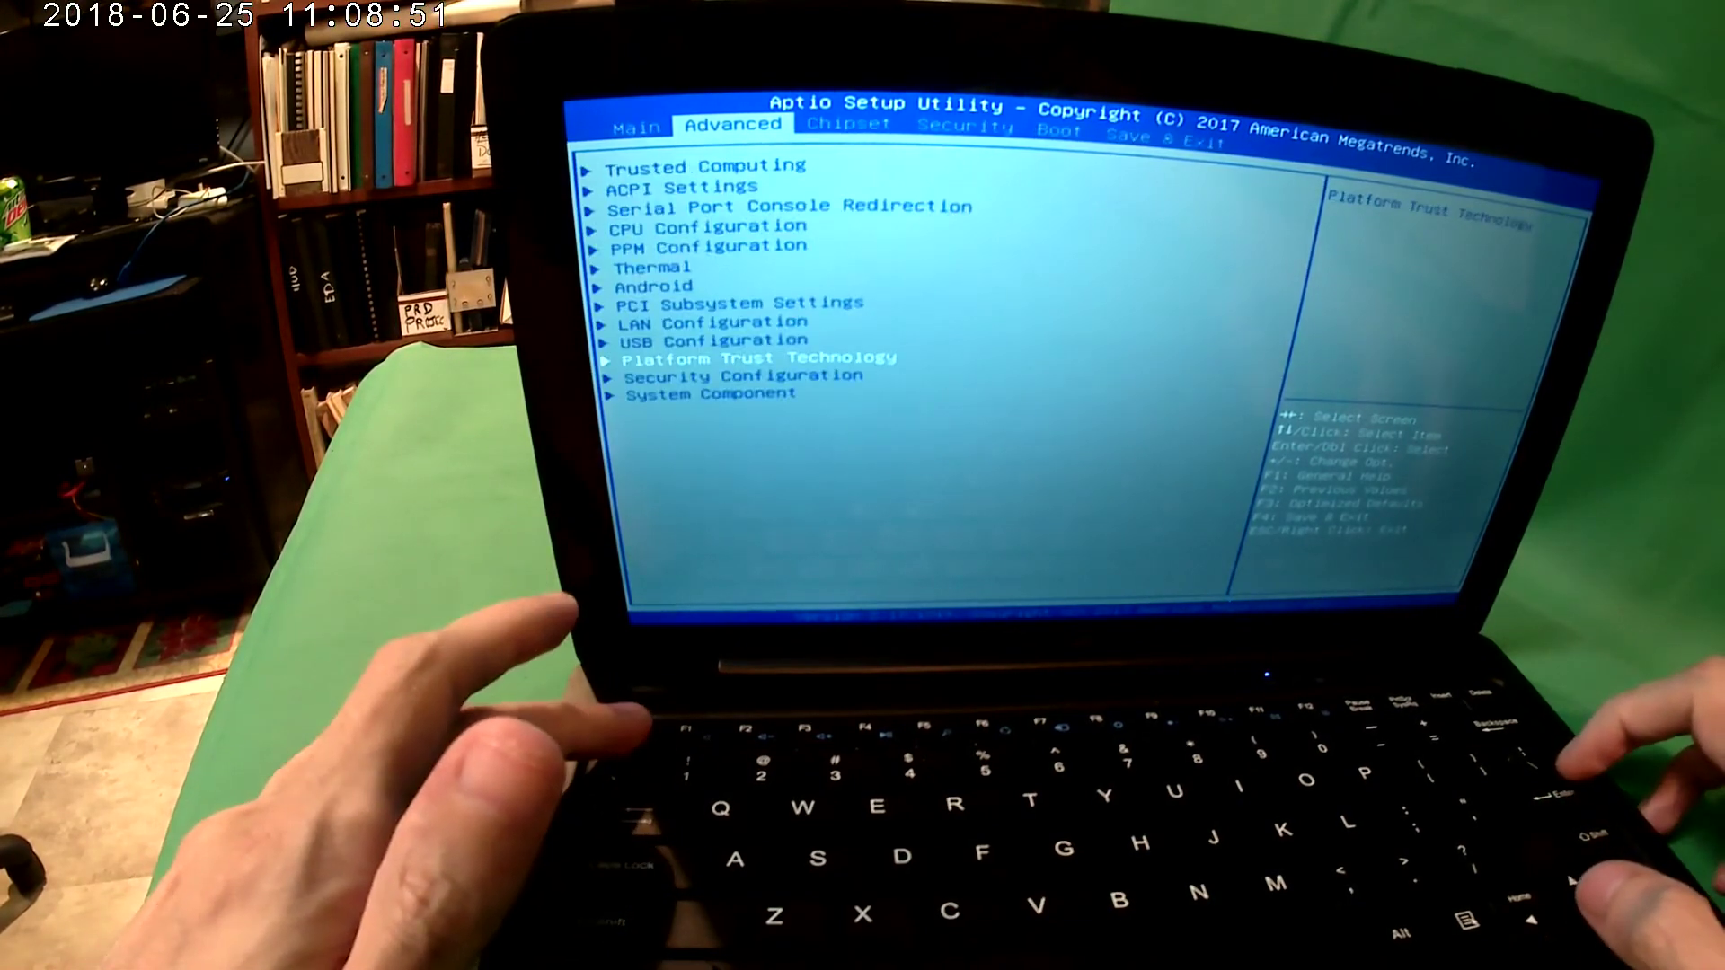
# Step: Look over the Trusted Computing settings and return to the Advanced list
pyautogui.press('Down')
pyautogui.press('Down')
pyautogui.press('Down')
pyautogui.press('Down')
pyautogui.press('Up')
pyautogui.press('Return')
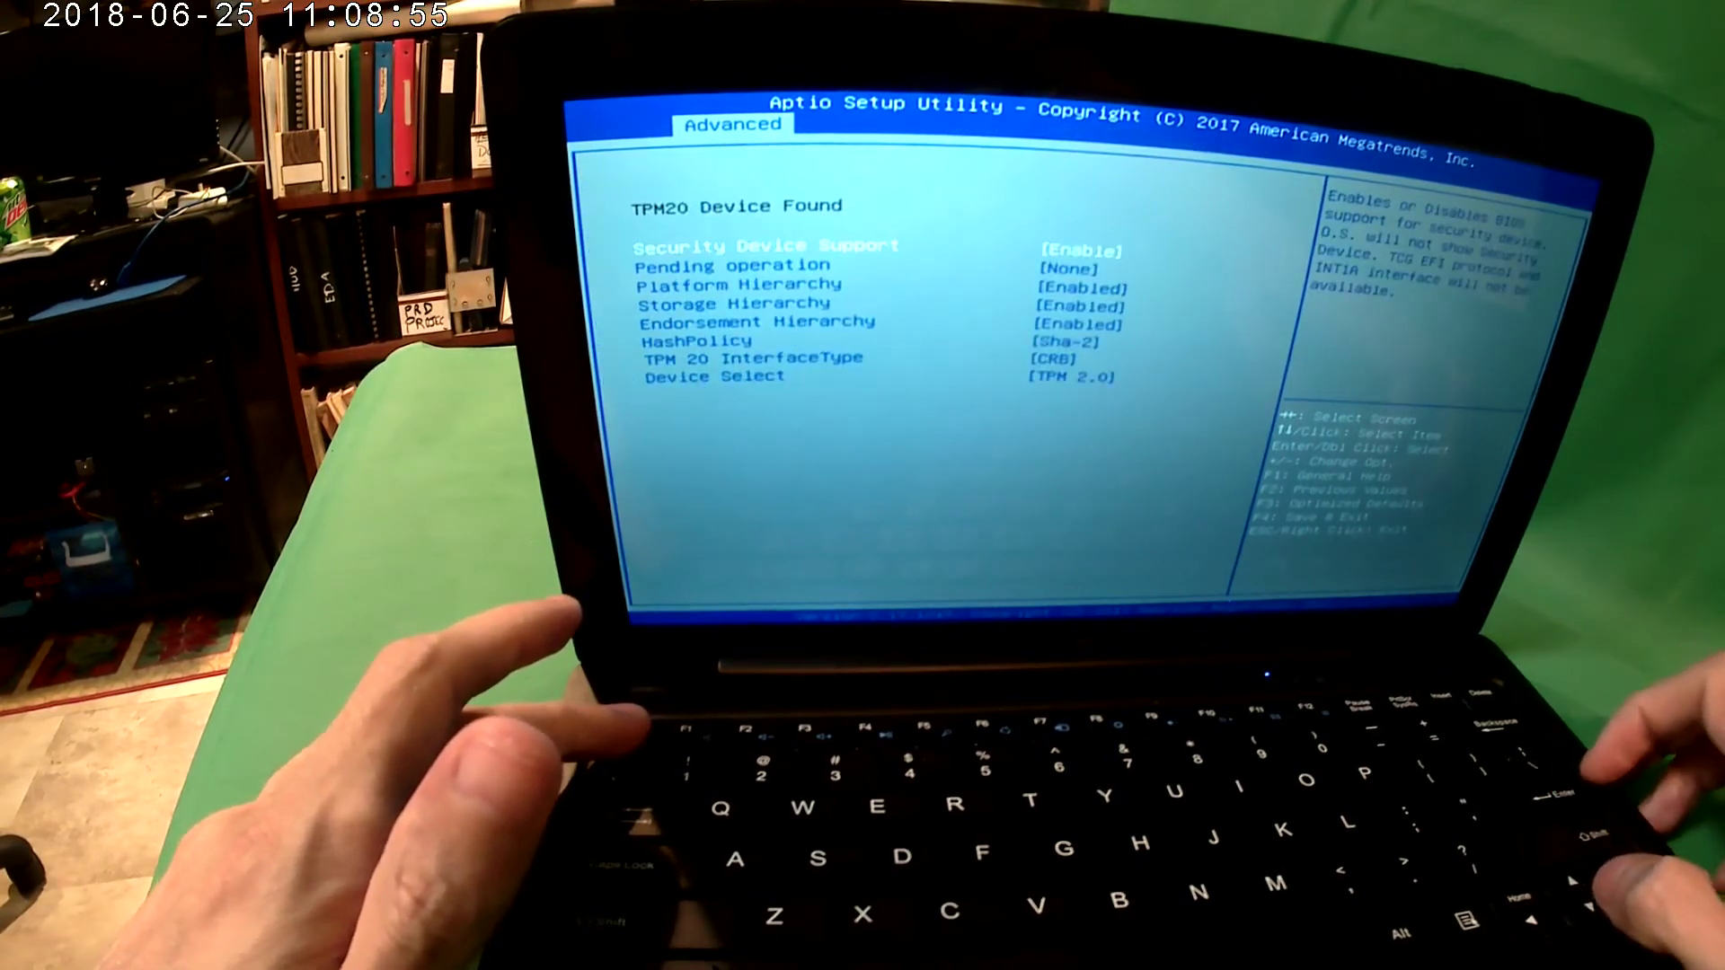
pyautogui.press('Escape')
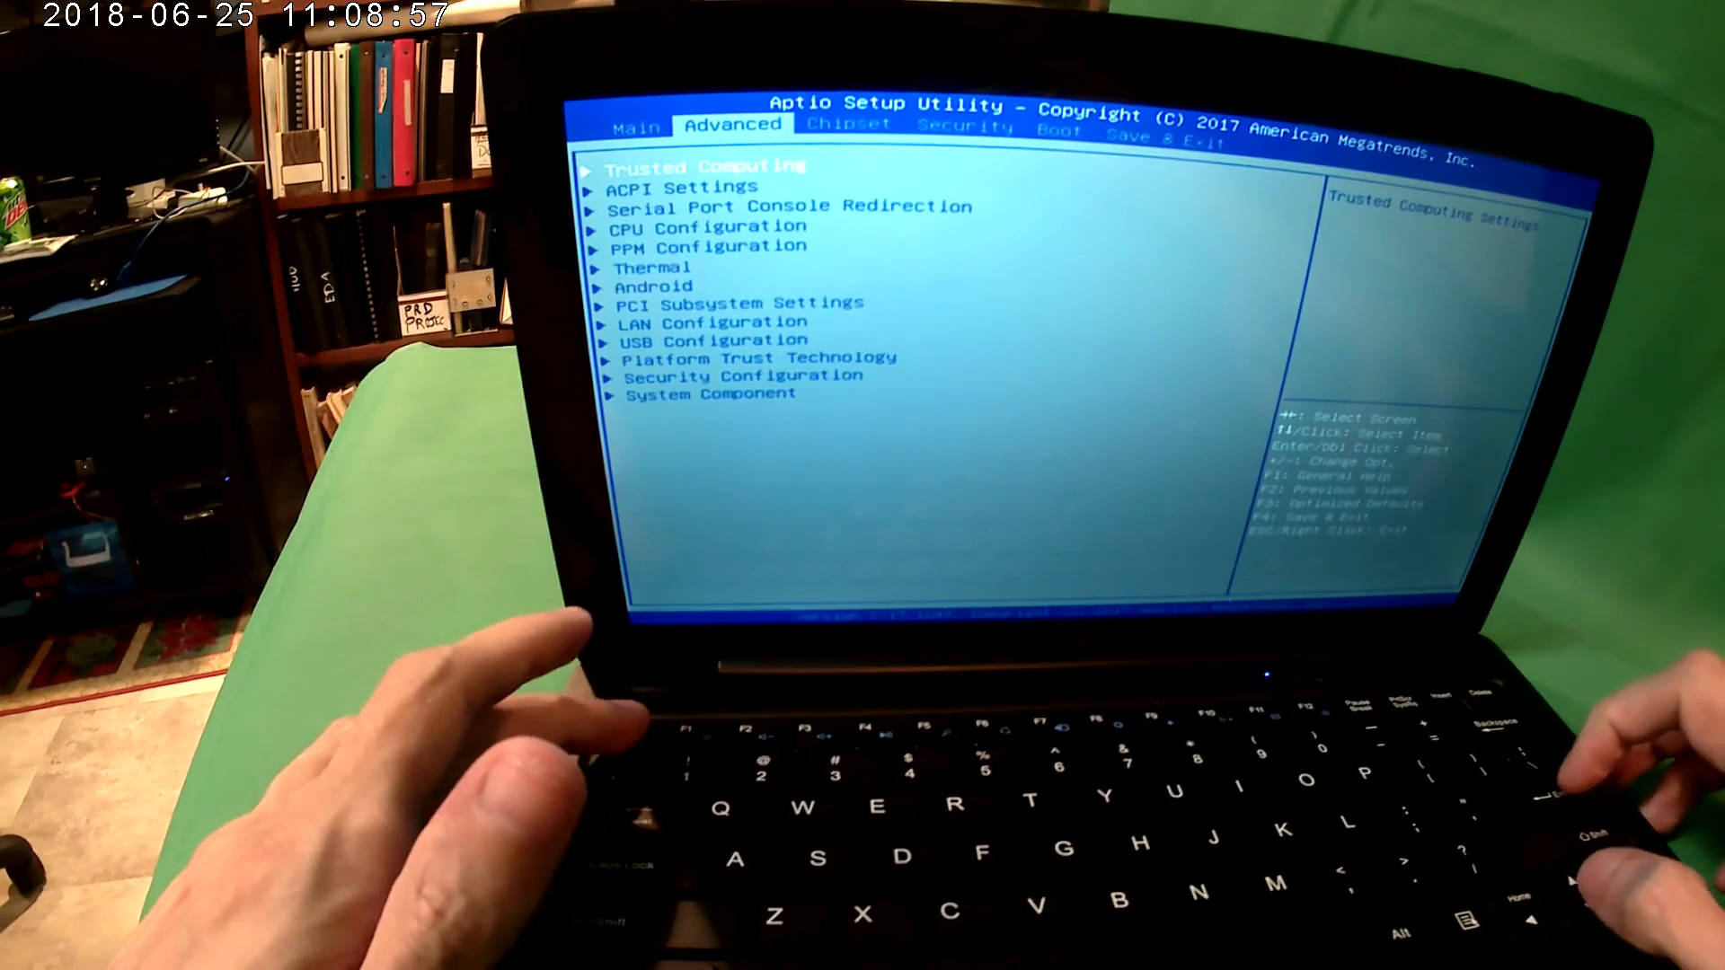
# Step: Set fTPM in Platform Trust Technology back to Enabled
pyautogui.press('Up')
pyautogui.press('Up')
pyautogui.press('Up')
pyautogui.press('Up')
pyautogui.press('Down')
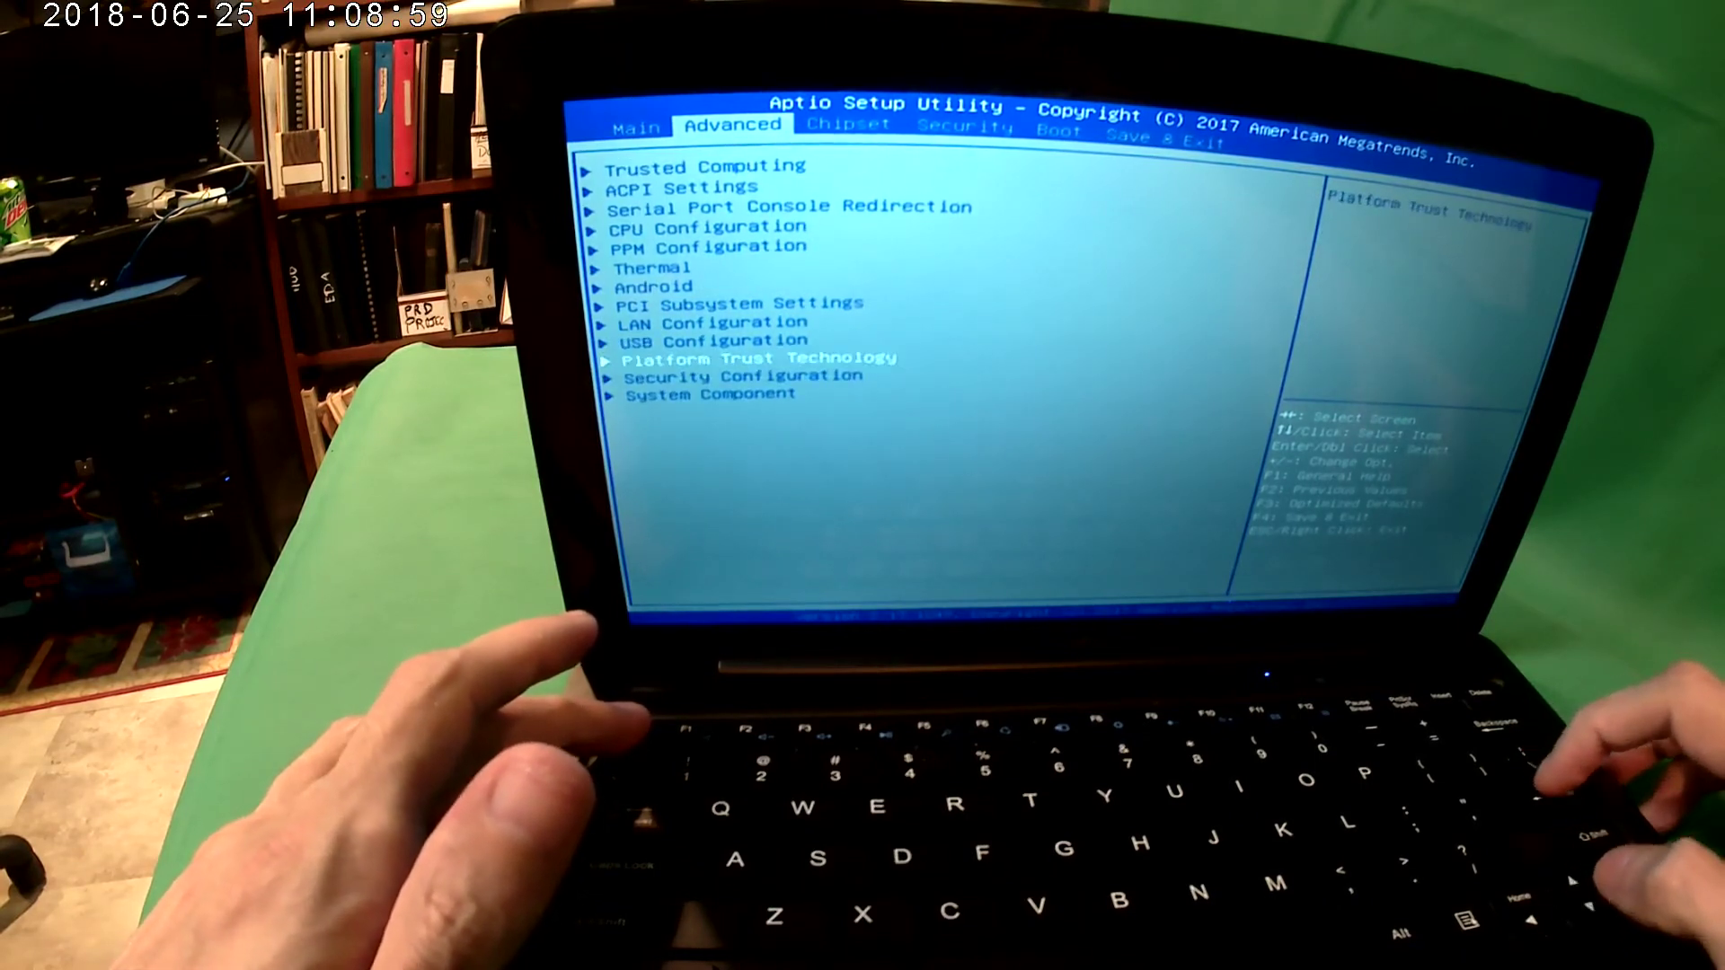
pyautogui.press('Return')
pyautogui.press('Return')
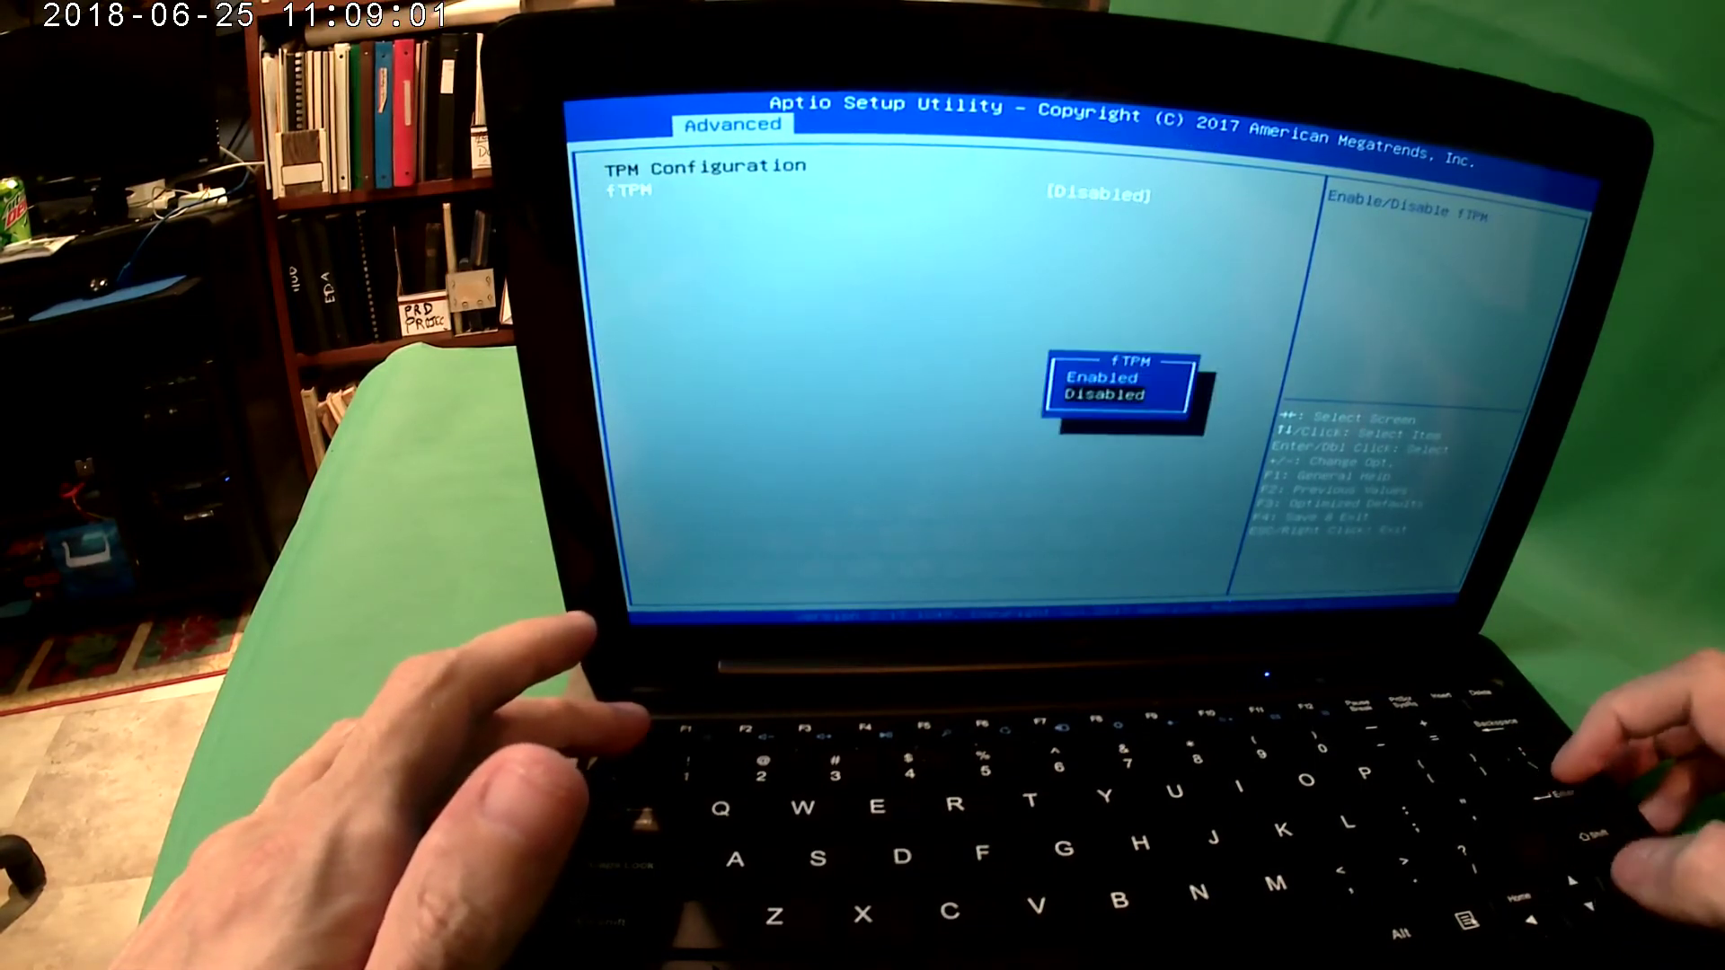
pyautogui.press('Up')
pyautogui.press('Return')
pyautogui.press('Escape')
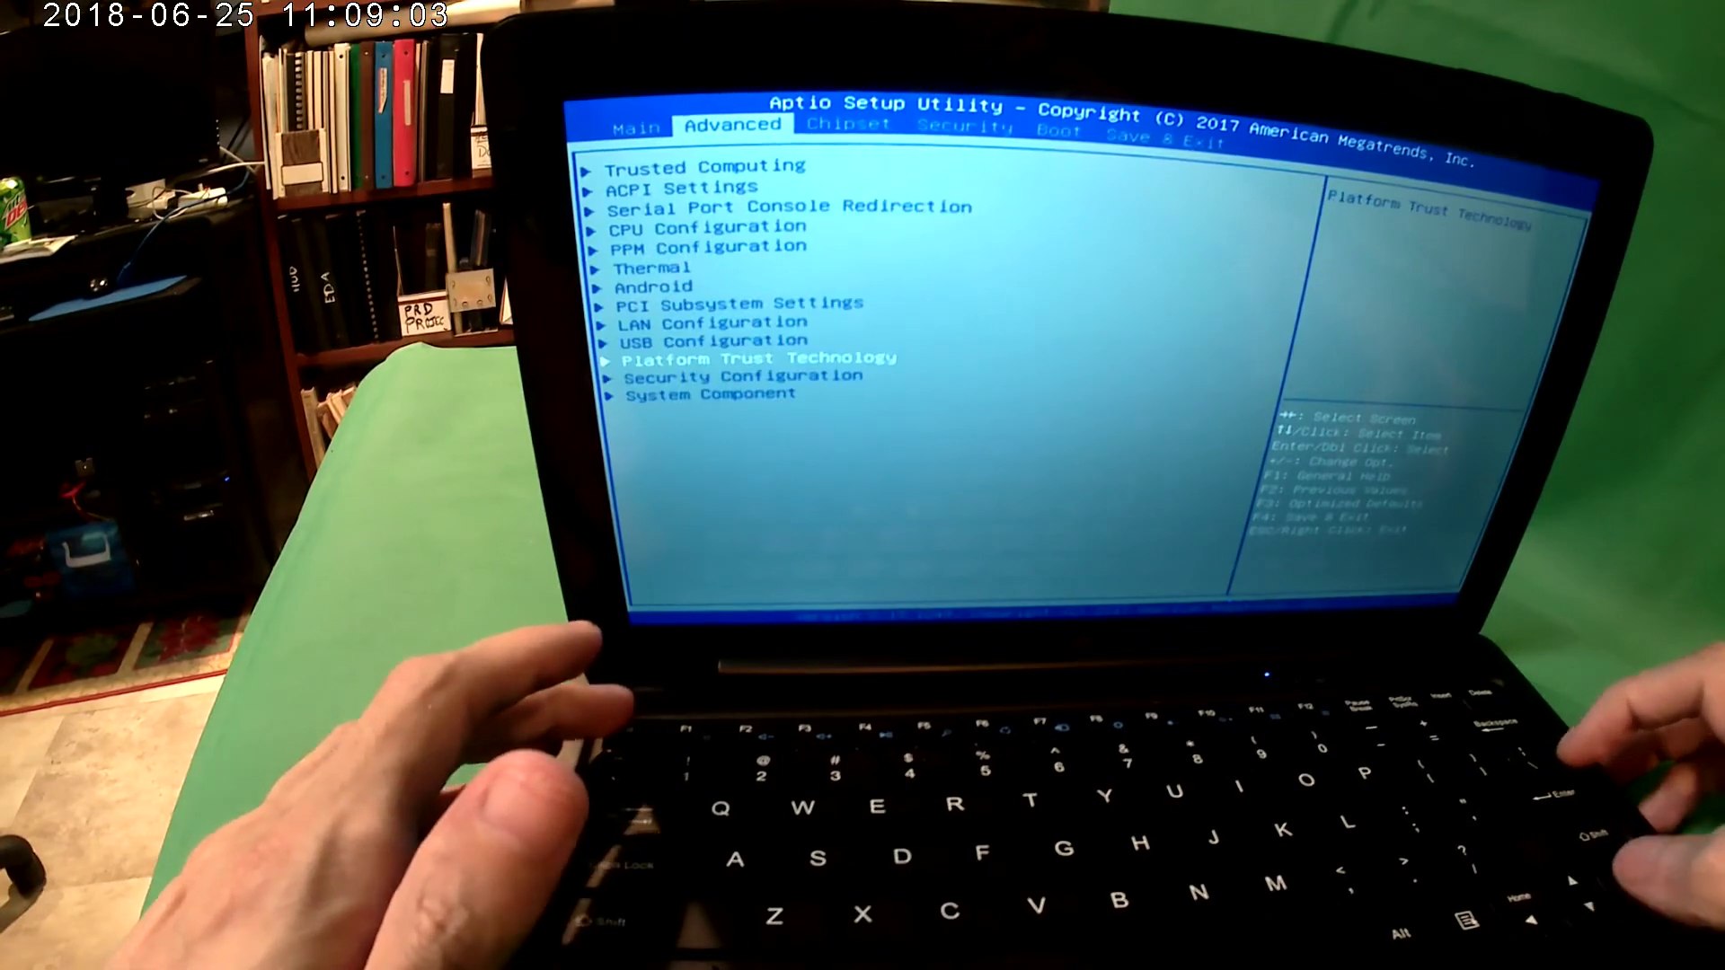
pyautogui.press('Down')
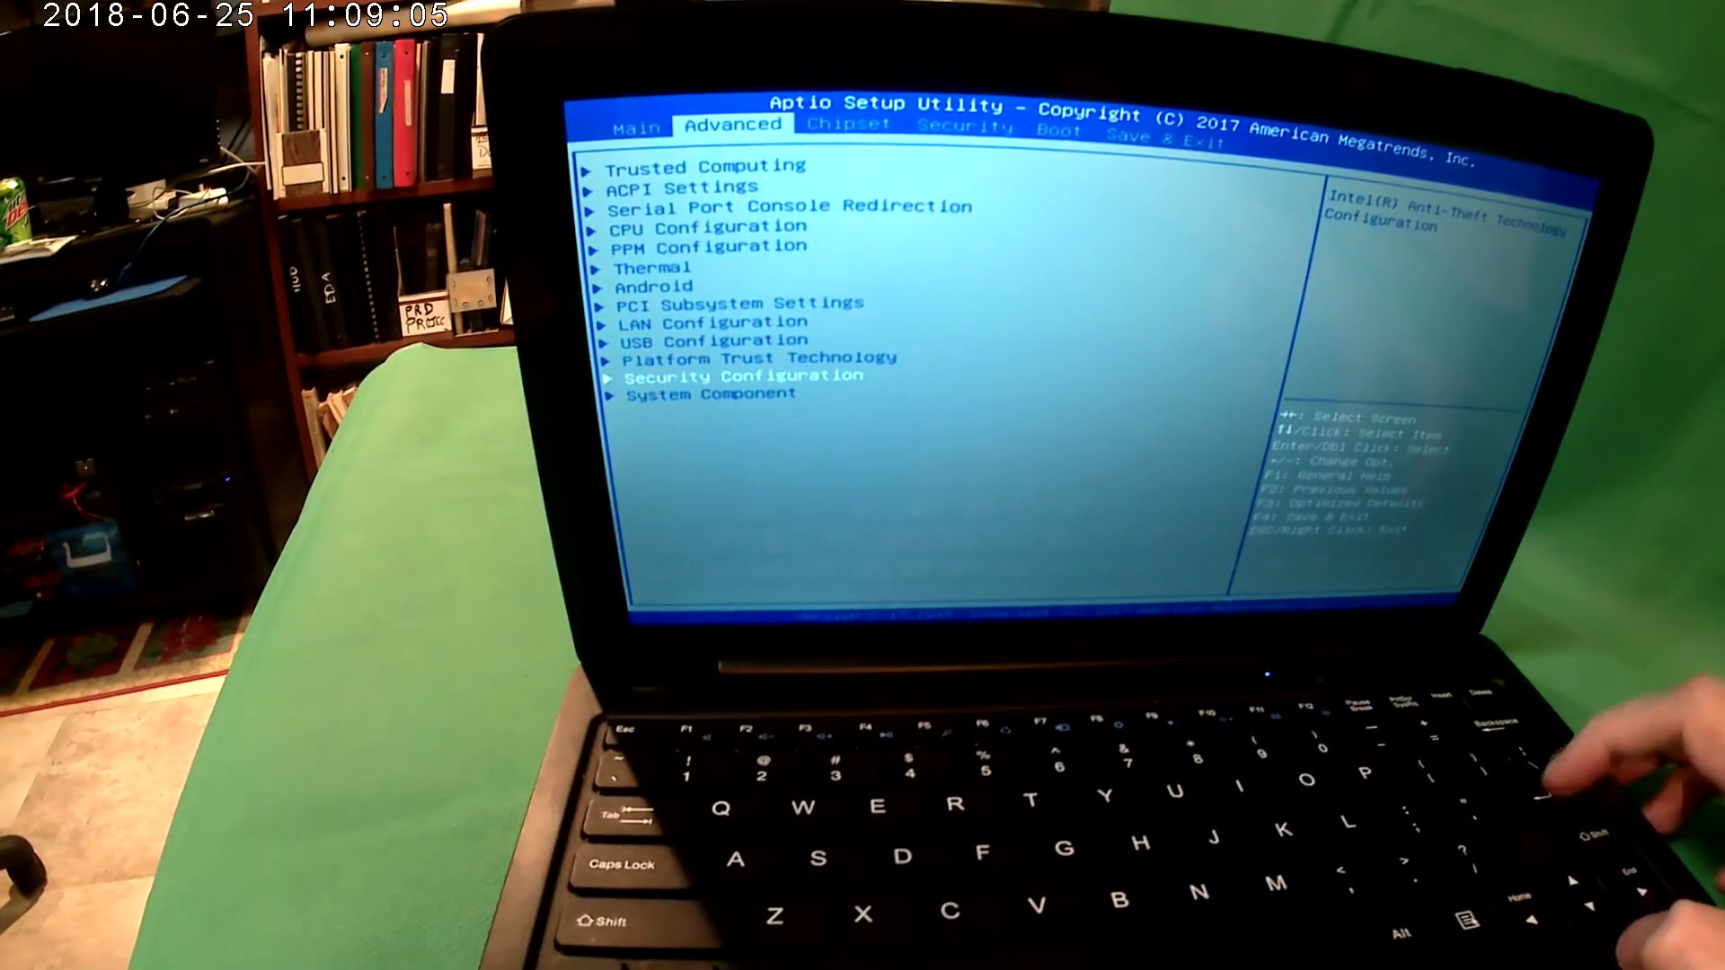
# Step: Read the help for TXE EOP Message, Firmware Update and Unconfiguration Perform
pyautogui.press('Return')
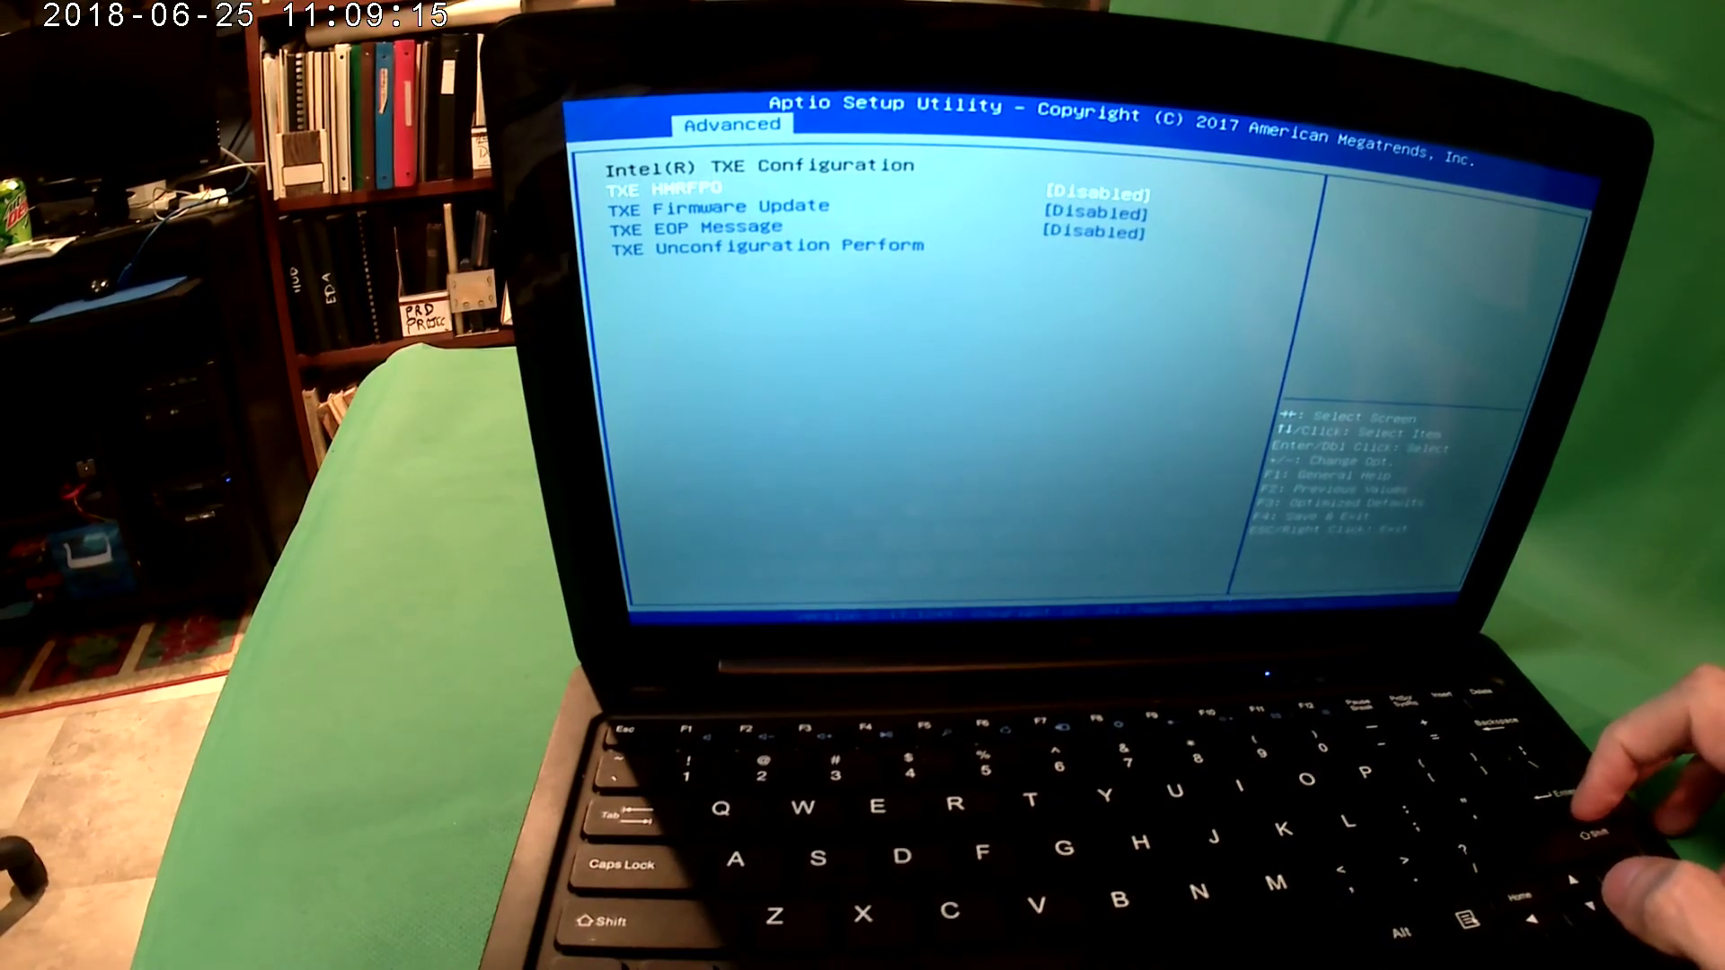
pyautogui.press('Down')
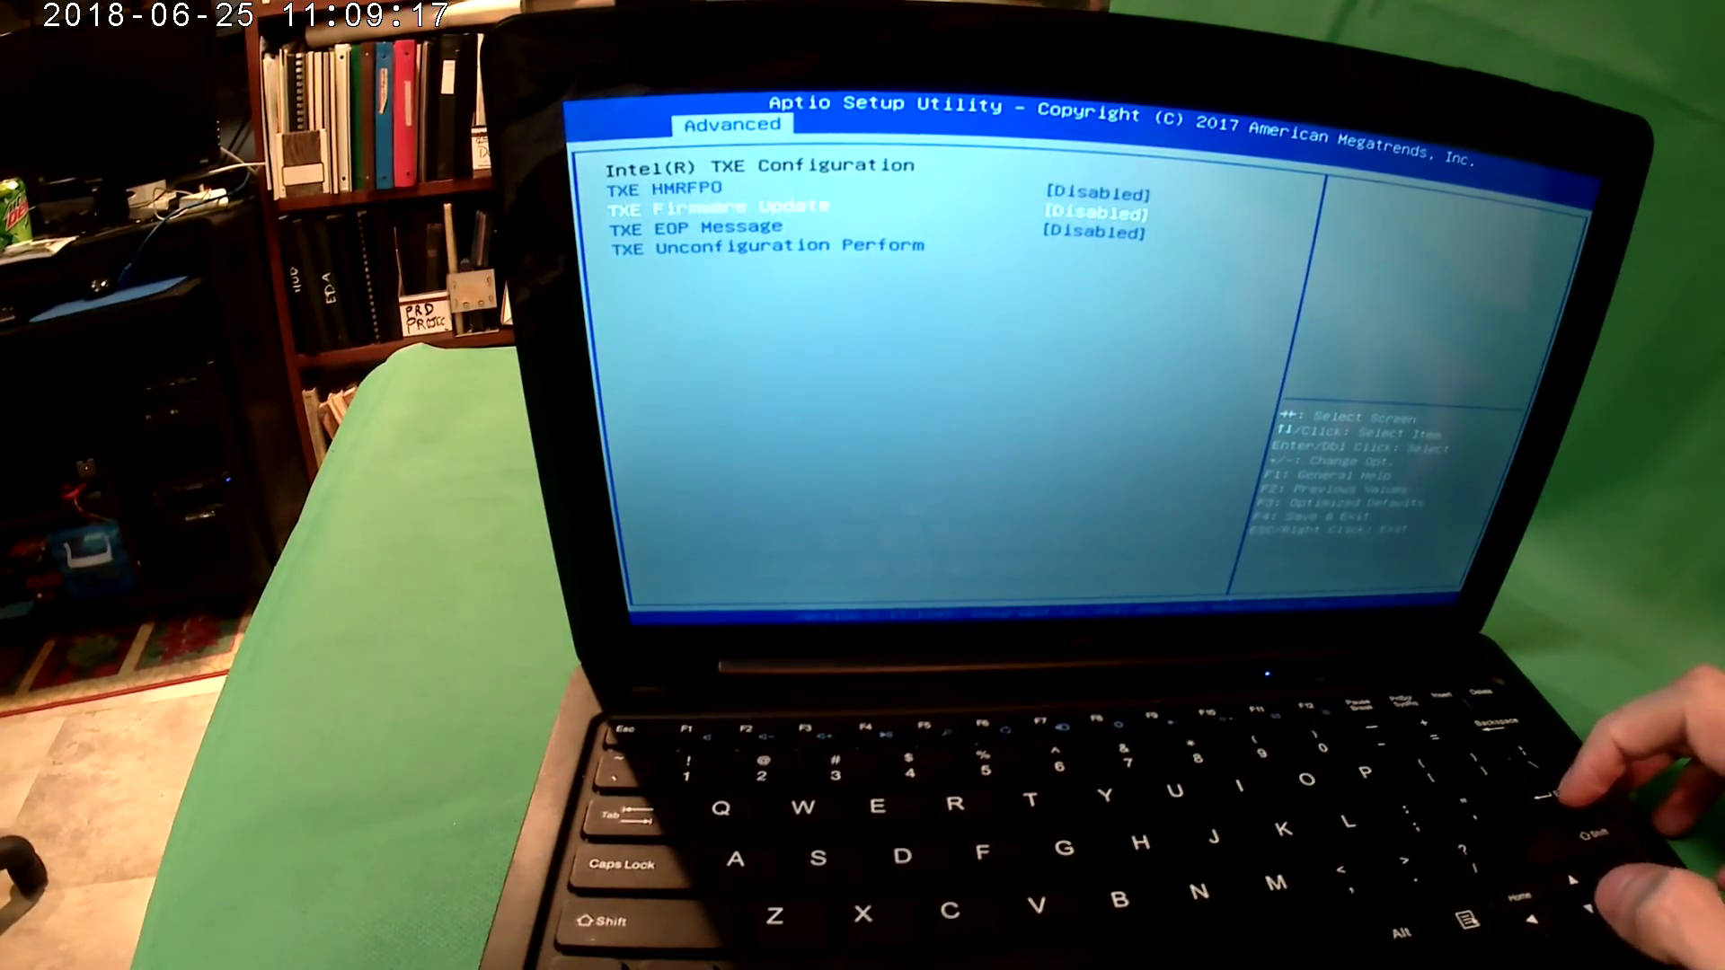
pyautogui.press('Down')
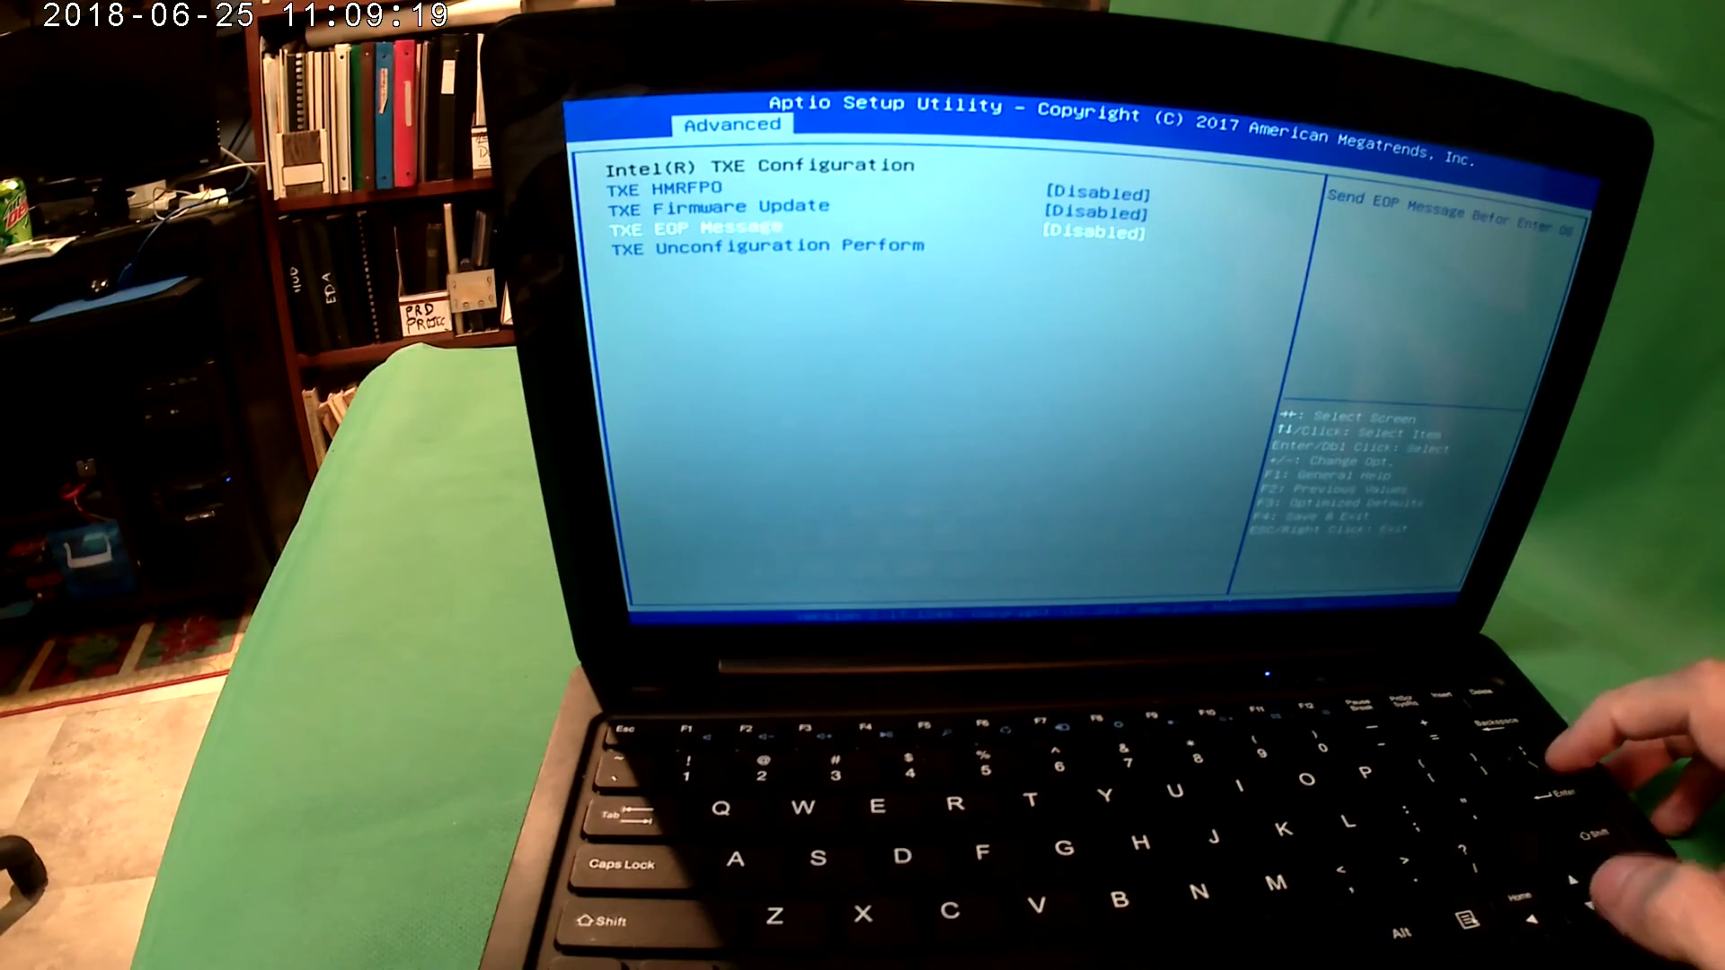
pyautogui.press('Down')
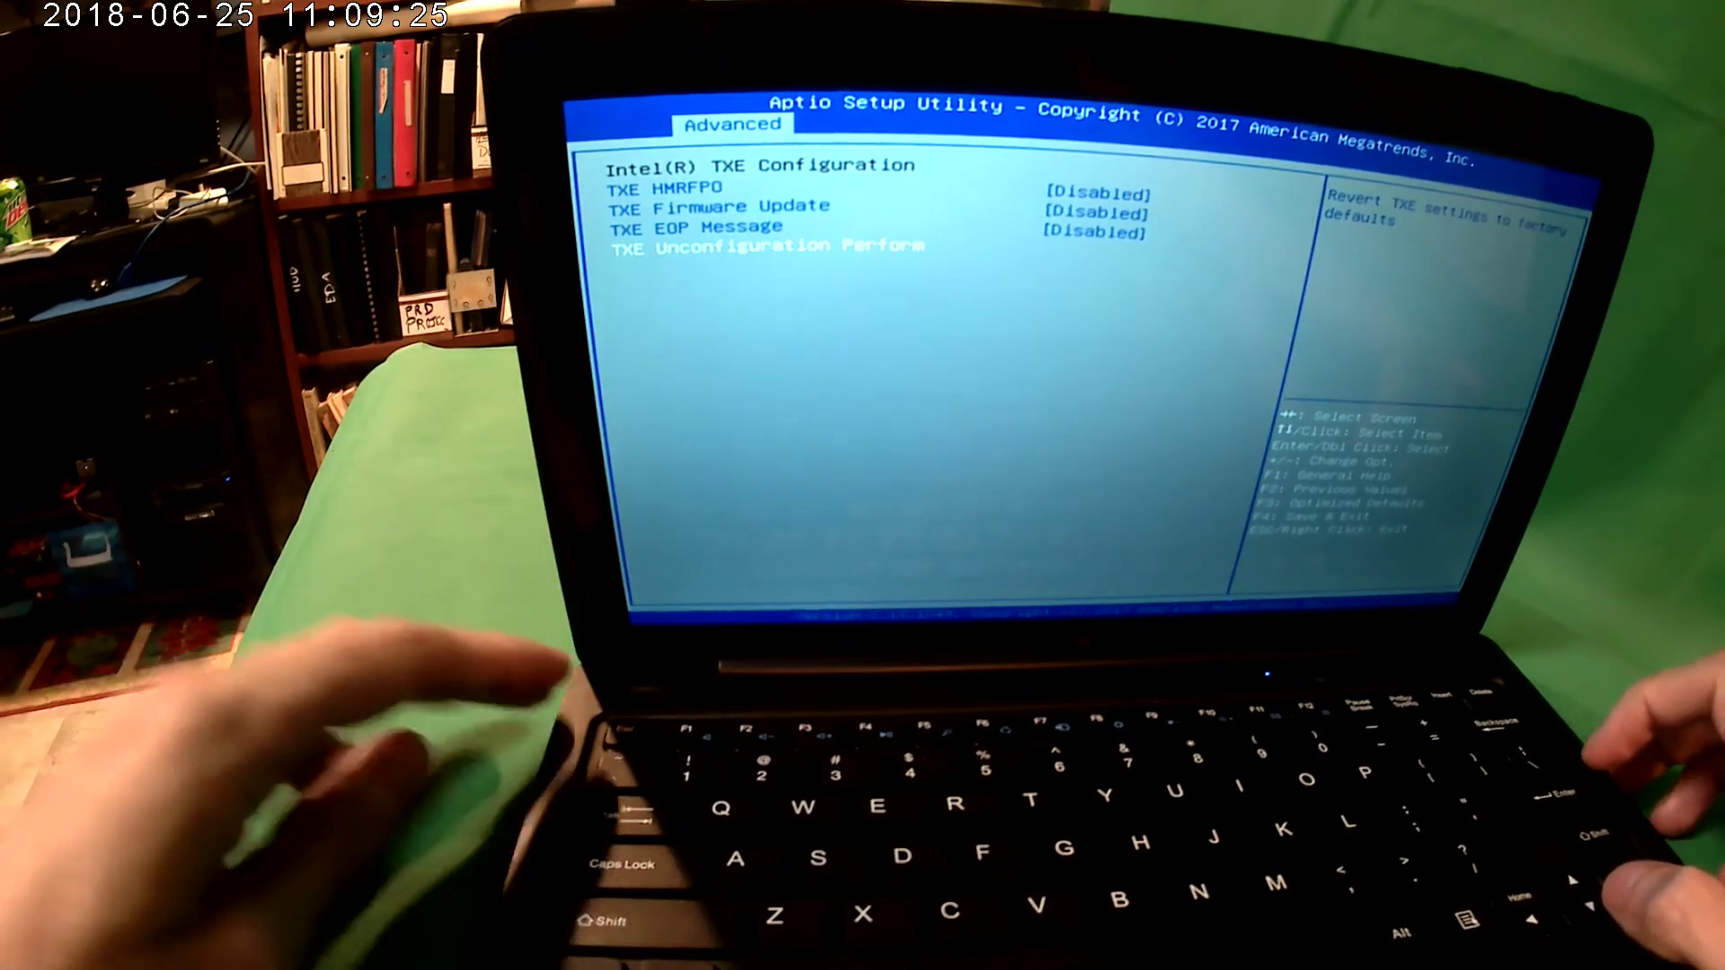
pyautogui.press('Down')
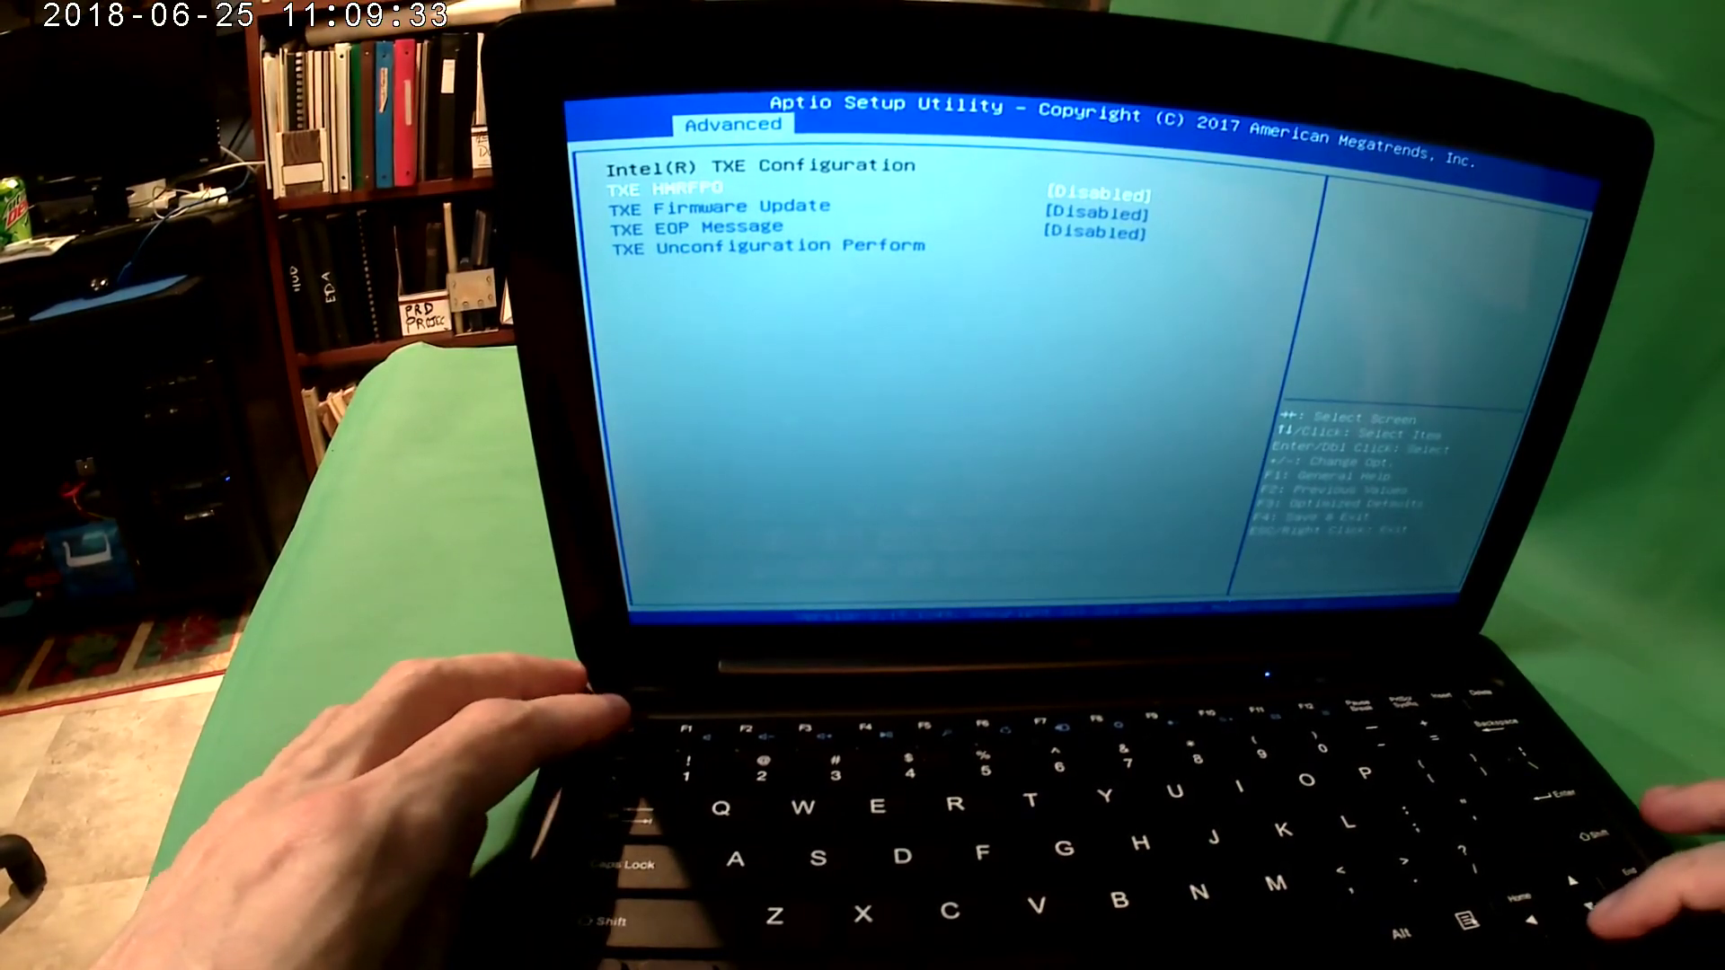
pyautogui.press('Down')
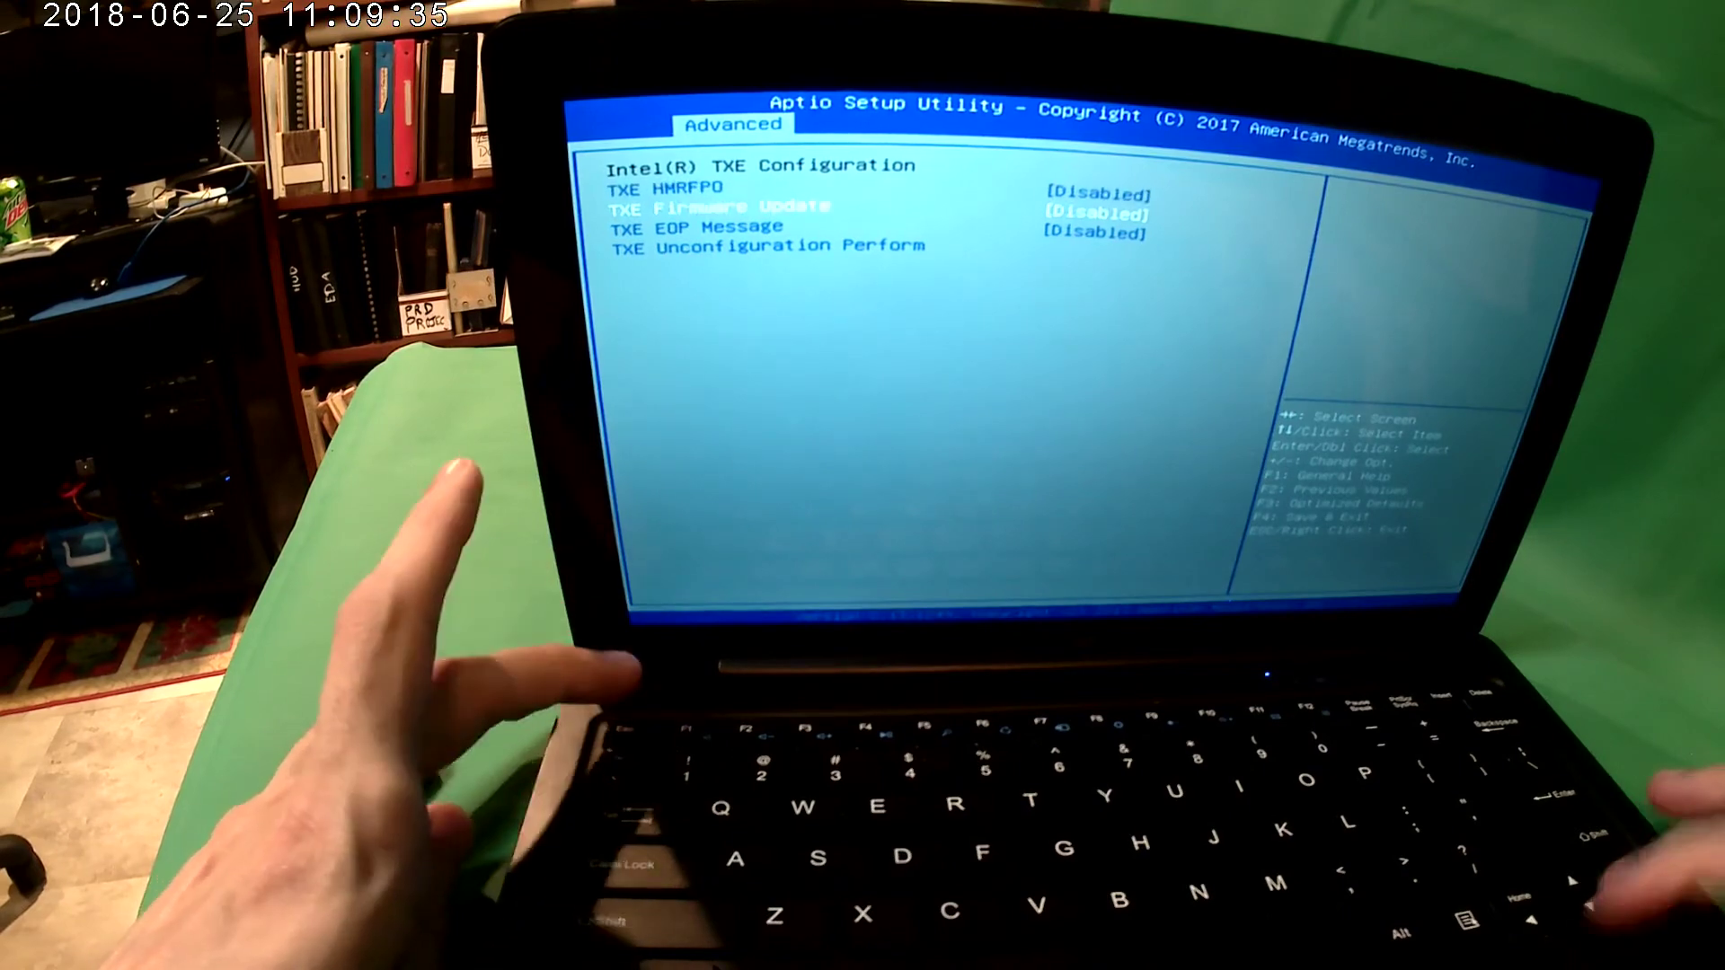
pyautogui.press('Down')
pyautogui.press('Down')
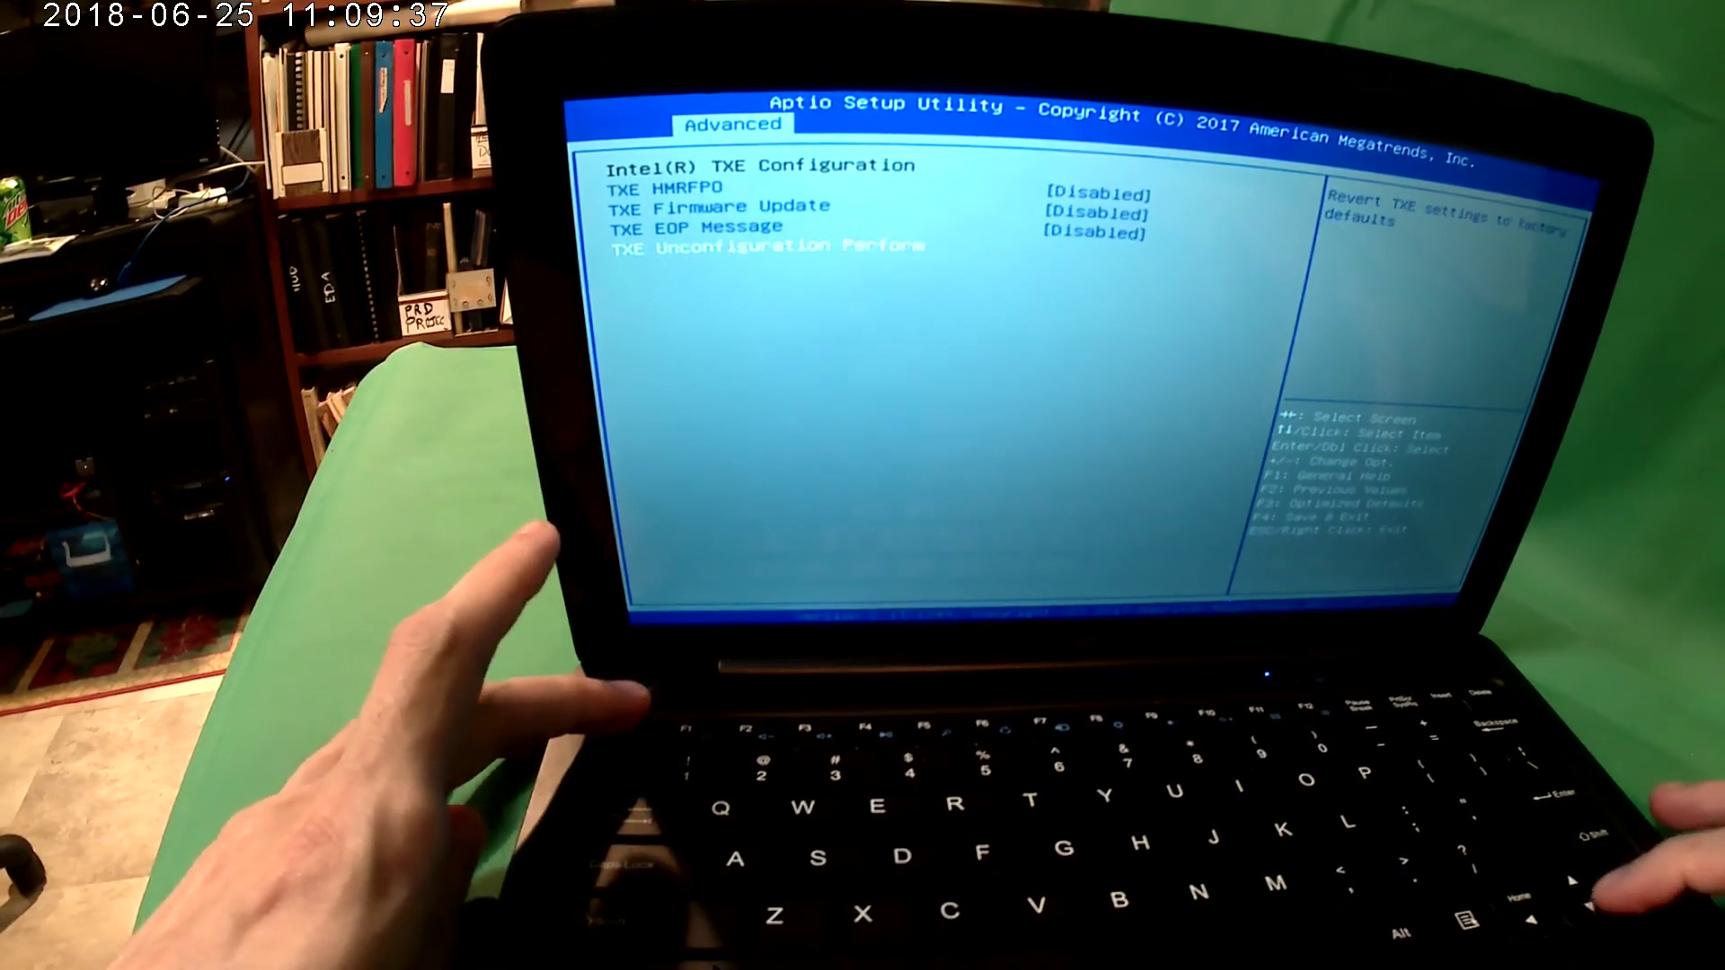
pyautogui.press('Escape')
pyautogui.press('Return')
pyautogui.press('Return')
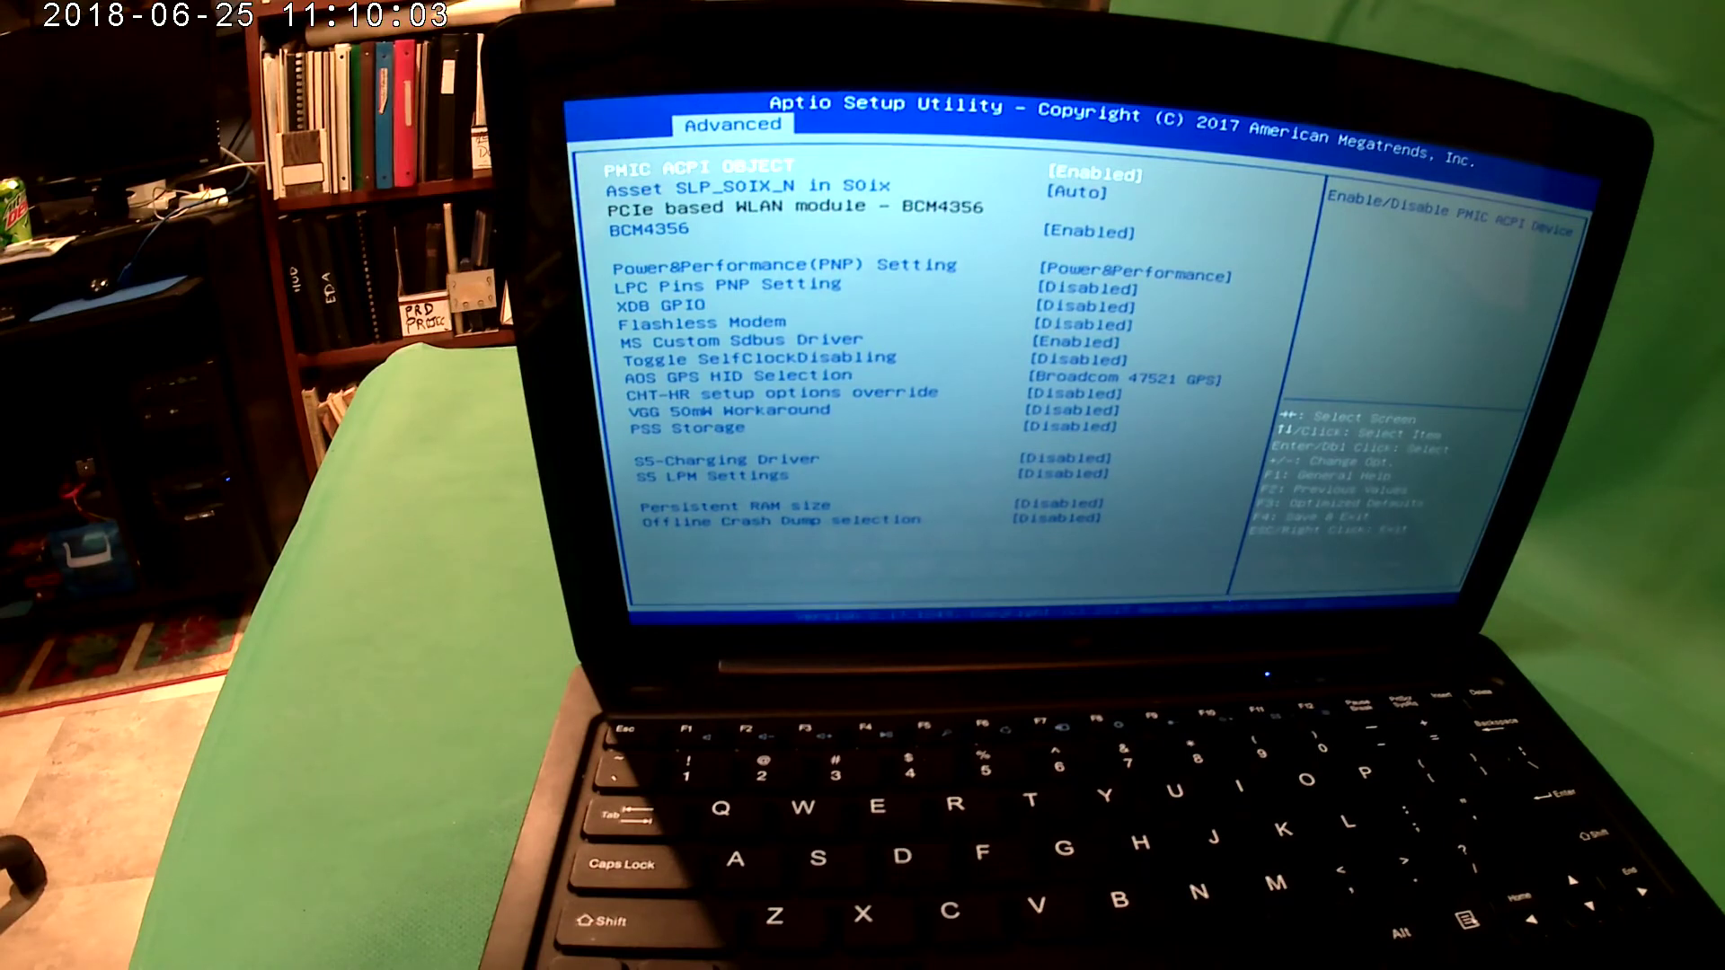
# Step: Set PMIC ACPI OBJECT to Disabled
pyautogui.press('Return')
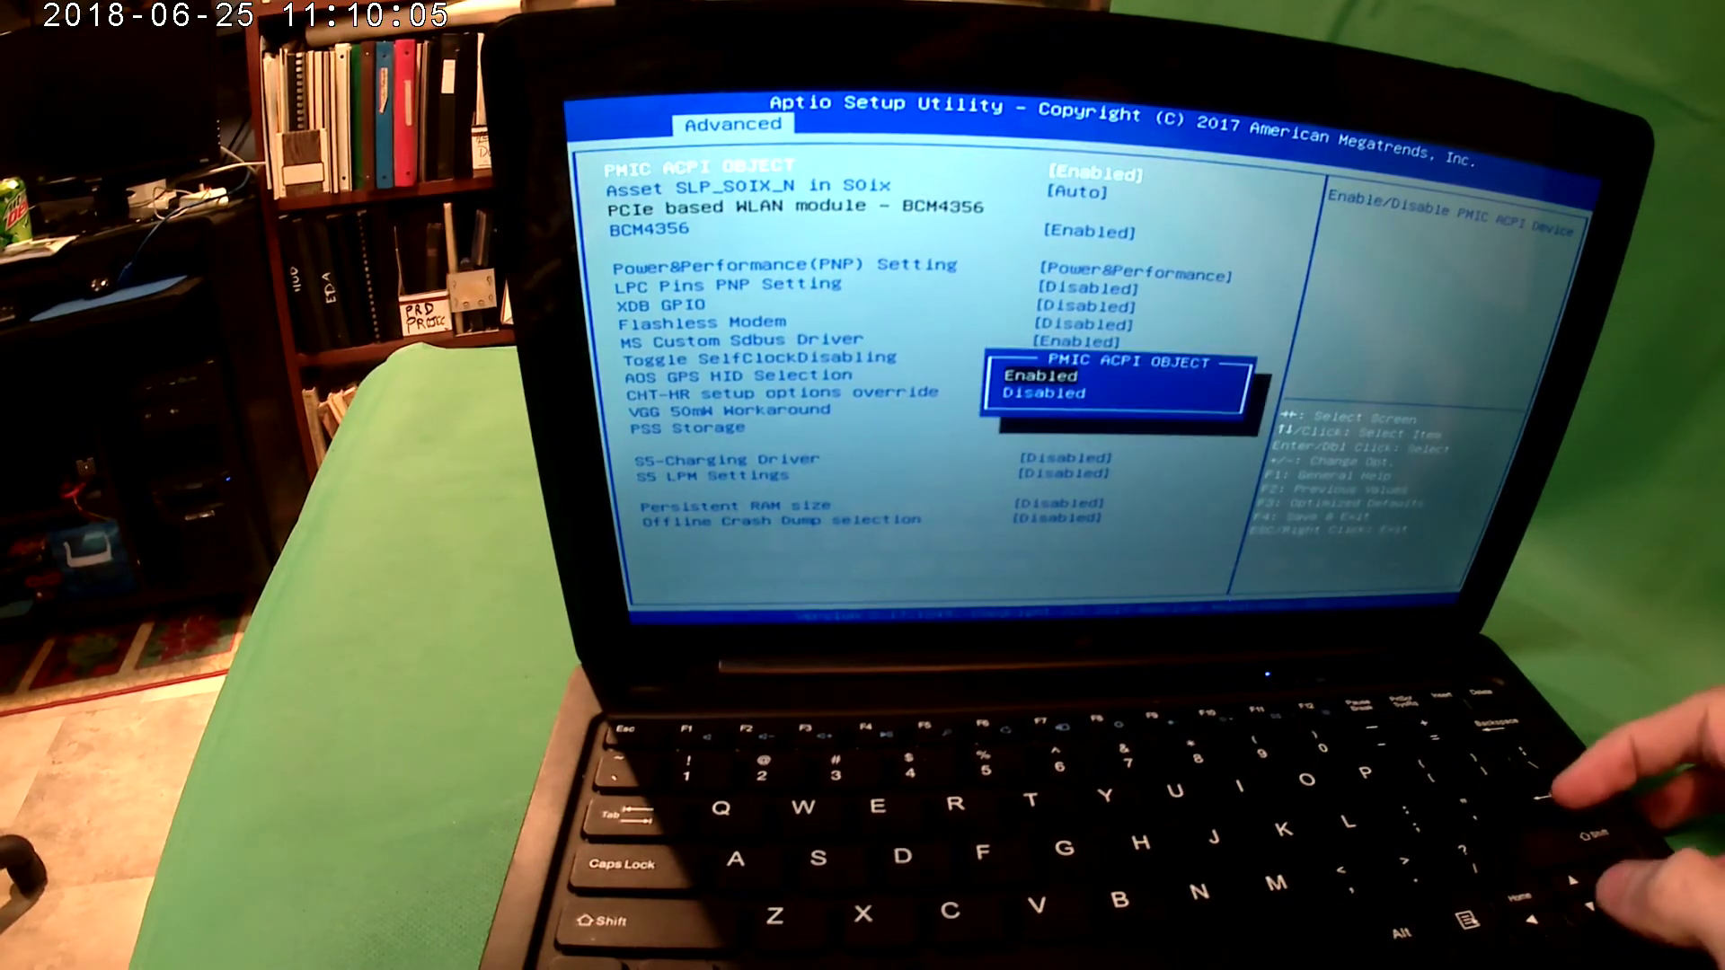
pyautogui.press('Down')
pyautogui.press('Return')
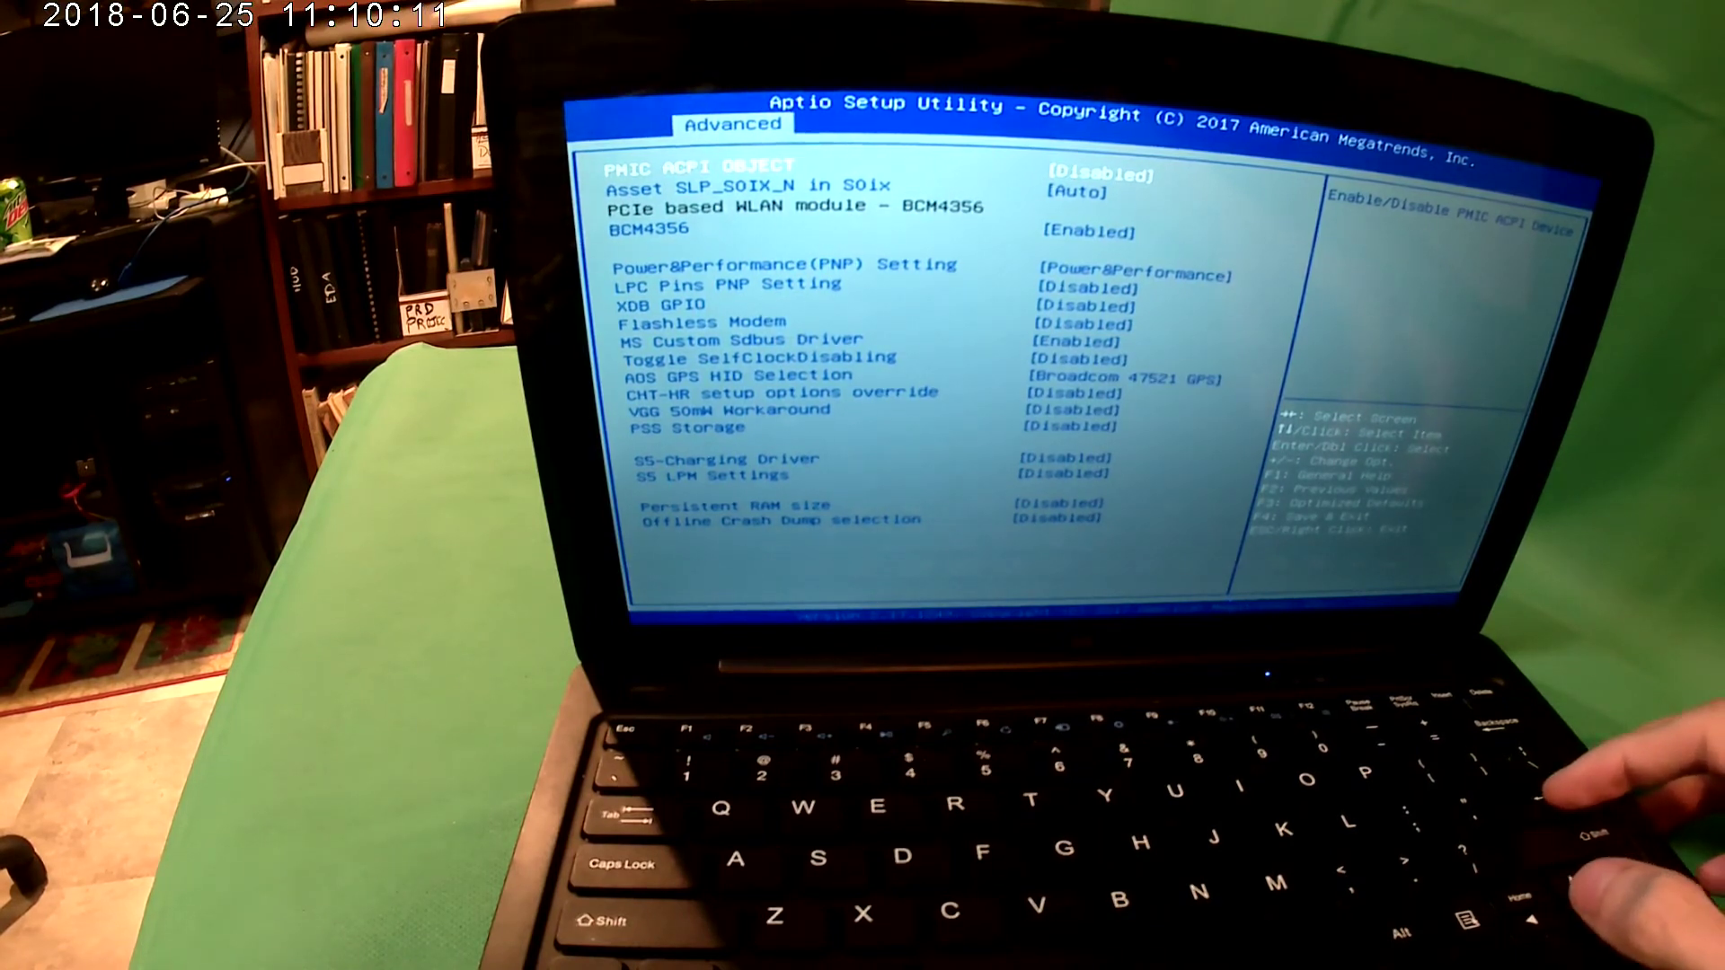
# Step: Restore PMIC ACPI OBJECT to Enabled and check the SLP_S0IX_N S0ix option
pyautogui.press('Return')
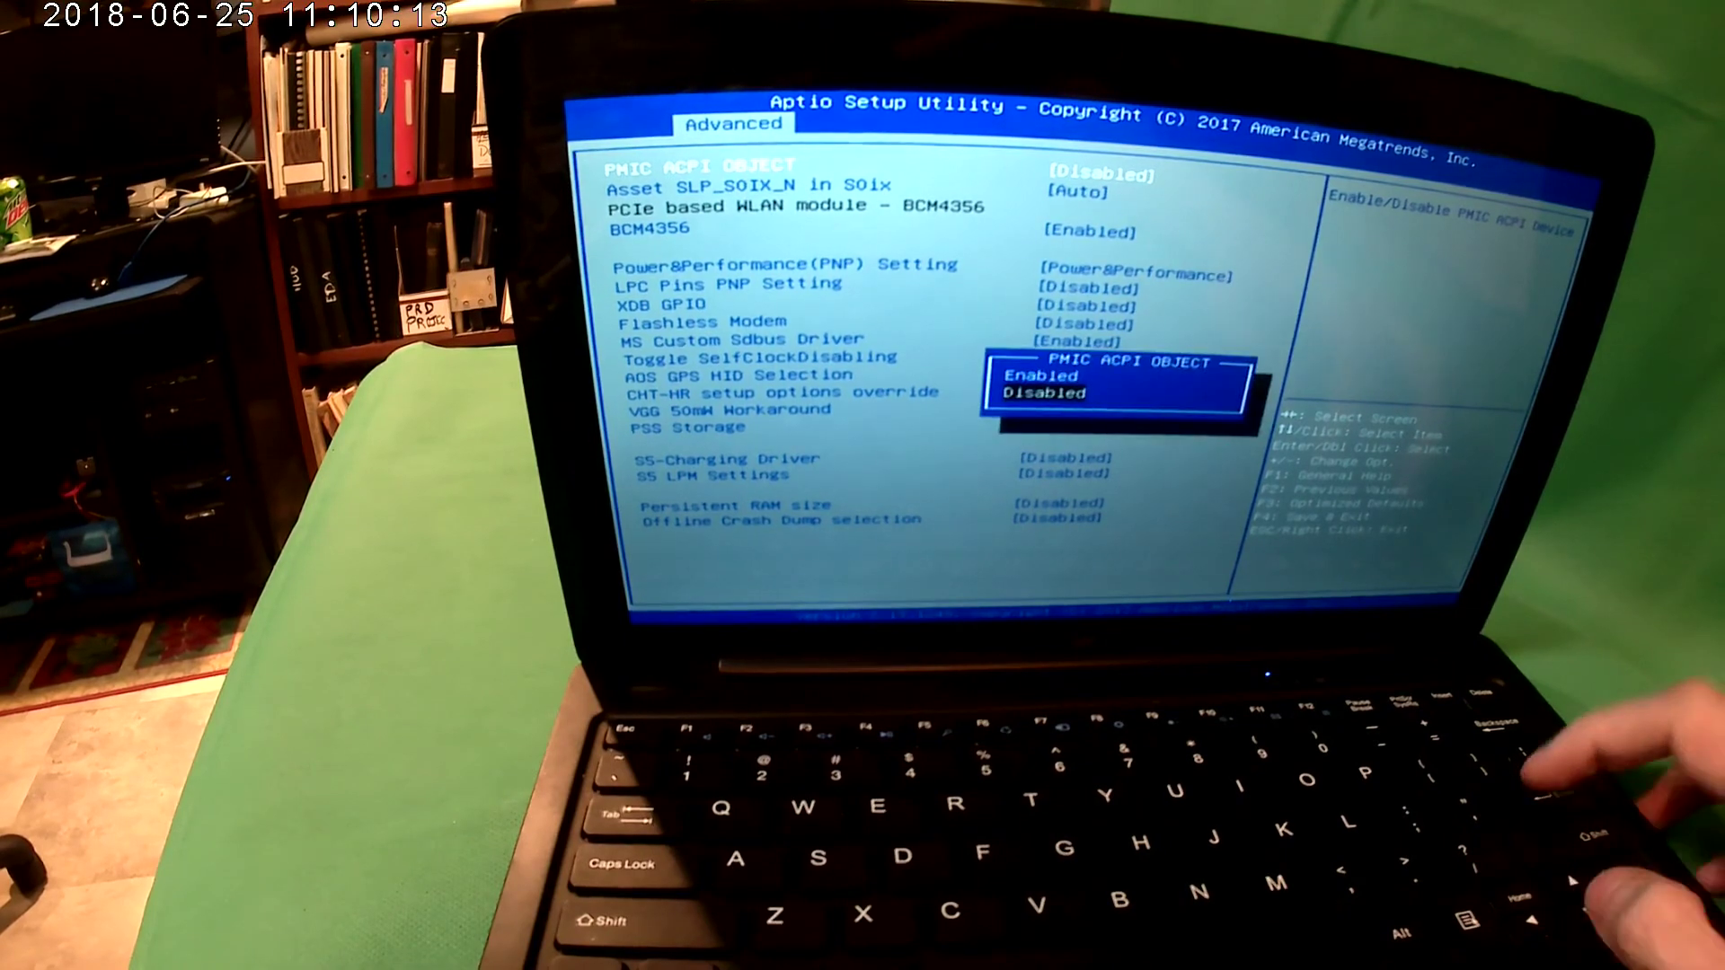
pyautogui.press('Up')
pyautogui.press('Return')
pyautogui.press('Down')
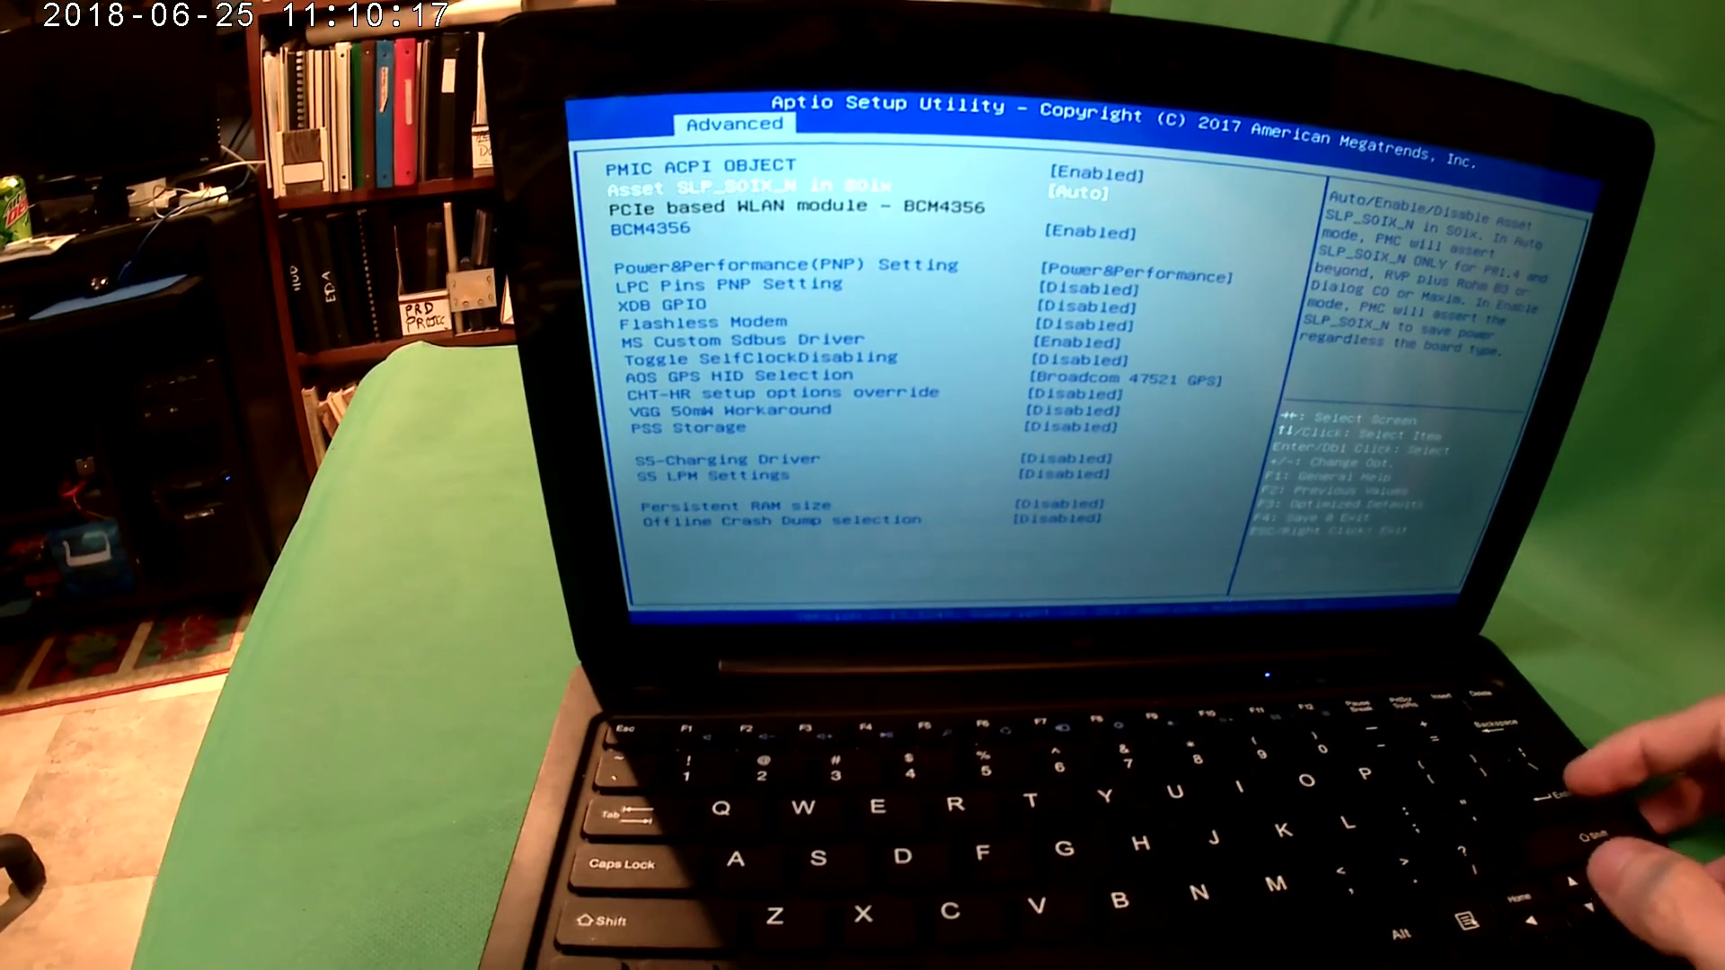
pyautogui.press('Up')
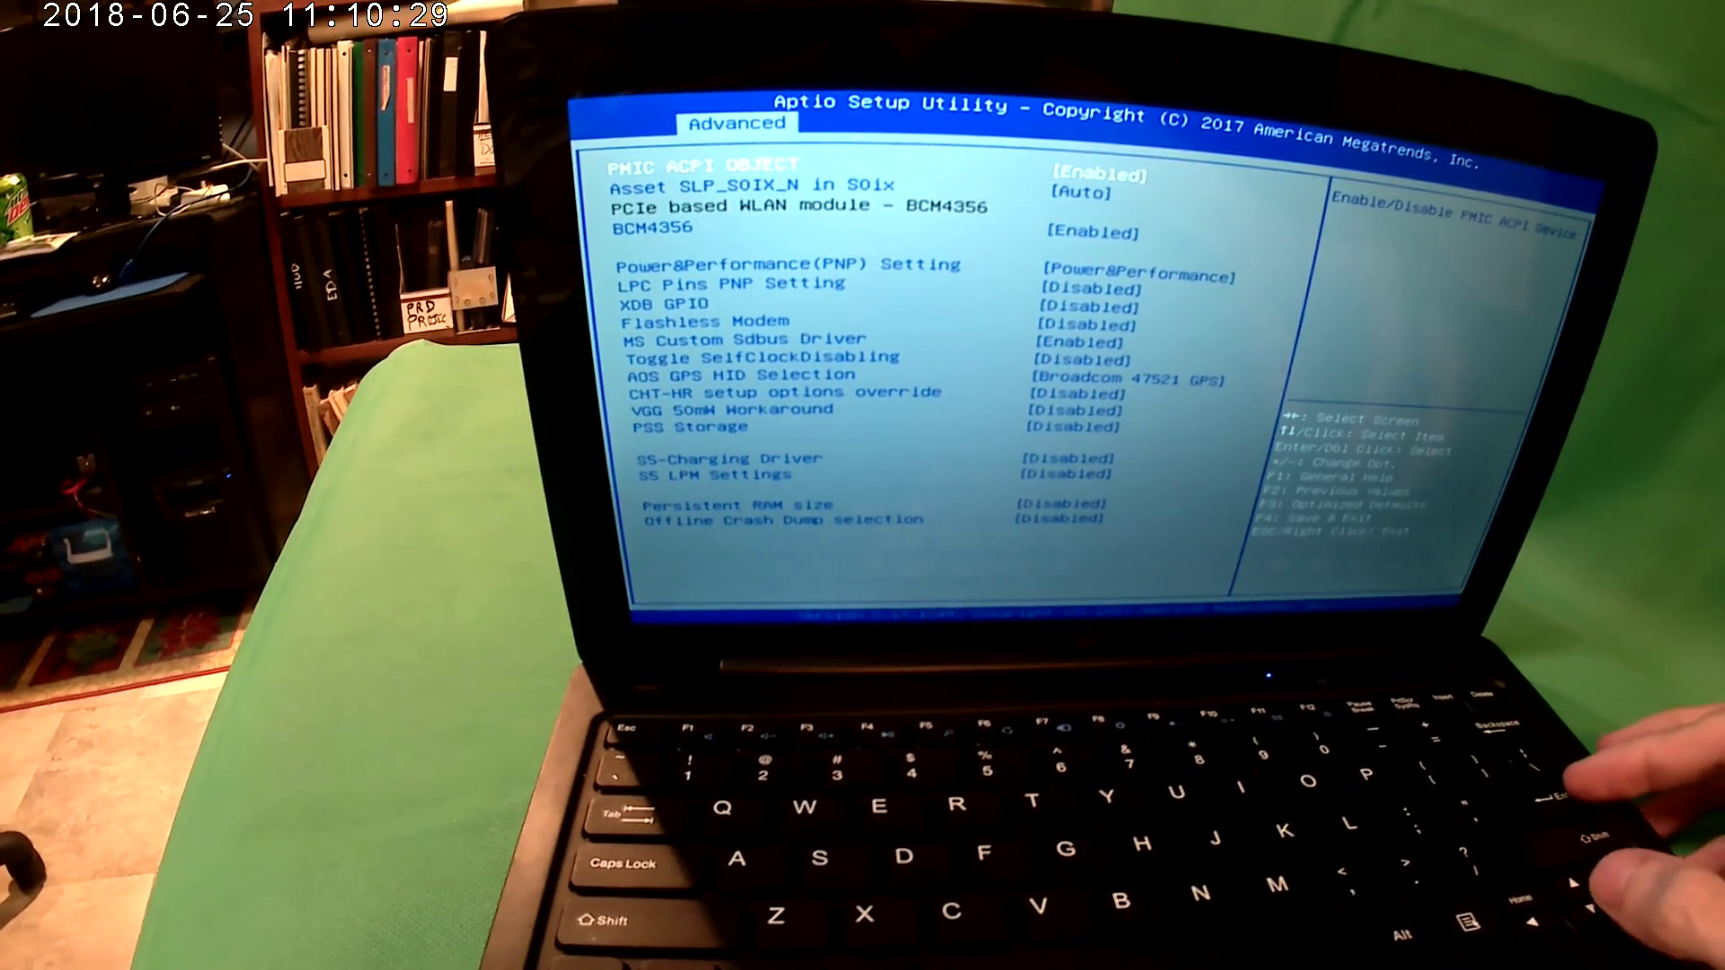
pyautogui.press('Down')
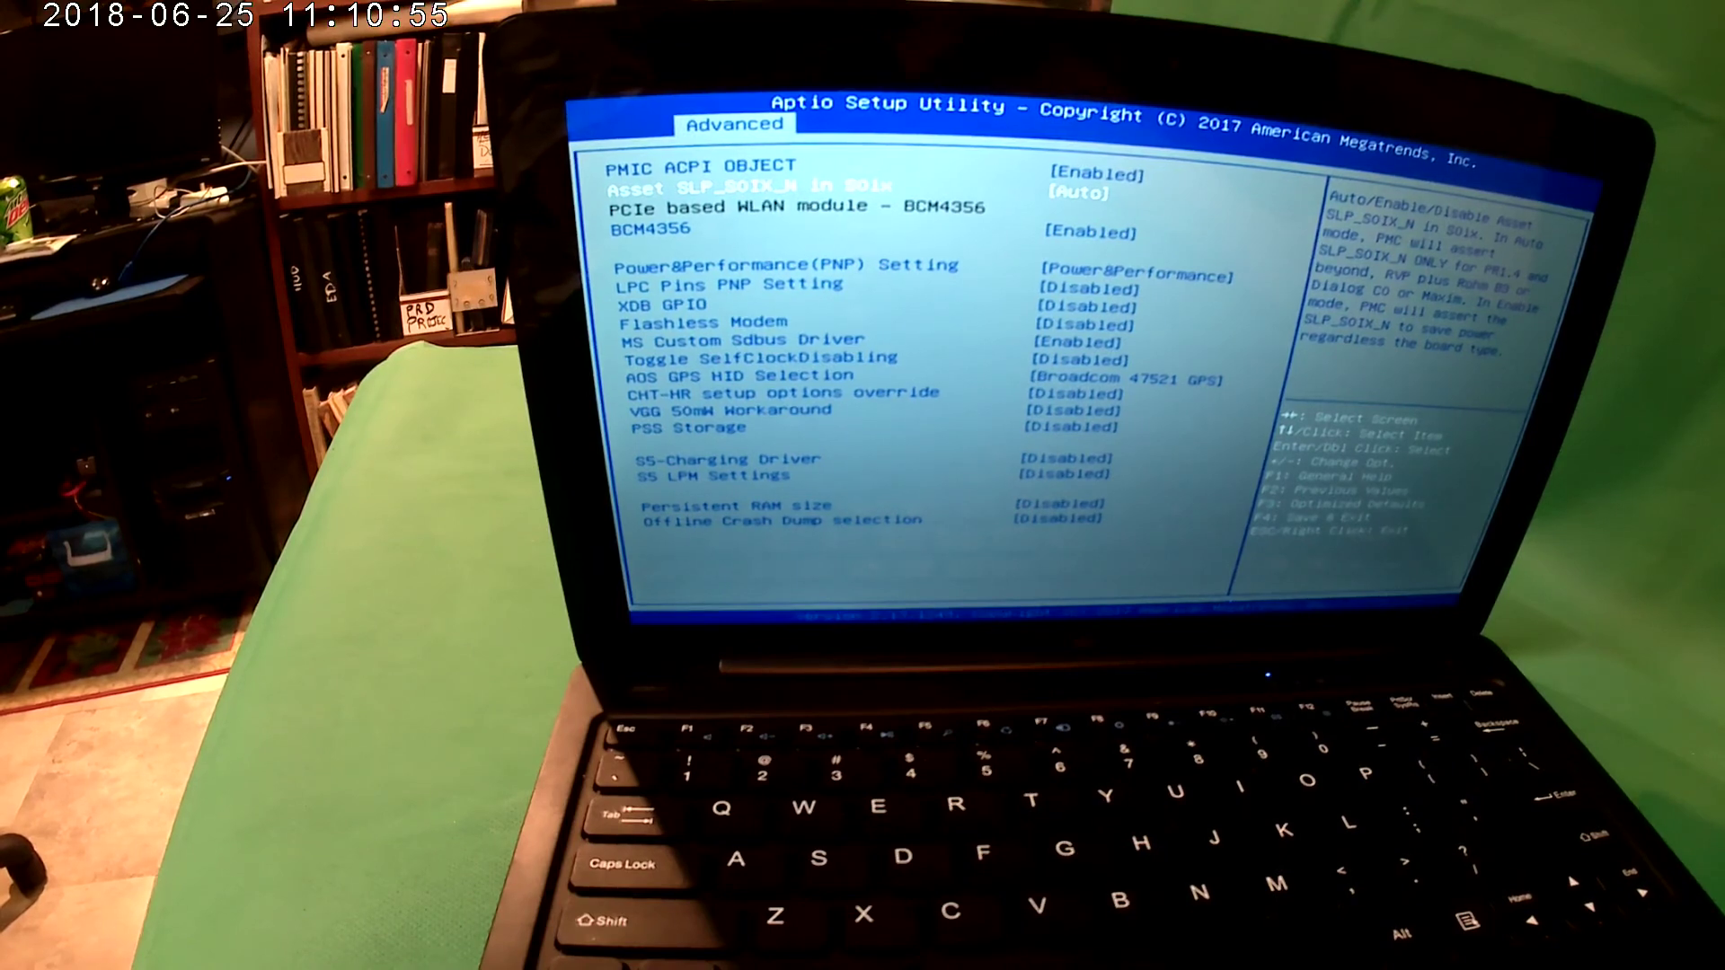
pyautogui.press('Return')
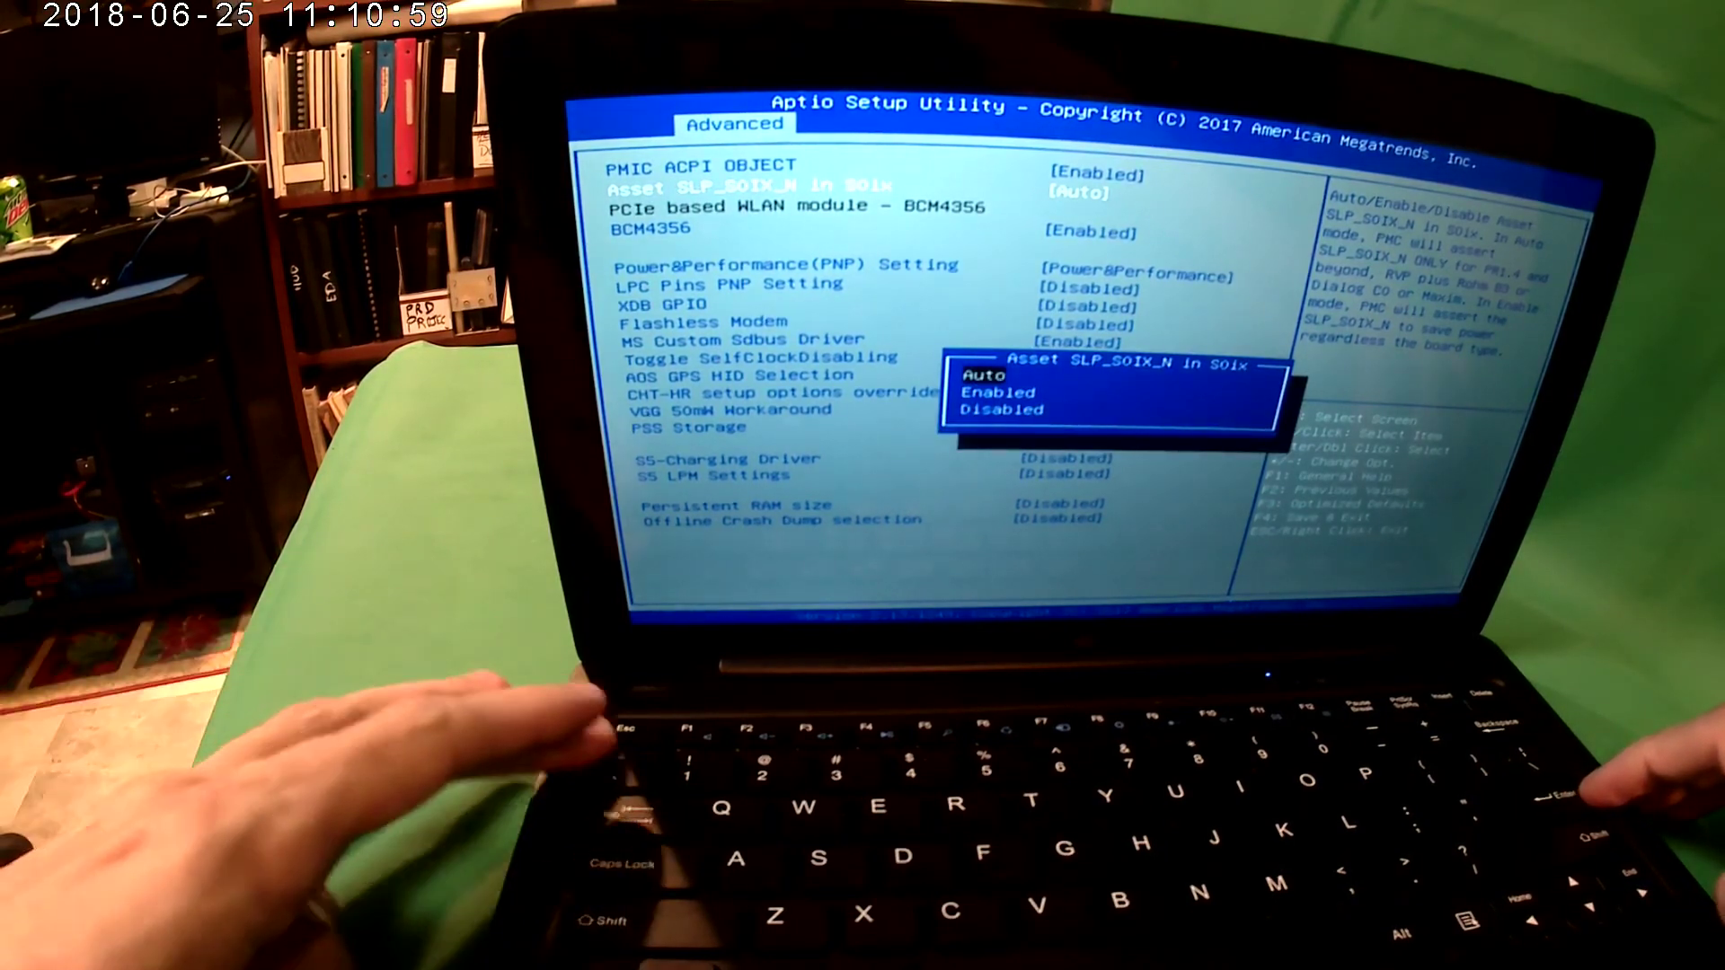
pyautogui.press('Escape')
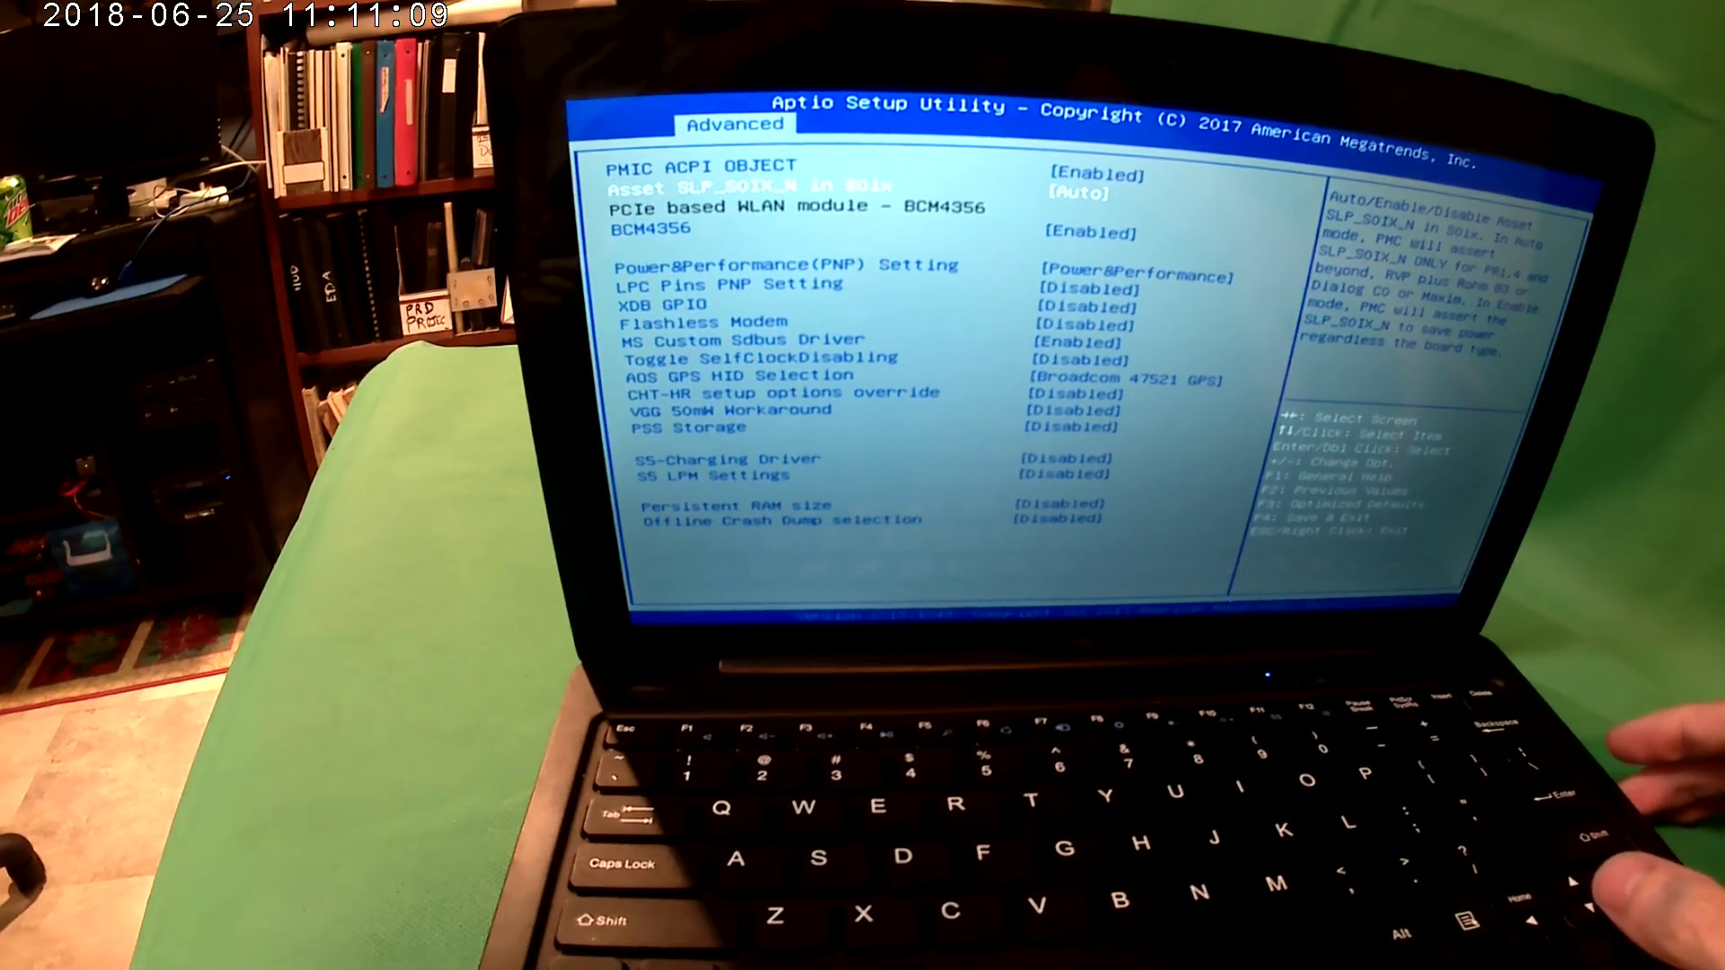
pyautogui.press('Down')
pyautogui.press('Down')
pyautogui.press('Up')
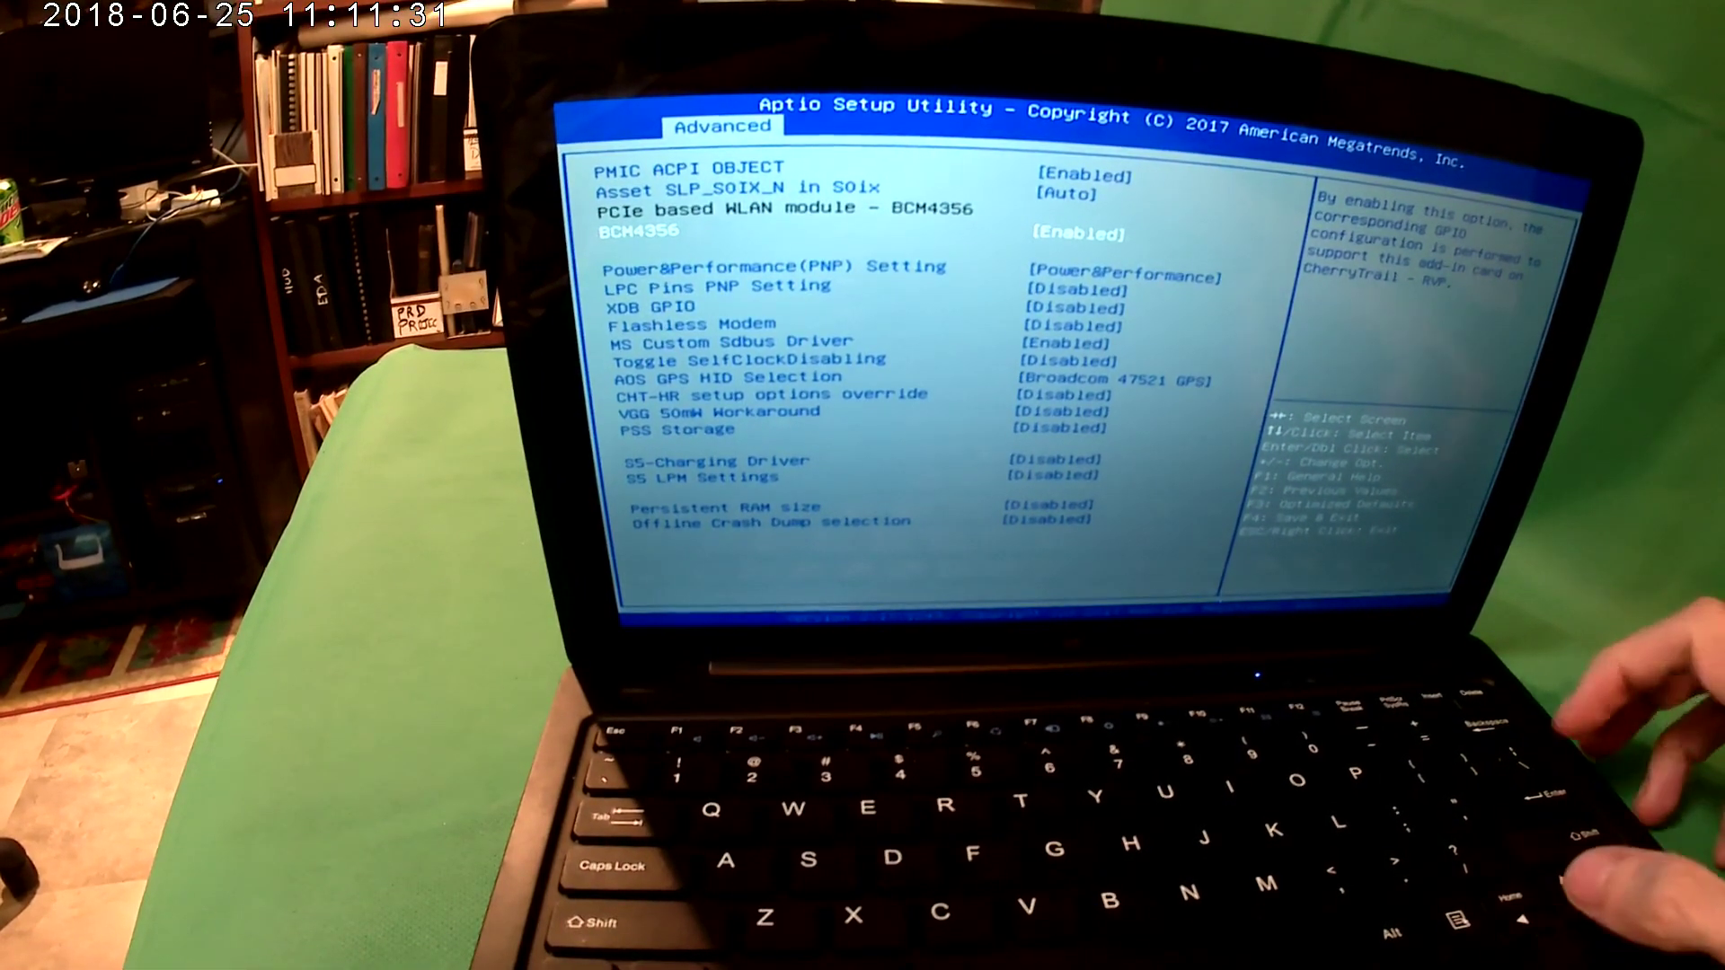
pyautogui.press('Down')
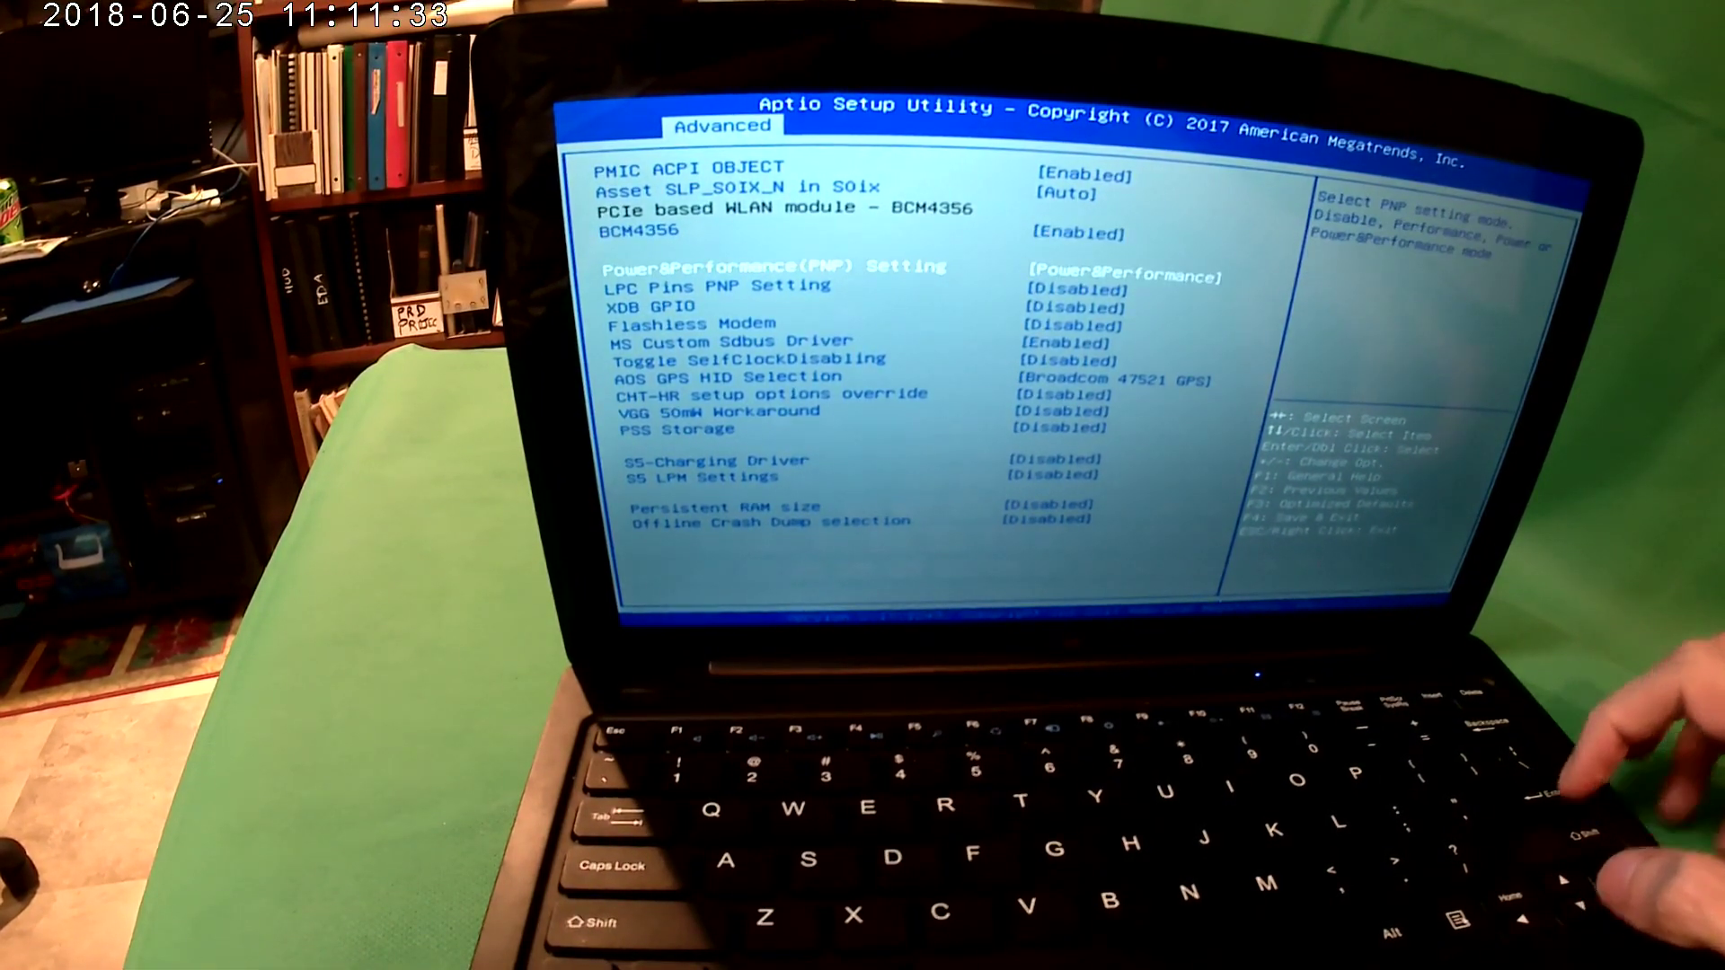
pyautogui.press('Return')
pyautogui.press('Up')
pyautogui.press('Up')
pyautogui.press('Up')
pyautogui.press('Escape')
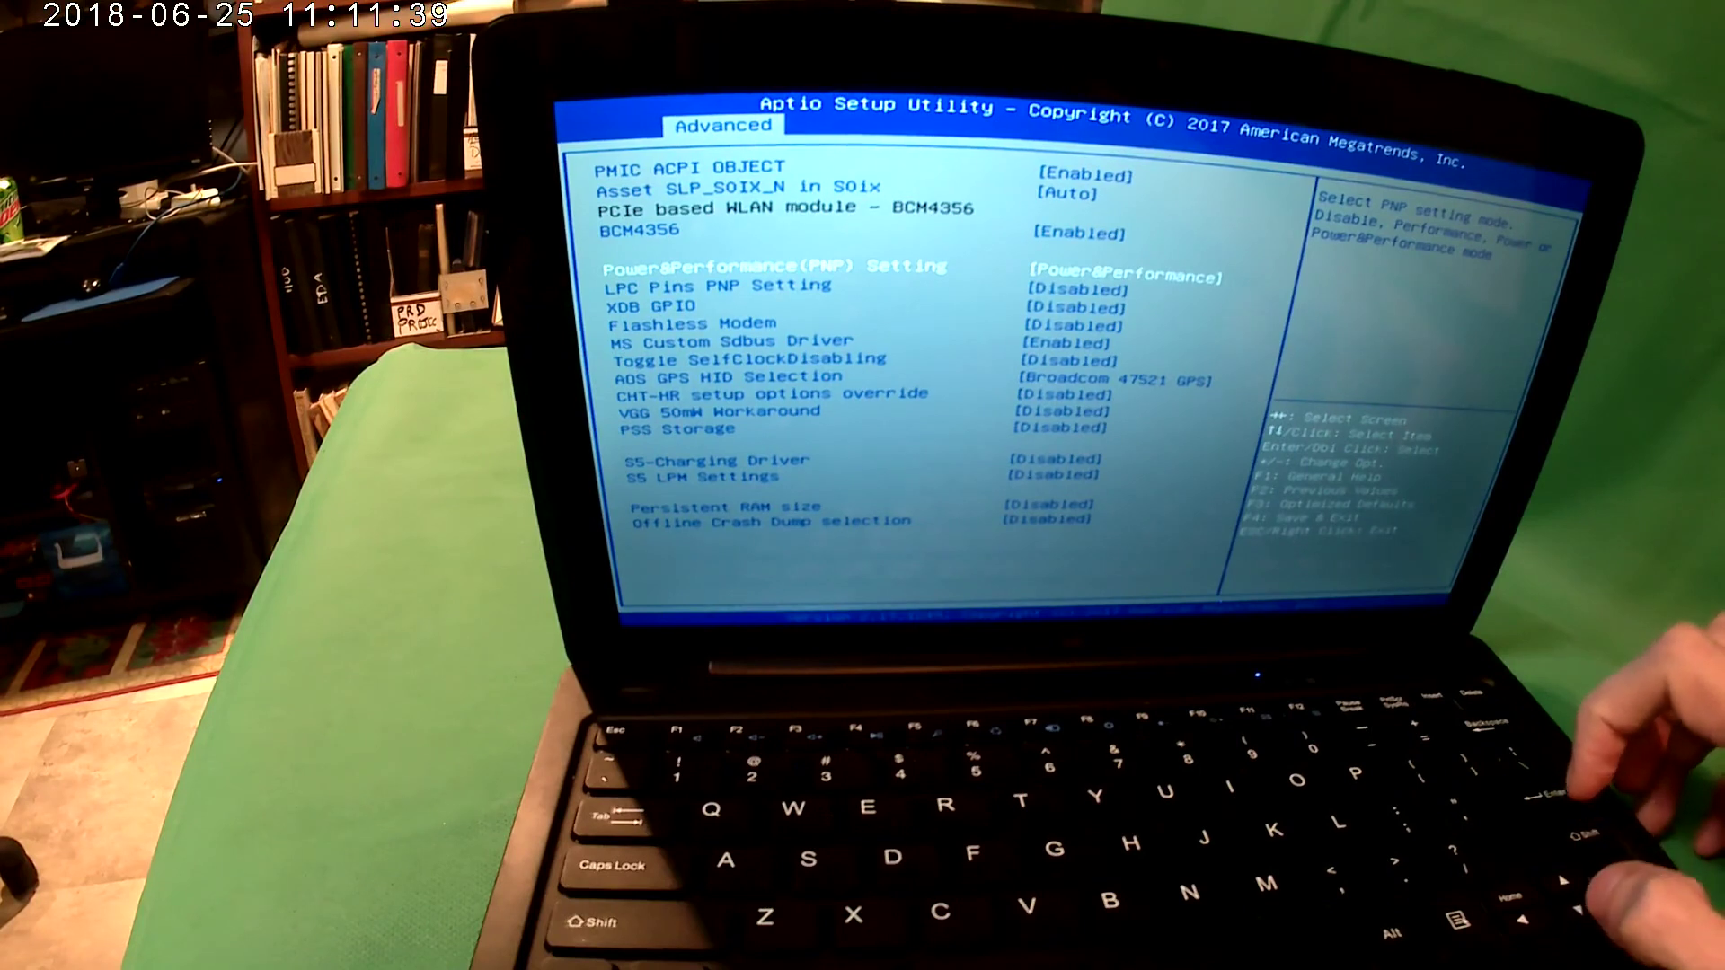
pyautogui.press('Down')
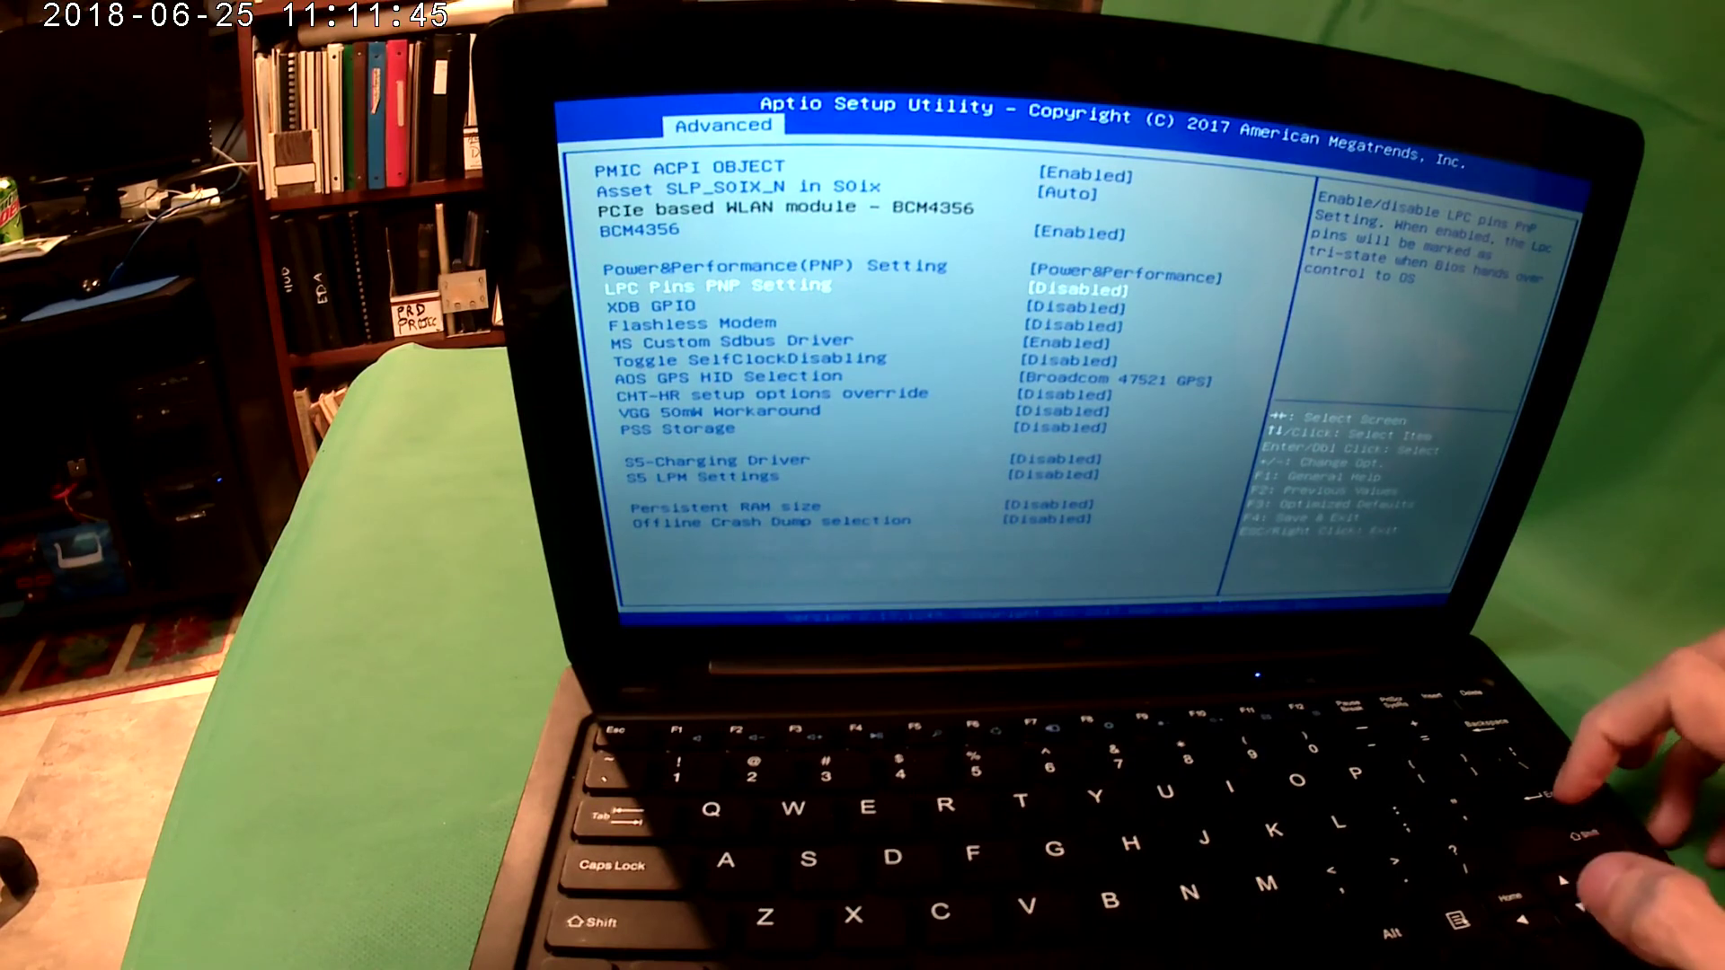
pyautogui.press('Down')
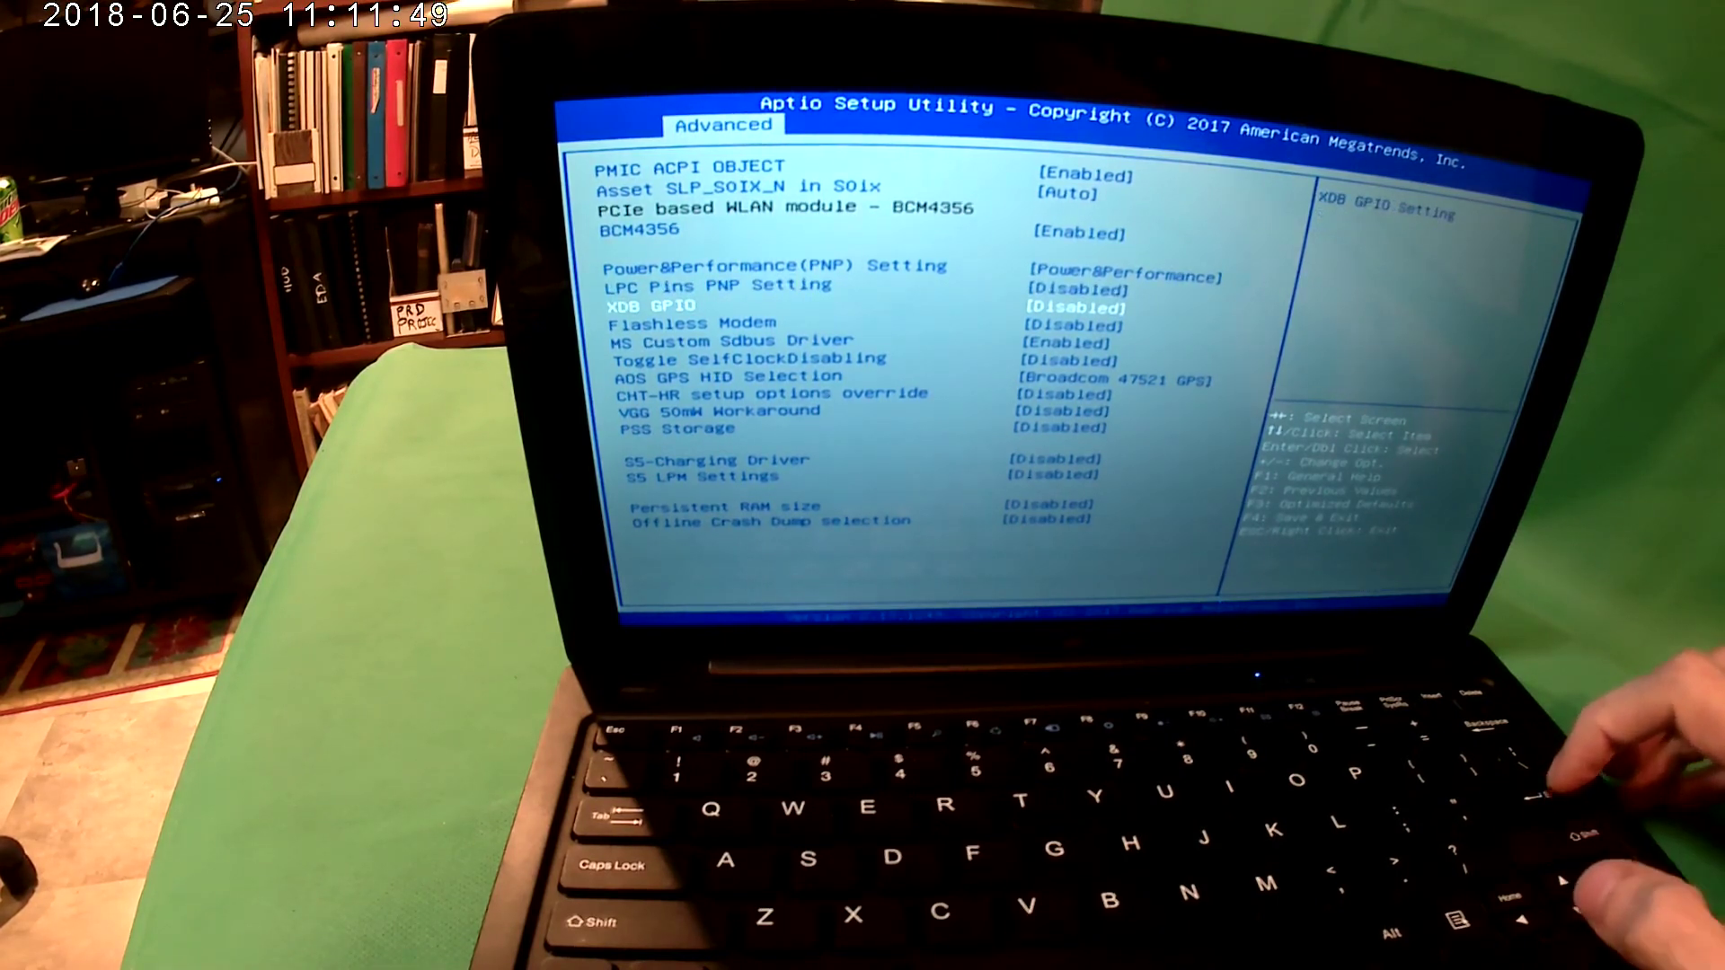
pyautogui.press('Down')
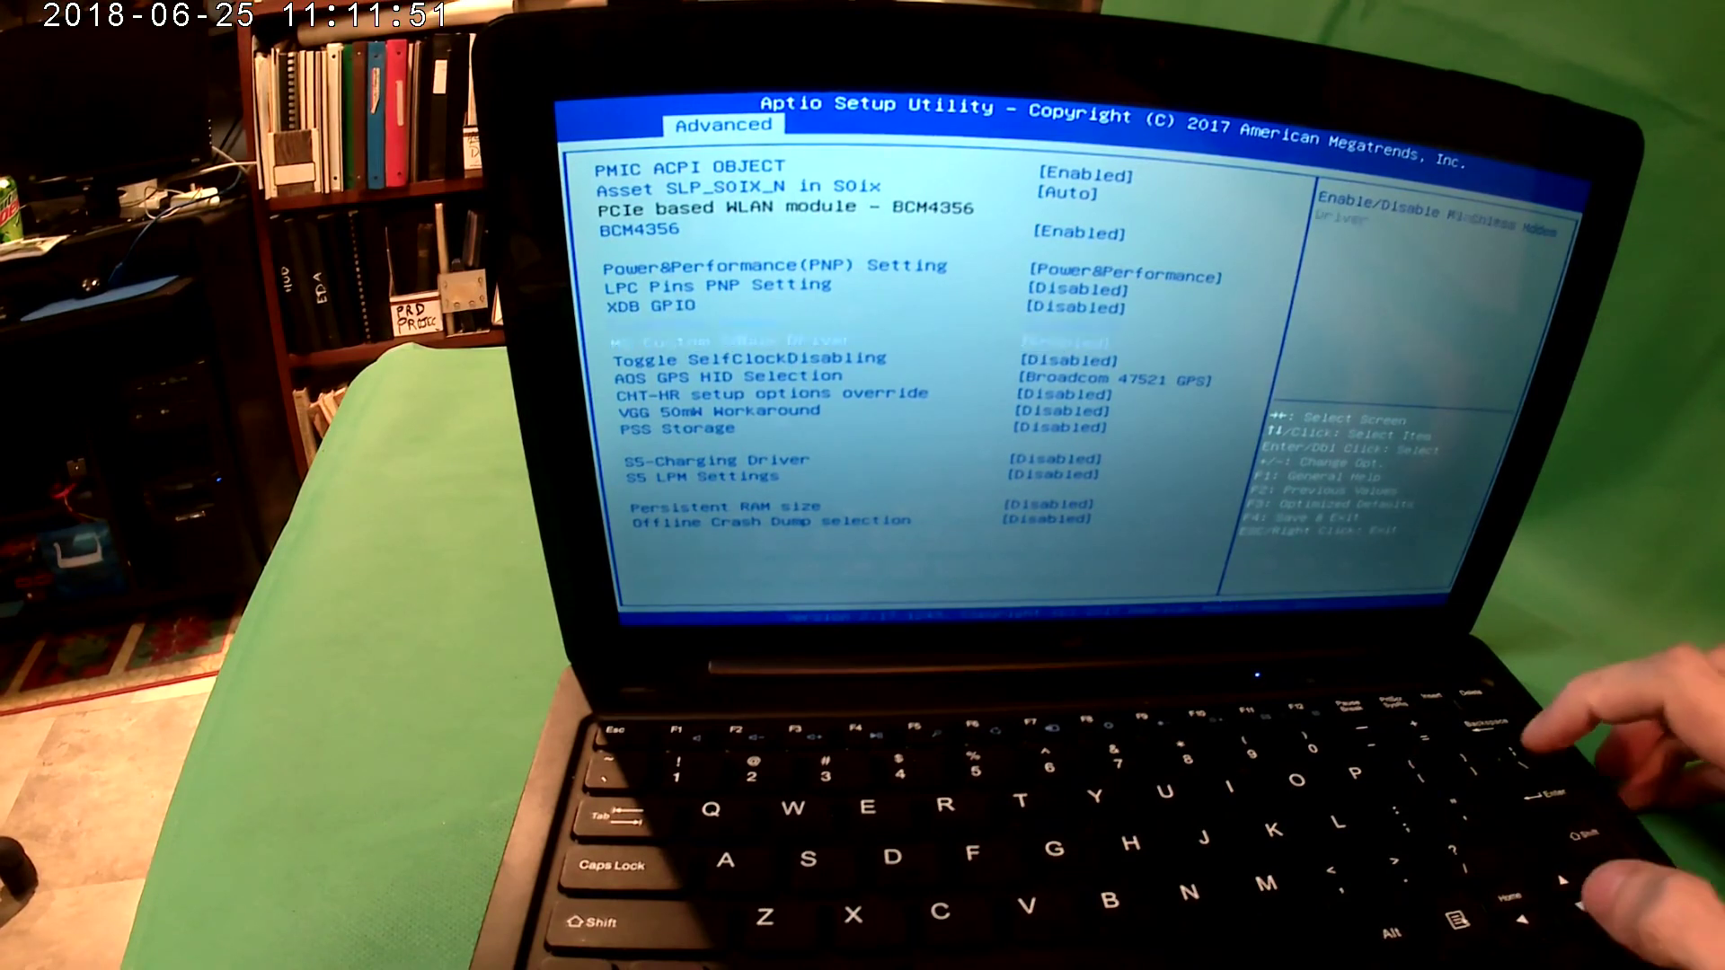
pyautogui.press('Down')
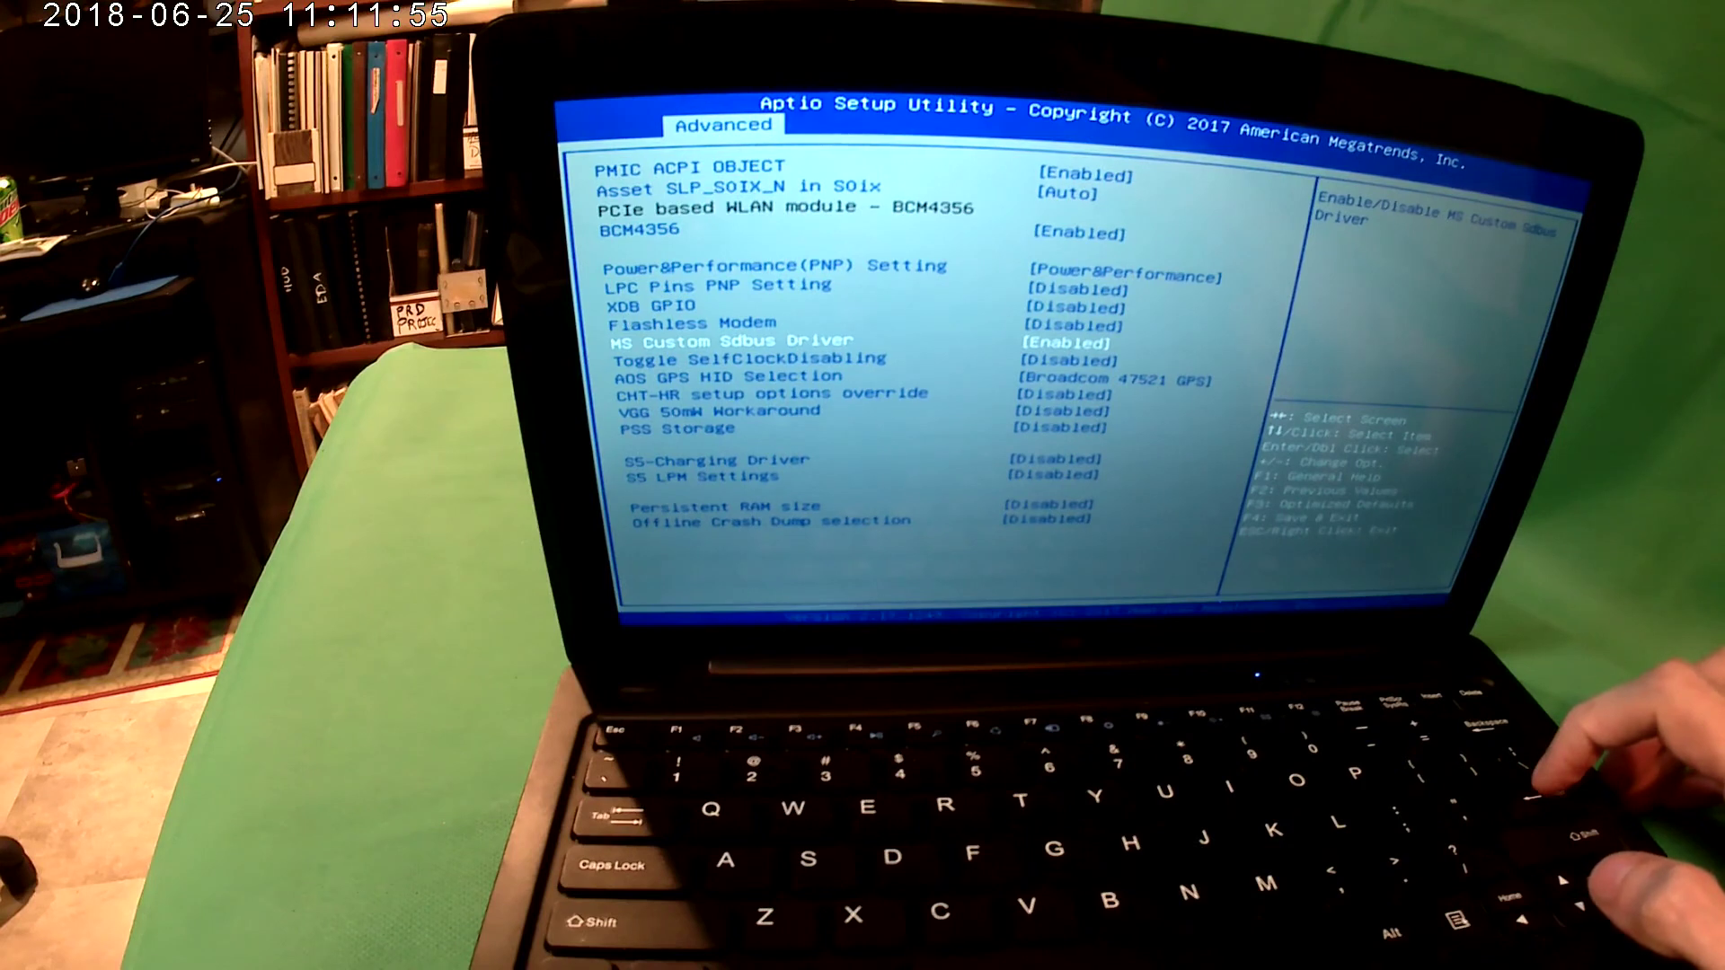
pyautogui.press('Down')
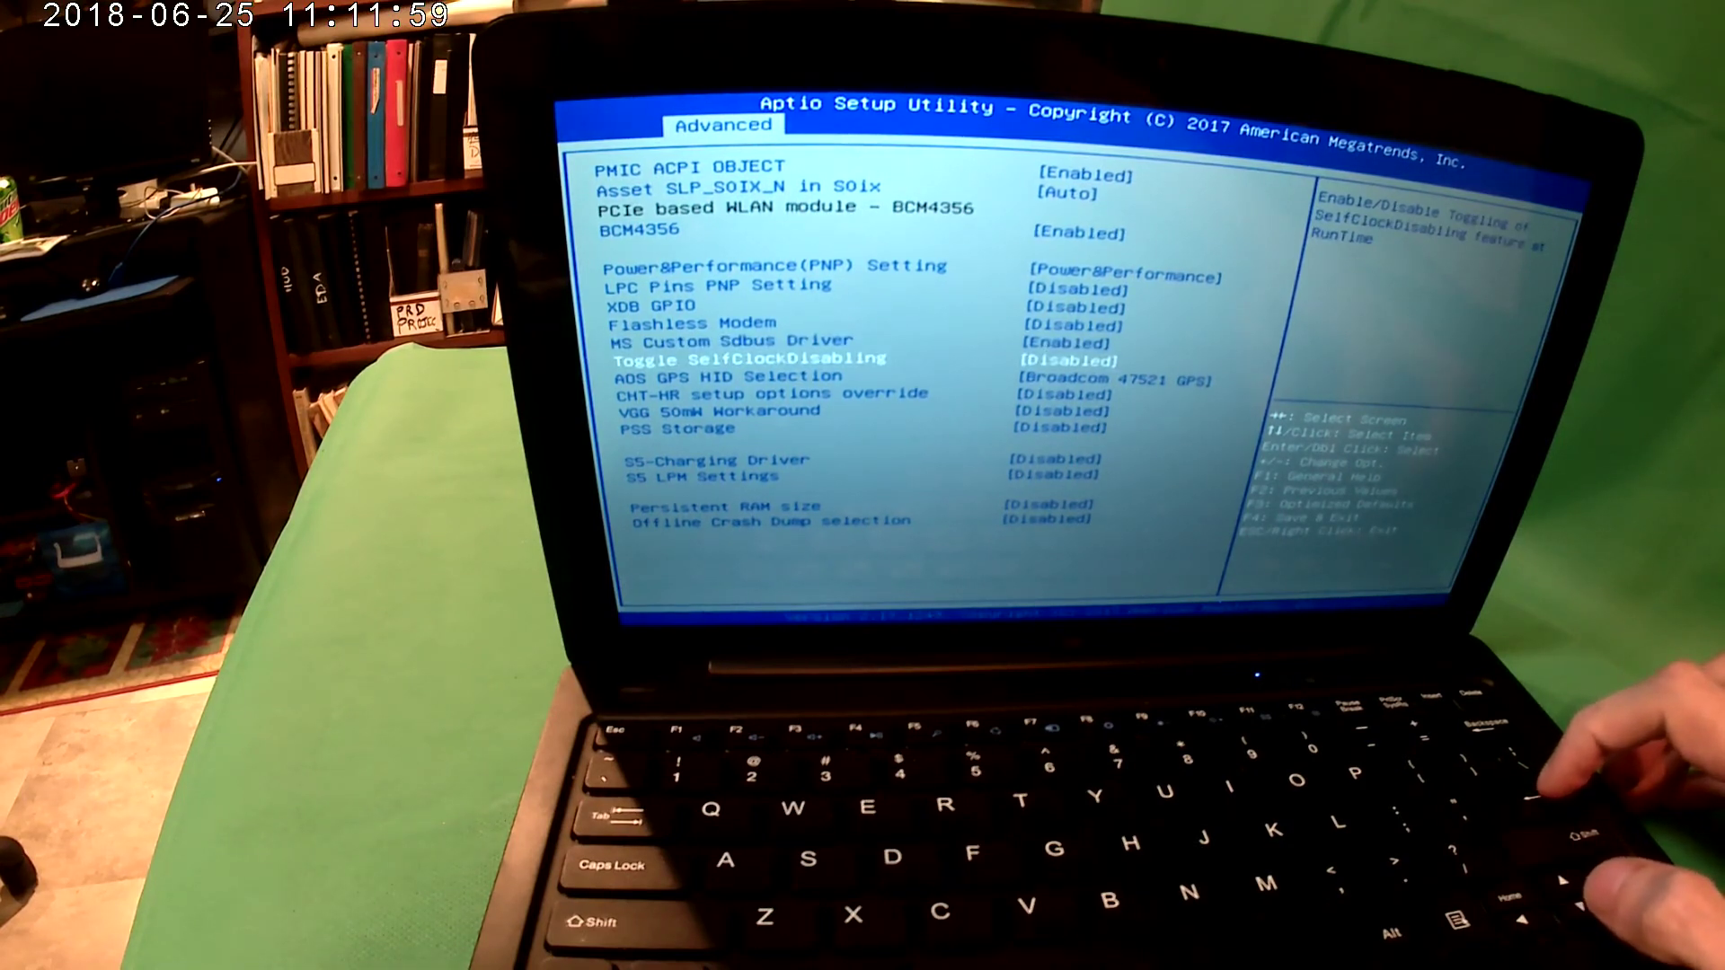
pyautogui.press('Return')
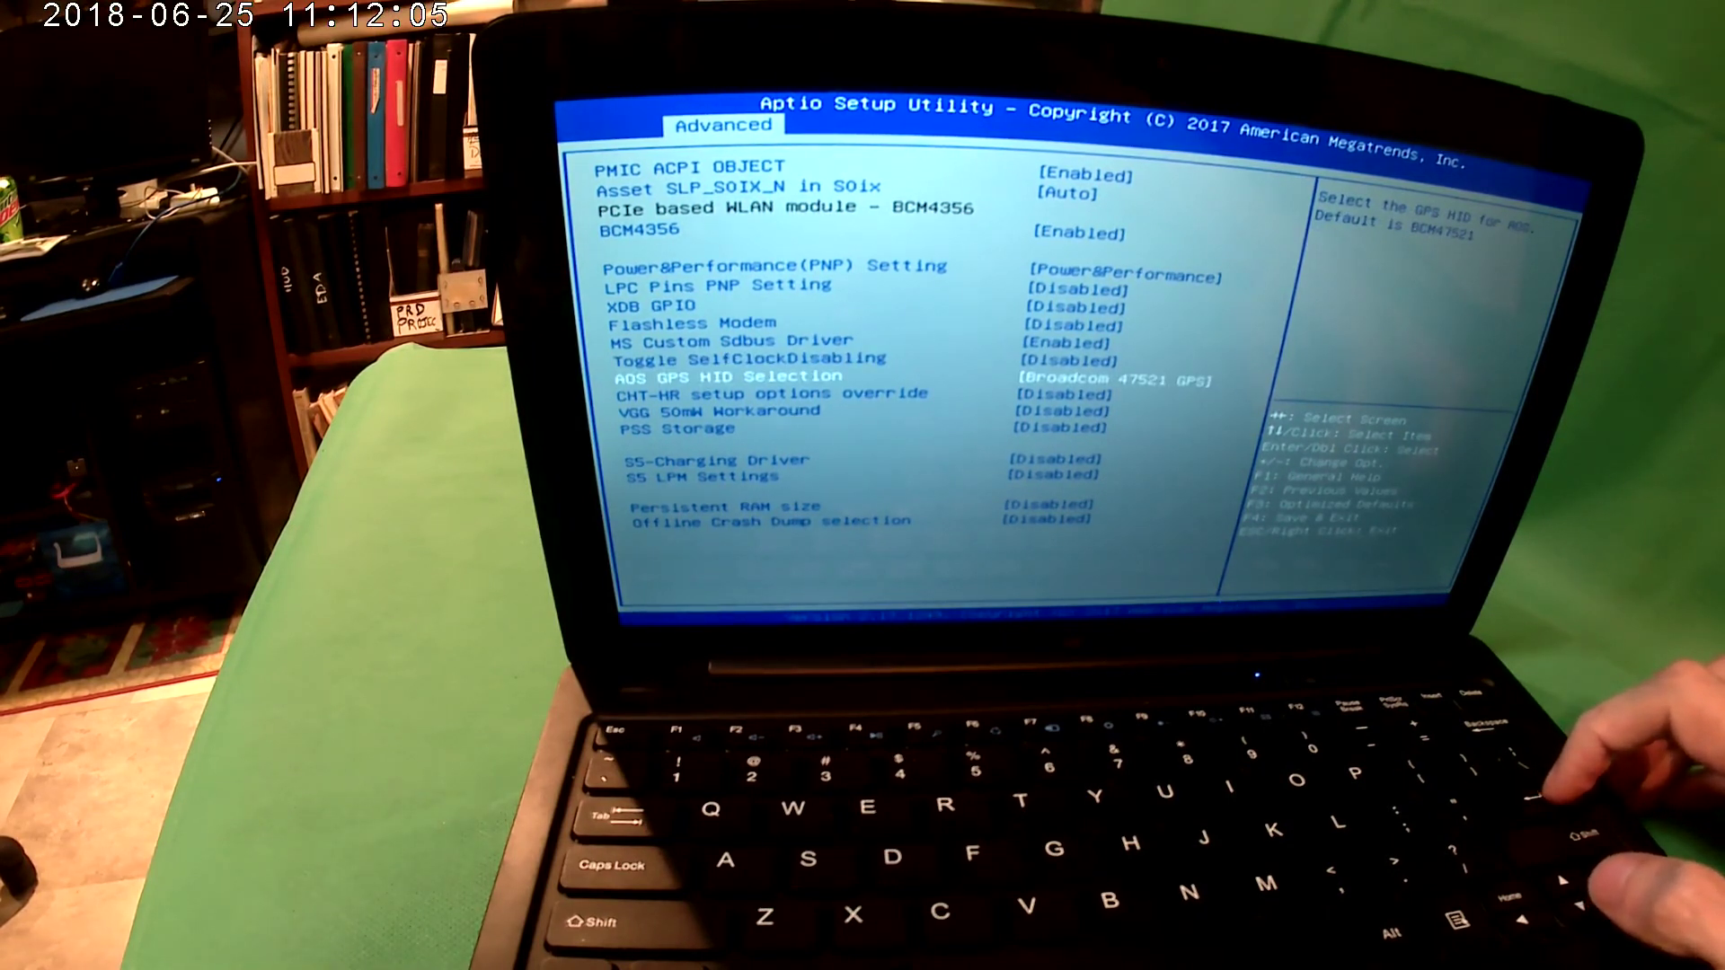
pyautogui.press('Return')
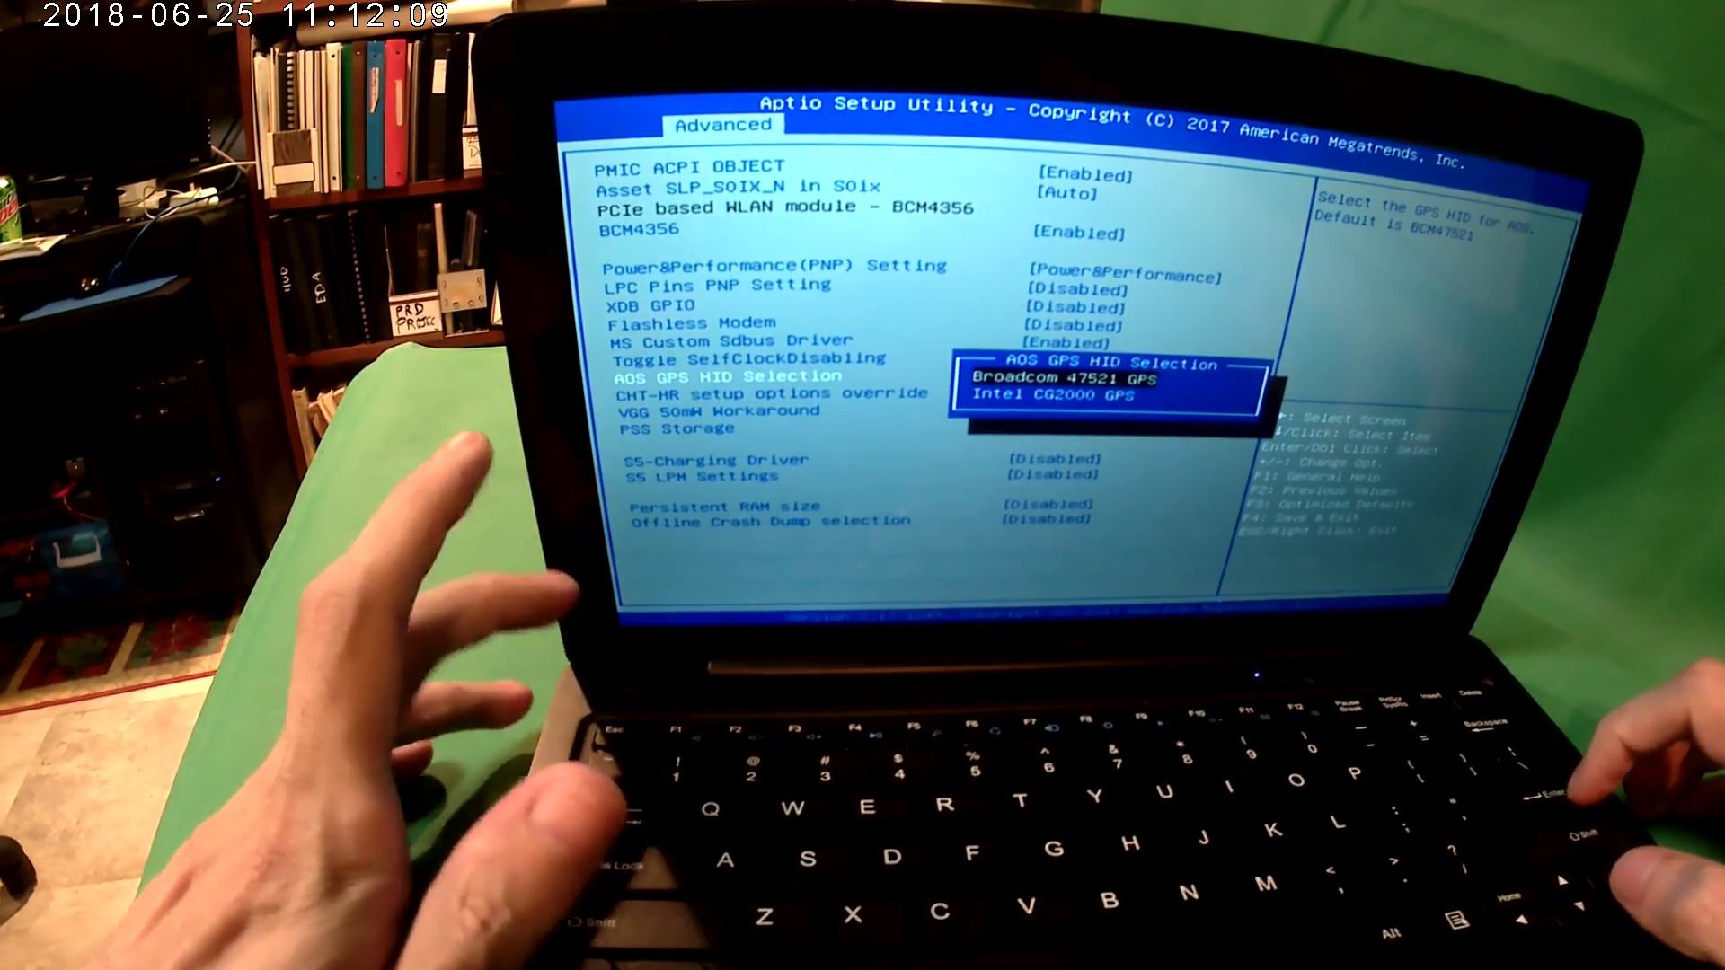
pyautogui.press('Return')
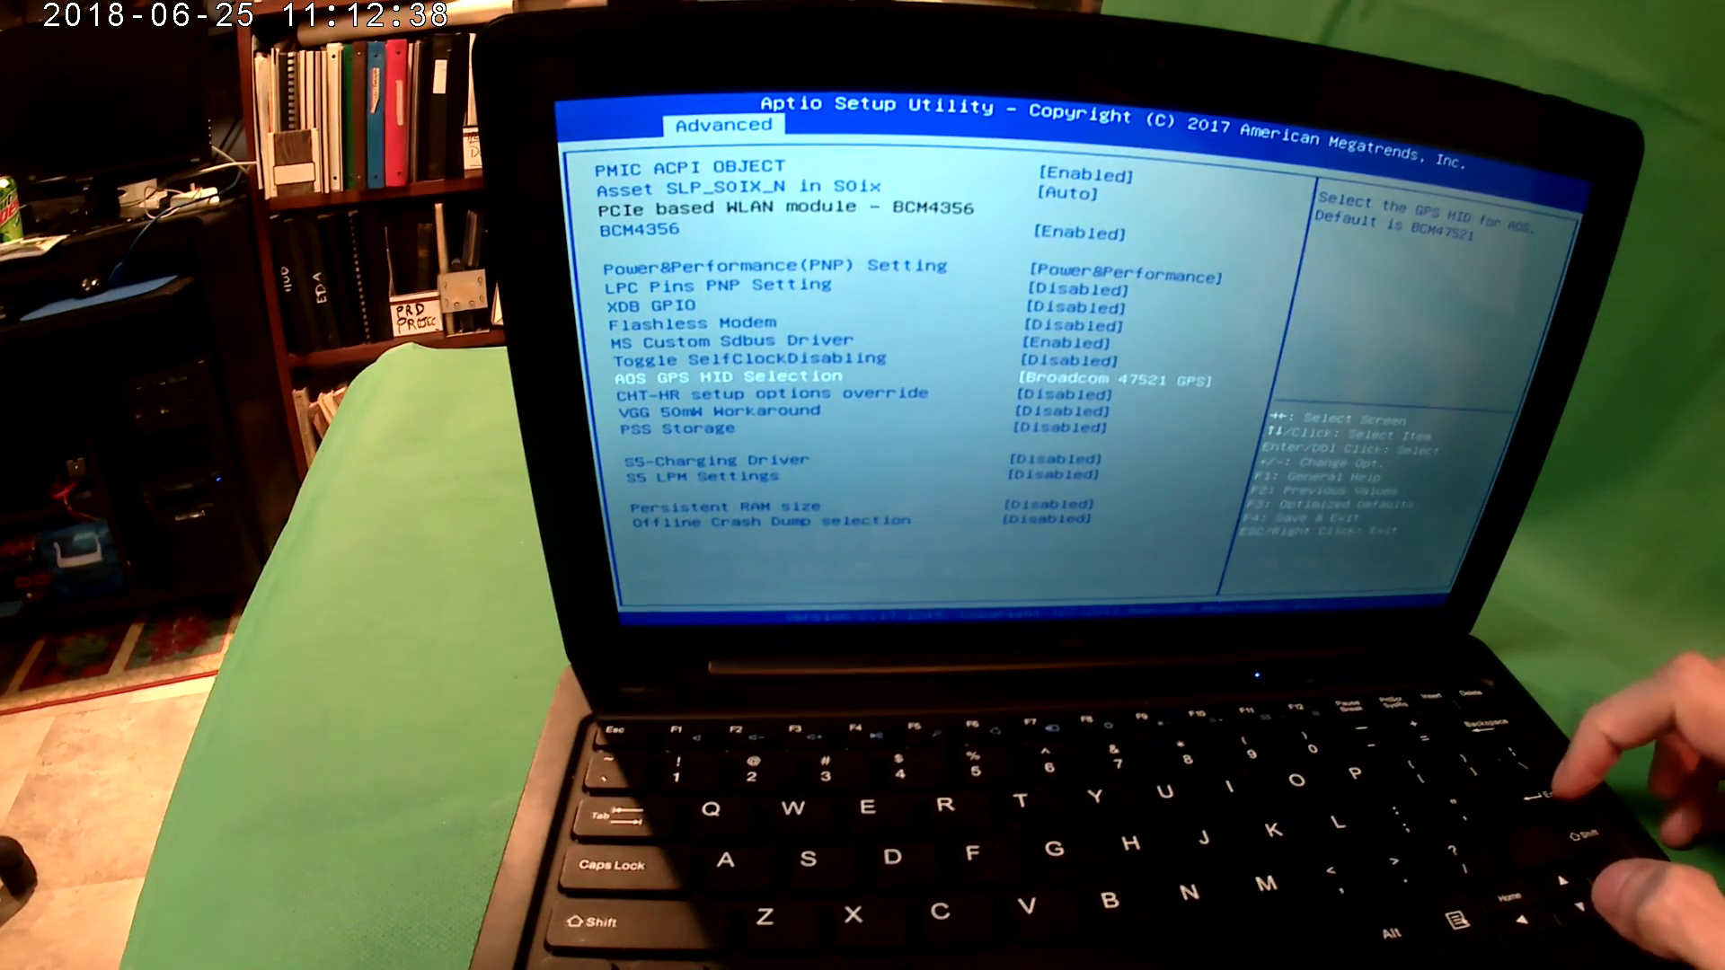
pyautogui.press('Down')
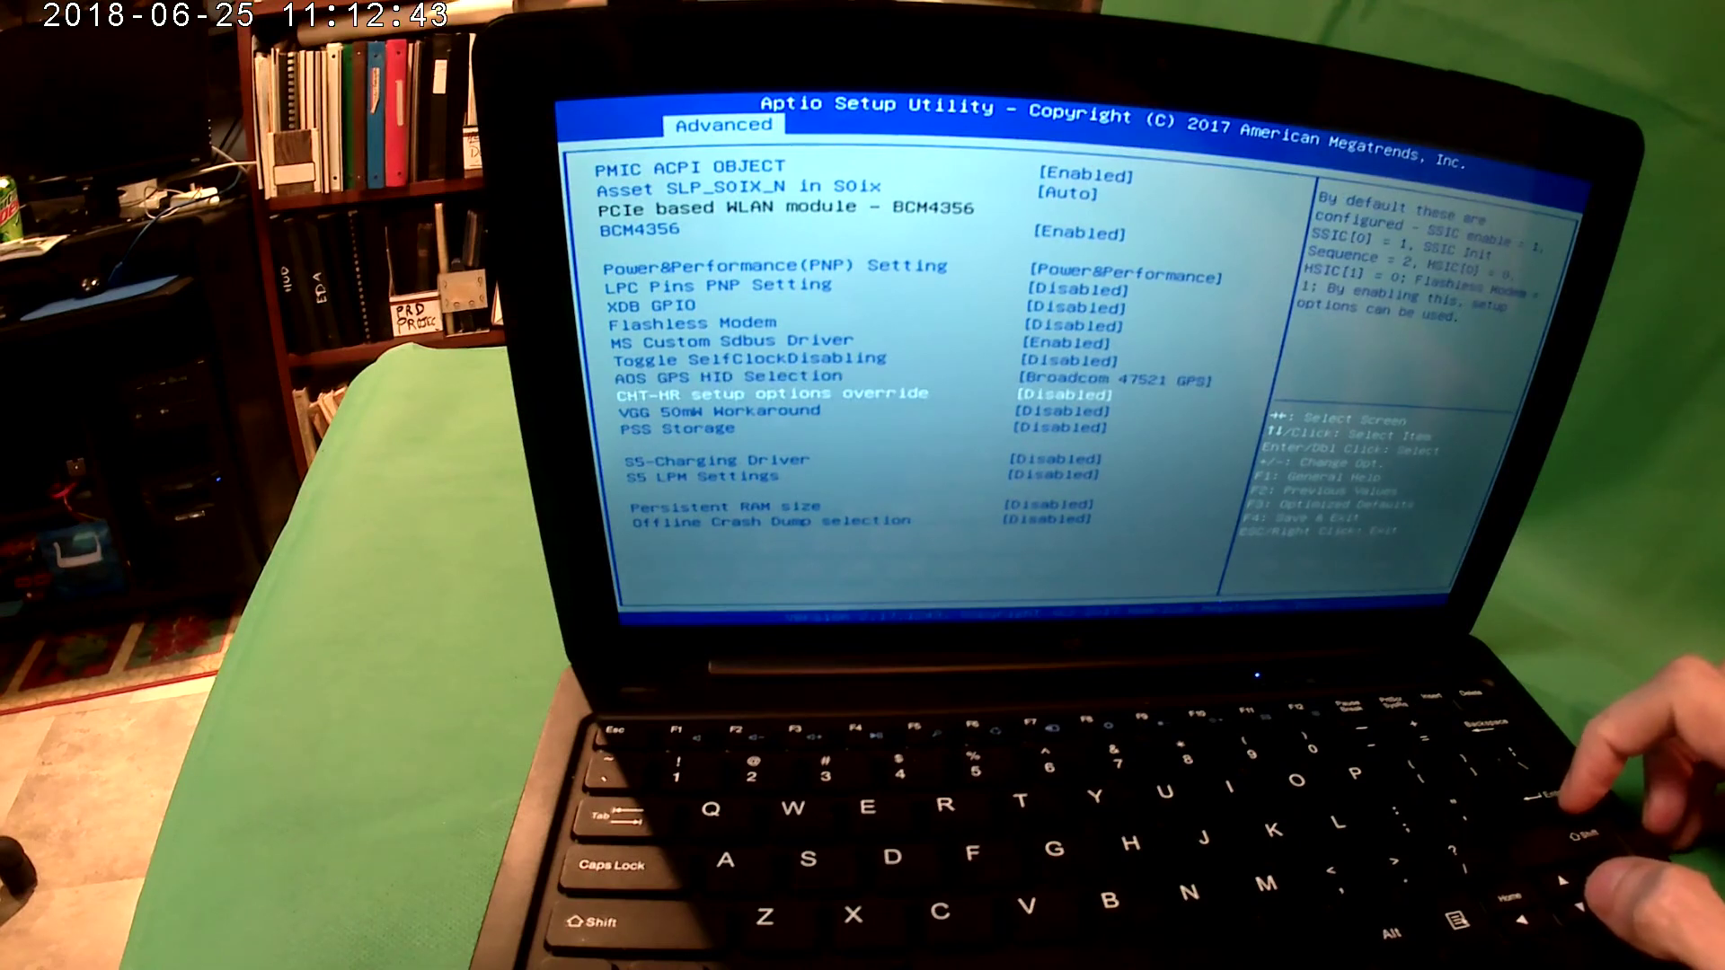